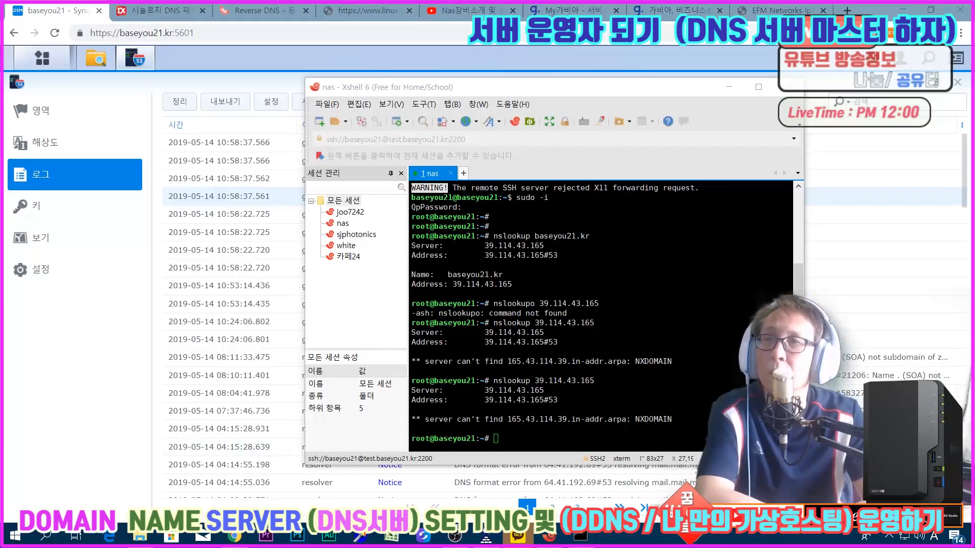
Step: Switch to the Xshell terminal and maximize its window
{"action": "key", "text": "alt+Tab"}
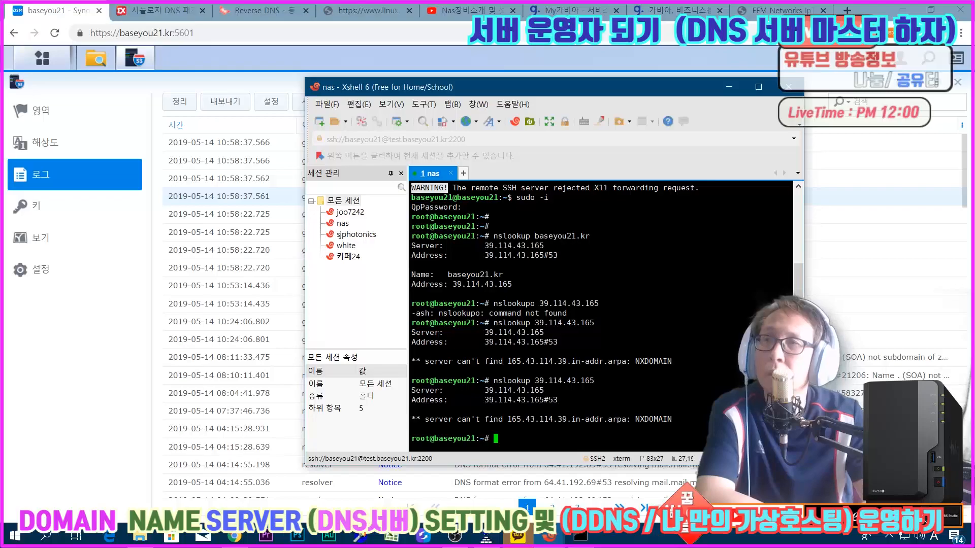
{"action": "left_click_drag", "start_coordinate": [467, 89], "coordinate": [545, 219]}
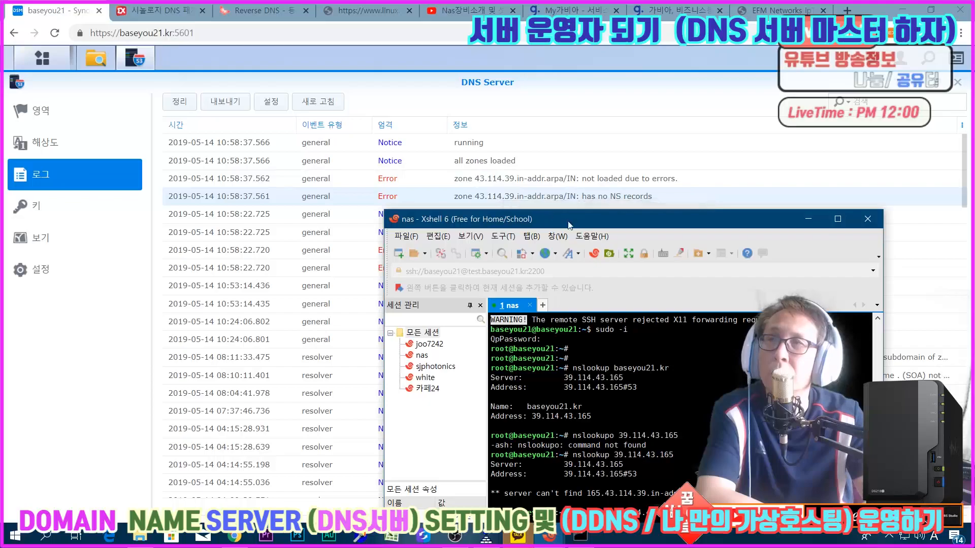
{"action": "left_click_drag", "start_coordinate": [567, 220], "coordinate": [504, 113]}
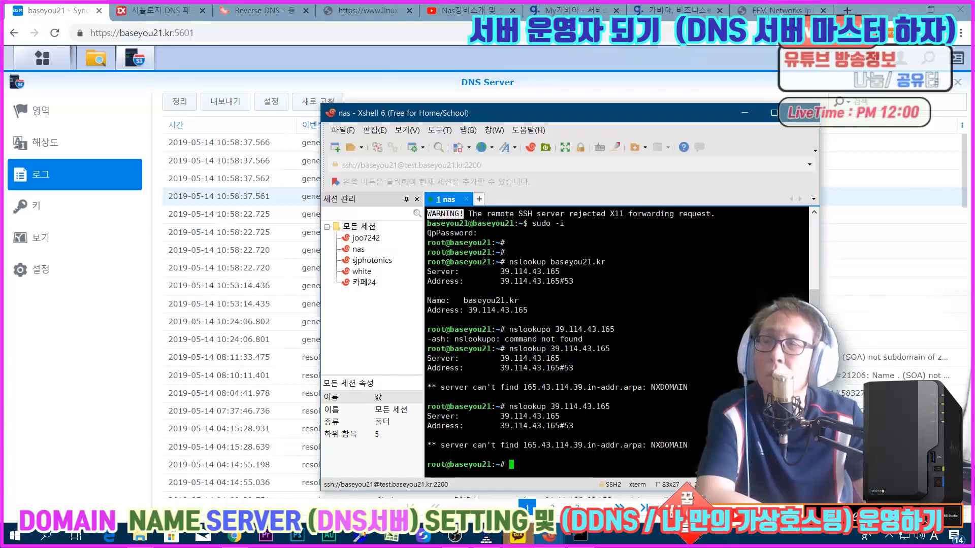
{"action": "left_click", "coordinate": [773, 113]}
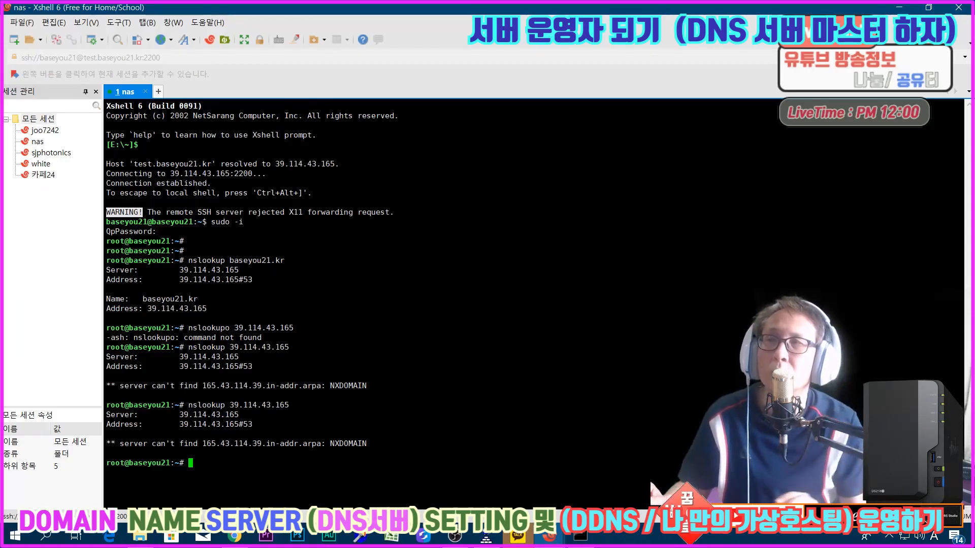
Step: Change to the /volume1/ directory and list its contents
{"action": "type", "text": "cd /volume1/"}
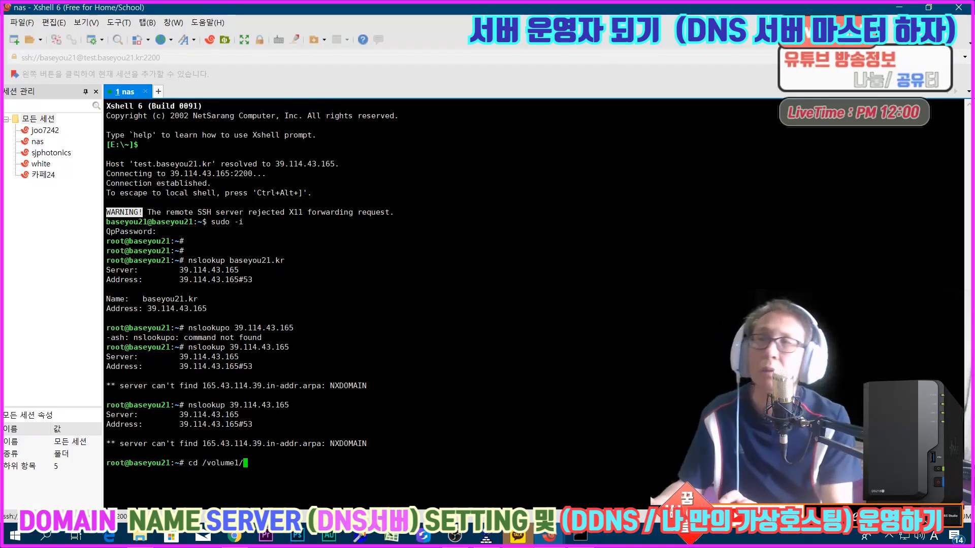
{"action": "key", "text": "Return"}
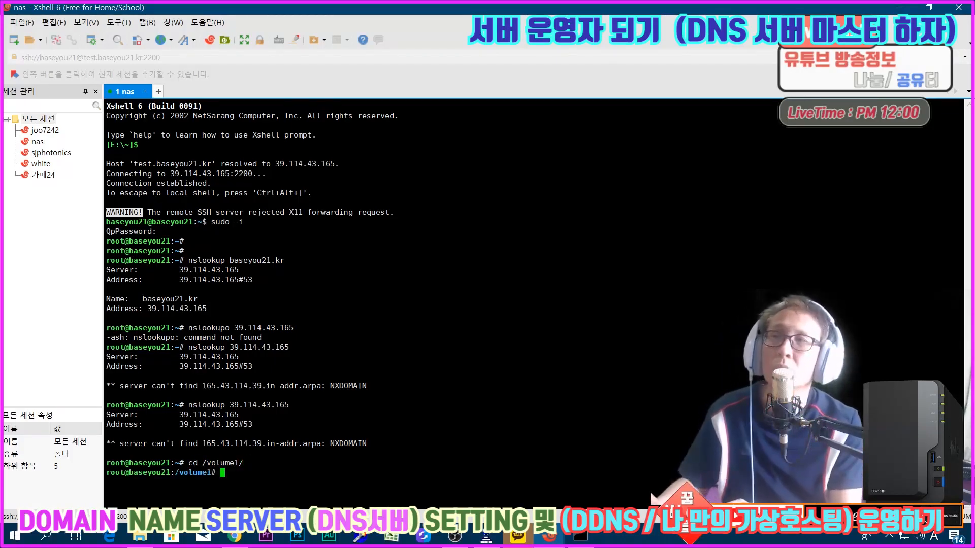
{"action": "type", "text": "ls"}
{"action": "key", "text": "Return"}
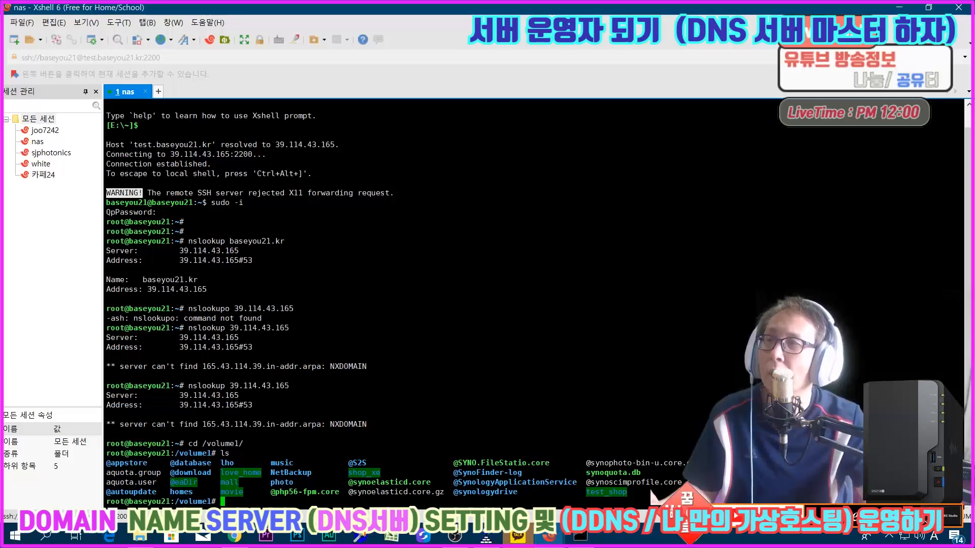
{"action": "left_click_drag", "start_coordinate": [151, 463], "coordinate": [107, 464]}
{"action": "type", "text": "cd "}
{"action": "type", "text": "\\@appstore/"}
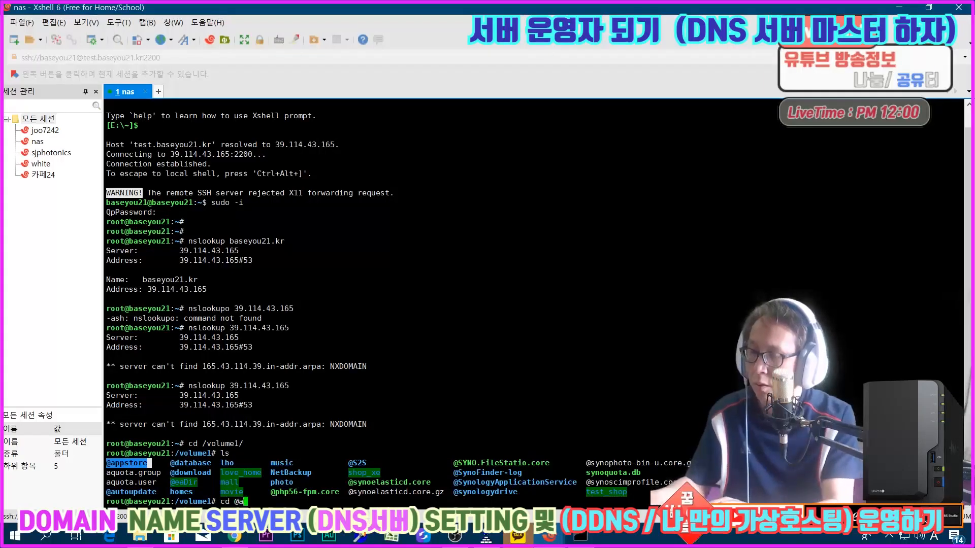
{"action": "key", "text": "Return"}
{"action": "type", "text": "ls"}
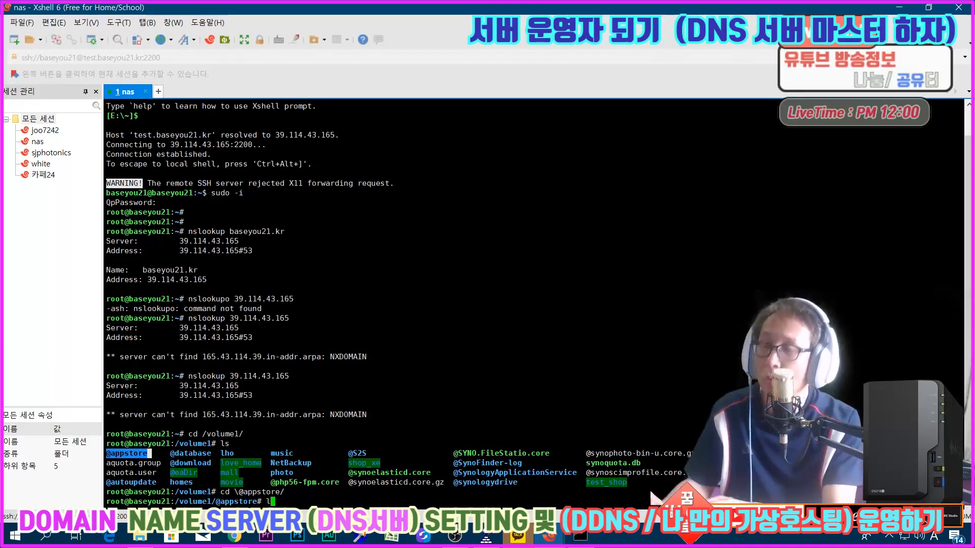
{"action": "key", "text": "Return"}
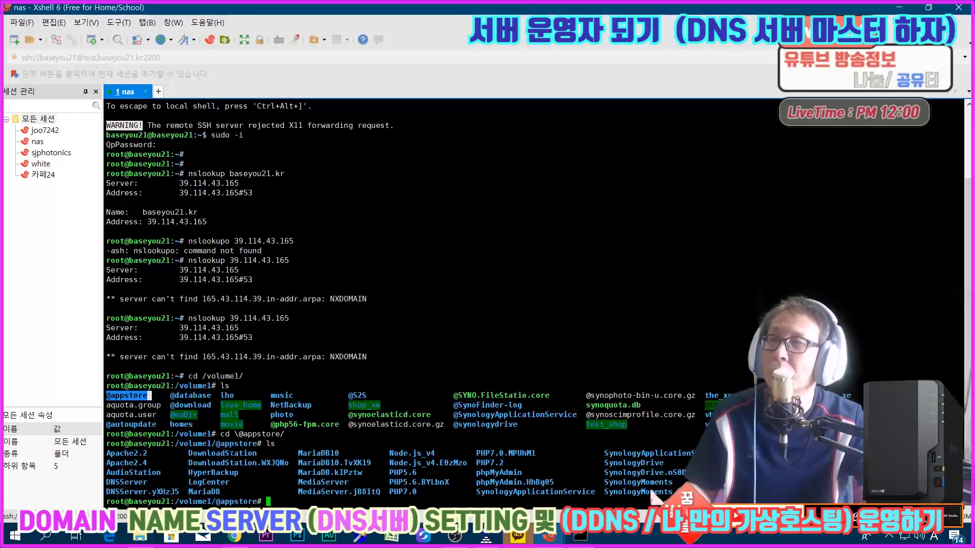
Step: Enter the DNSServer package directory and list its contents
{"action": "left_click_drag", "start_coordinate": [152, 482], "coordinate": [102, 480]}
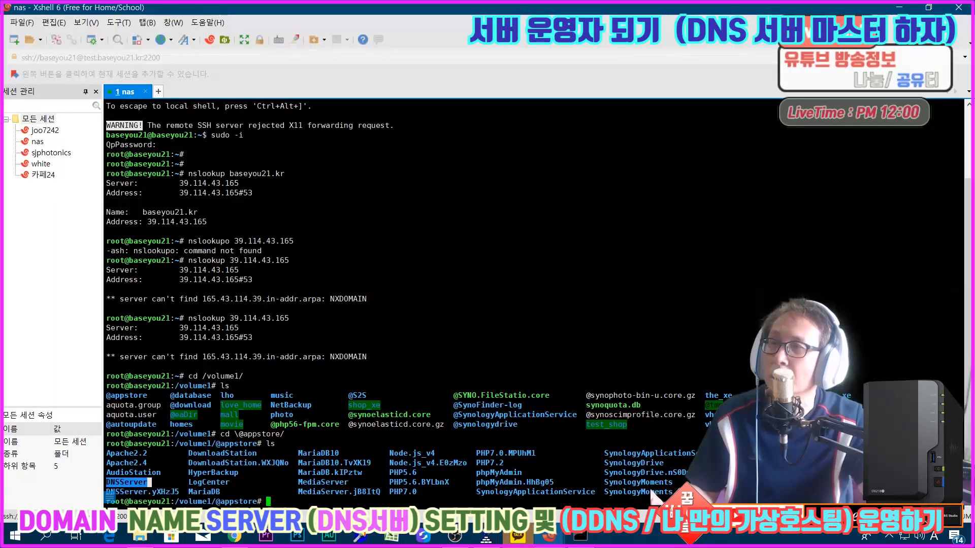
{"action": "left_click", "coordinate": [107, 490]}
{"action": "type", "text": "cd DNS"}
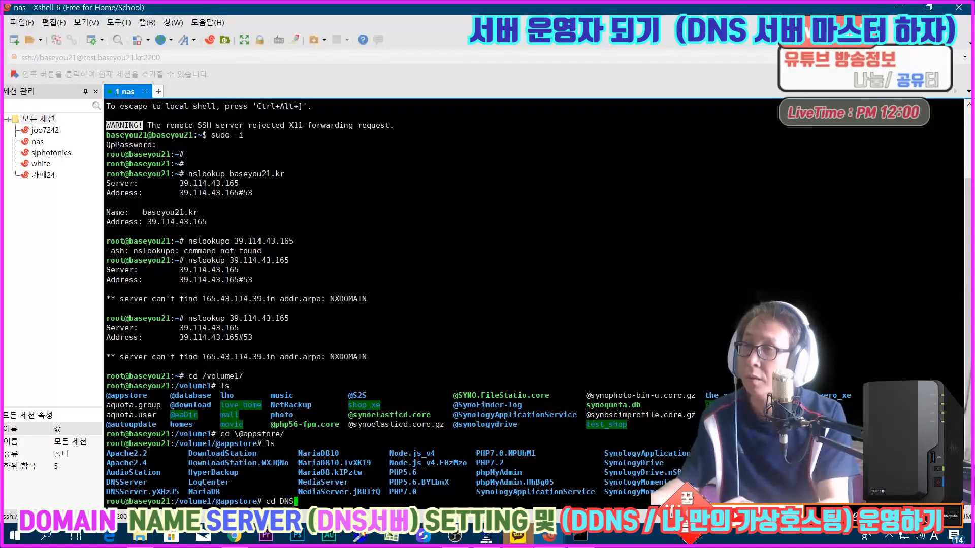
{"action": "key", "text": "Tab"}
{"action": "key", "text": "Return"}
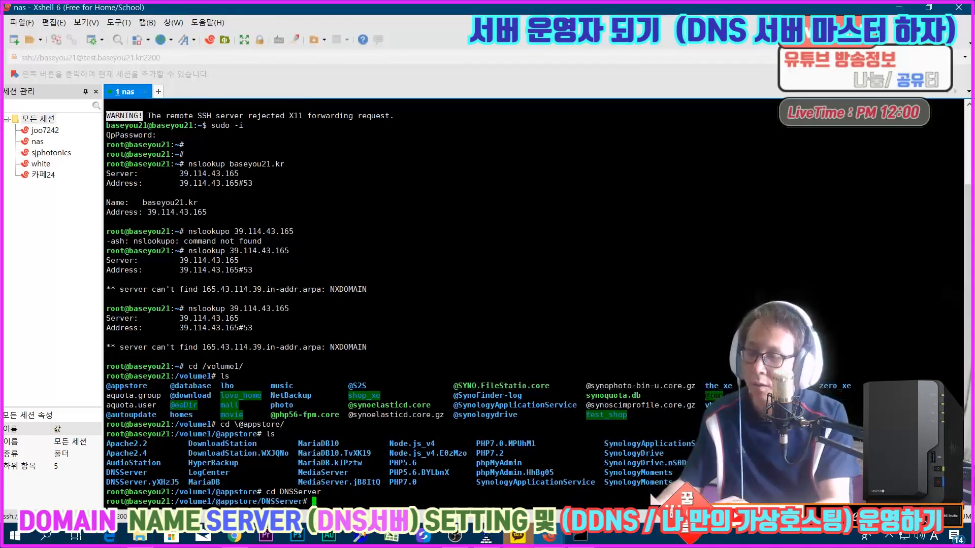
{"action": "type", "text": "ls"}
{"action": "key", "text": "Return"}
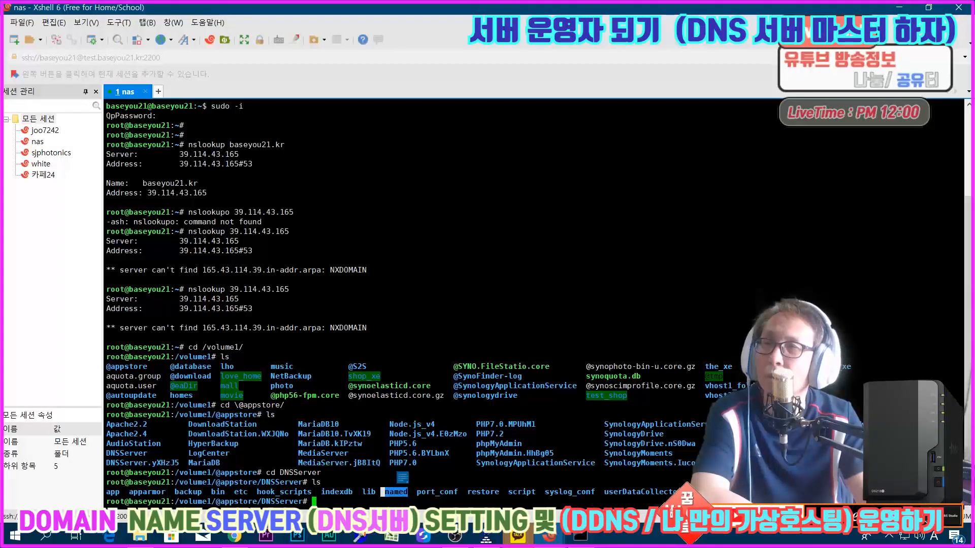
Step: Enter the named subdirectory of DNSServer and list its contents
{"action": "type", "text": "cd nmae"}
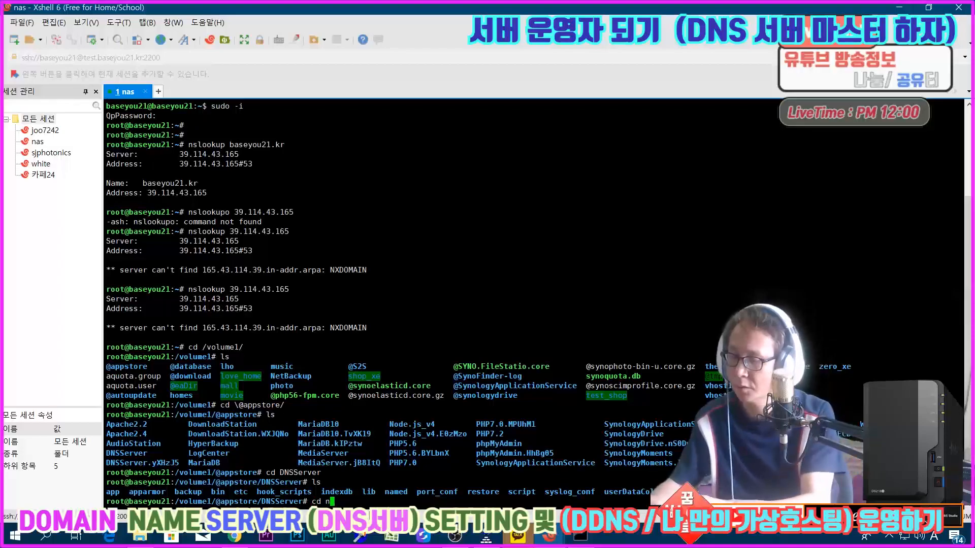
{"action": "key", "text": "BackSpace"}
{"action": "key", "text": "BackSpace"}
{"action": "key", "text": "BackSpace"}
{"action": "type", "text": "am"}
{"action": "key", "text": "Tab"}
{"action": "key", "text": "Return"}
{"action": "type", "text": "ls"}
{"action": "key", "text": "Return"}
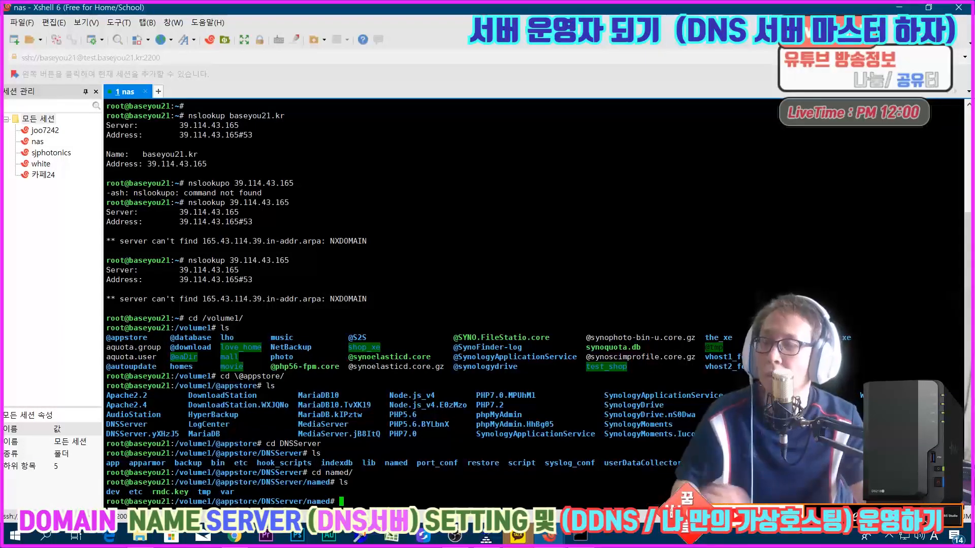
Step: Enter the etc subdirectory of named, list its files and locate named.conf
{"action": "type", "text": "cd etc"}
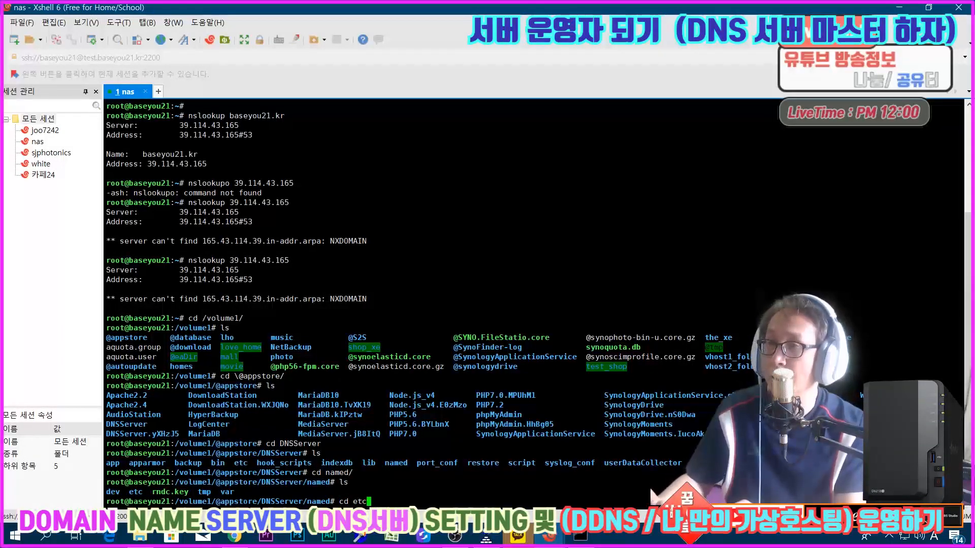
{"action": "key", "text": "Return"}
{"action": "type", "text": "ls"}
{"action": "key", "text": "Return"}
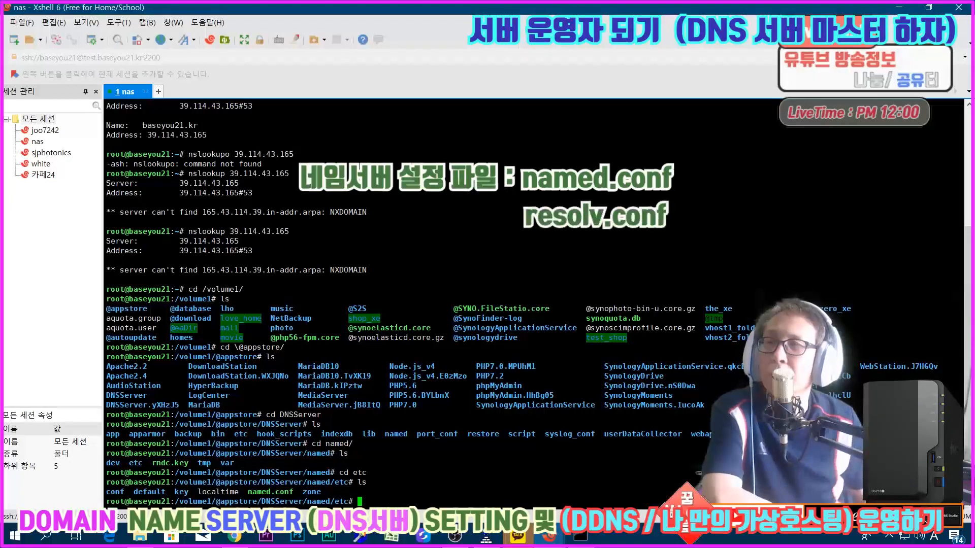
{"action": "left_click_drag", "start_coordinate": [248, 493], "coordinate": [293, 492]}
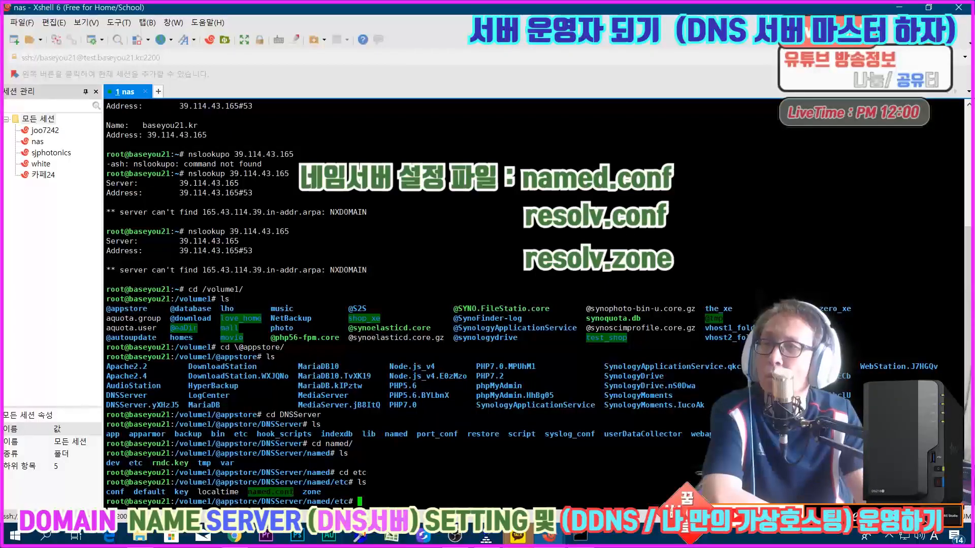
{"action": "left_click", "coordinate": [285, 477]}
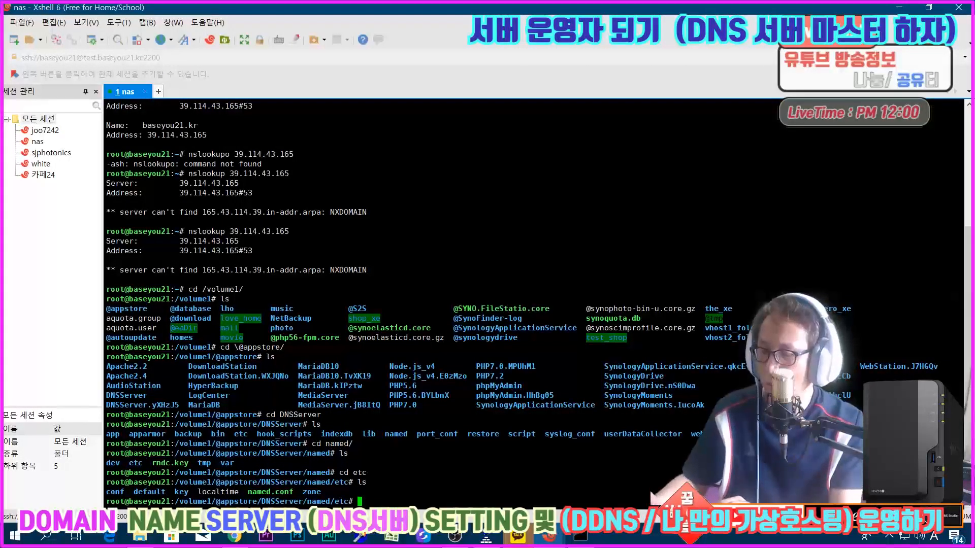
Step: Change to the system's /etc directory and list the files matching reso*
{"action": "type", "text": "cd /etc"}
{"action": "key", "text": "Return"}
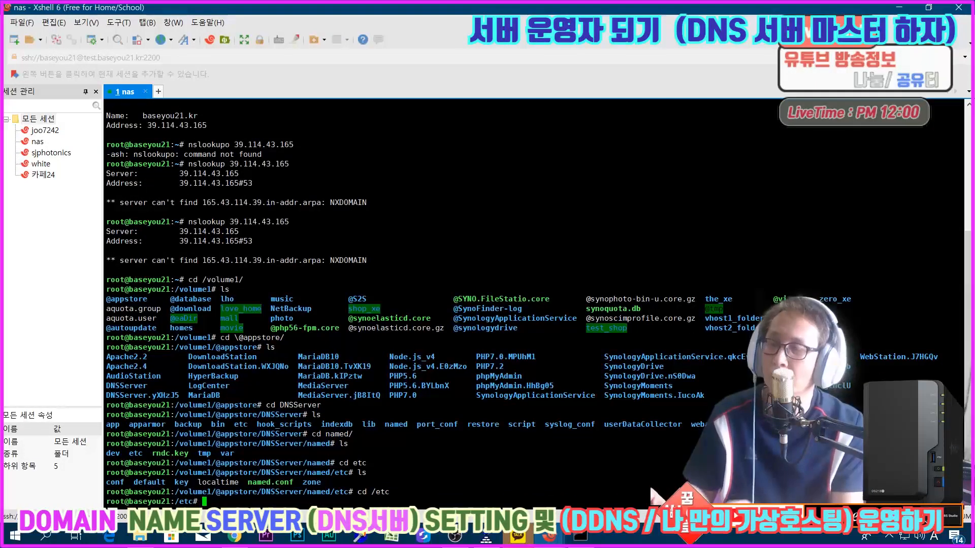
{"action": "type", "text": "ls re"}
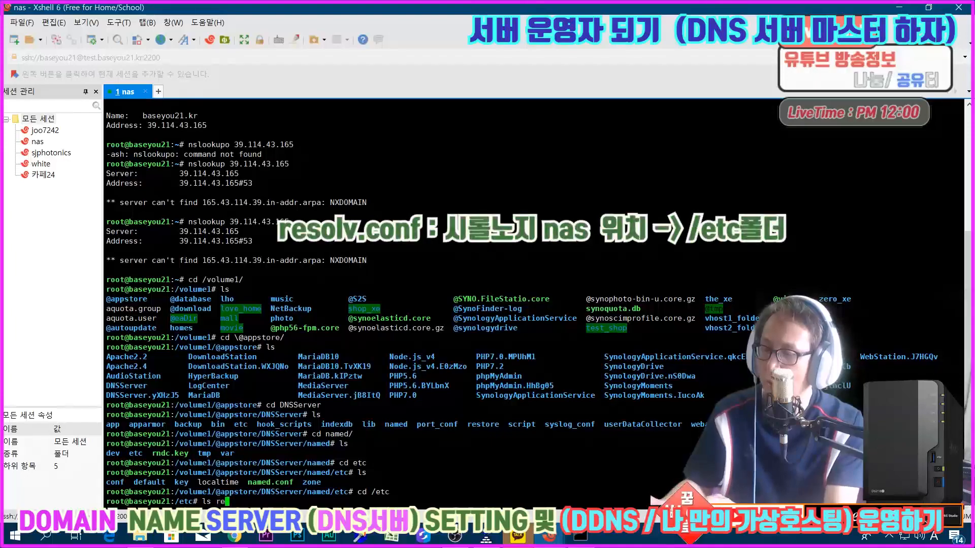
{"action": "type", "text": "so*"}
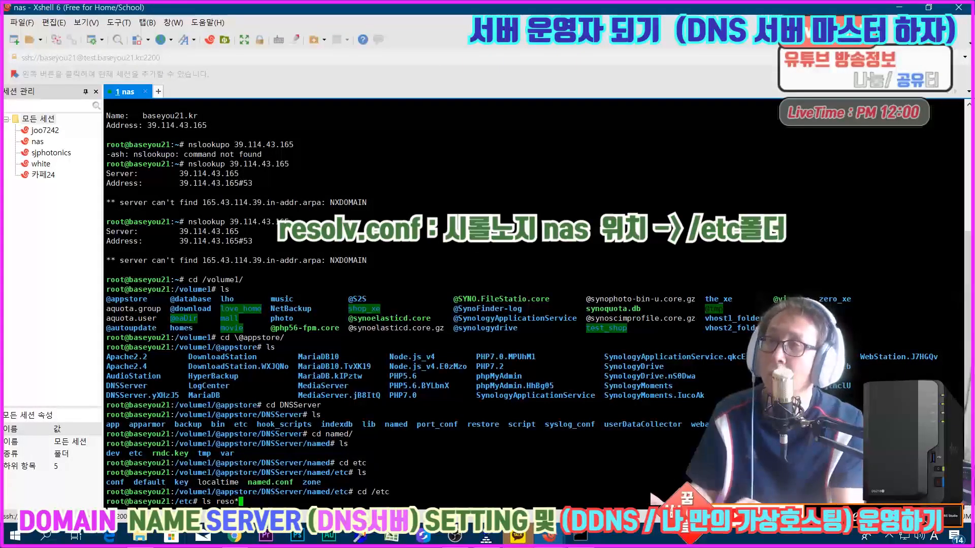
{"action": "key", "text": "Return"}
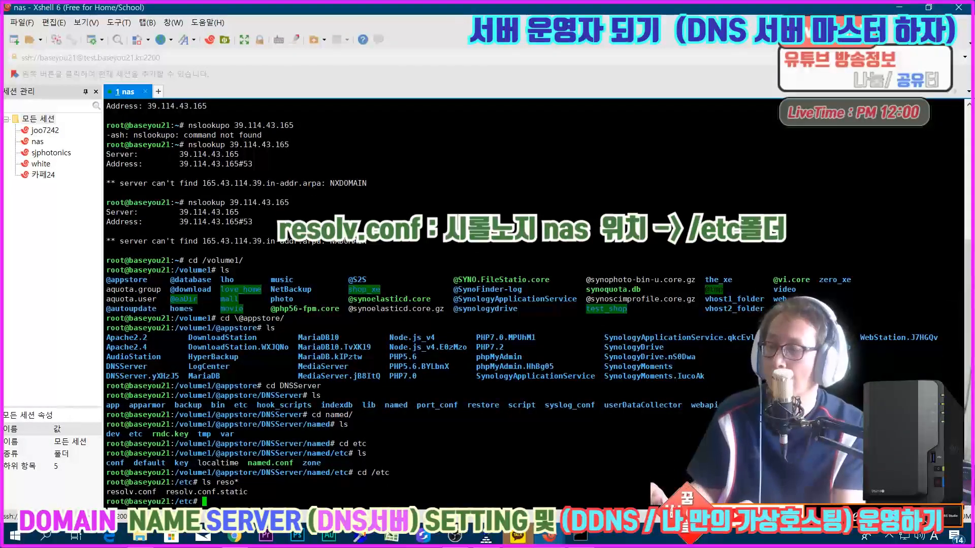
Step: Open resolv.conf in vi and examine its nameserver entries
{"action": "type", "text": "vi resolv.conf"}
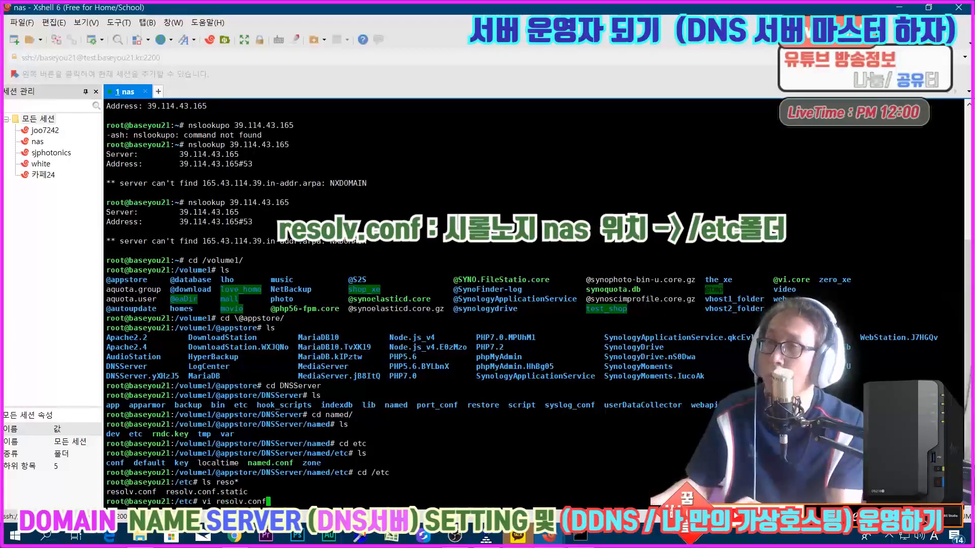
{"action": "key", "text": "Return"}
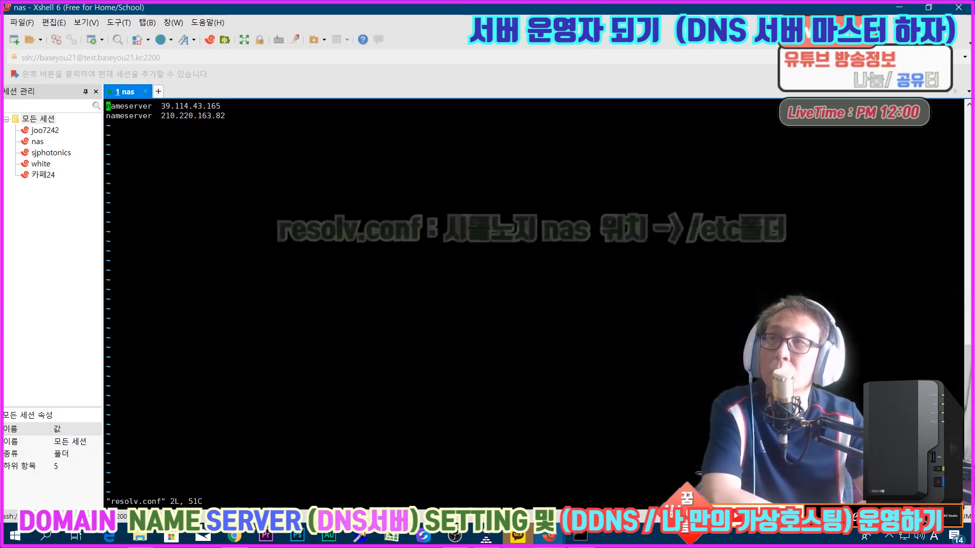
{"action": "left_click_drag", "start_coordinate": [170, 106], "coordinate": [220, 115]}
{"action": "right_click", "coordinate": [215, 121]}
{"action": "left_click", "coordinate": [161, 151]}
{"action": "left_click", "coordinate": [214, 109]}
Step: Restore the terminal window's size, close DNS Server in DSM and open the Control Panel's network settings
{"action": "left_click", "coordinate": [928, 7]}
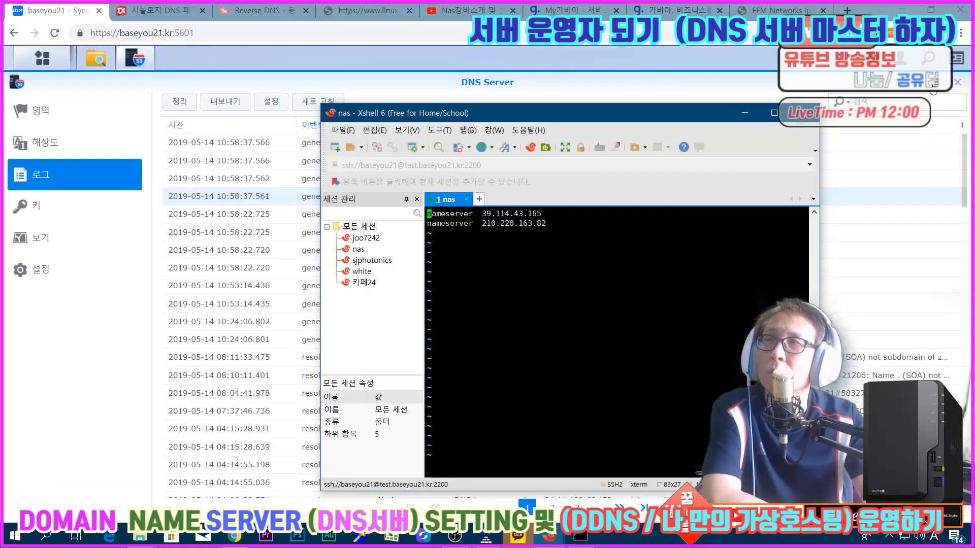
{"action": "left_click", "coordinate": [957, 82]}
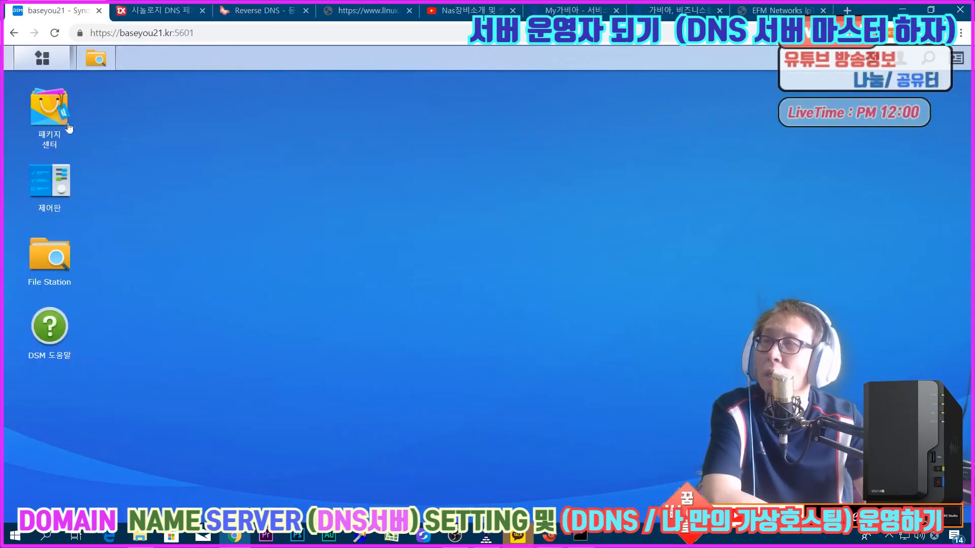
{"action": "left_click", "coordinate": [48, 183]}
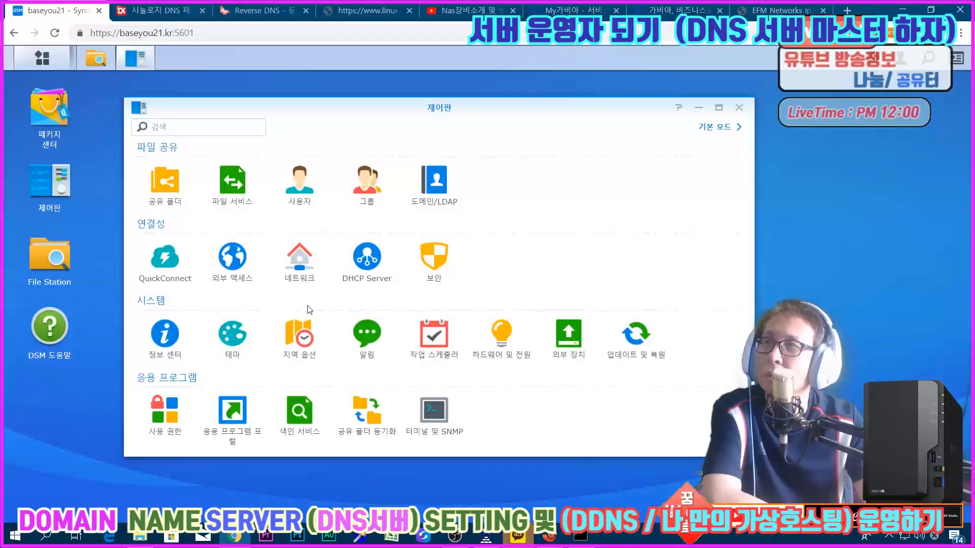
{"action": "left_click", "coordinate": [293, 265]}
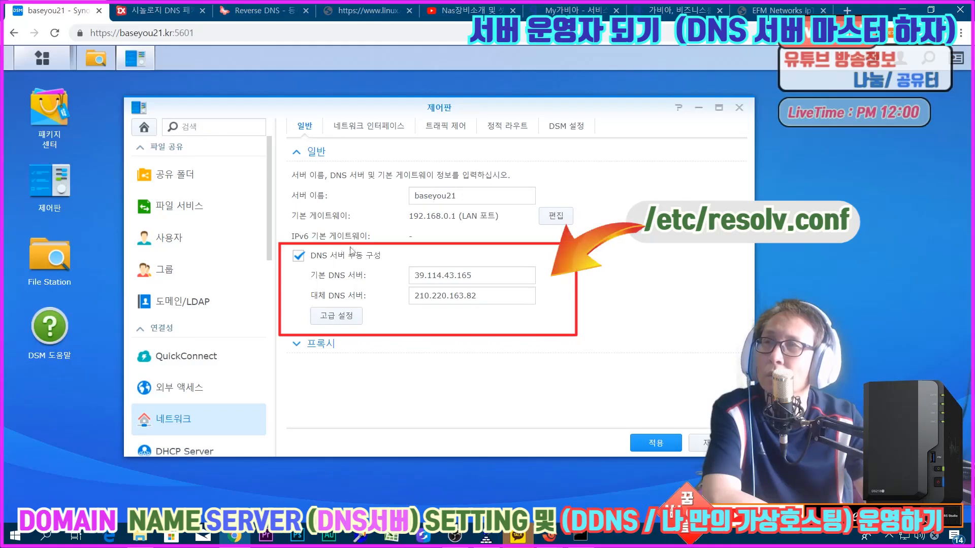
Step: Examine the preferred and alternative DNS server addresses in the general network settings
{"action": "left_click", "coordinate": [365, 281]}
{"action": "left_click", "coordinate": [372, 302]}
{"action": "left_click_drag", "start_coordinate": [471, 275], "coordinate": [394, 282]}
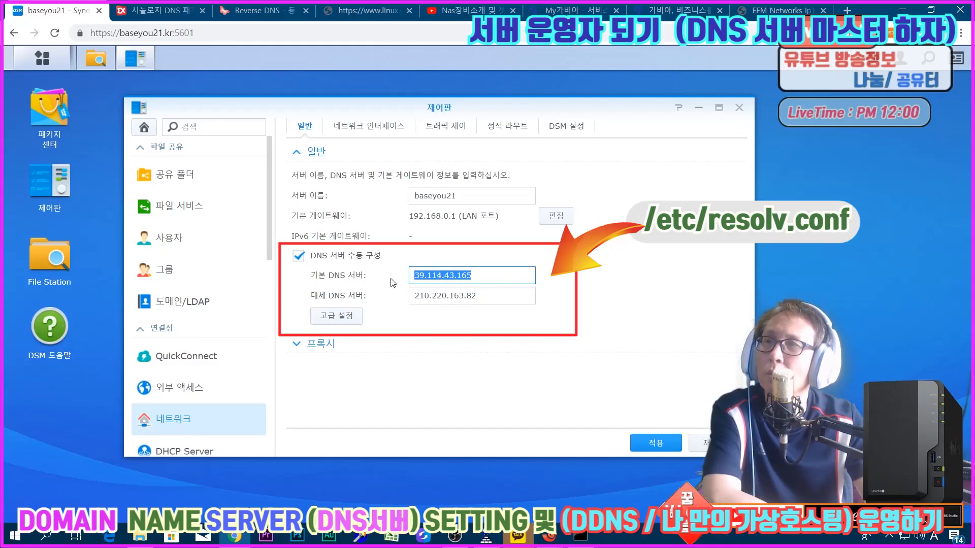
{"action": "left_click_drag", "start_coordinate": [498, 302], "coordinate": [395, 299]}
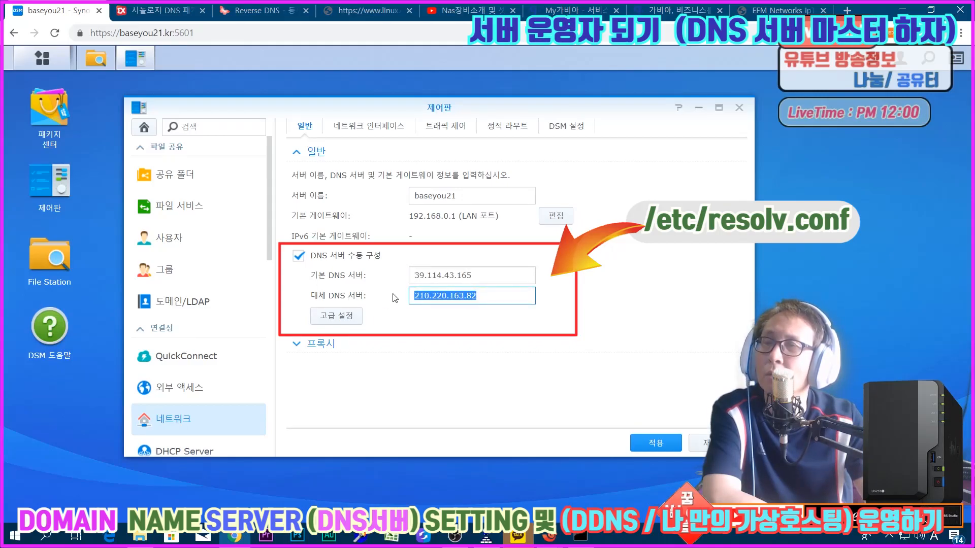
Step: Switch to the nas session in Xshell, move its window beside the DSM network settings and quit vi
{"action": "left_click", "coordinate": [547, 536]}
{"action": "left_click", "coordinate": [616, 479]}
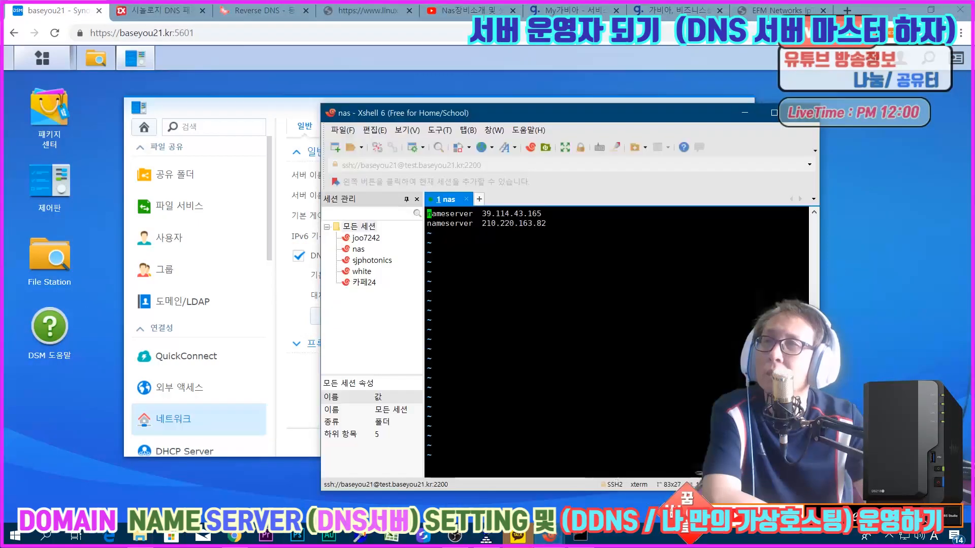
{"action": "left_click_drag", "start_coordinate": [517, 117], "coordinate": [710, 89]}
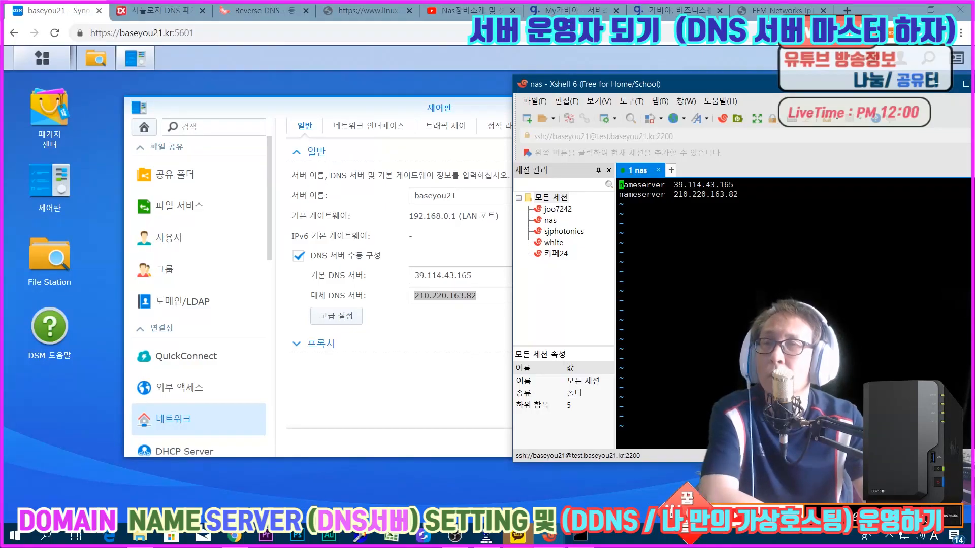
{"action": "type", "text": ":"}
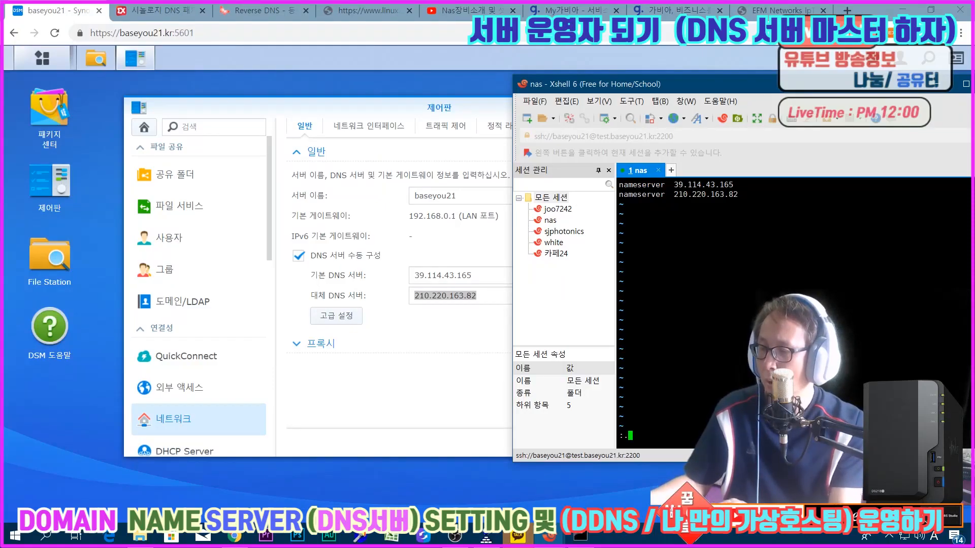
{"action": "key", "text": "BackSpace"}
{"action": "type", "text": "q"}
{"action": "key", "text": "Return"}
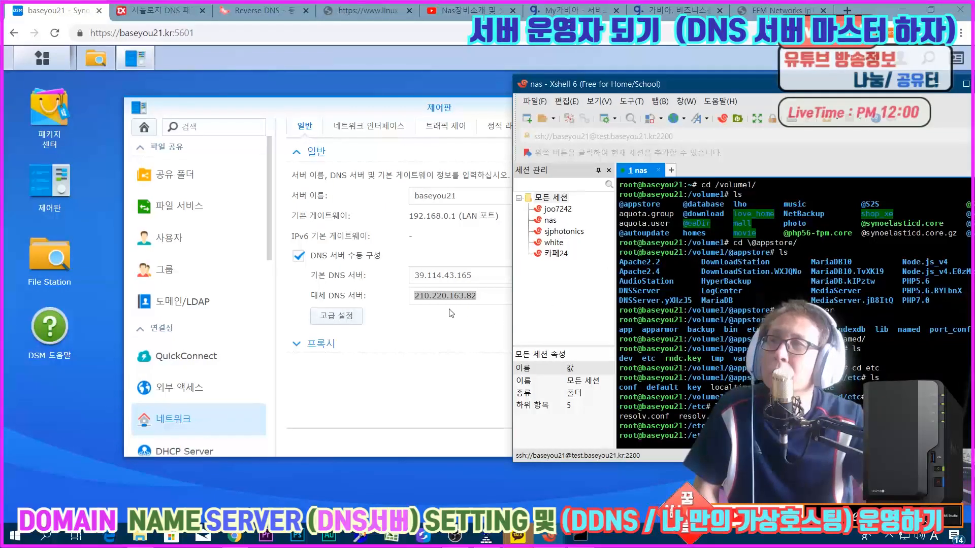
Step: Clear the alternative DNS server address in DSM's general network settings and apply the change
{"action": "left_click", "coordinate": [471, 308]}
{"action": "double_click", "coordinate": [464, 298]}
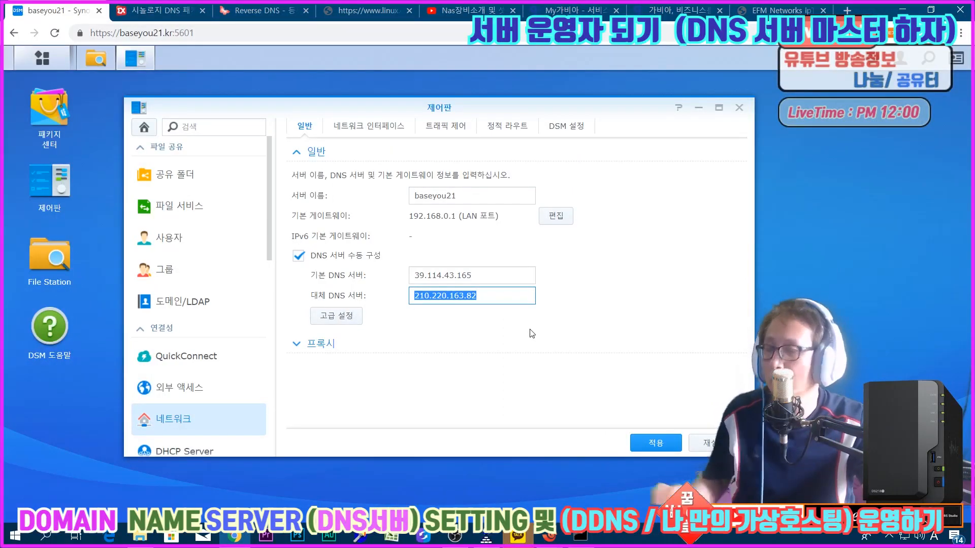
{"action": "key", "text": "BackSpace"}
{"action": "left_click", "coordinate": [647, 442]}
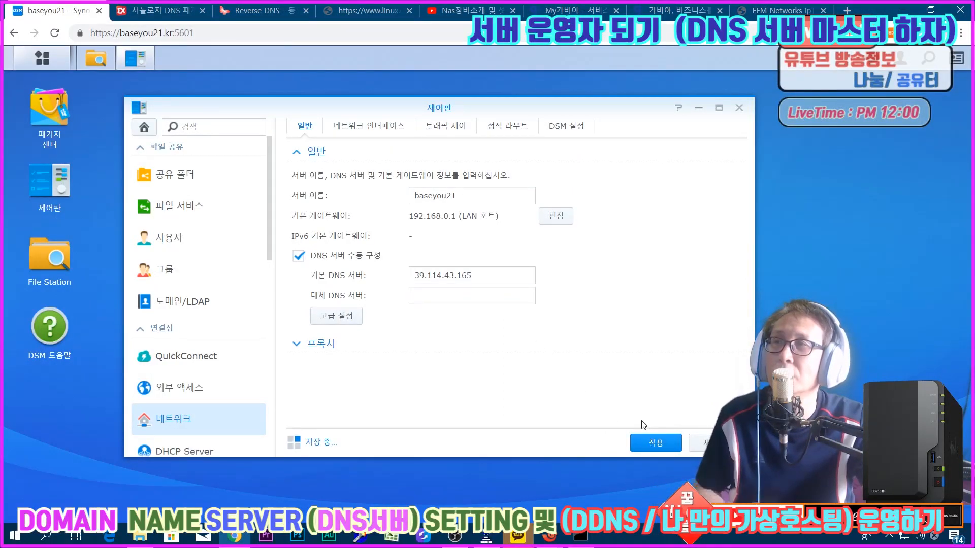
Step: Return to the Xshell terminal, reopen resolv.conf in vi and examine its nameserver entries
{"action": "mouse_move", "coordinate": [548, 541]}
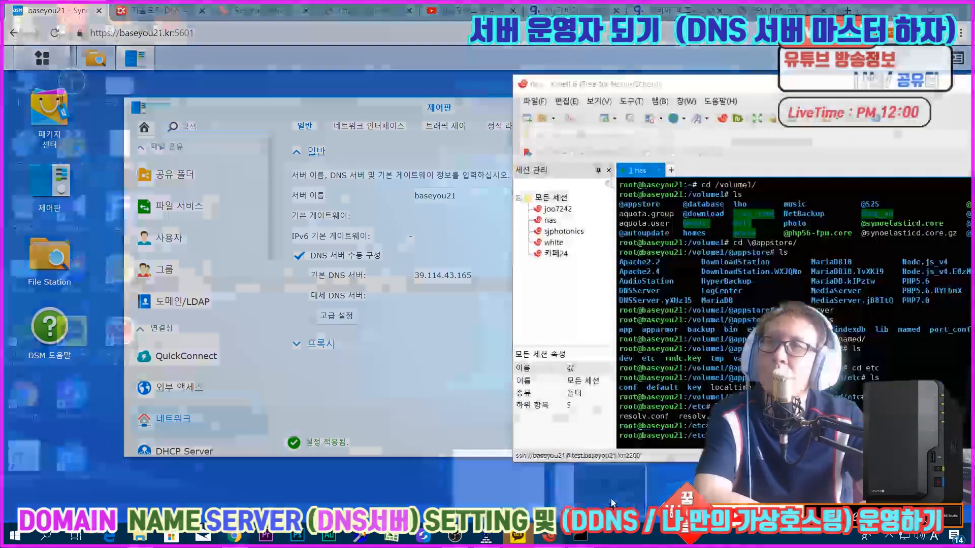
{"action": "left_click", "coordinate": [600, 475]}
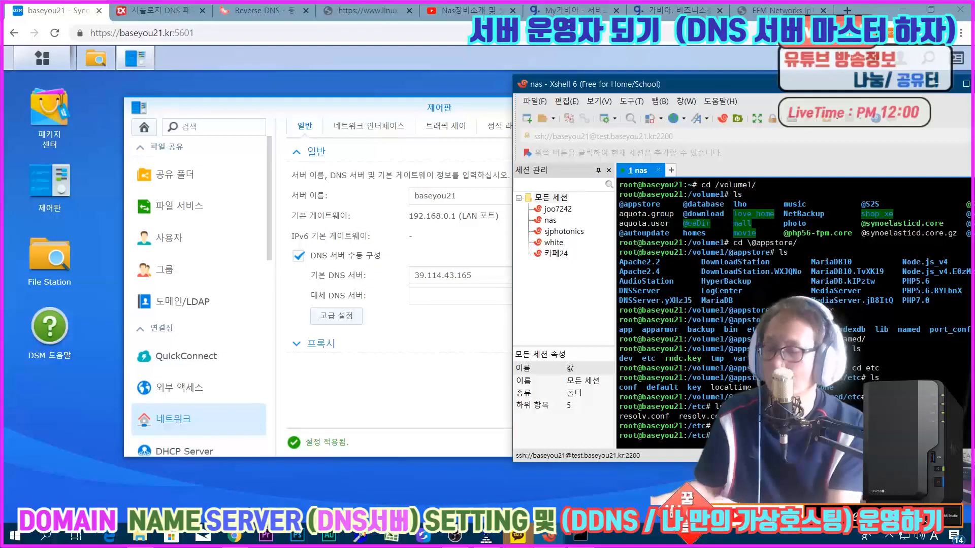
{"action": "key", "text": "Return"}
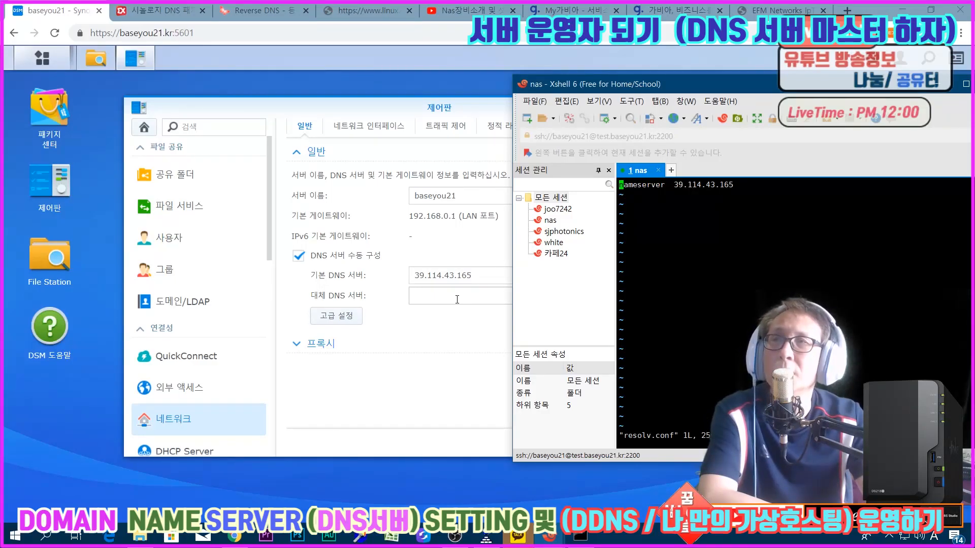
Step: Set the alternative DNS server back to 210.220.163.82 in DSM's network settings and apply it
{"action": "left_click", "coordinate": [457, 299]}
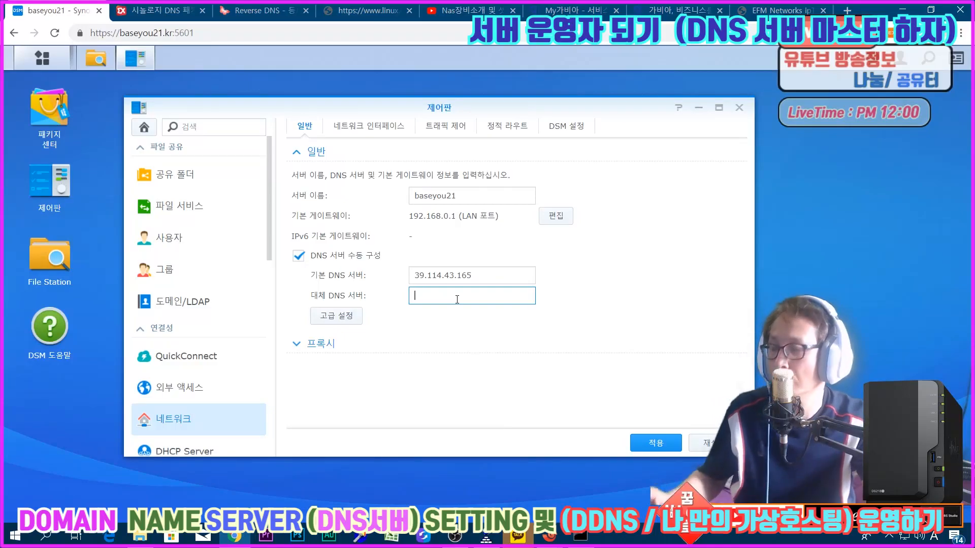
{"action": "type", "text": "210.220.163.82"}
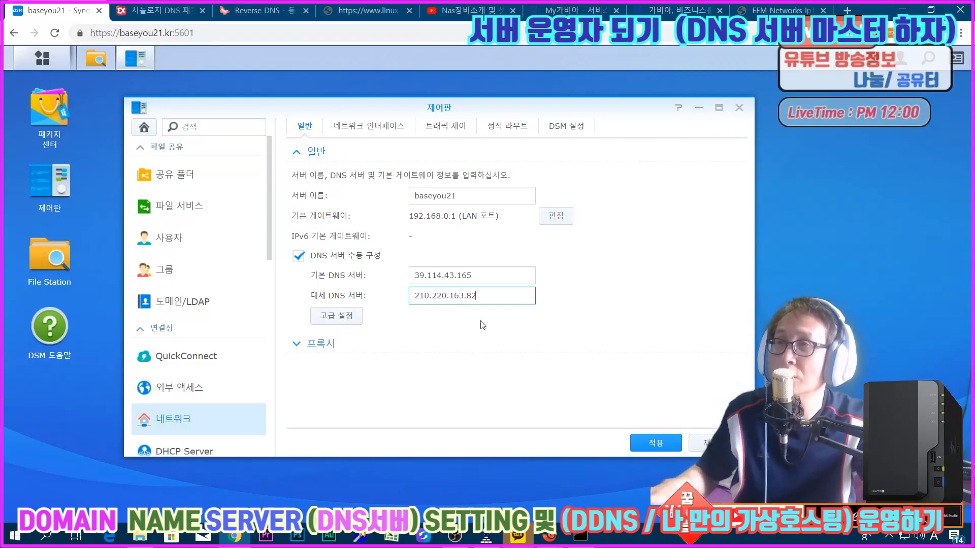
{"action": "left_click", "coordinate": [649, 444]}
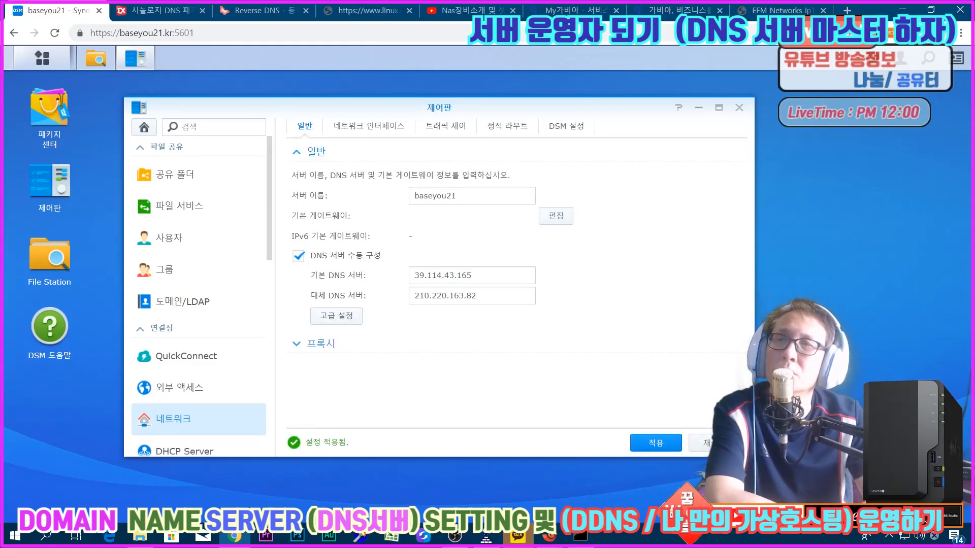
Step: Reload resolv.conf in vi in the Xshell terminal to examine its nameserver entries again, and quit the editor
{"action": "mouse_move", "coordinate": [549, 535]}
{"action": "left_click", "coordinate": [616, 480]}
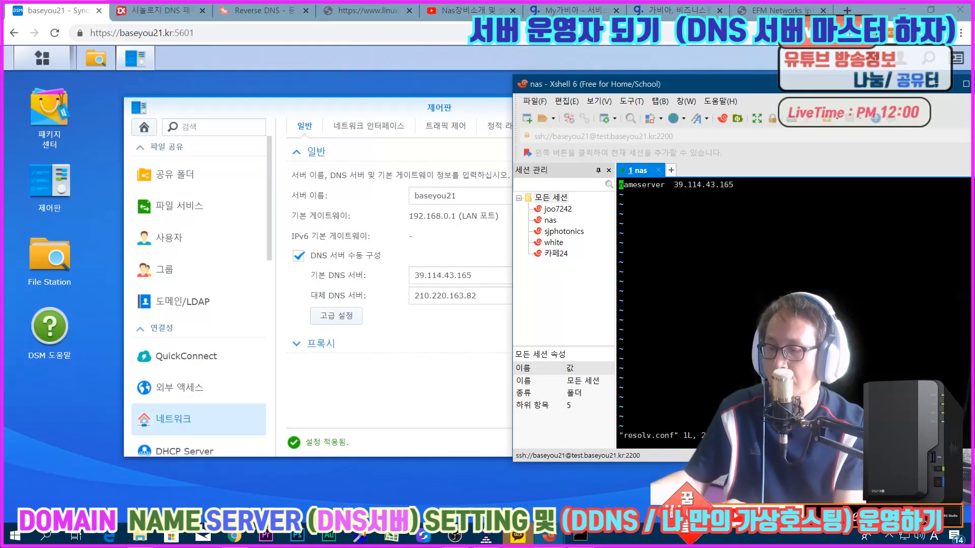
{"action": "type", "text": ":q"}
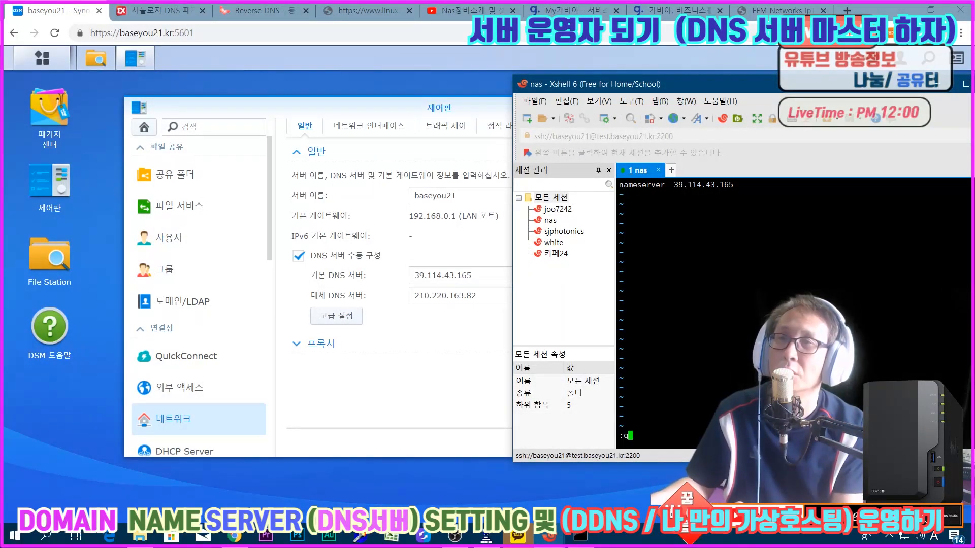
{"action": "key", "text": "Return"}
{"action": "key", "text": "Up"}
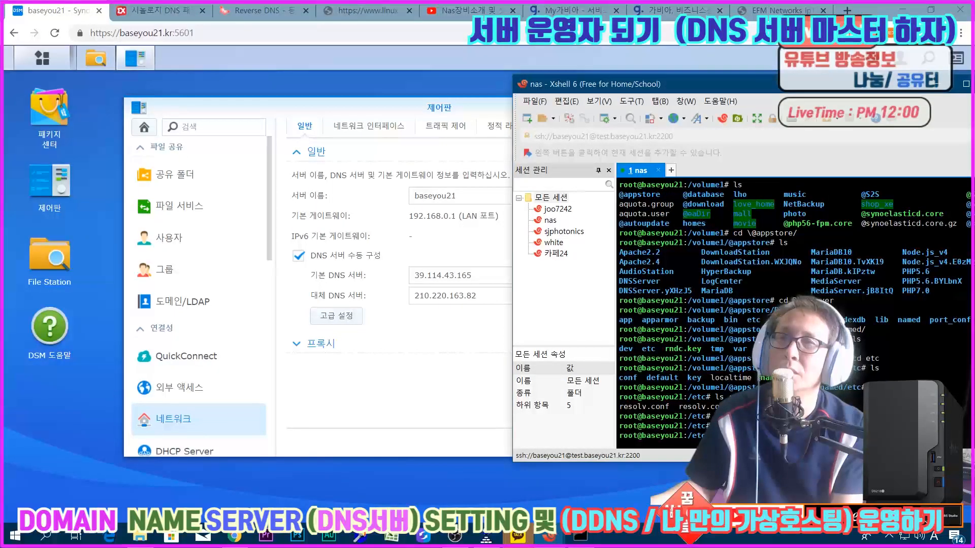
{"action": "key", "text": "Return"}
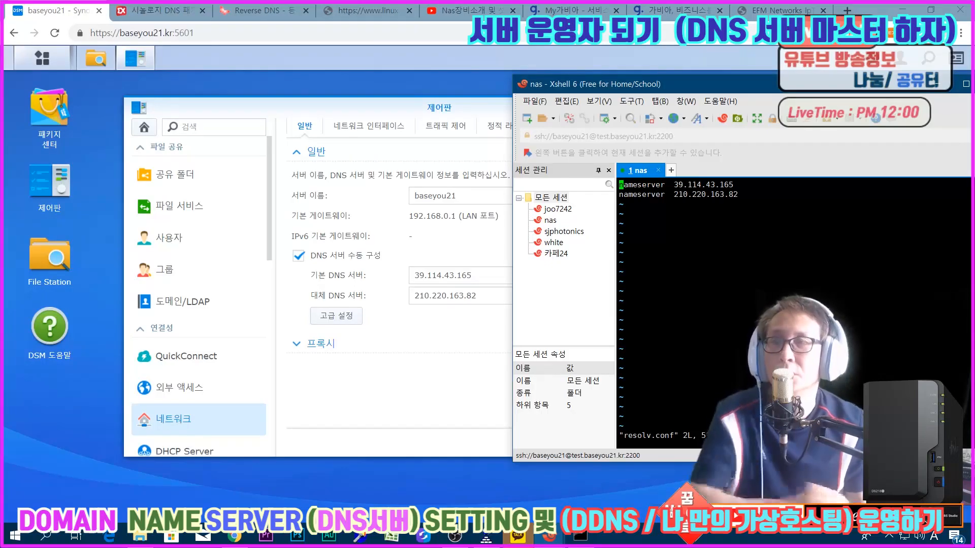
{"action": "type", "text": ":q"}
{"action": "key", "text": "Return"}
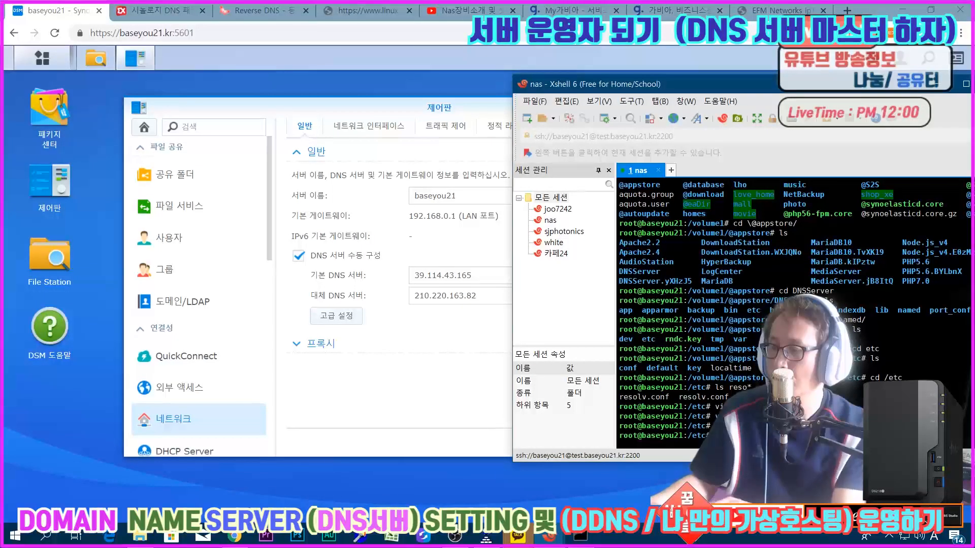
{"action": "type", "text": "pwd"}
{"action": "key", "text": "Return"}
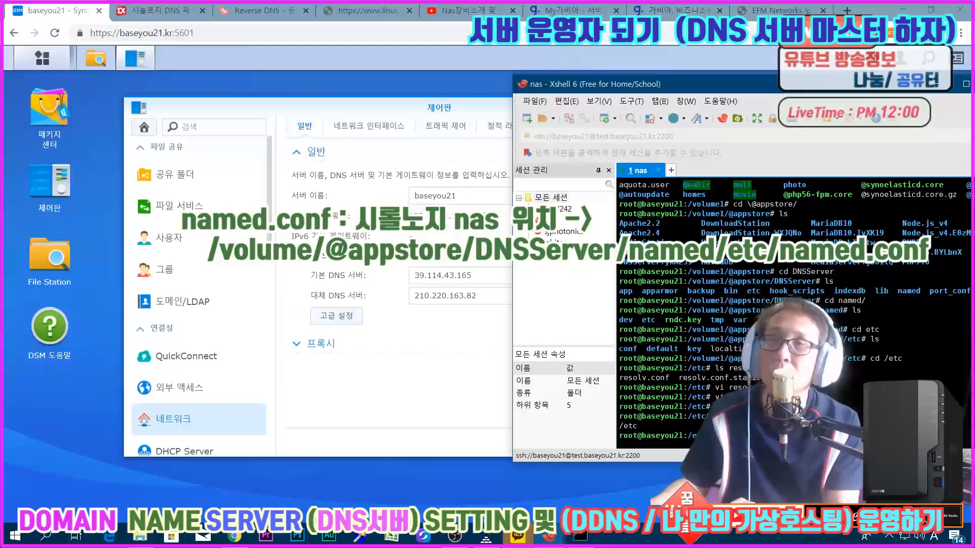
{"action": "key", "text": "Return"}
{"action": "key", "text": "Return"}
{"action": "key", "text": "Return"}
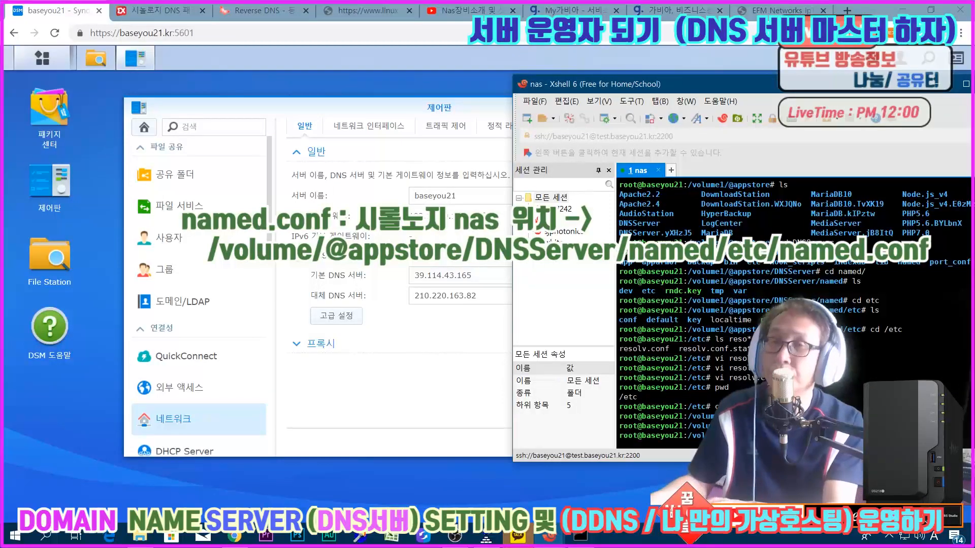
{"action": "key", "text": "Return"}
{"action": "key", "text": "Return"}
{"action": "key", "text": "Return"}
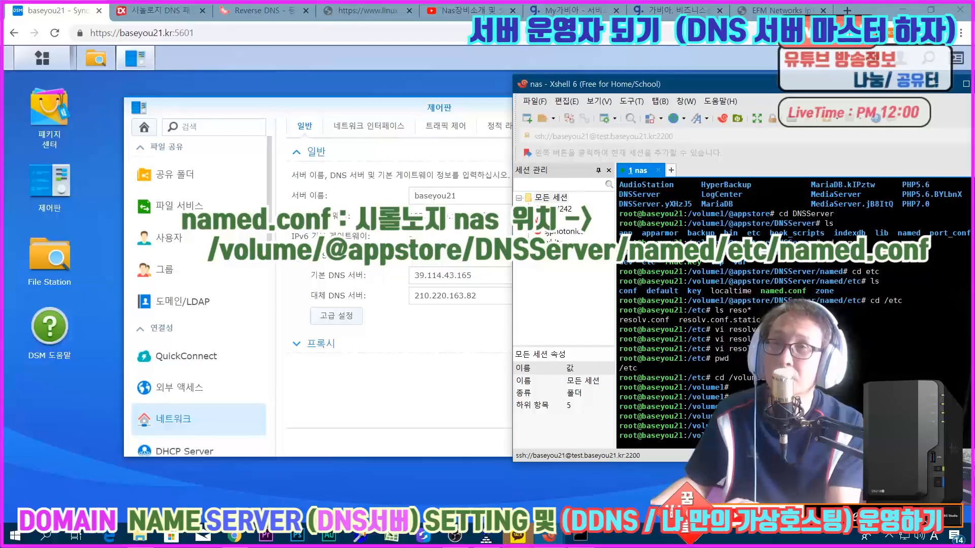
{"action": "key", "text": "Return"}
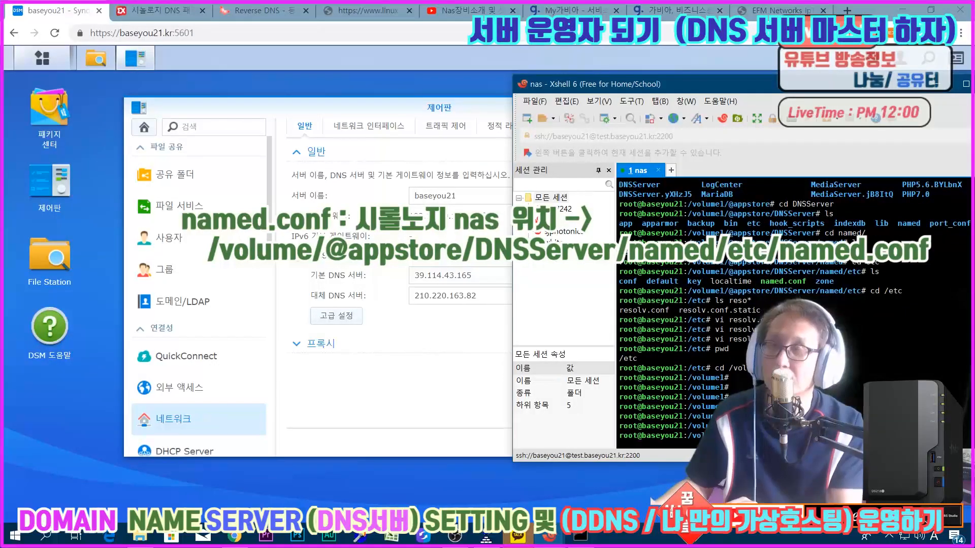
{"action": "key", "text": "Return"}
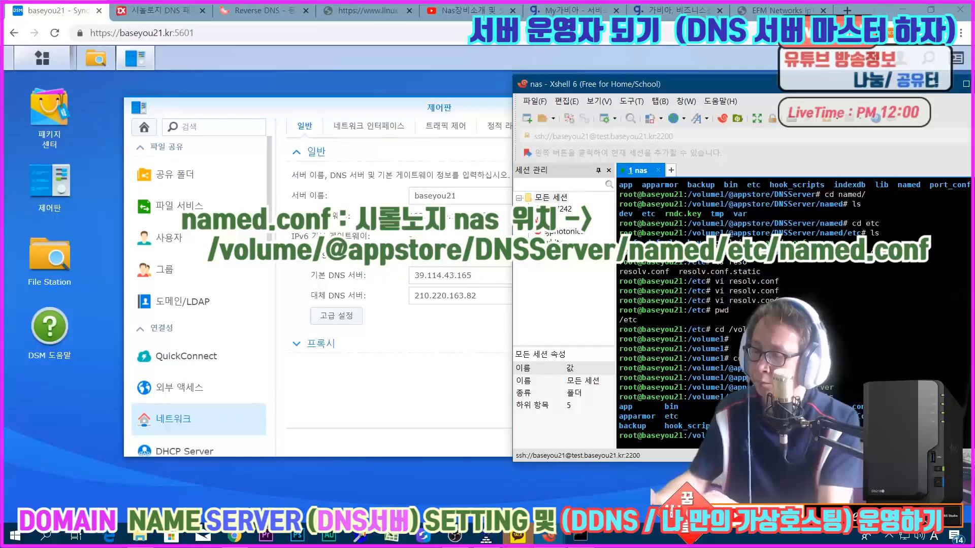
Step: Change into DNSServer's named/etc directory and list the files there
{"action": "key", "text": "Return"}
{"action": "key", "text": "Return"}
{"action": "key", "text": "Return"}
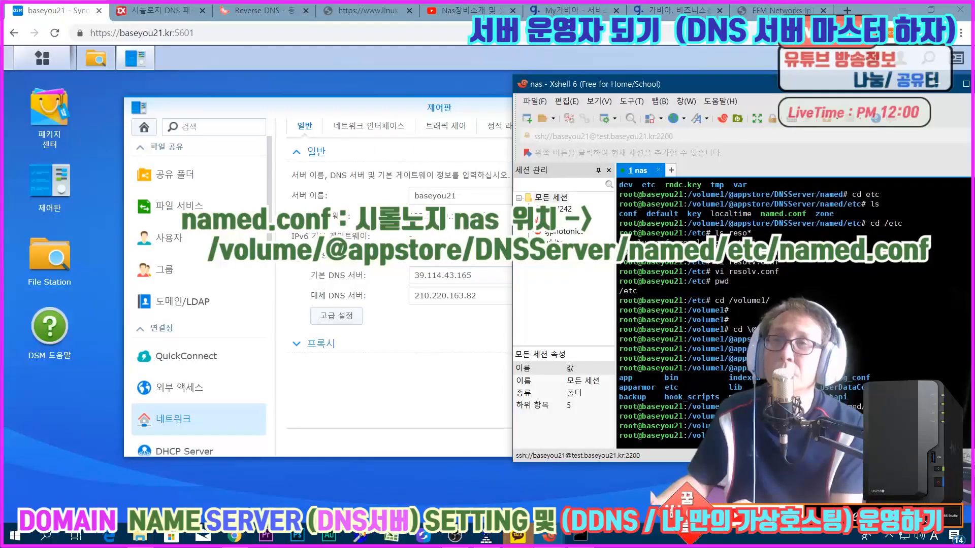
{"action": "key", "text": "Return"}
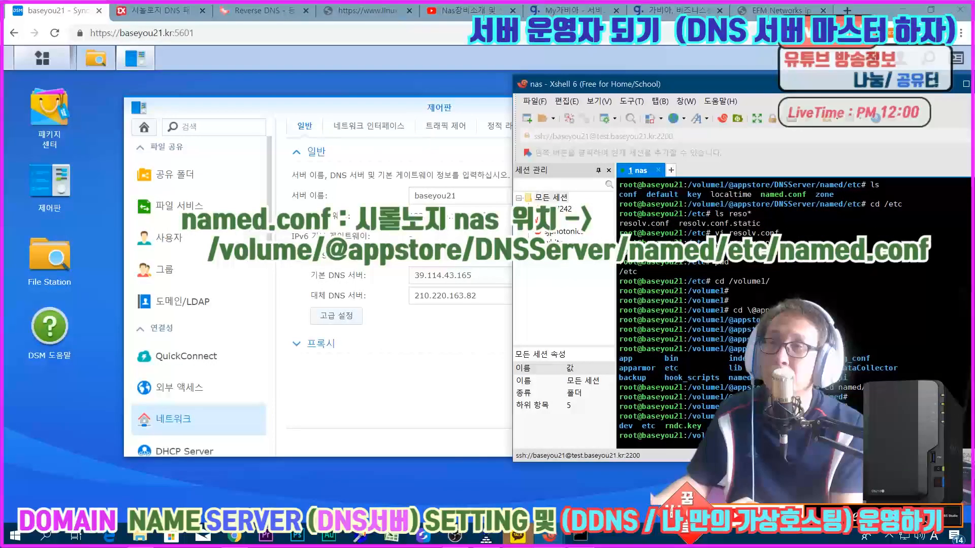
{"action": "key", "text": "Return"}
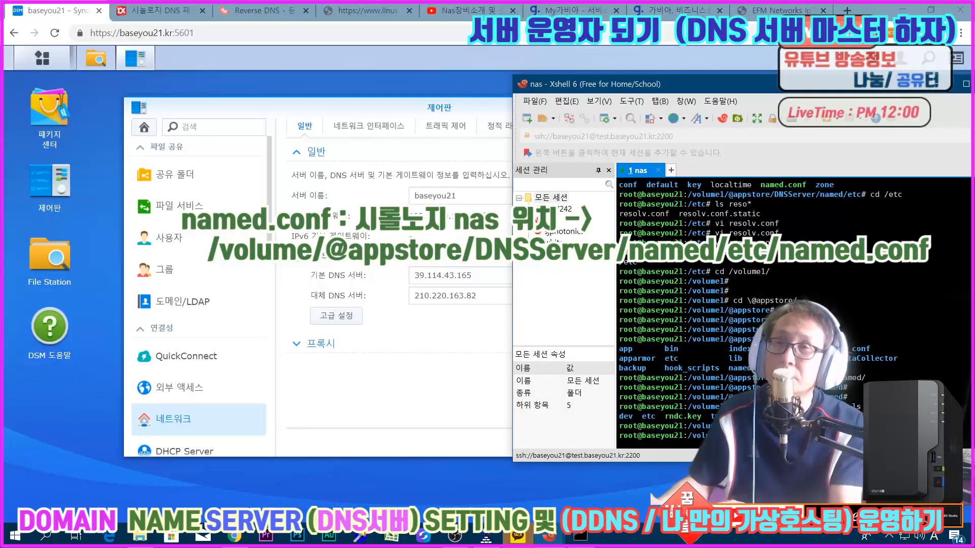
{"action": "type", "text": "ls"}
{"action": "key", "text": "Return"}
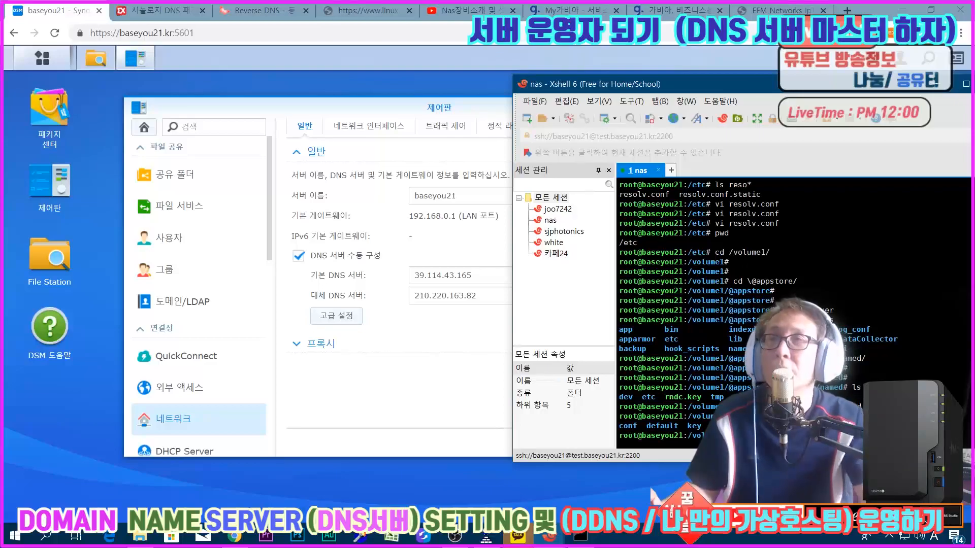
Step: Maximize the terminal window and open named.conf in vi to examine its include lines
{"action": "double_click", "coordinate": [703, 84]}
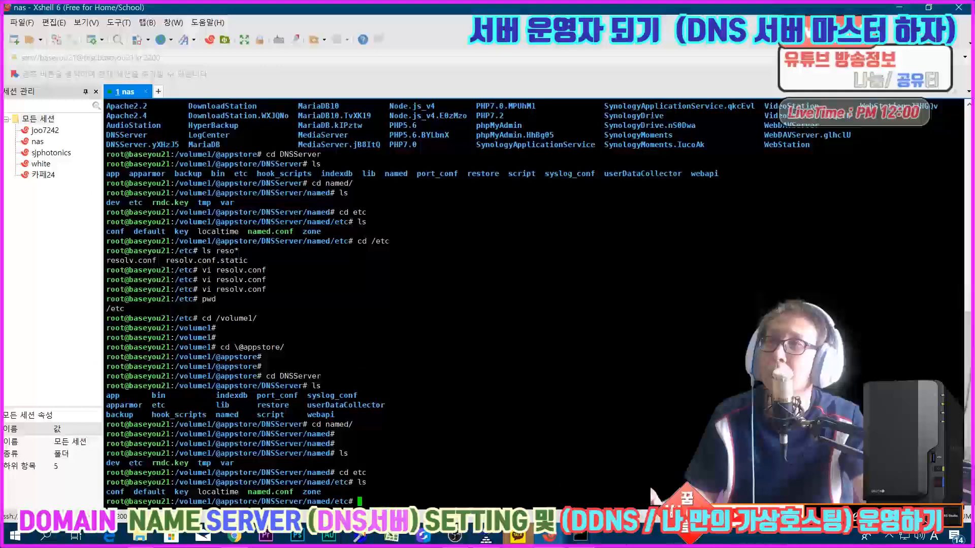
{"action": "type", "text": "vi"}
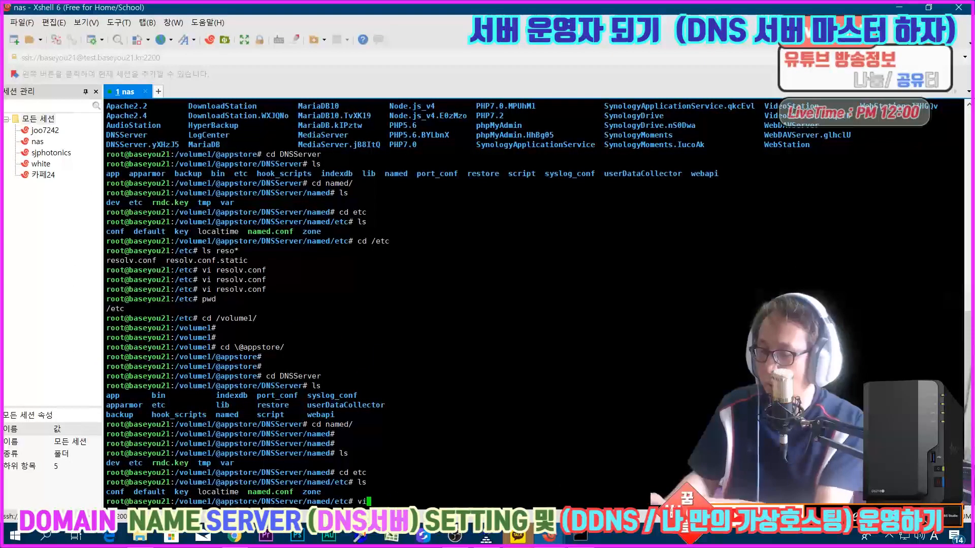
{"action": "type", "text": " named.conf"}
{"action": "key", "text": "Return"}
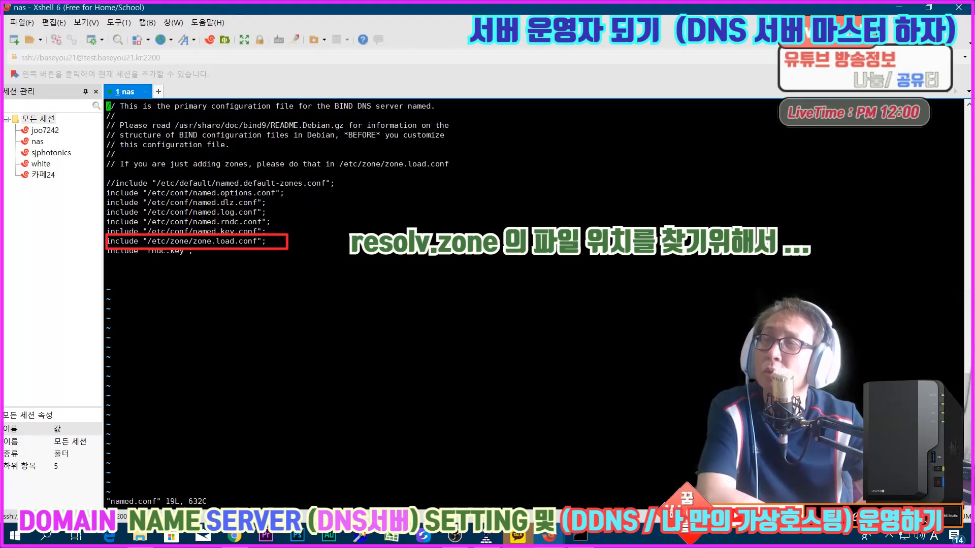
Step: Open DNS Server in DSM and examine the resource records of the 43.114.39.in-addr.arpa zone and the server log
{"action": "left_click", "coordinate": [234, 538]}
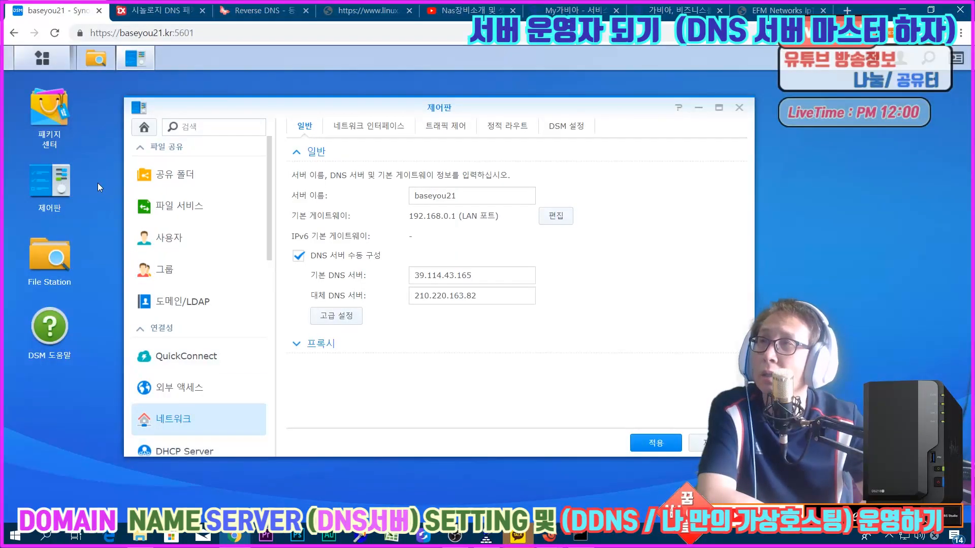
{"action": "left_click", "coordinate": [42, 57]}
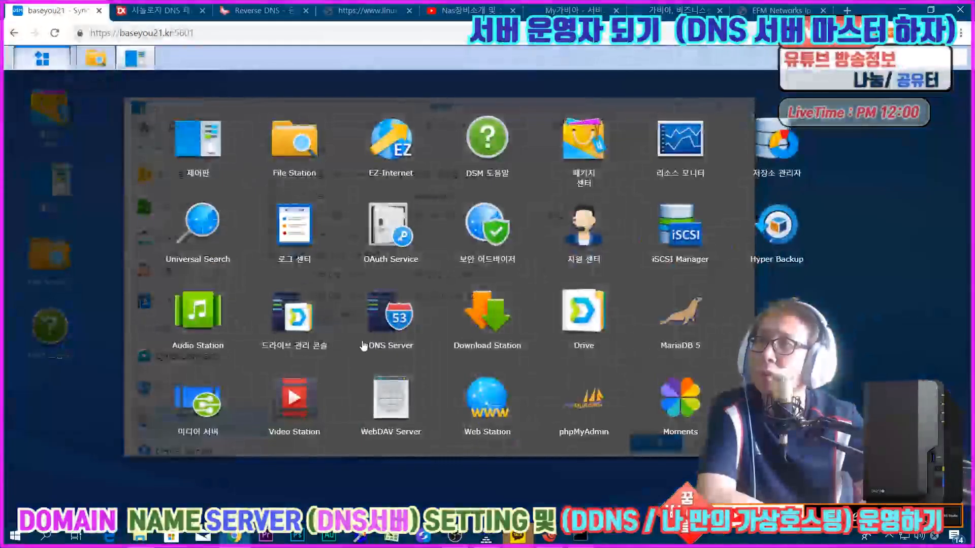
{"action": "left_click", "coordinate": [370, 320]}
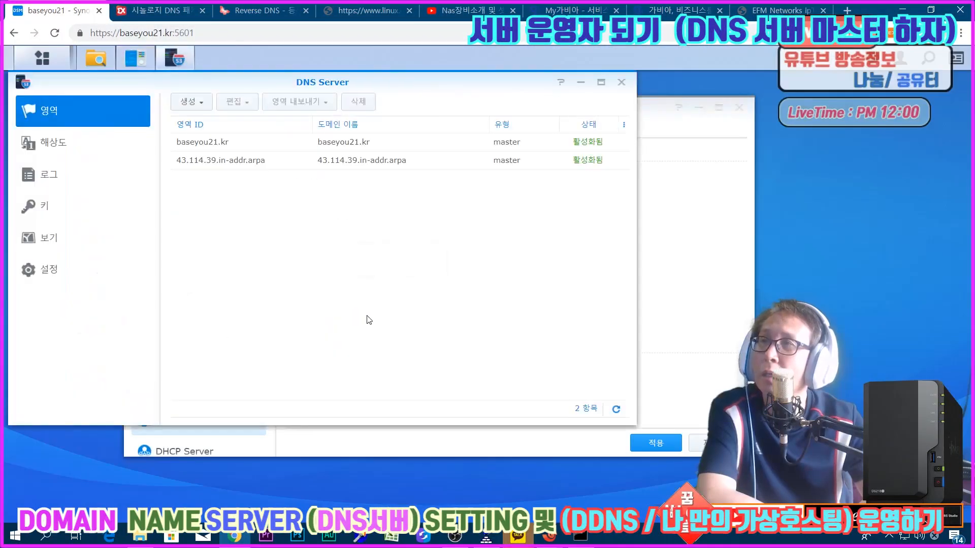
{"action": "double_click", "coordinate": [258, 166]}
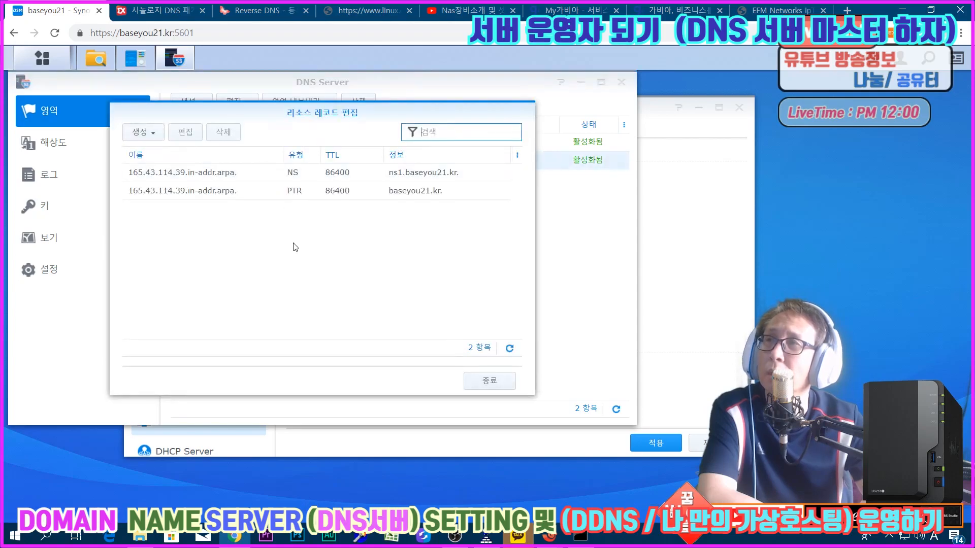
{"action": "left_click", "coordinate": [469, 382]}
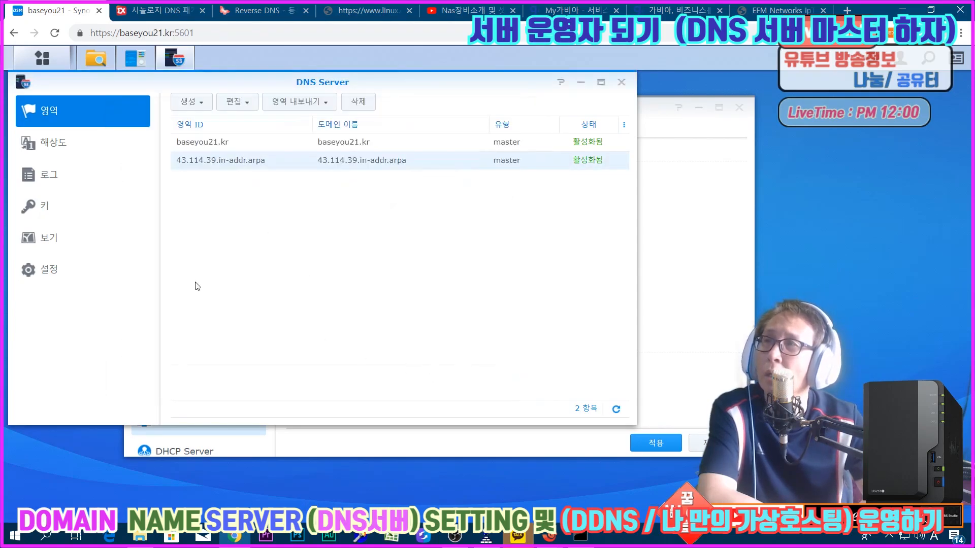
{"action": "left_click", "coordinate": [57, 177]}
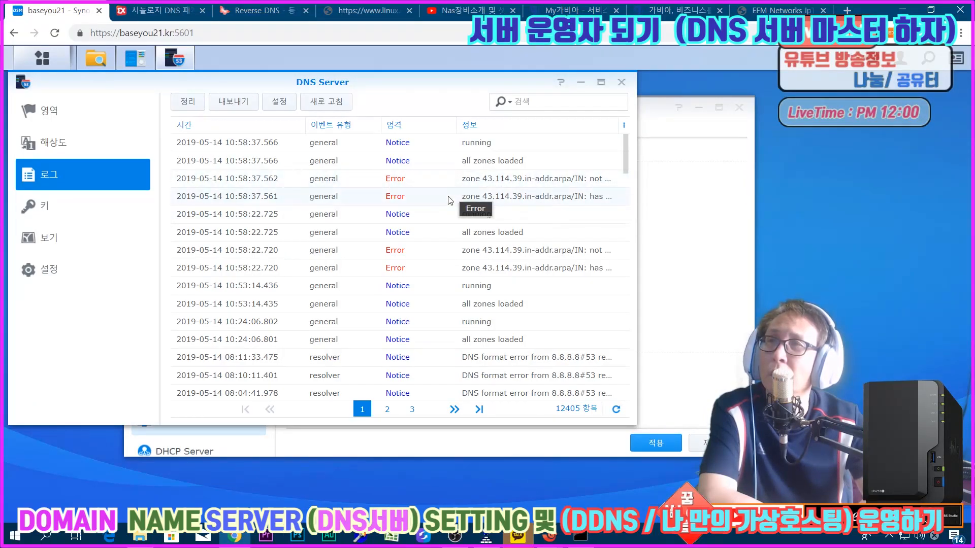
Step: Switch back to the nas terminal and examine named.conf's include lines, especially the one for /etc/zone/zone.load.conf
{"action": "left_click", "coordinate": [551, 537]}
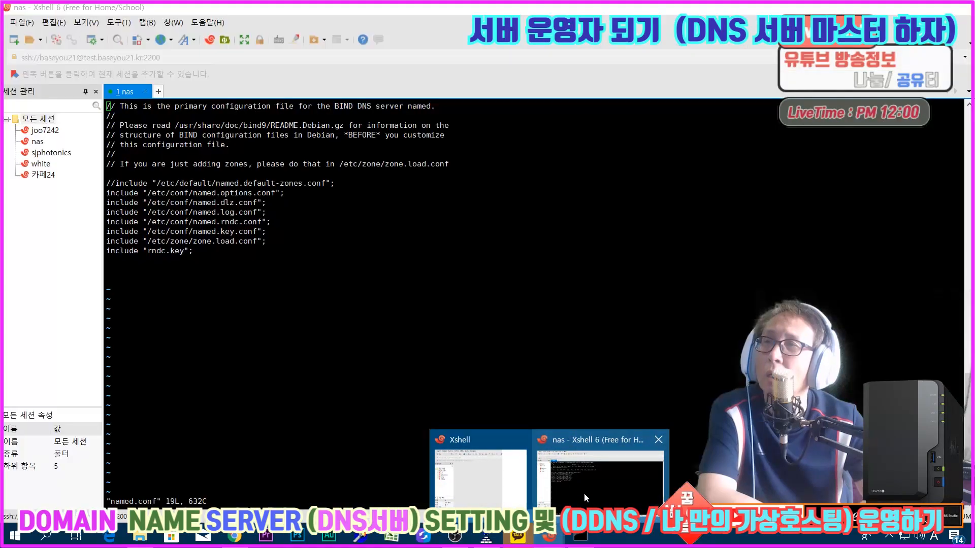
{"action": "left_click", "coordinate": [586, 497]}
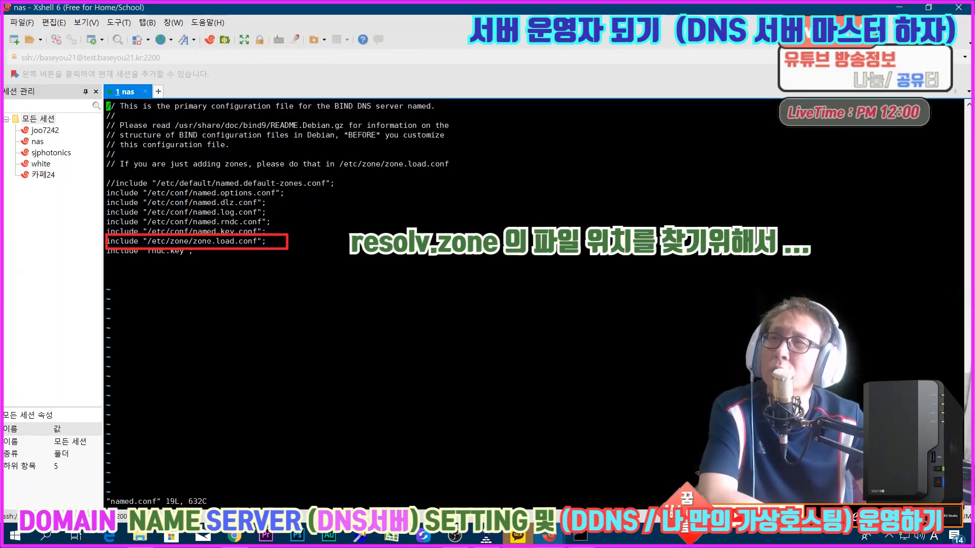
{"action": "left_click_drag", "start_coordinate": [116, 194], "coordinate": [194, 195]}
{"action": "left_click", "coordinate": [199, 215]}
{"action": "left_click", "coordinate": [163, 243]}
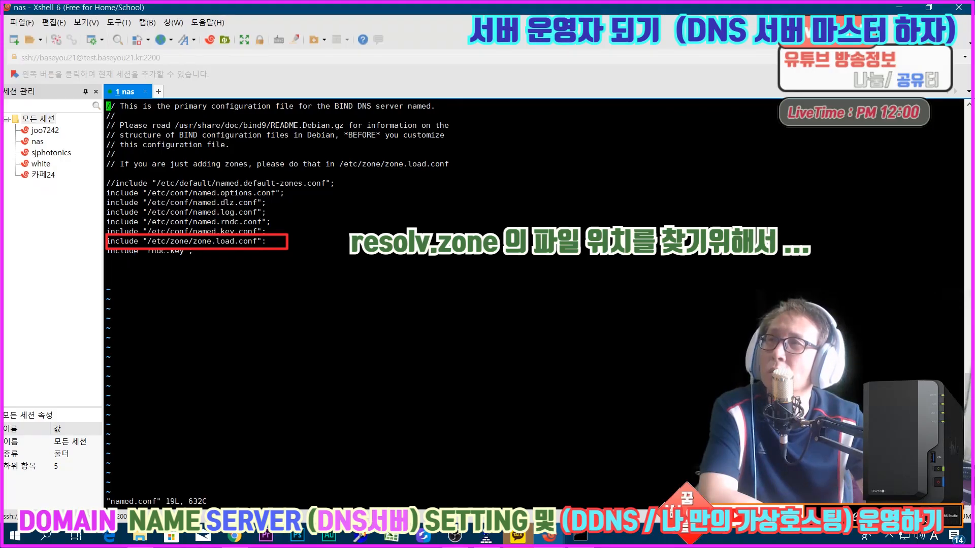
{"action": "left_click_drag", "start_coordinate": [266, 241], "coordinate": [107, 242]}
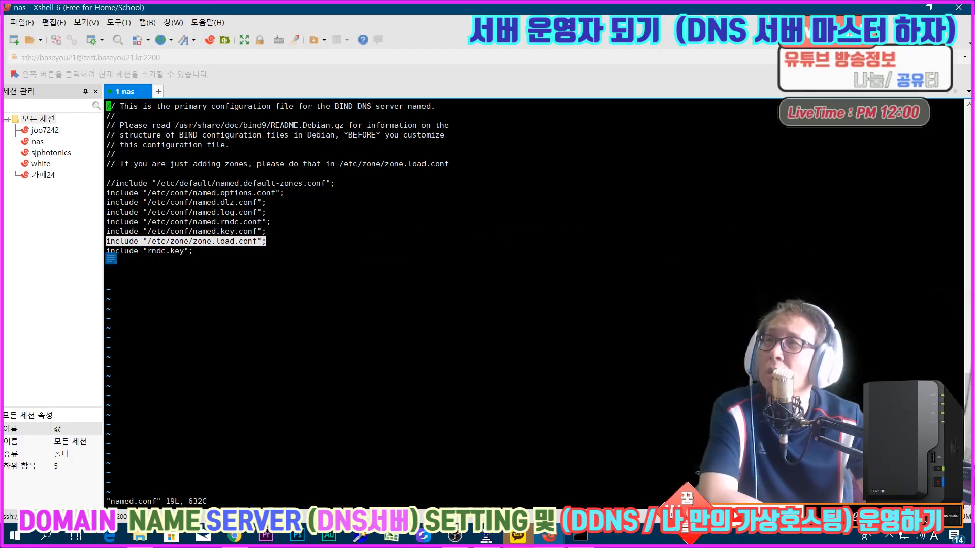
{"action": "left_click", "coordinate": [177, 199]}
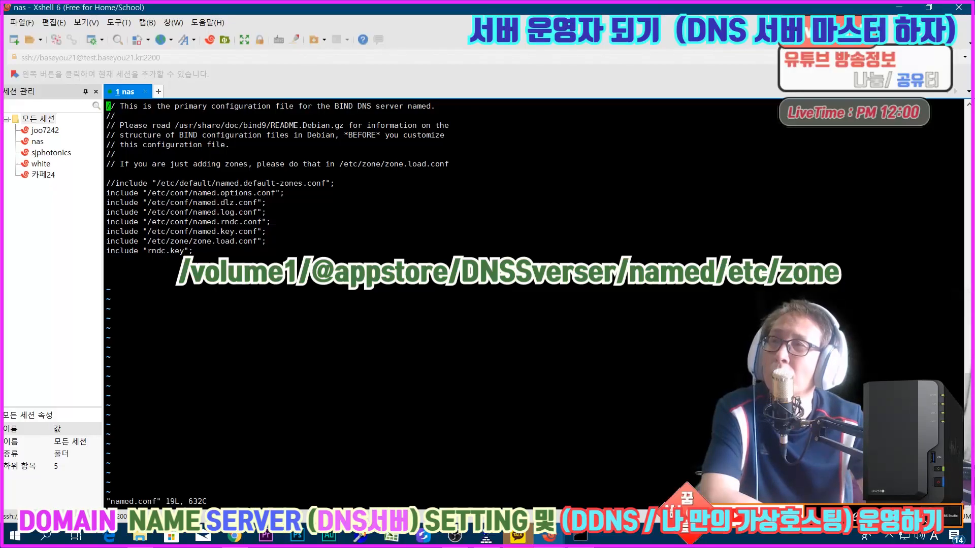
{"action": "mouse_move", "coordinate": [106, 248]}
{"action": "left_mouse_down"}
{"action": "mouse_move", "coordinate": [252, 243]}
{"action": "mouse_move", "coordinate": [106, 241]}
{"action": "left_mouse_up"}
{"action": "left_click", "coordinate": [109, 262]}
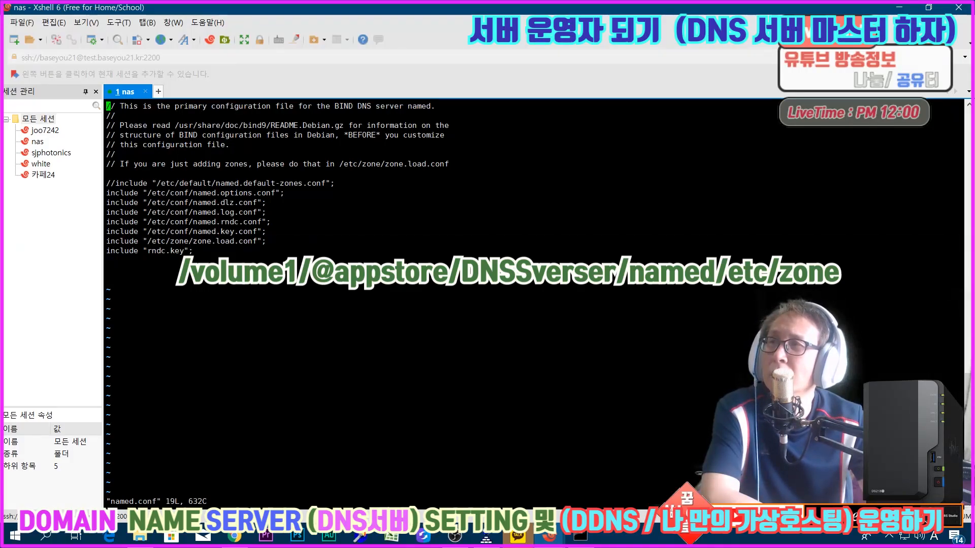
{"action": "left_click_drag", "start_coordinate": [193, 241], "coordinate": [252, 240]}
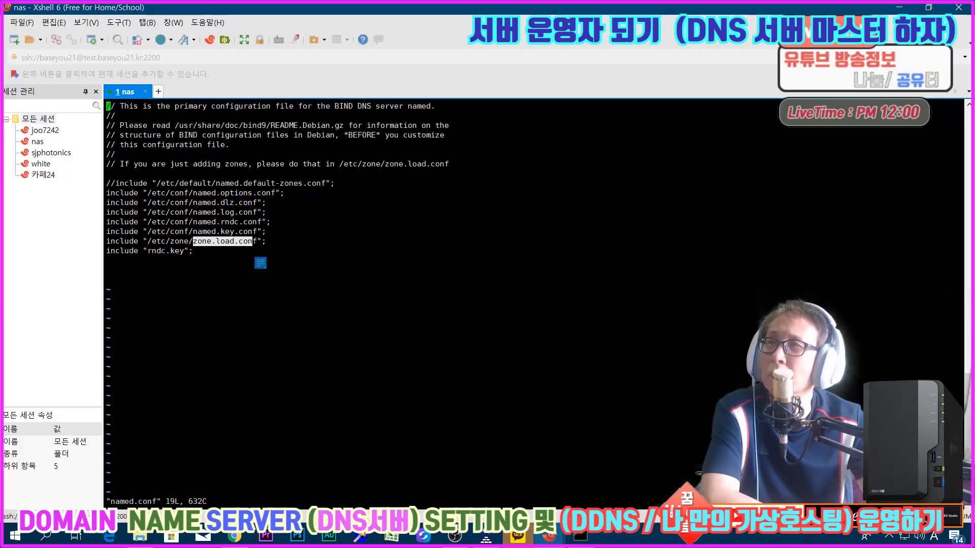
Step: Quit vi without changing named.conf and list the contents of the etc directory
{"action": "type", "text": ":q"}
{"action": "key", "text": "Return"}
{"action": "type", "text": "ls"}
{"action": "key", "text": "Return"}
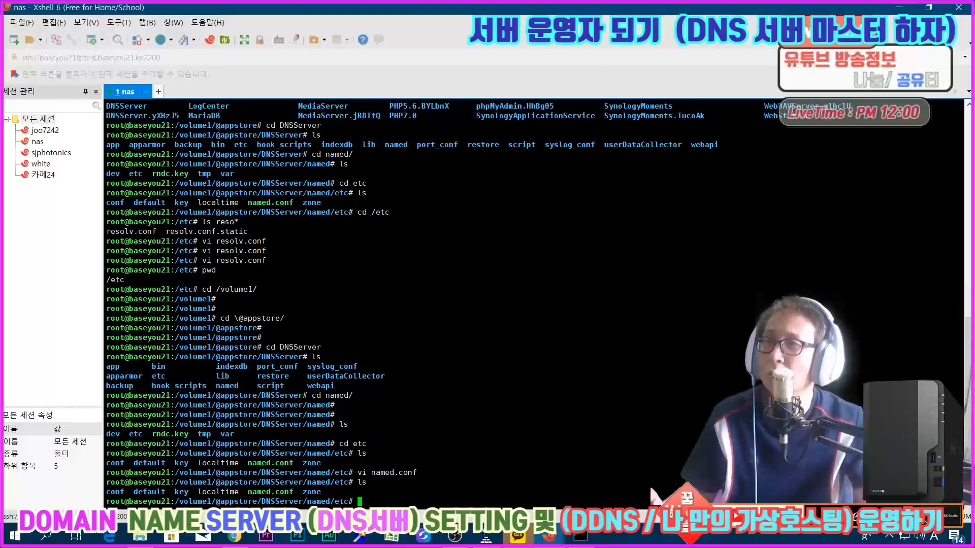
{"action": "left_click_drag", "start_coordinate": [303, 492], "coordinate": [329, 496]}
{"action": "left_click_drag", "start_coordinate": [106, 492], "coordinate": [120, 492]}
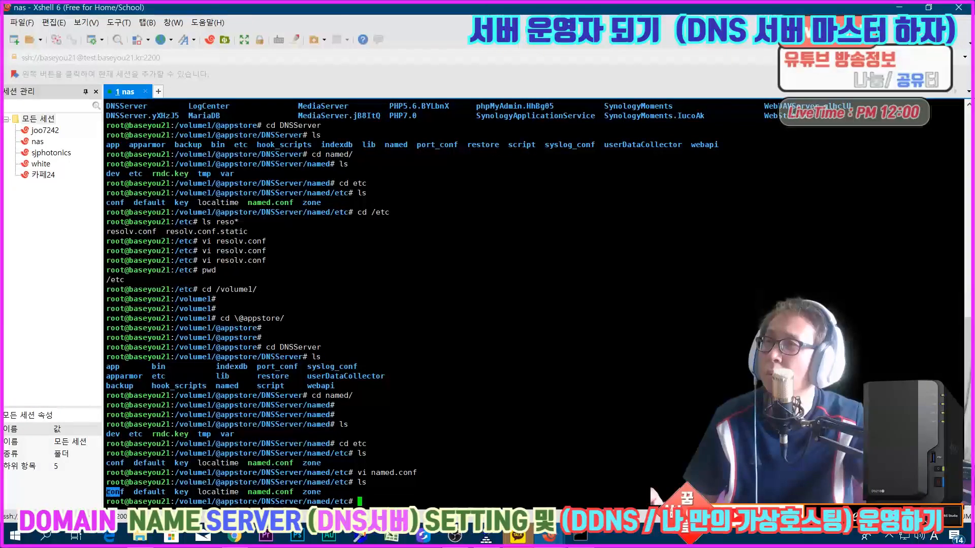
{"action": "left_click", "coordinate": [109, 494]}
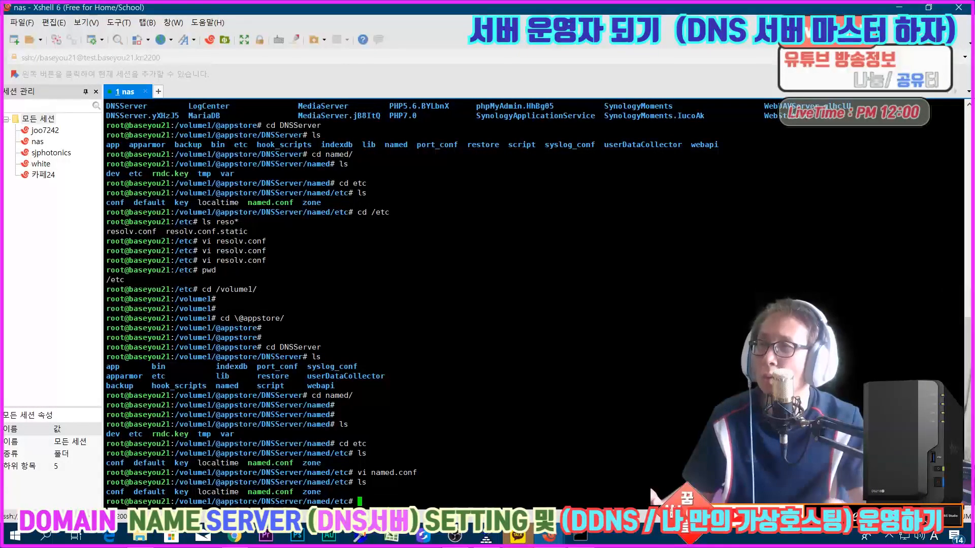
Step: Change into the conf directory to list its files, and return to the listing of the parent etc directory
{"action": "type", "text": "cd conf"}
{"action": "key", "text": "Return"}
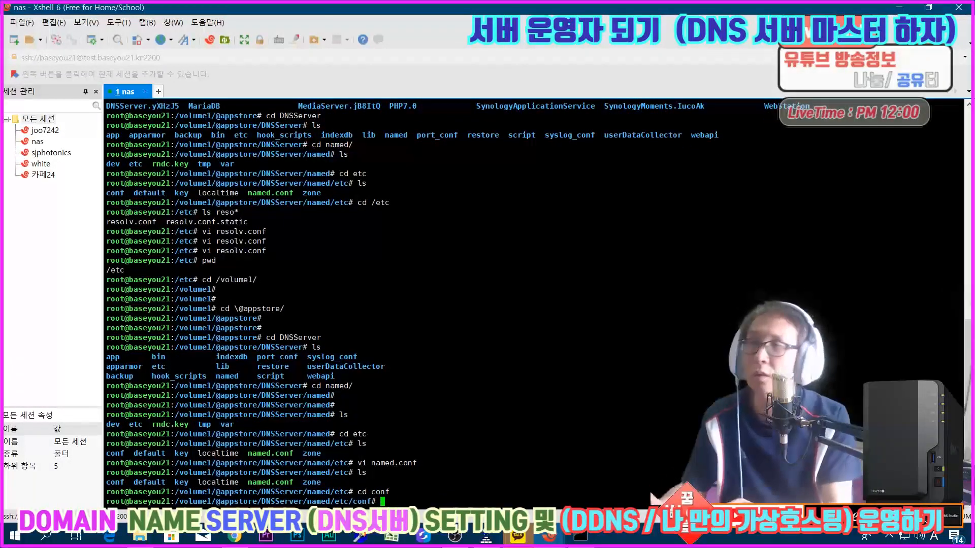
{"action": "type", "text": "ls"}
{"action": "key", "text": "Return"}
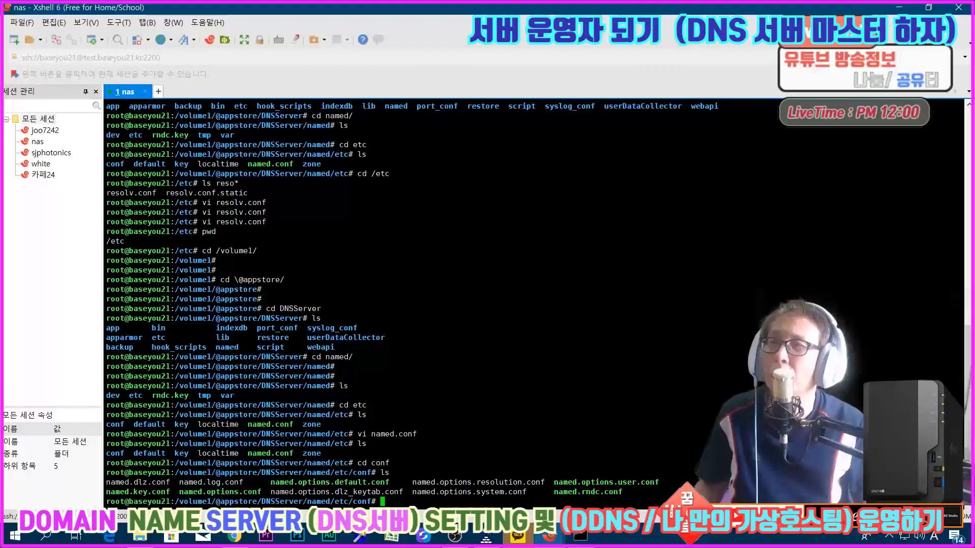
{"action": "type", "text": "cd .."}
{"action": "key", "text": "Return"}
{"action": "type", "text": "ss"}
{"action": "key", "text": "Return"}
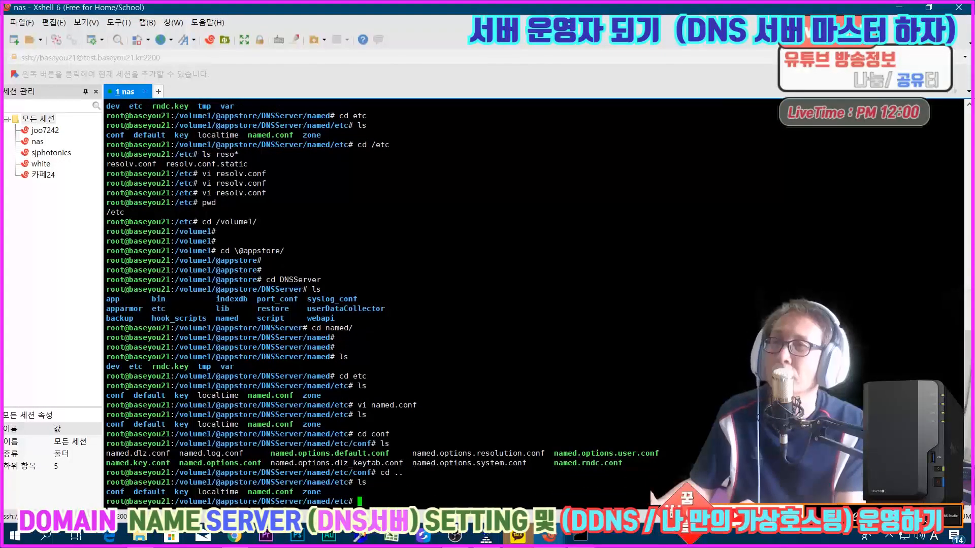
Step: Change into the zone directory under named/etc and list its contents
{"action": "key", "text": "Return"}
{"action": "key", "text": "Return"}
{"action": "type", "text": "cd z"}
{"action": "key", "text": "Tab"}
{"action": "key", "text": "Return"}
{"action": "type", "text": "ls"}
{"action": "key", "text": "Return"}
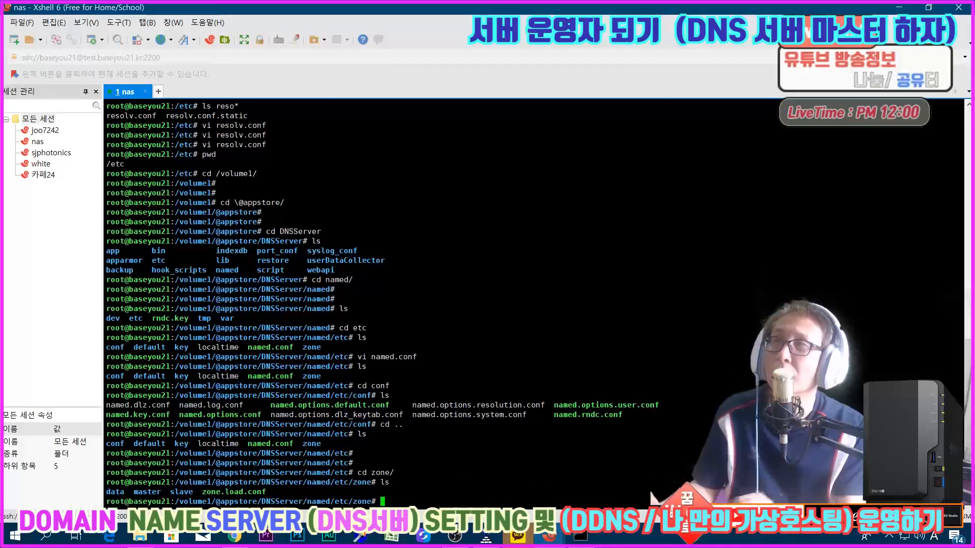
Step: Check the reverse zone errors in DSM's DNS Server log, return to the terminal and list the zone directory again
{"action": "left_click", "coordinate": [235, 538]}
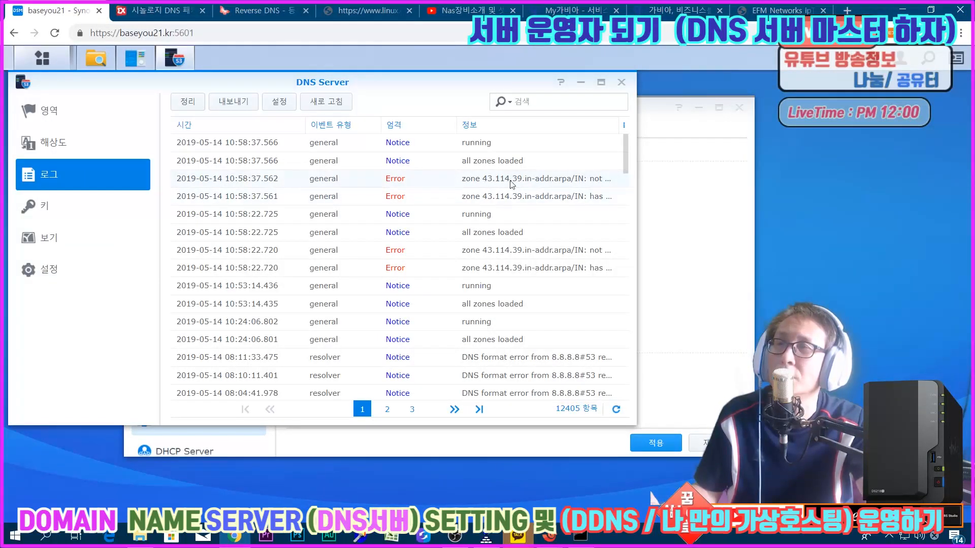
{"action": "left_click", "coordinate": [549, 536]}
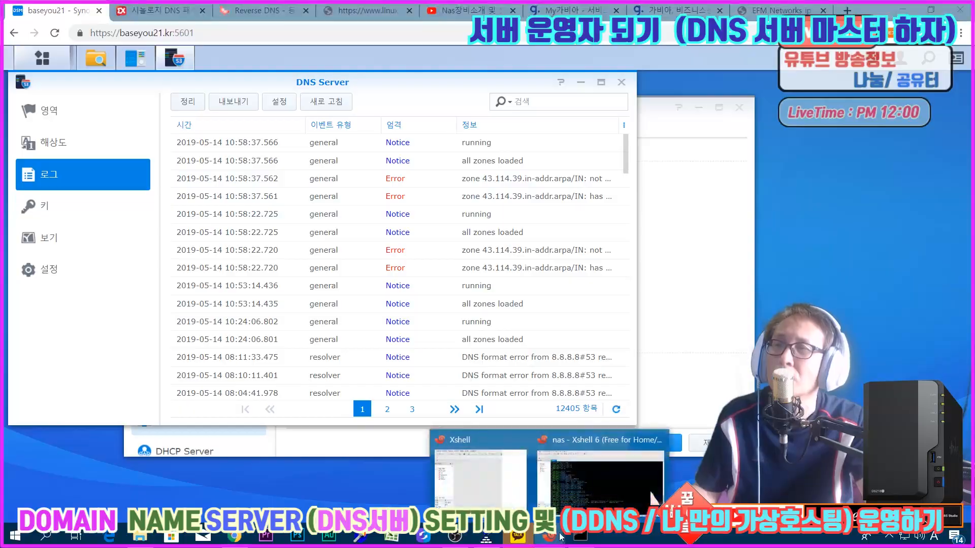
{"action": "left_click", "coordinate": [593, 472]}
{"action": "type", "text": "l"}
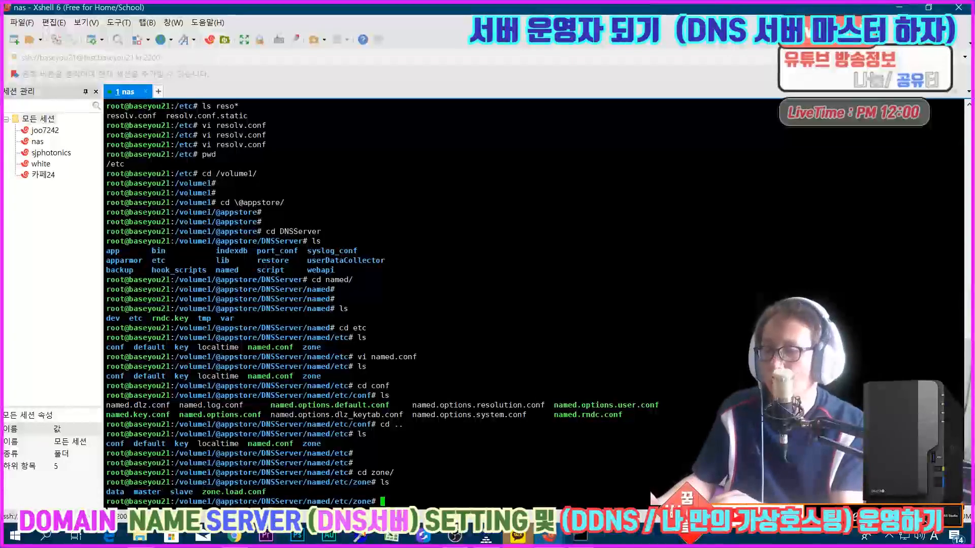
{"action": "type", "text": "s"}
{"action": "key", "text": "Return"}
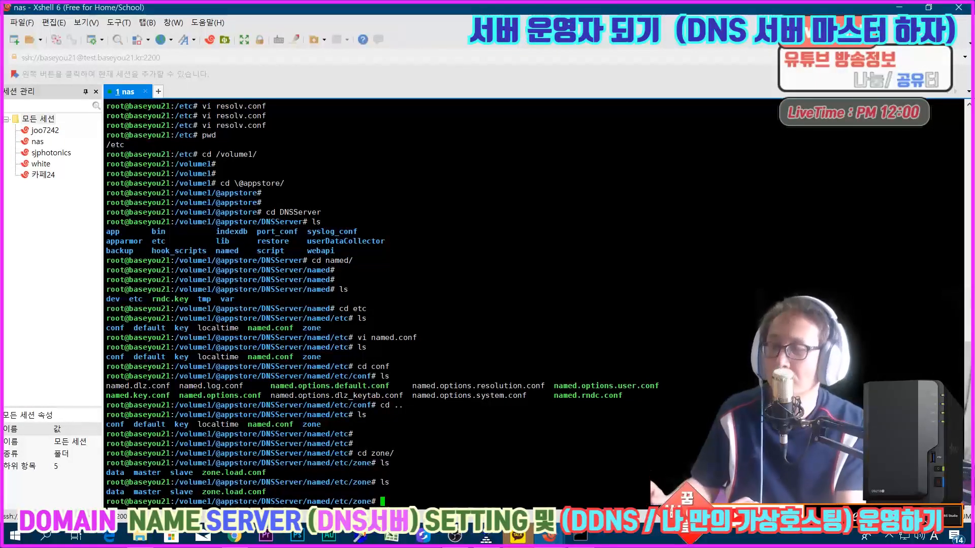
Step: Open zone.load.conf in vi
{"action": "type", "text": "vi "}
{"action": "type", "text": "z"}
{"action": "key", "text": "Tab"}
{"action": "key", "text": "Return"}
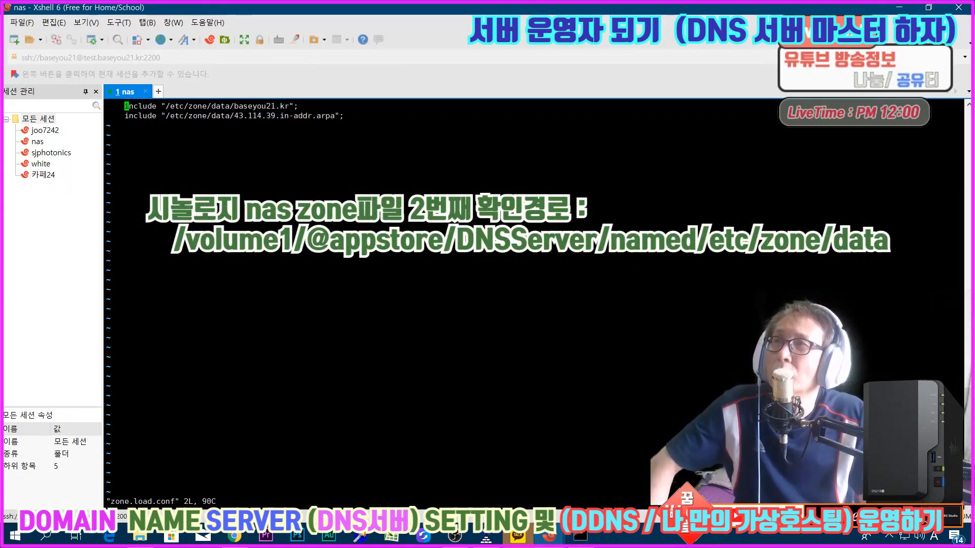
Step: Examine the include paths for baseyou21.kr and 43.114.39.in-addr.arpa in zone.load.conf
{"action": "key", "text": "Right"}
{"action": "key", "text": "Right"}
{"action": "key", "text": "Right"}
{"action": "key", "text": "Right"}
{"action": "key", "text": "Right"}
{"action": "key", "text": "Right"}
{"action": "key", "text": "Right"}
{"action": "key", "text": "Right"}
{"action": "key", "text": "Right"}
{"action": "key", "text": "Right"}
{"action": "key", "text": "Right"}
{"action": "key", "text": "Right"}
{"action": "key", "text": "Right"}
{"action": "key", "text": "Right"}
{"action": "key", "text": "Right"}
{"action": "key", "text": "Right"}
{"action": "key", "text": "Right"}
{"action": "key", "text": "Right"}
{"action": "key", "text": "Right"}
{"action": "key", "text": "Right"}
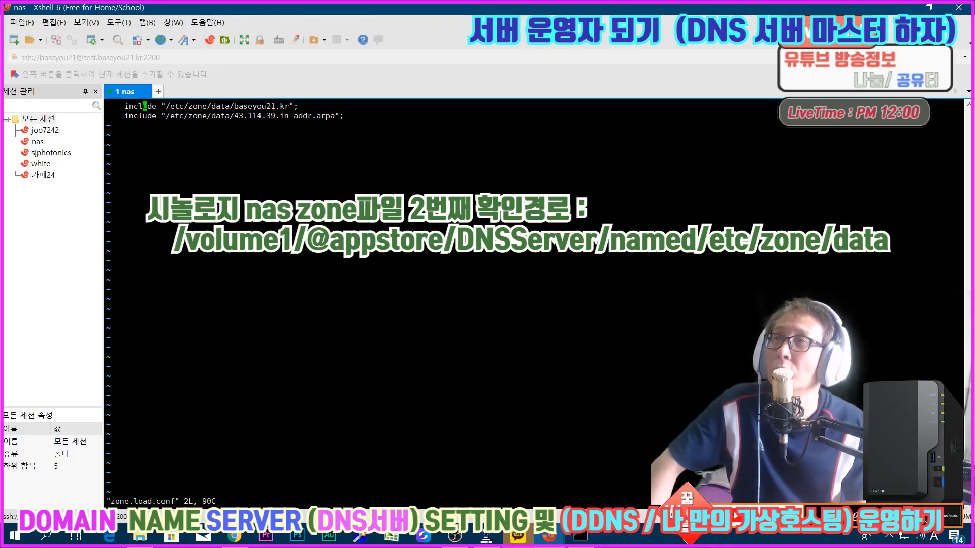
{"action": "key", "text": "Right"}
{"action": "key", "text": "Right"}
{"action": "key", "text": "Right"}
{"action": "key", "text": "Right"}
{"action": "key", "text": "Right"}
{"action": "key", "text": "Right"}
{"action": "key", "text": "Right"}
{"action": "key", "text": "Right"}
{"action": "key", "text": "Right"}
{"action": "key", "text": "Right"}
{"action": "key", "text": "Right"}
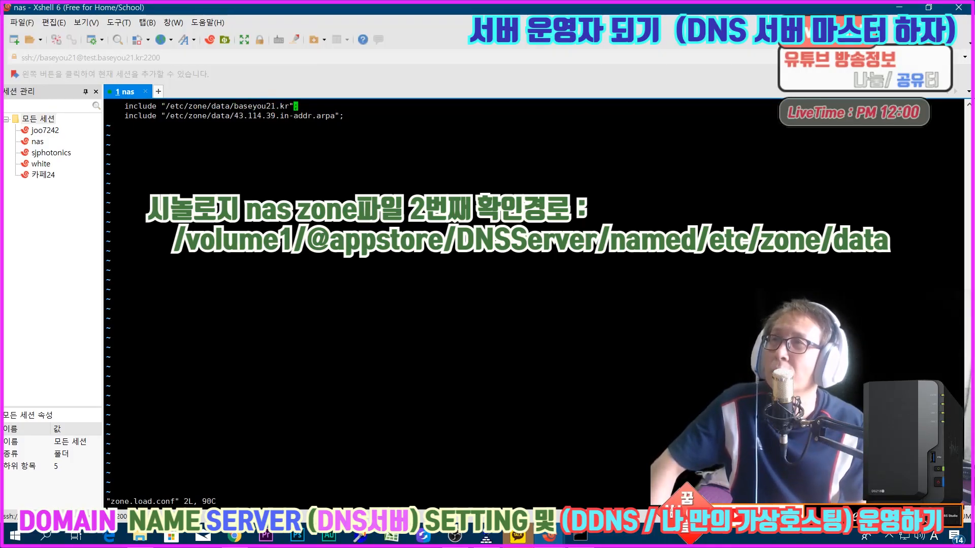
{"action": "key", "text": "Down"}
{"action": "key", "text": "Left"}
{"action": "key", "text": "Left"}
{"action": "key", "text": "Left"}
{"action": "key", "text": "Left"}
{"action": "key", "text": "Left"}
{"action": "key", "text": "Left"}
{"action": "key", "text": "Left"}
{"action": "key", "text": "Left"}
{"action": "key", "text": "Left"}
{"action": "key", "text": "Left"}
{"action": "key", "text": "Left"}
{"action": "key", "text": "Left"}
{"action": "key", "text": "Left"}
{"action": "key", "text": "Right"}
{"action": "key", "text": "Right"}
{"action": "key", "text": "Right"}
{"action": "key", "text": "Right"}
{"action": "key", "text": "Right"}
{"action": "key", "text": "Right"}
{"action": "key", "text": "Right"}
{"action": "key", "text": "Right"}
{"action": "key", "text": "Right"}
{"action": "key", "text": "Right"}
{"action": "key", "text": "Right"}
{"action": "key", "text": "Right"}
{"action": "key", "text": "Right"}
{"action": "key", "text": "Right"}
{"action": "key", "text": "Right"}
{"action": "key", "text": "Right"}
{"action": "key", "text": "Right"}
{"action": "key", "text": "Right"}
{"action": "key", "text": "Right"}
{"action": "key", "text": "Right"}
{"action": "key", "text": "Right"}
{"action": "key", "text": "Right"}
{"action": "key", "text": "Right"}
{"action": "key", "text": "Right"}
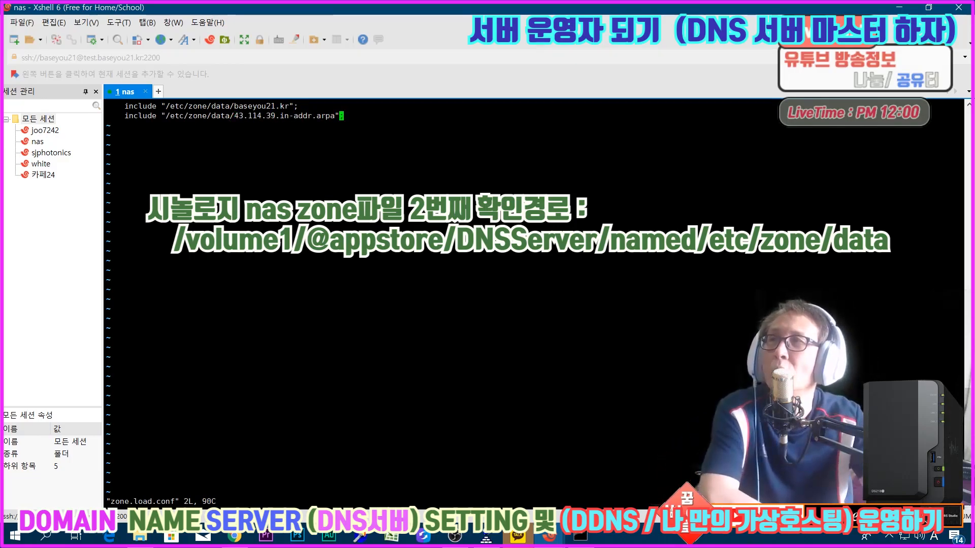
{"action": "left_click_drag", "start_coordinate": [234, 116], "coordinate": [335, 116]}
{"action": "left_click", "coordinate": [336, 116]}
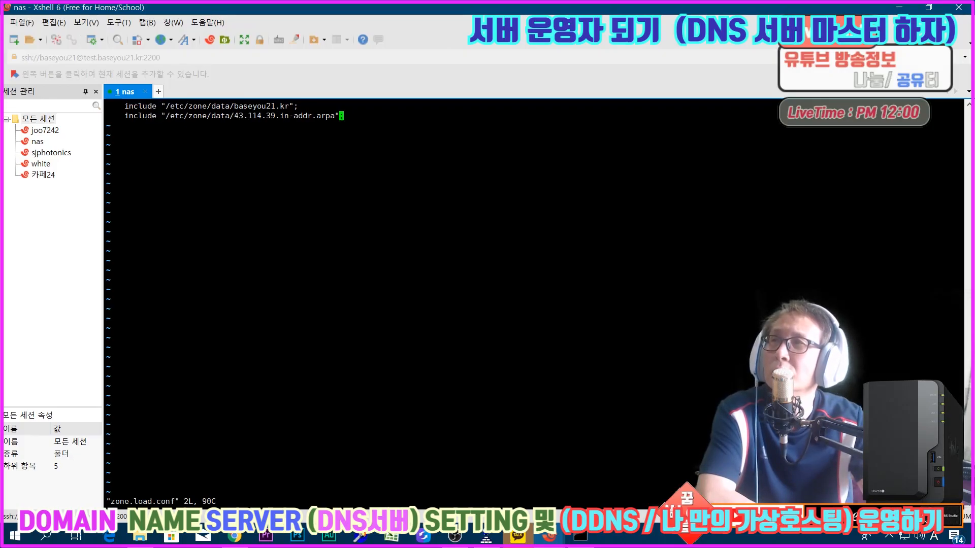
{"action": "left_click_drag", "start_coordinate": [234, 106], "coordinate": [294, 106]}
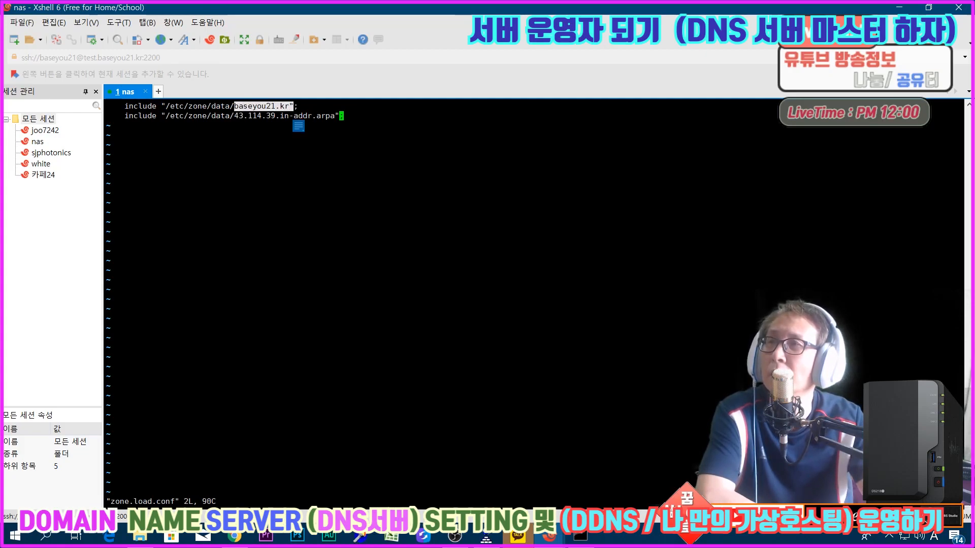
Step: Compare the included zone files with the zone list in DSM's DNS Server and return to the terminal
{"action": "left_click", "coordinate": [234, 536]}
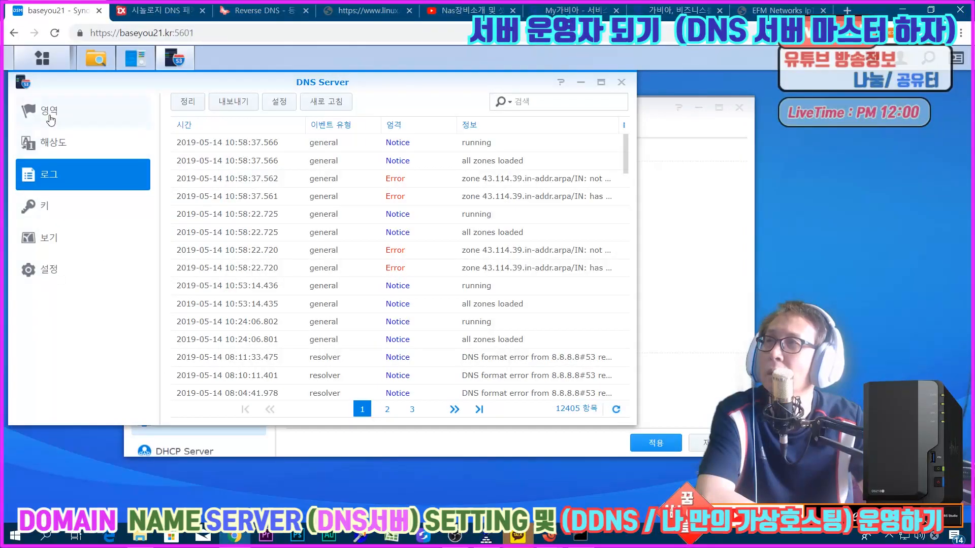
{"action": "left_click", "coordinate": [50, 119]}
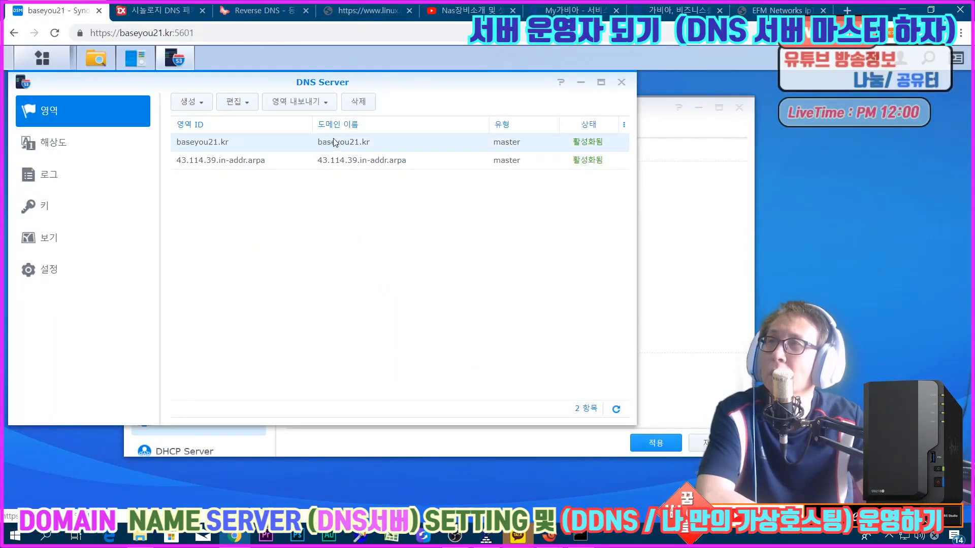
{"action": "mouse_move", "coordinate": [549, 534]}
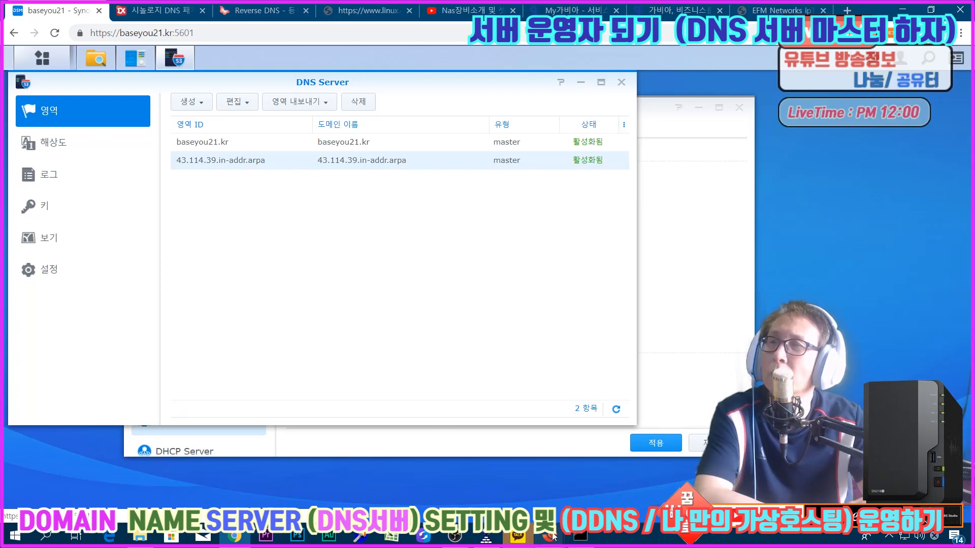
{"action": "left_click", "coordinate": [605, 477]}
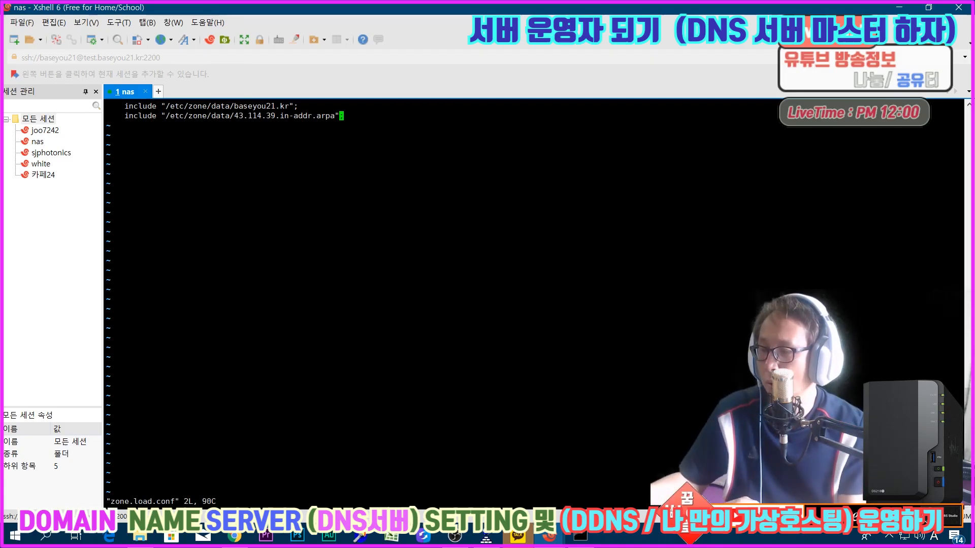
Step: Quit vi, change from the zone directory into its data subdirectory and list the files there
{"action": "type", "text": ":\""}
{"action": "key", "text": "BackSpace"}
{"action": "type", "text": "q"}
{"action": "key", "text": "Return"}
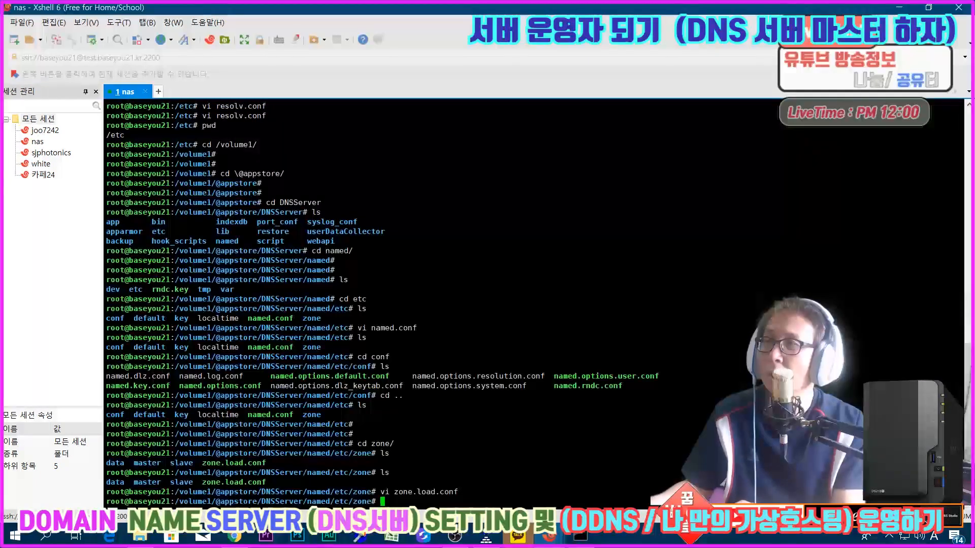
{"action": "type", "text": "ls"}
{"action": "key", "text": "Return"}
{"action": "type", "text": "cd data/"}
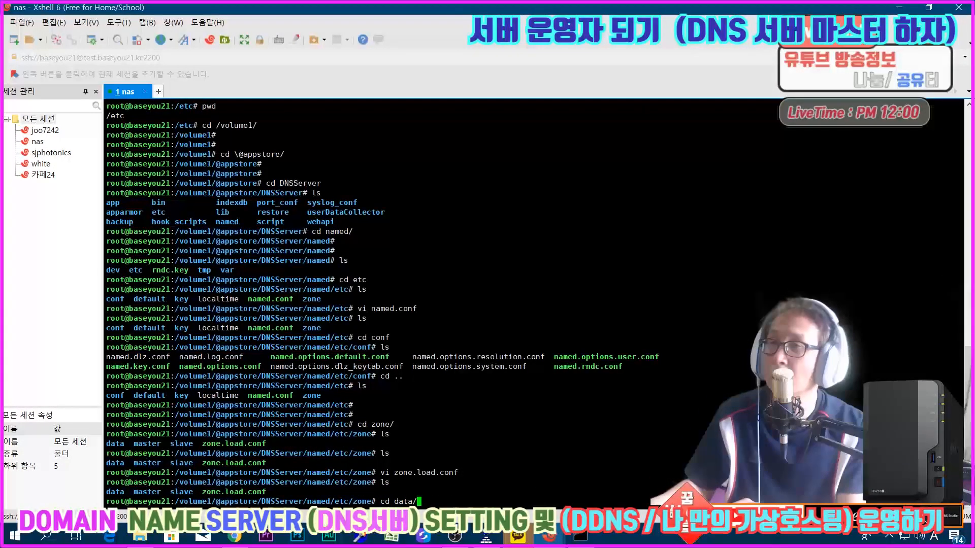
{"action": "key", "text": "Return"}
{"action": "type", "text": "ls"}
{"action": "key", "text": "Return"}
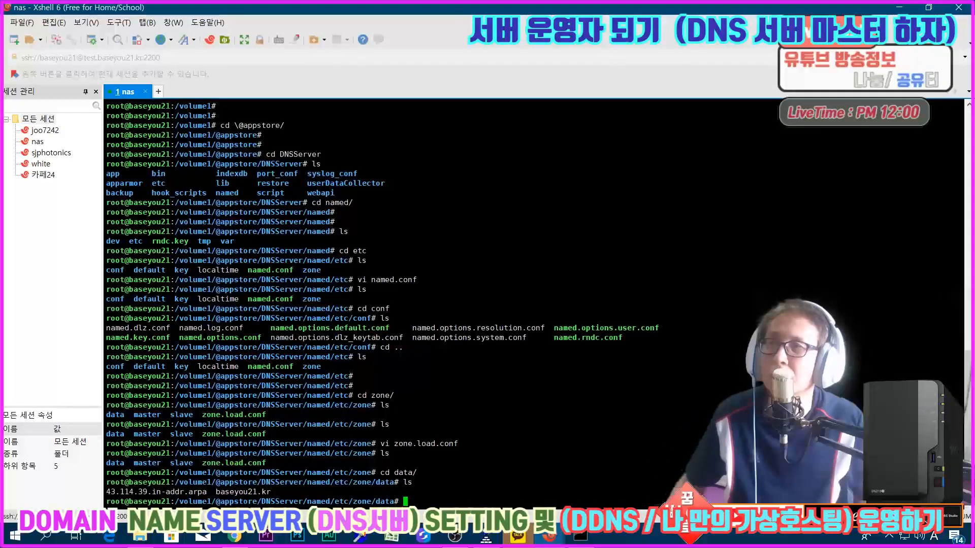
Step: Open the baseyou21.kr zone definition in vi and examine its file path line
{"action": "type", "text": "vi "}
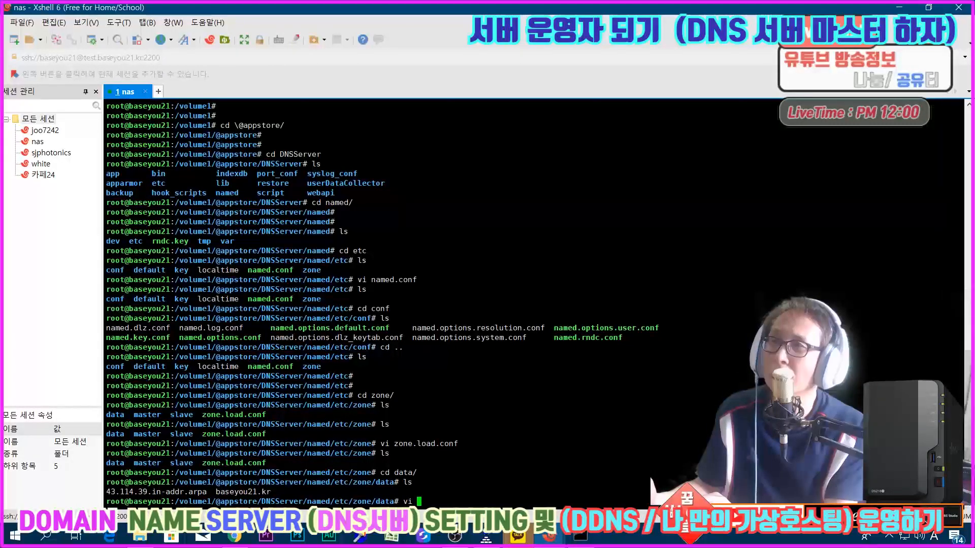
{"action": "type", "text": "baw"}
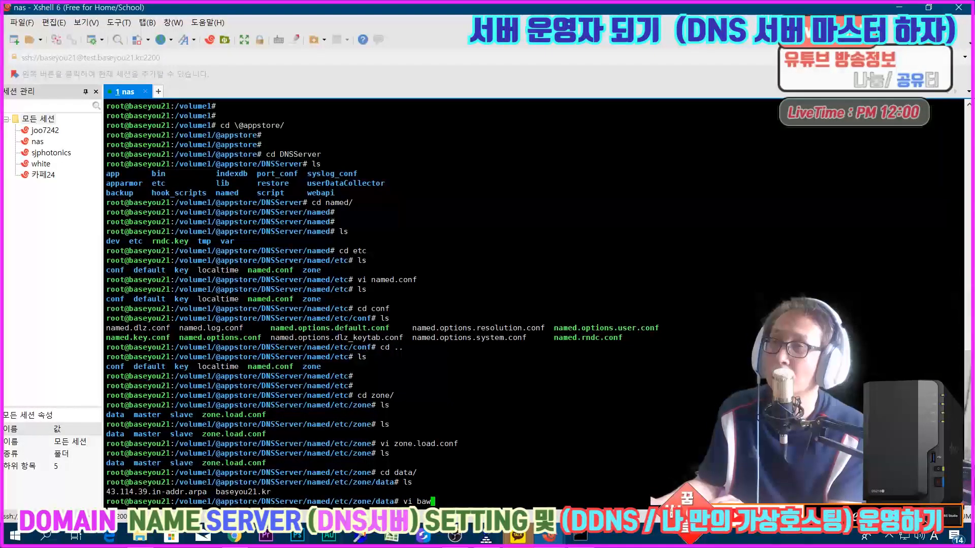
{"action": "key", "text": "Tab"}
{"action": "key", "text": "Return"}
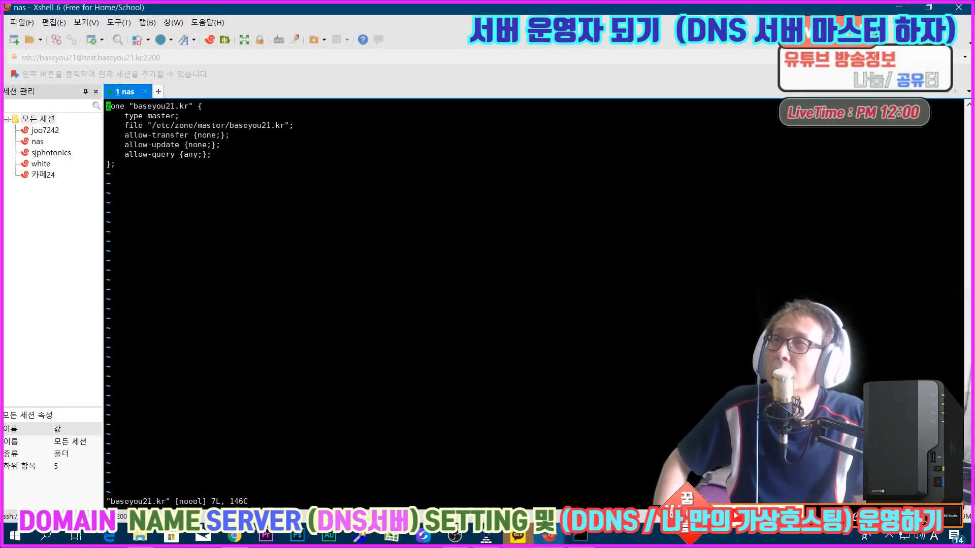
{"action": "key", "text": "Down"}
{"action": "key", "text": "Down"}
{"action": "key", "text": "Right"}
{"action": "key", "text": "Right"}
{"action": "key", "text": "Right"}
{"action": "key", "text": "Right"}
{"action": "key", "text": "Right"}
{"action": "key", "text": "Right"}
{"action": "key", "text": "Right"}
{"action": "key", "text": "Right"}
{"action": "key", "text": "Right"}
{"action": "key", "text": "Right"}
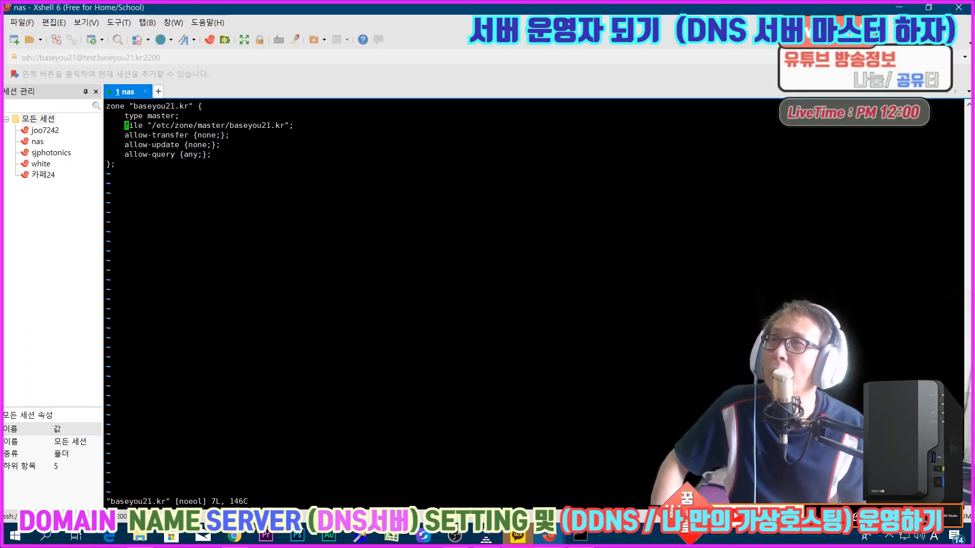
Step: Follow the /etc/zone/master/baseyou21.kr path along the file line of the zone definition
{"action": "key", "text": "Right"}
{"action": "key", "text": "Right"}
{"action": "key", "text": "Right"}
{"action": "key", "text": "Right"}
{"action": "key", "text": "Right"}
{"action": "key", "text": "Right"}
{"action": "key", "text": "Right"}
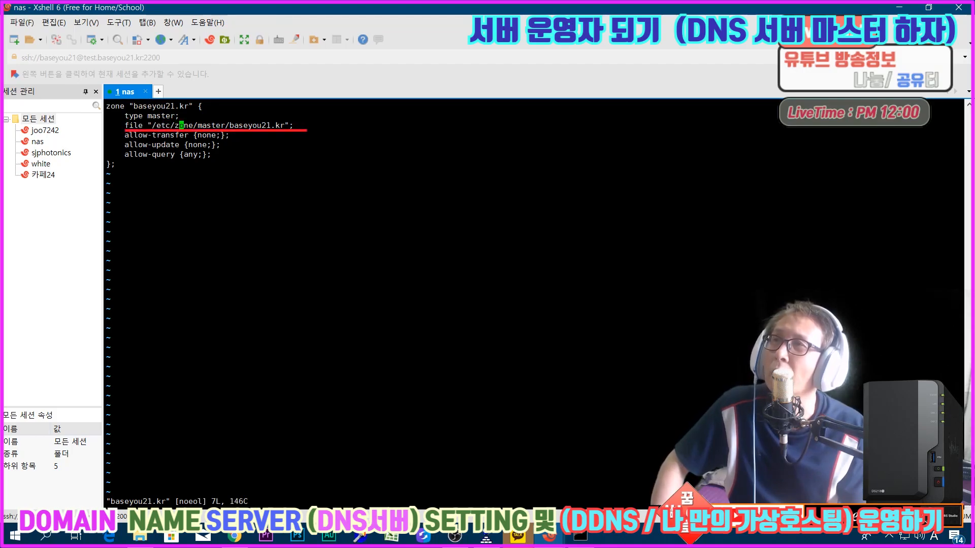
{"action": "key", "text": "Right"}
{"action": "key", "text": "Right"}
{"action": "key", "text": "Right"}
{"action": "key", "text": "Right"}
{"action": "key", "text": "Right"}
{"action": "key", "text": "Right"}
{"action": "key", "text": "Right"}
{"action": "key", "text": "Right"}
{"action": "key", "text": "Right"}
{"action": "key", "text": "Right"}
{"action": "key", "text": "Right"}
{"action": "key", "text": "Right"}
{"action": "key", "text": "Right"}
{"action": "key", "text": "Right"}
{"action": "key", "text": "Right"}
{"action": "key", "text": "Right"}
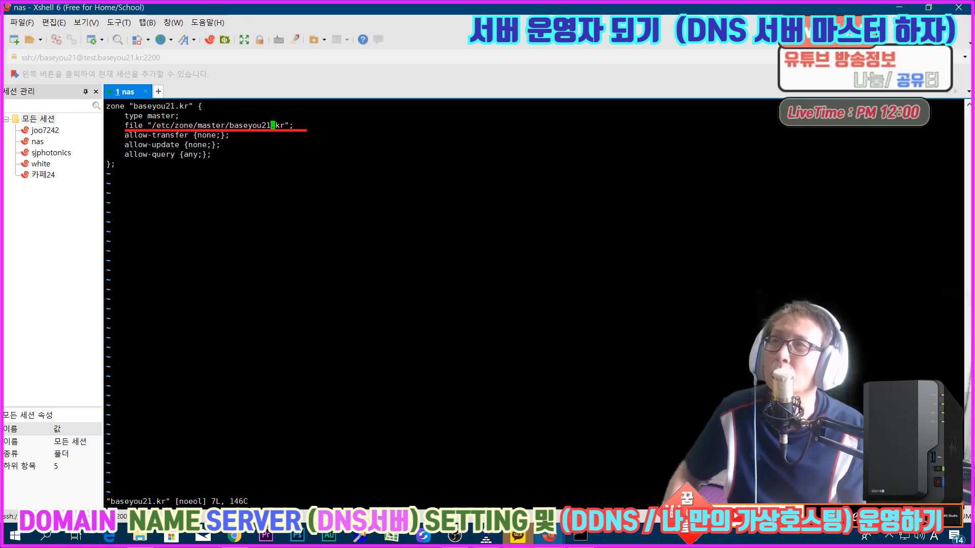
Step: Quit vi and list the zone definition files in the data directory again
{"action": "type", "text": ":q"}
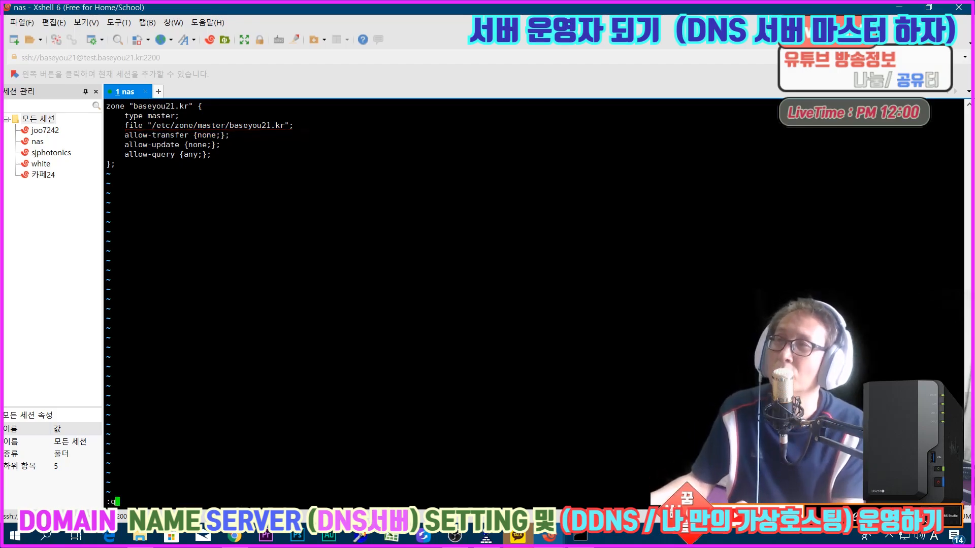
{"action": "key", "text": "Return"}
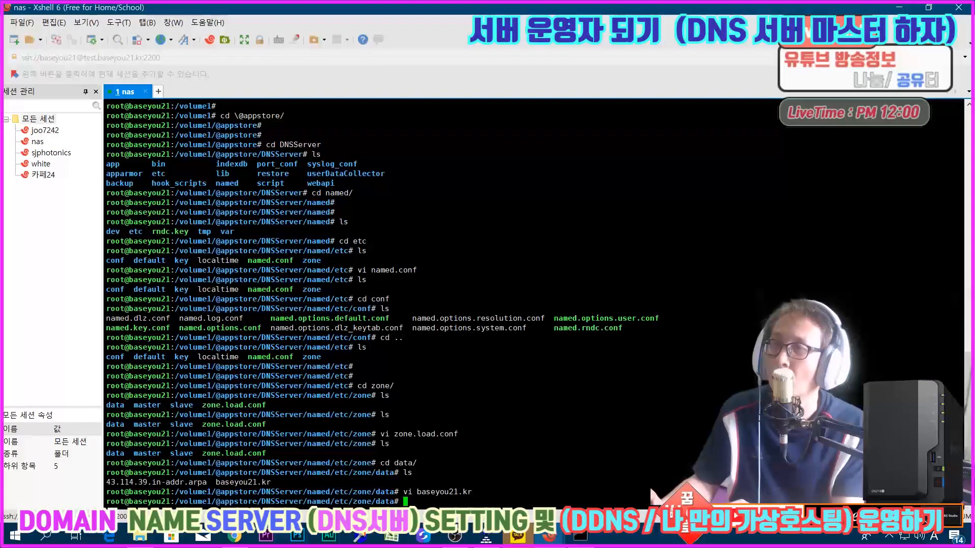
{"action": "type", "text": "ls"}
{"action": "key", "text": "Return"}
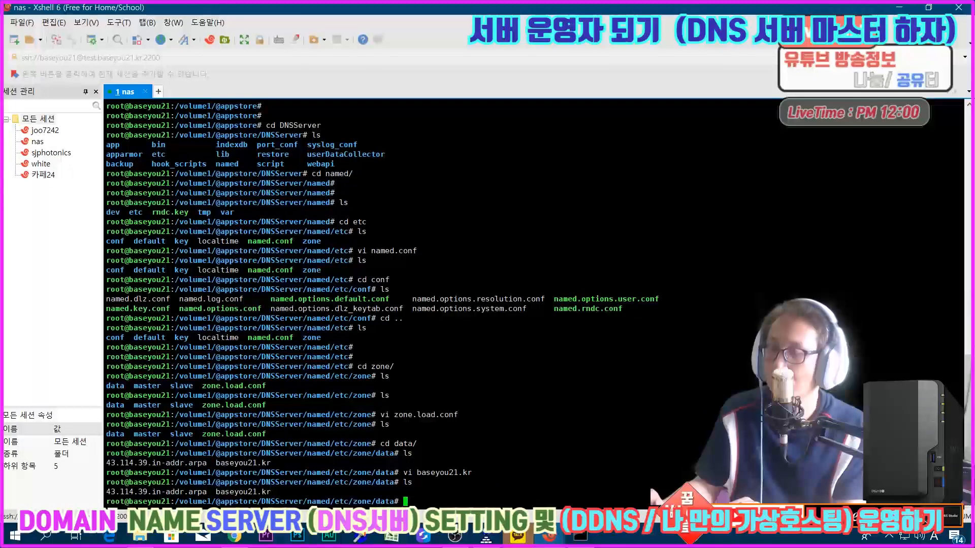
Step: Open the 43.114.39.in-addr.arpa zone definition in vi and examine its file path
{"action": "type", "text": "vi 43.114.39.in-addr.arpa `"}
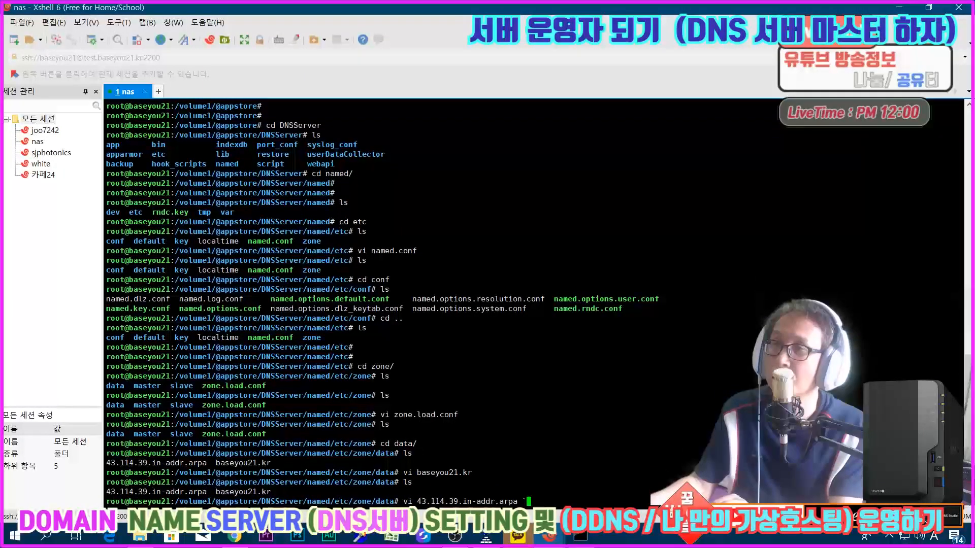
{"action": "key", "text": "BackSpace"}
{"action": "key", "text": "BackSpace"}
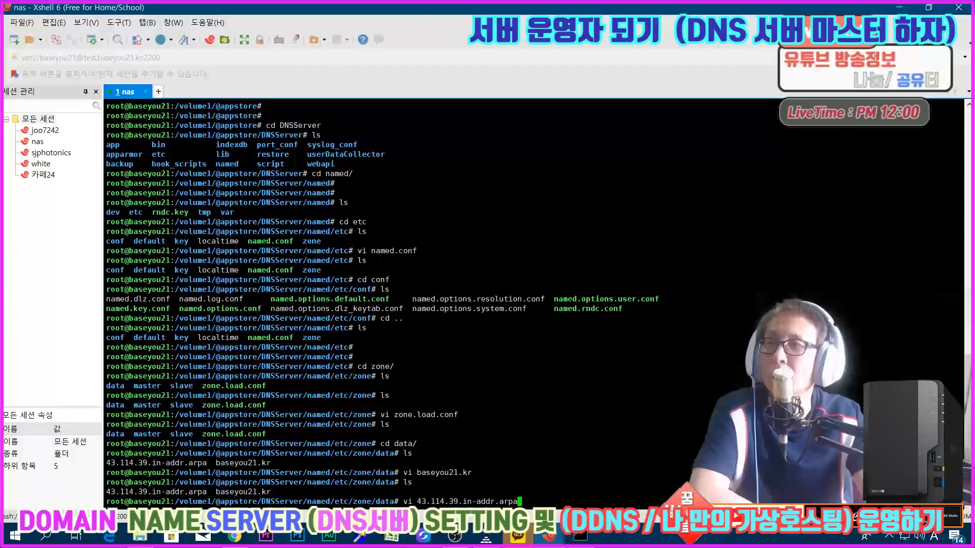
{"action": "key", "text": "Return"}
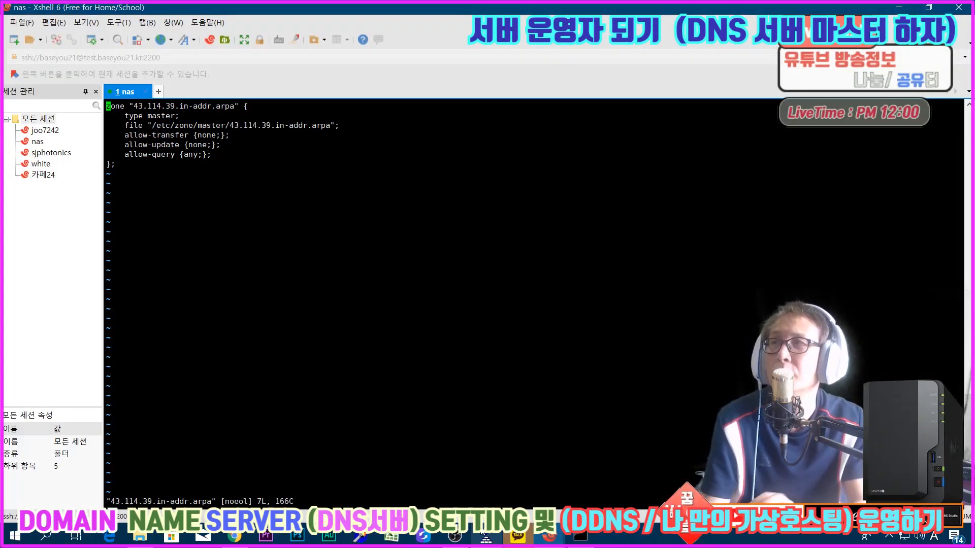
{"action": "left_click_drag", "start_coordinate": [156, 126], "coordinate": [211, 125]}
{"action": "left_click", "coordinate": [210, 127]}
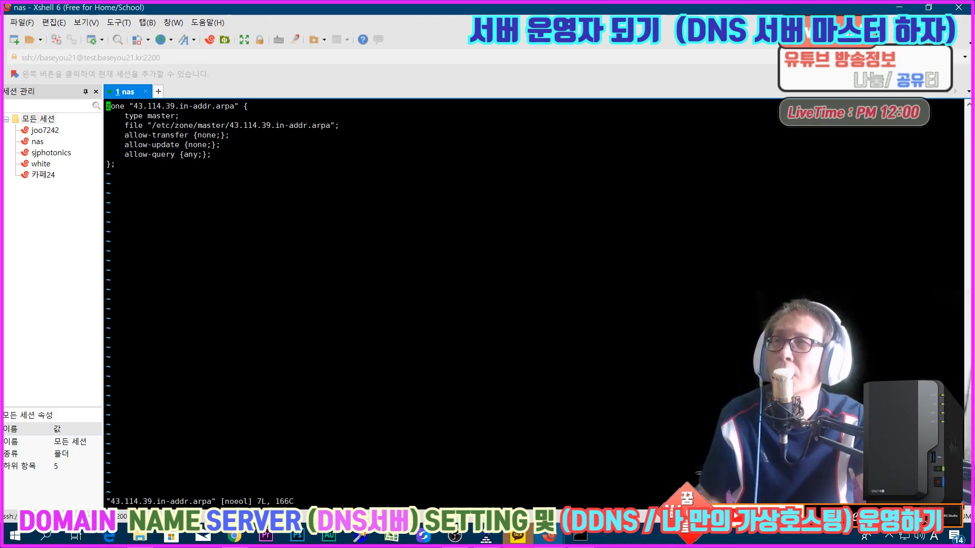
Step: Quit vi, go up from the data directory to the zone directory and list its contents
{"action": "type", "text": ":q"}
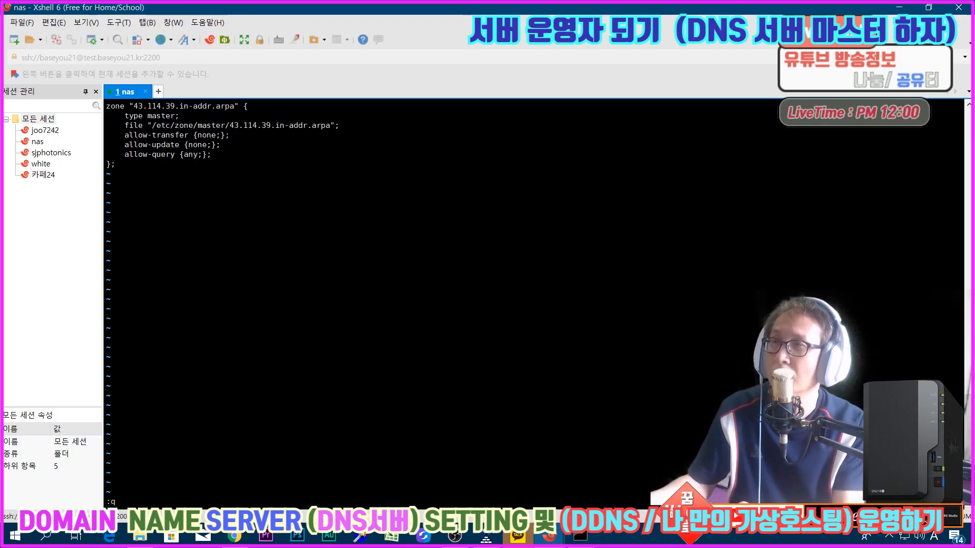
{"action": "key", "text": "Return"}
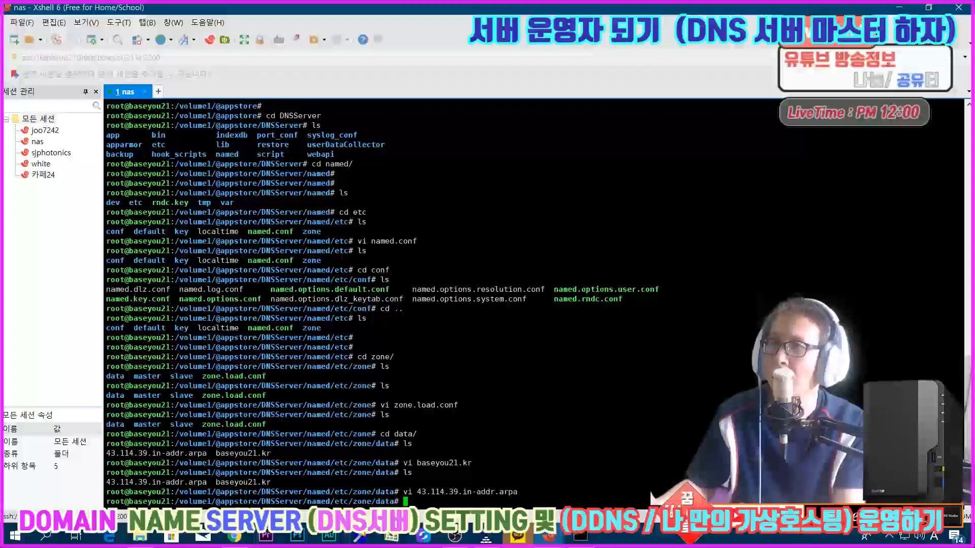
{"action": "type", "text": "ls"}
{"action": "key", "text": "Return"}
{"action": "type", "text": "cd .."}
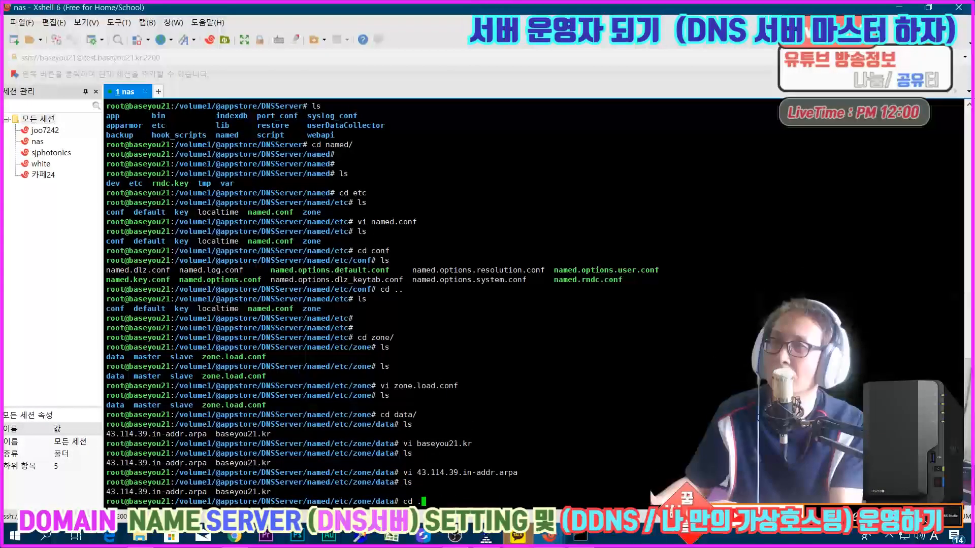
{"action": "key", "text": "Return"}
{"action": "type", "text": "ls"}
{"action": "key", "text": "Return"}
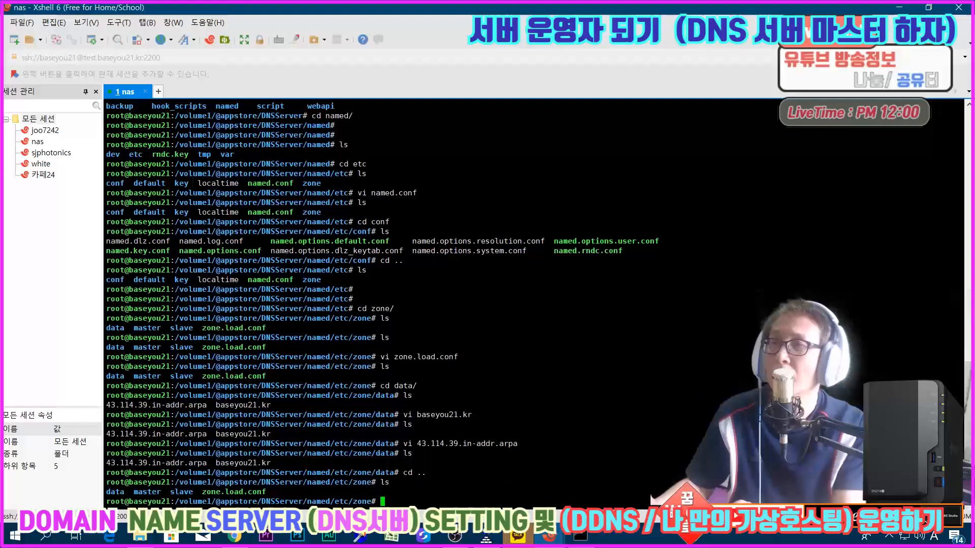
Step: Change into the master subdirectory of the zone directory and list its zone files
{"action": "type", "text": "cd "}
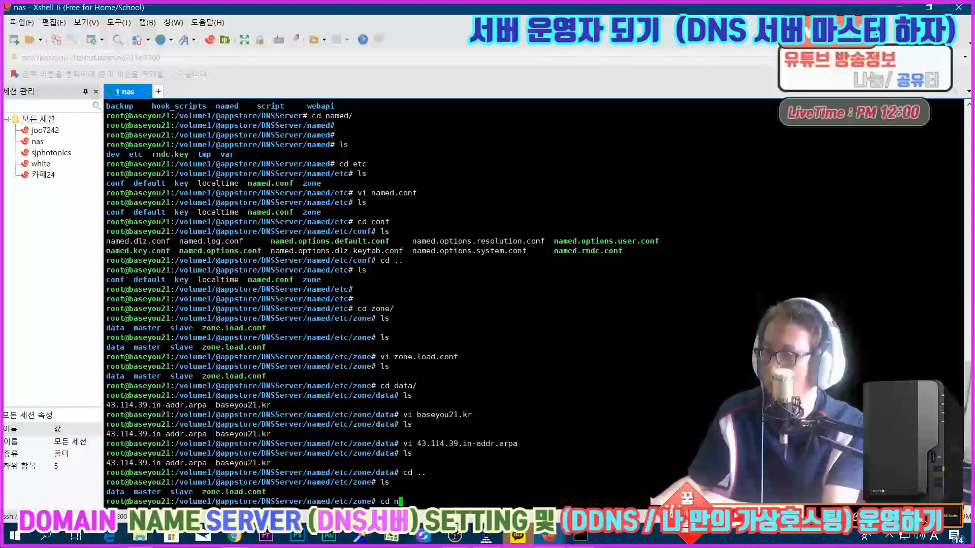
{"action": "type", "text": "ms"}
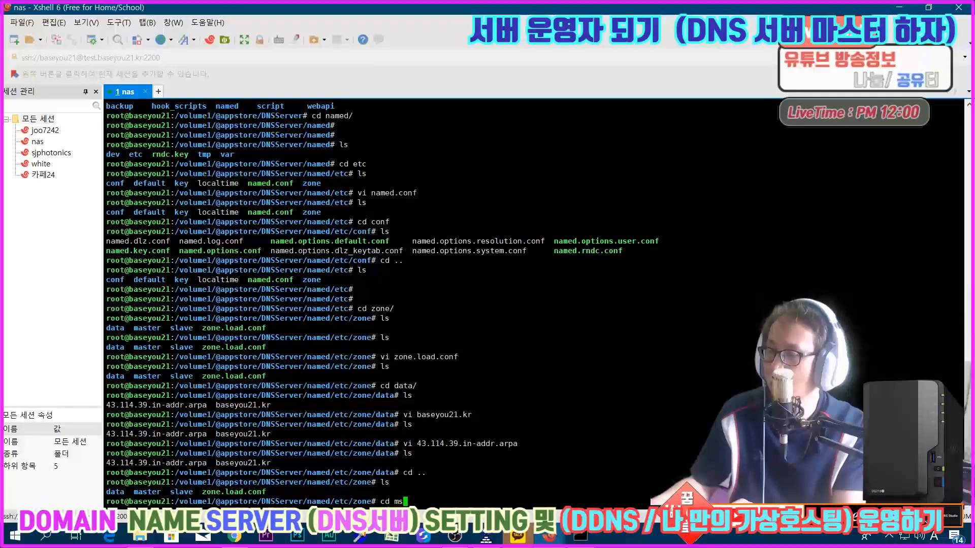
{"action": "key", "text": "BackSpace"}
{"action": "type", "text": "a"}
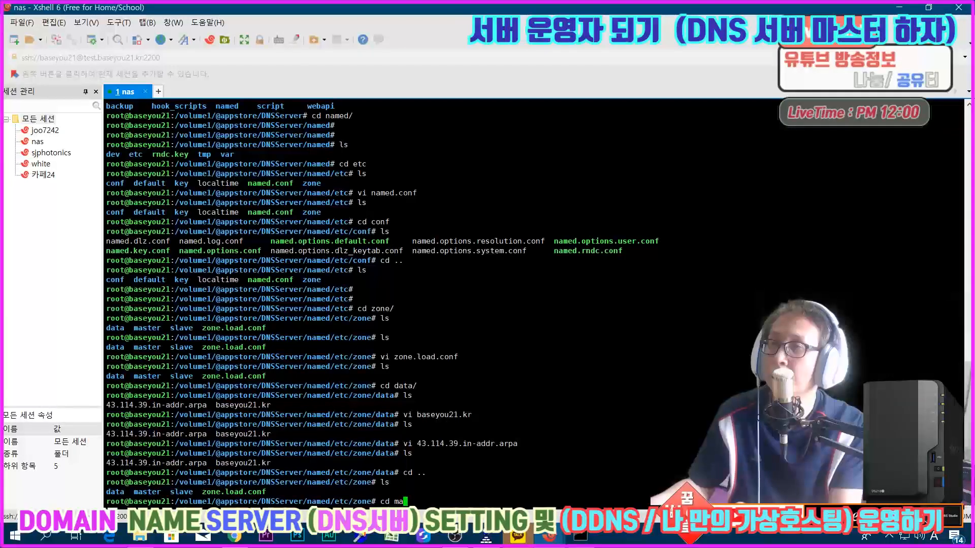
{"action": "key", "text": "Tab"}
{"action": "key", "text": "Return"}
{"action": "key", "text": "Return"}
{"action": "key", "text": "Return"}
{"action": "type", "text": "ls"}
{"action": "key", "text": "Return"}
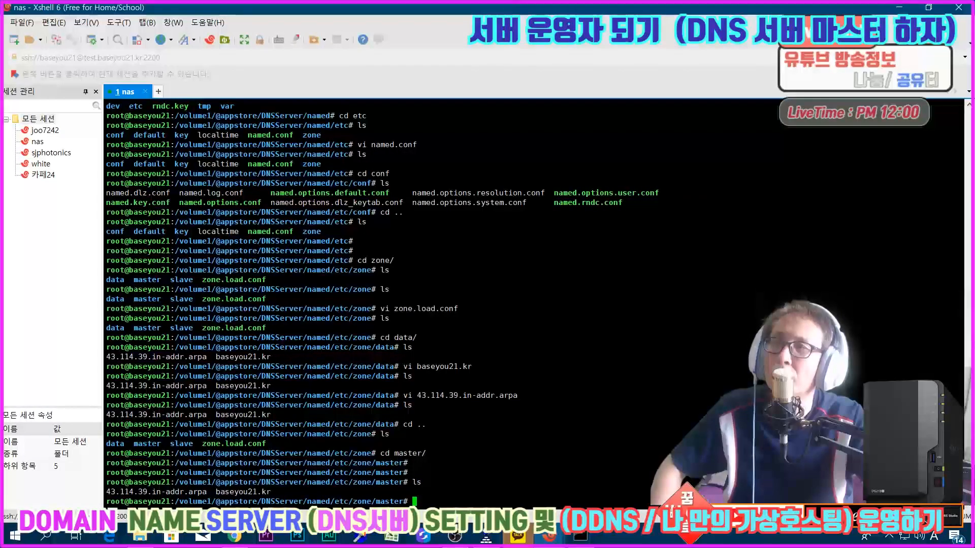
Step: View the baseyou21.kr resource records in DSM's DNS Server and match them to the baseyou21.kr file in the terminal
{"action": "left_click", "coordinate": [234, 536]}
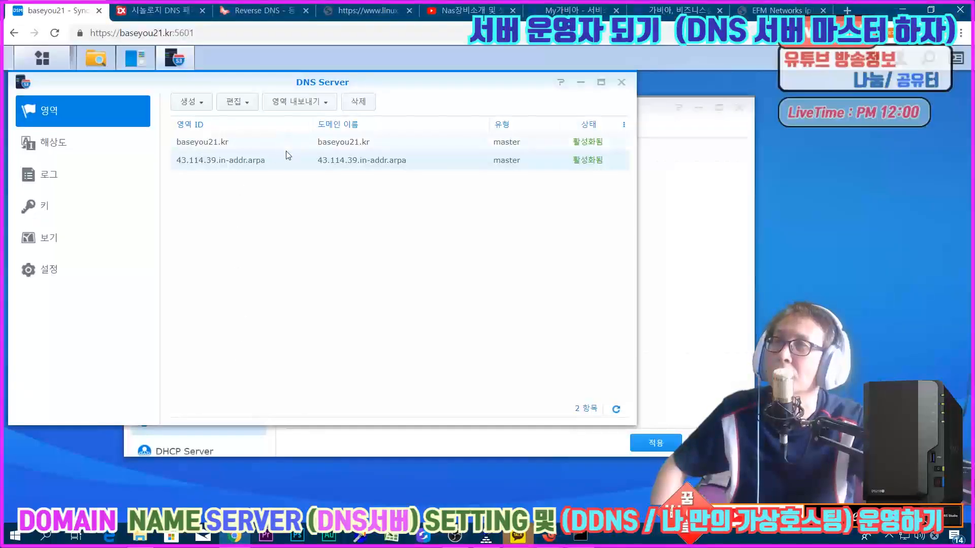
{"action": "double_click", "coordinate": [363, 147]}
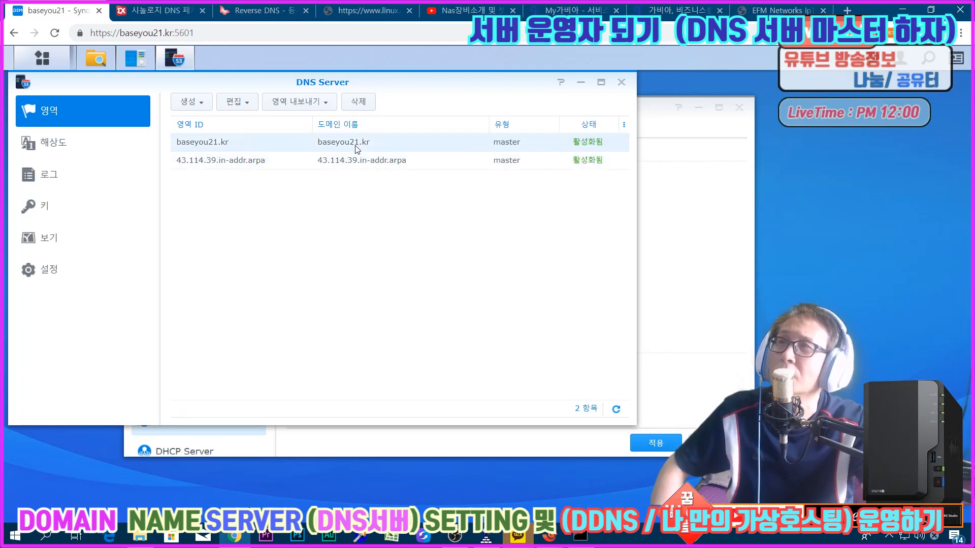
{"action": "scroll", "coordinate": [254, 209], "scroll_direction": "down", "scroll_amount": 2}
{"action": "scroll", "coordinate": [254, 208], "scroll_direction": "up", "scroll_amount": 2}
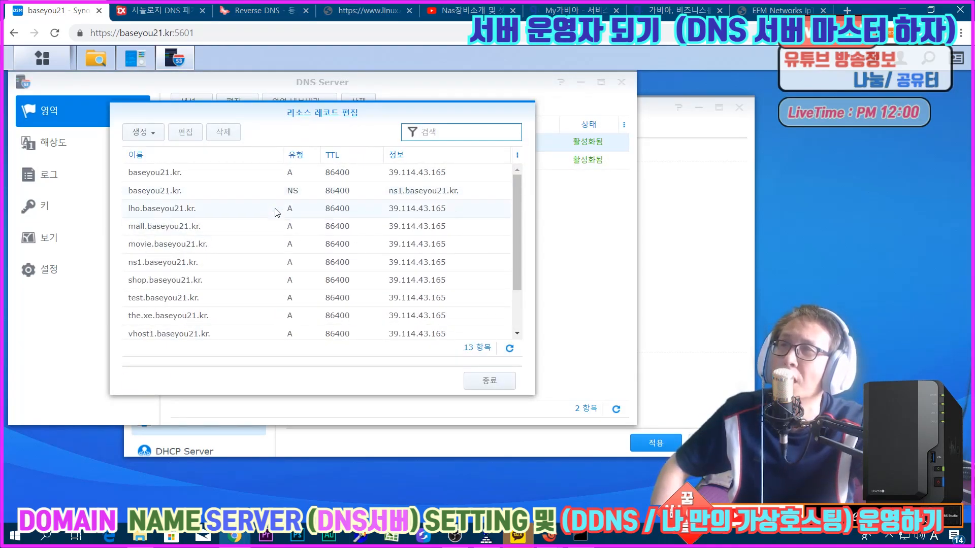
{"action": "scroll", "coordinate": [276, 210], "scroll_direction": "down", "scroll_amount": 2}
{"action": "scroll", "coordinate": [273, 221], "scroll_direction": "up", "scroll_amount": 2}
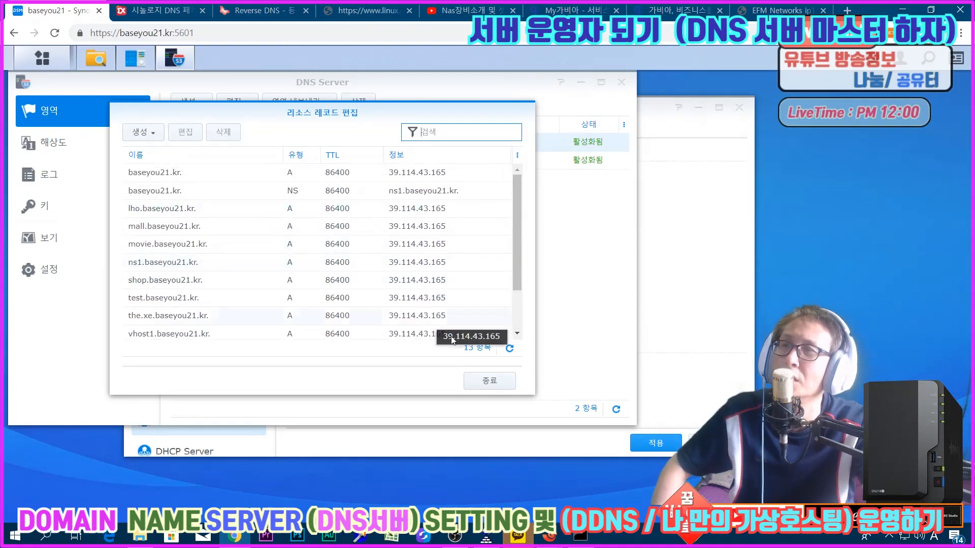
{"action": "mouse_move", "coordinate": [545, 539]}
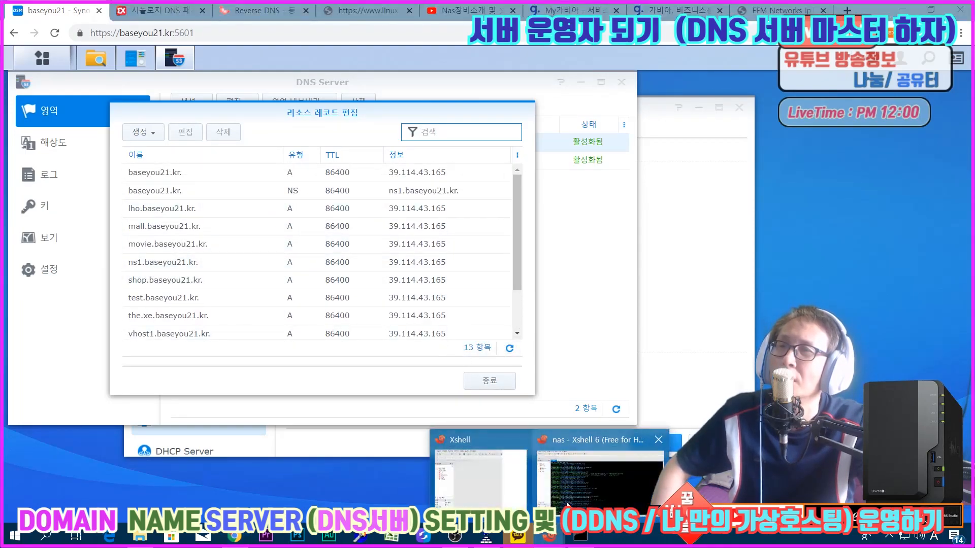
{"action": "left_click", "coordinate": [571, 495]}
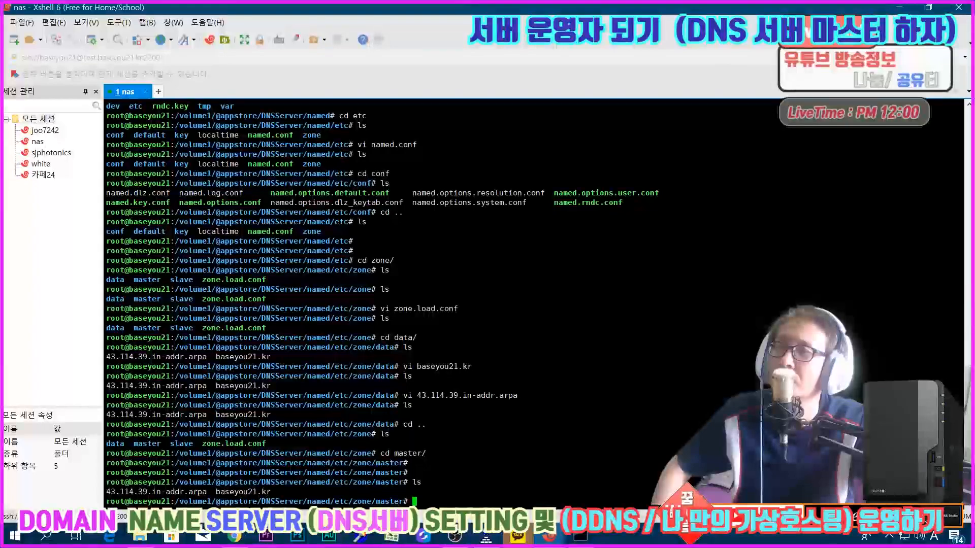
{"action": "left_click_drag", "start_coordinate": [215, 491], "coordinate": [270, 491]}
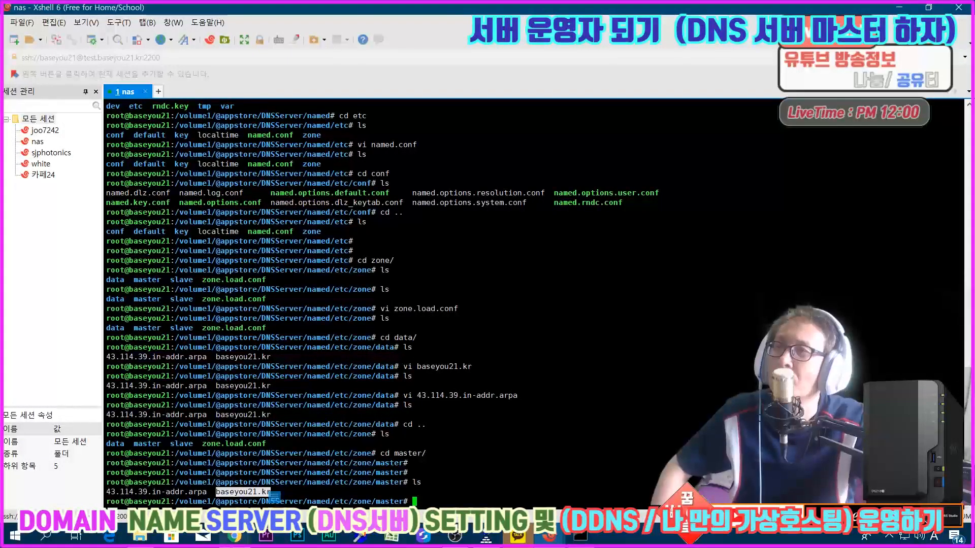
Step: Close that record list, view the 43.114.39.in-addr.arpa resource records in DSM, and return to the terminal's master file listing
{"action": "left_click", "coordinate": [234, 535]}
{"action": "left_click", "coordinate": [484, 382]}
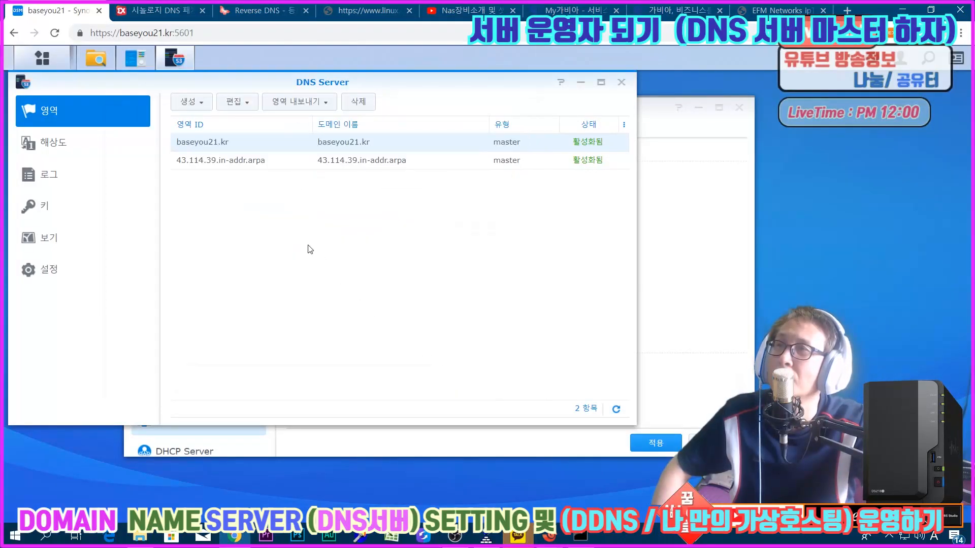
{"action": "left_click", "coordinate": [258, 162]}
{"action": "double_click", "coordinate": [259, 162]}
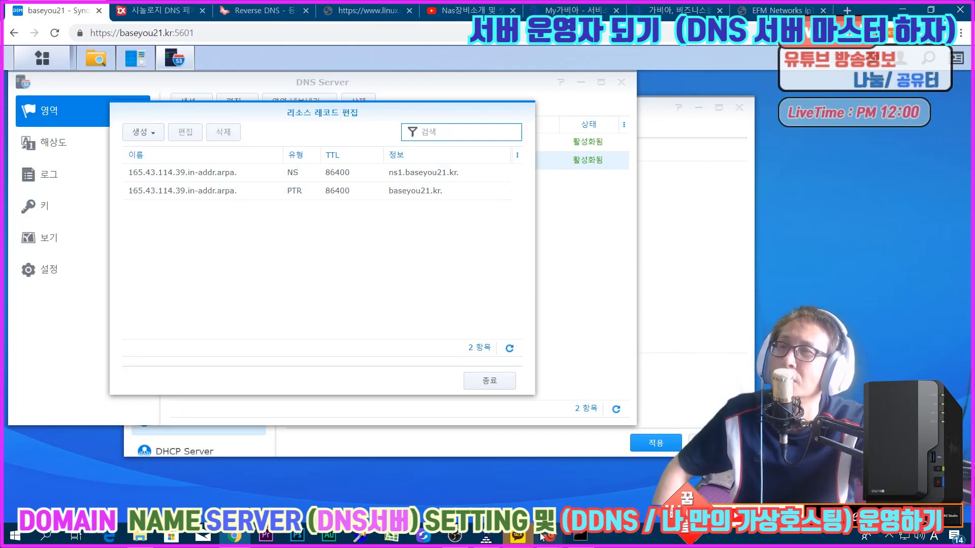
{"action": "mouse_move", "coordinate": [550, 535]}
{"action": "left_click", "coordinate": [582, 506]}
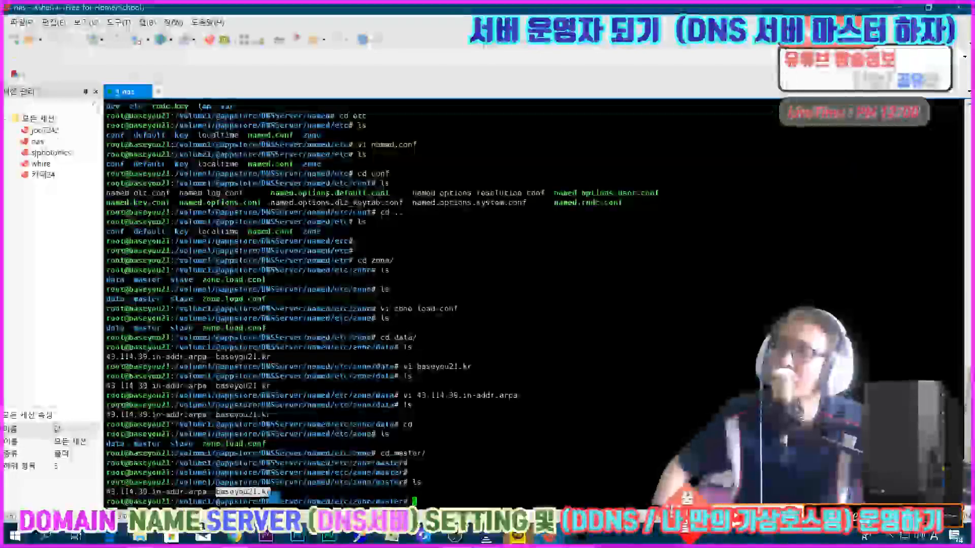
{"action": "left_click_drag", "start_coordinate": [215, 491], "coordinate": [271, 492]}
{"action": "left_click", "coordinate": [243, 493]}
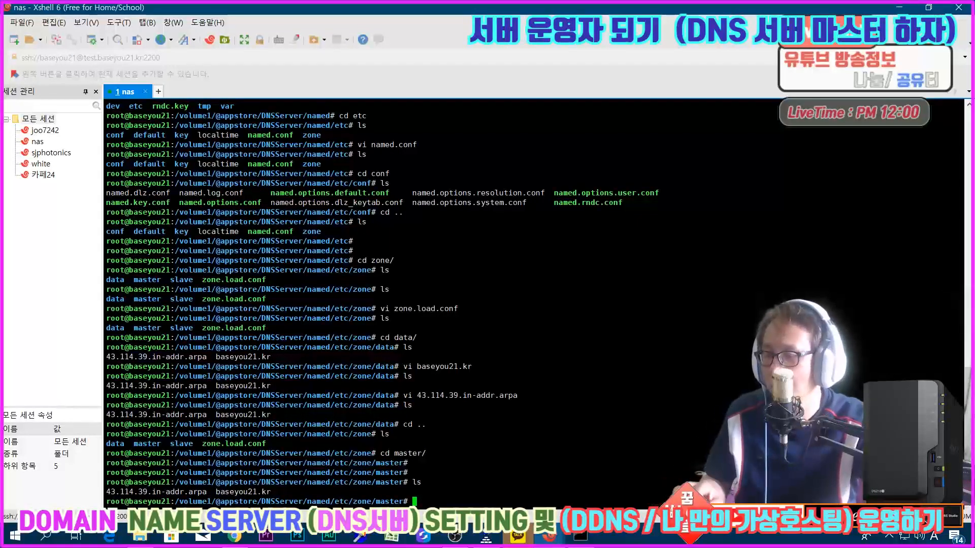
Step: Print the working directory path and open the 43.114.39.in-addr.arpa master zone file in vi
{"action": "type", "text": "pwd"}
{"action": "key", "text": "Return"}
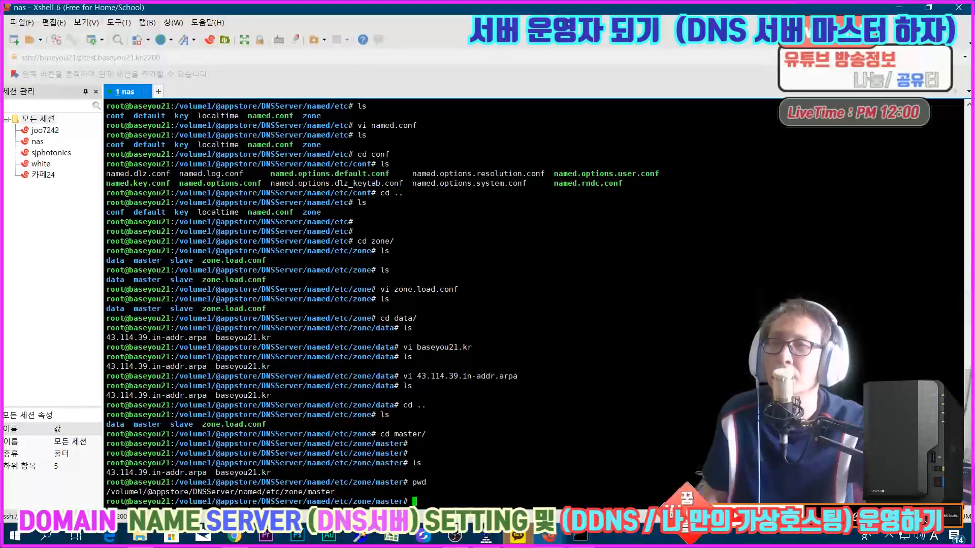
{"action": "type", "text": "vi "}
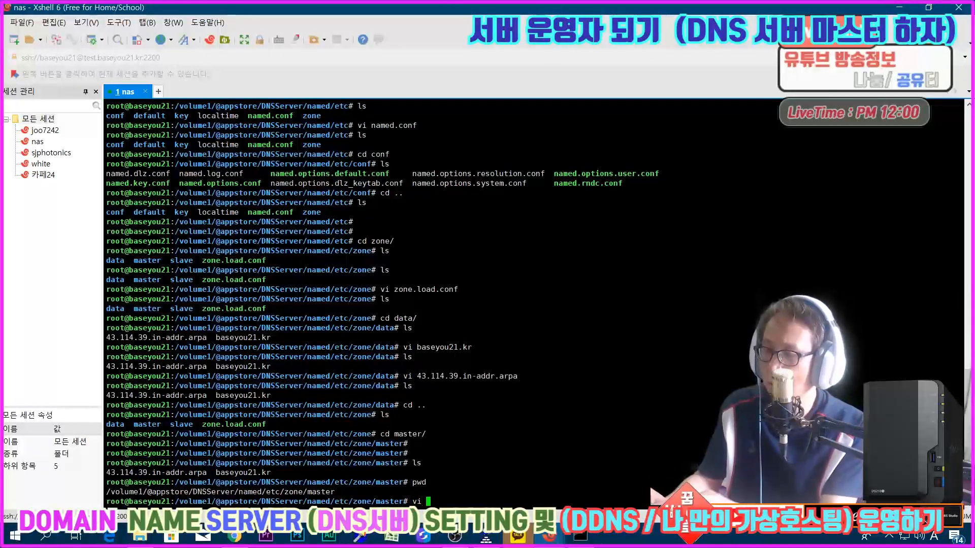
{"action": "type", "text": "43.114.39.in-addr.arpa"}
{"action": "key", "text": "Return"}
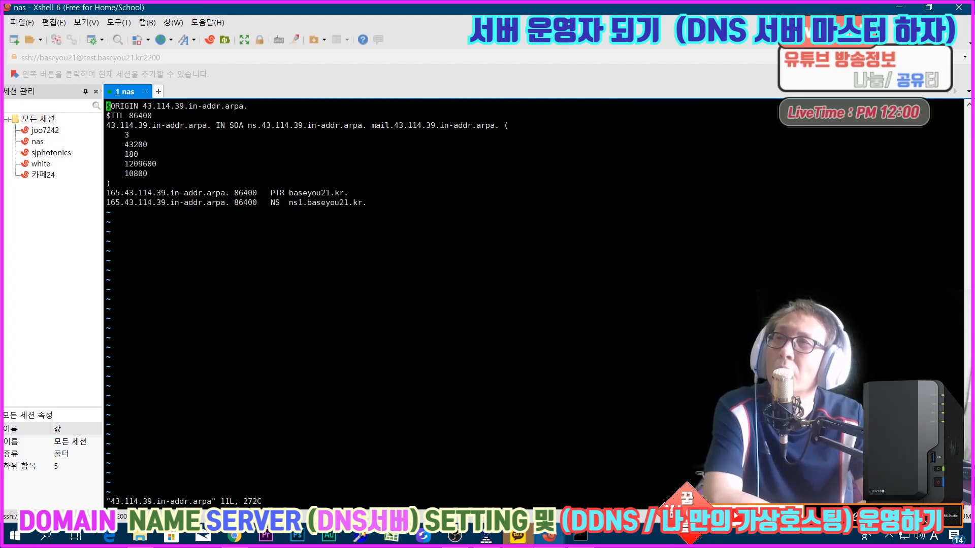
Step: Compare the PTR and NS records in the reverse zone file with the resource record list in DSM's DNS Server
{"action": "left_click_drag", "start_coordinate": [279, 194], "coordinate": [359, 202]}
{"action": "left_click", "coordinate": [316, 194]}
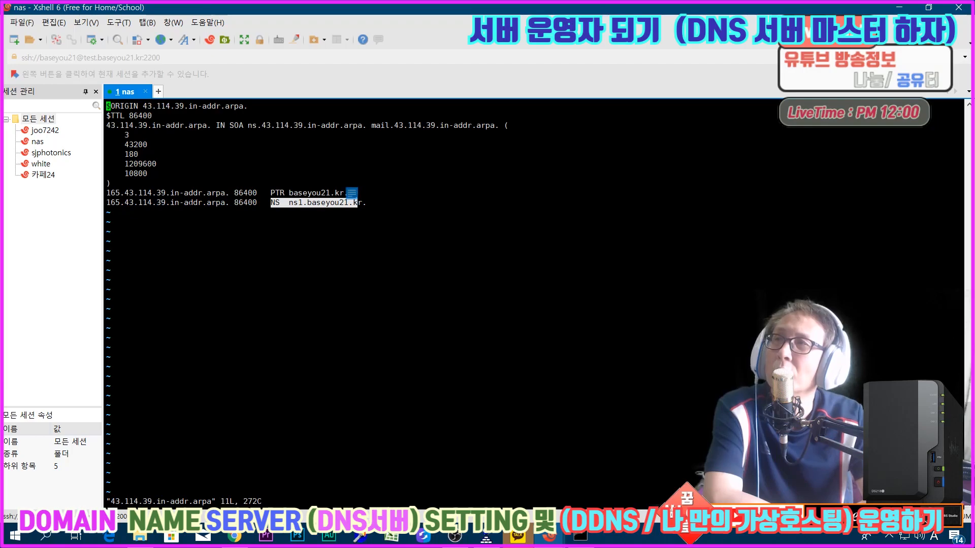
{"action": "left_click", "coordinate": [358, 203]}
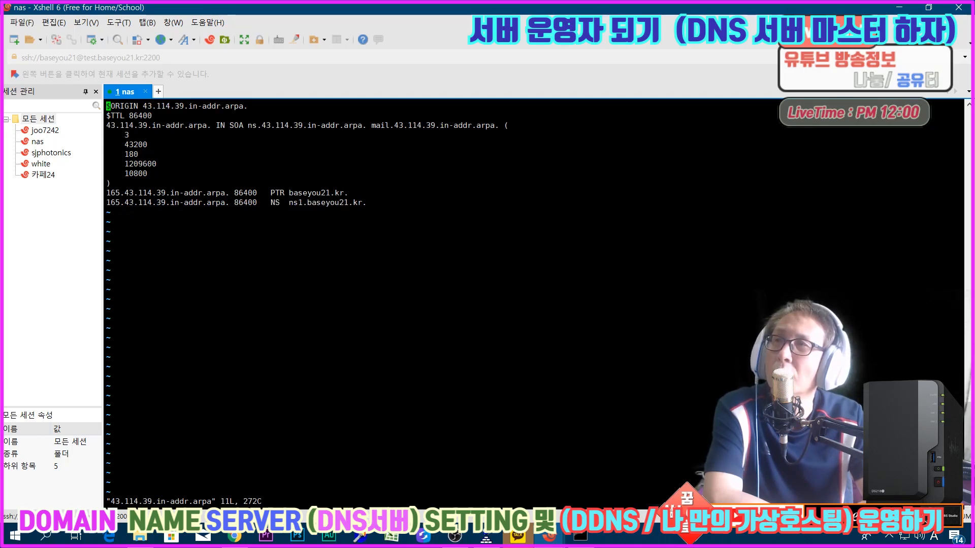
{"action": "double_click", "coordinate": [113, 192]}
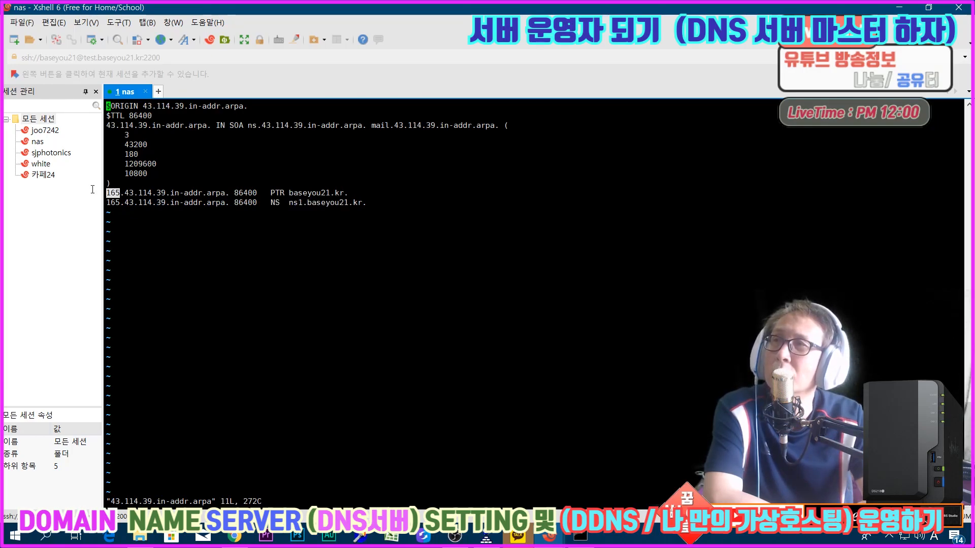
{"action": "left_click", "coordinate": [231, 536]}
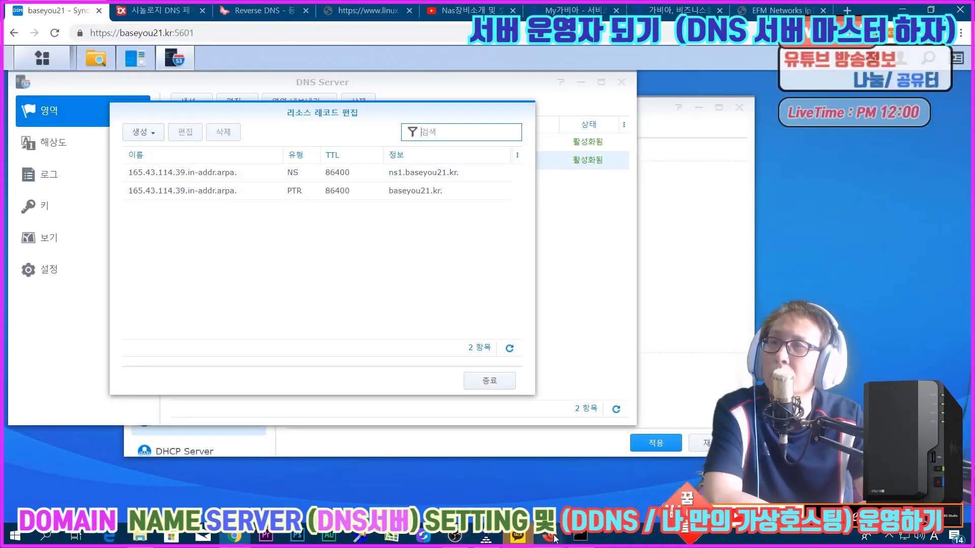
Step: Recheck the reverse zone file in the terminal, close its record list in DSM's DNS Server and open the baseyou21.kr resource records
{"action": "mouse_move", "coordinate": [548, 535]}
{"action": "left_click", "coordinate": [560, 477]}
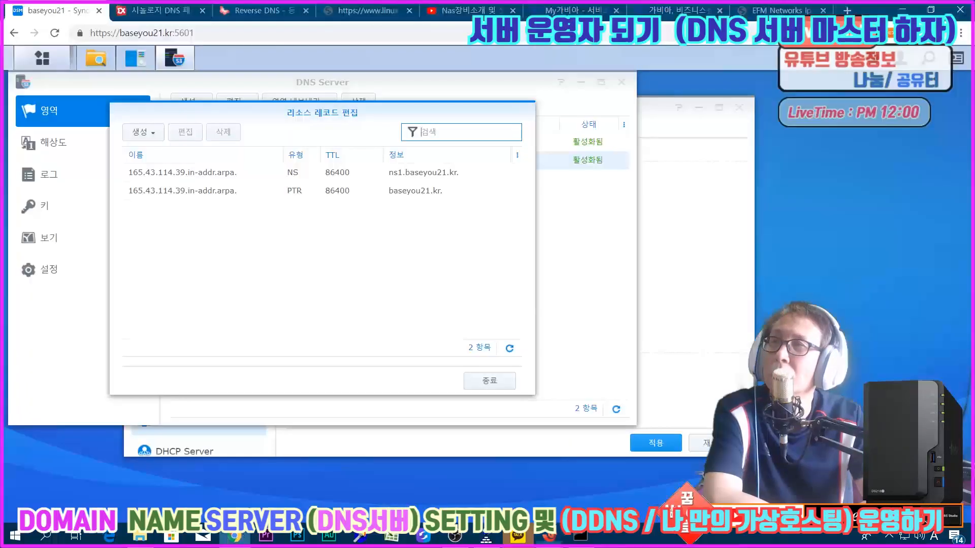
{"action": "left_click", "coordinate": [233, 535]}
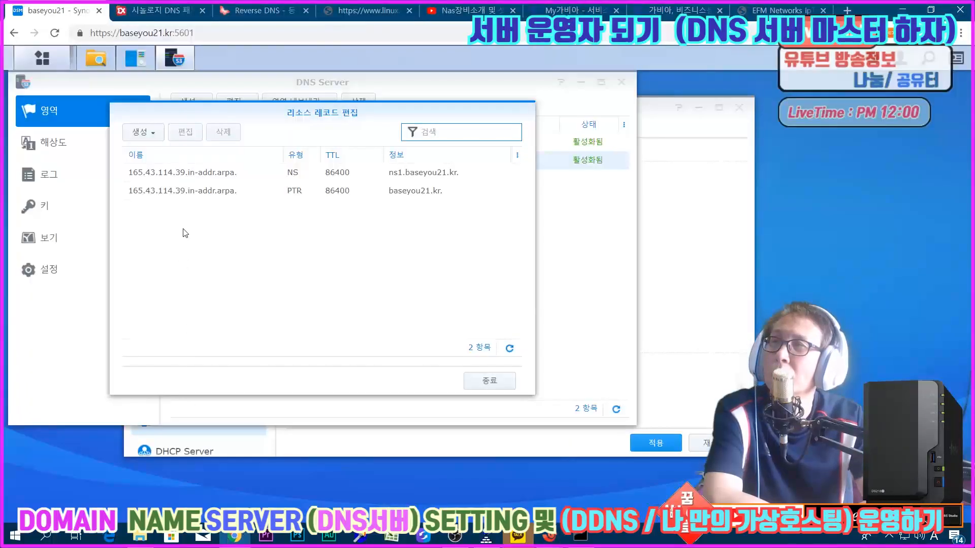
{"action": "left_click", "coordinate": [484, 384]}
{"action": "double_click", "coordinate": [198, 142]}
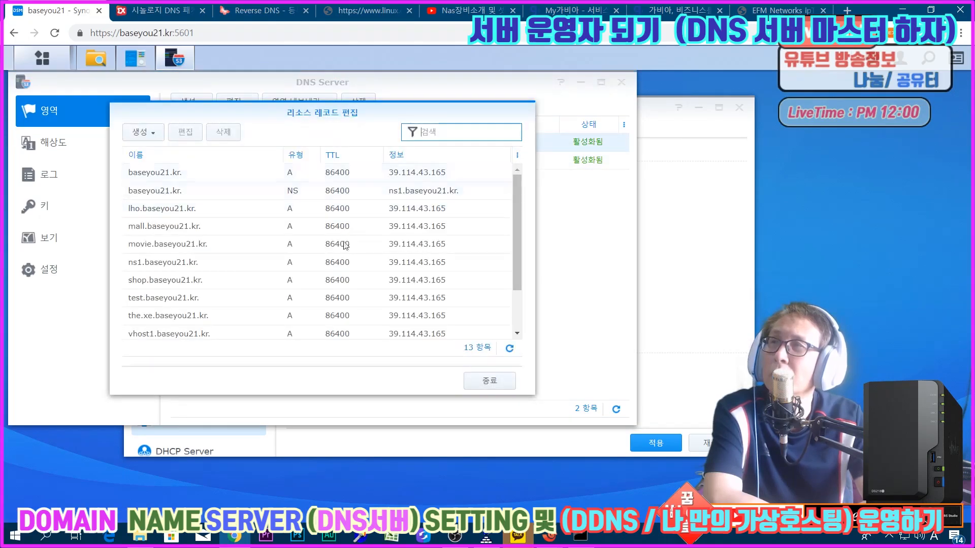
Step: Return to the nas terminal session, quit the reverse zone file in vi and list the master directory
{"action": "mouse_move", "coordinate": [546, 537]}
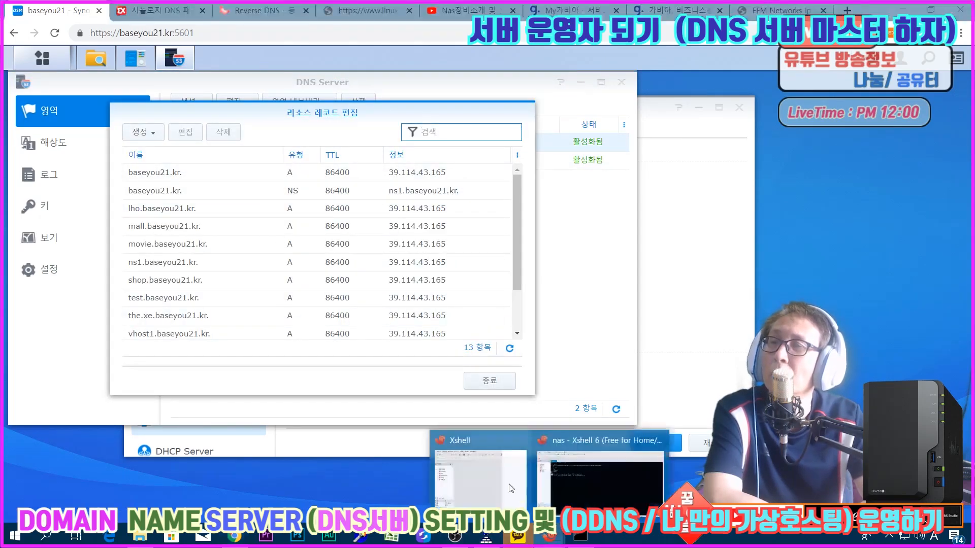
{"action": "left_click", "coordinate": [567, 477]}
{"action": "type", "text": ":q"}
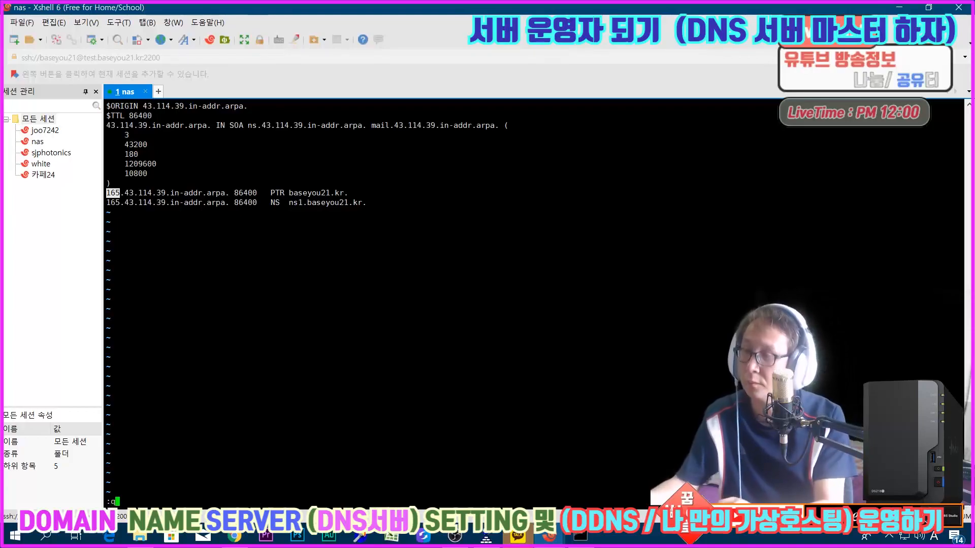
{"action": "key", "text": "Return"}
{"action": "key", "text": "Return"}
{"action": "key", "text": "Return"}
{"action": "type", "text": "ls"}
{"action": "key", "text": "Return"}
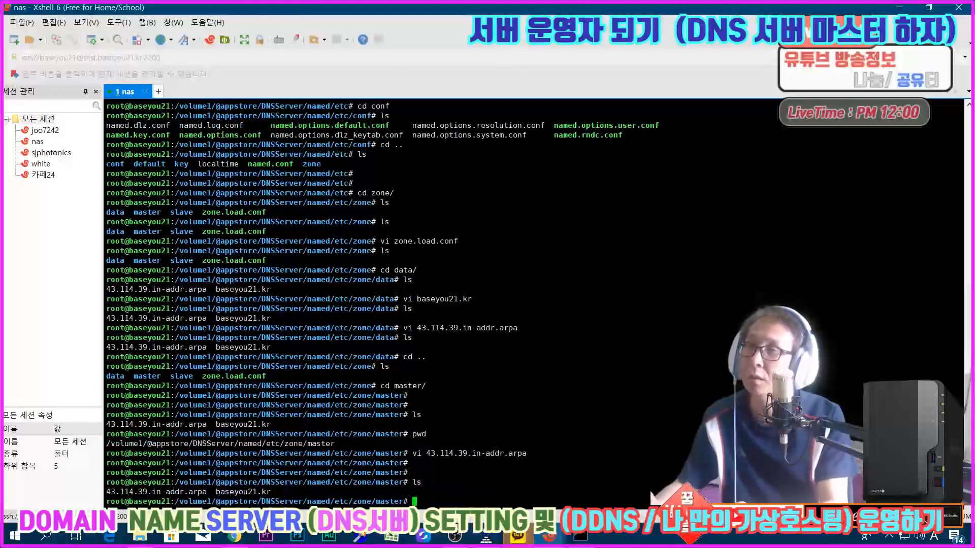
Step: View the baseyou21.kr master zone file in vi, then exit to the shell
{"action": "type", "text": "vi baseyou21.kr"}
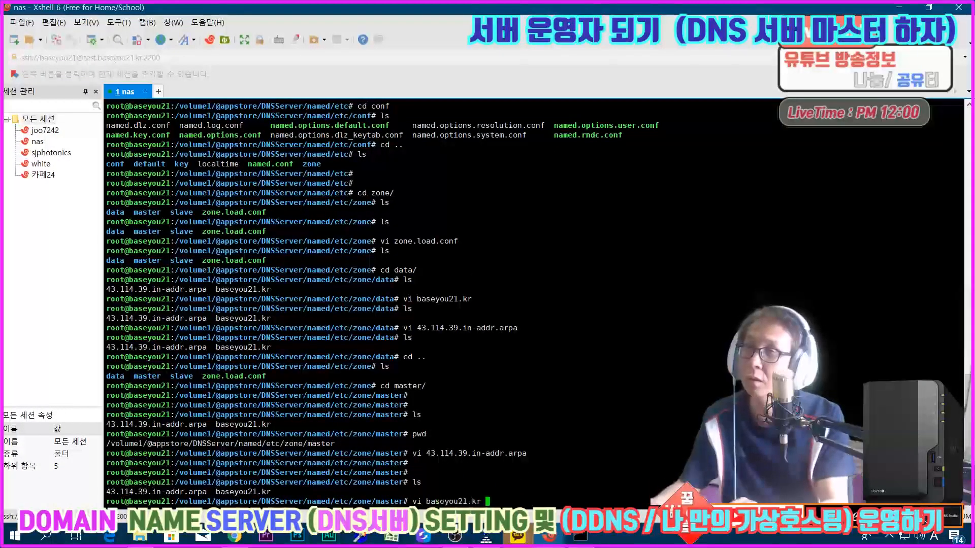
{"action": "key", "text": "Return"}
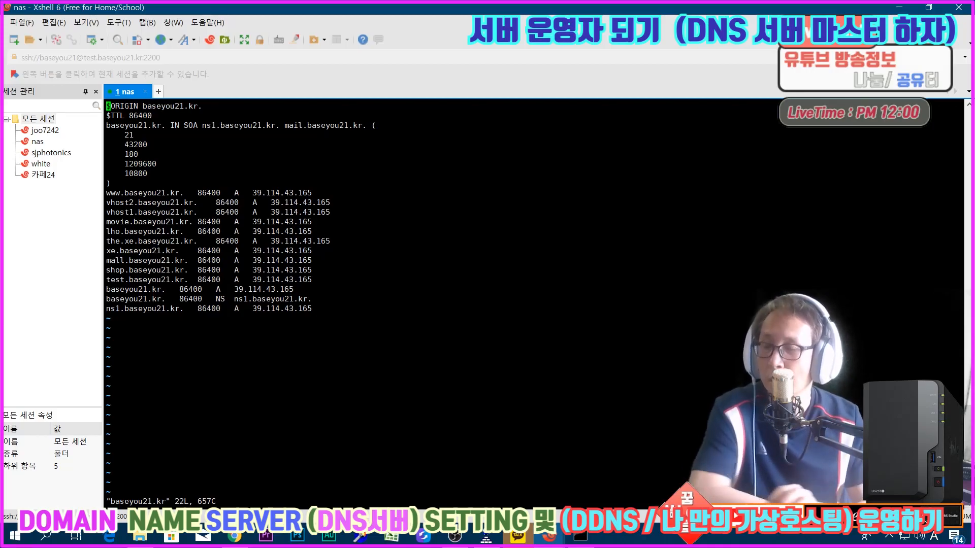
{"action": "key", "text": "Return"}
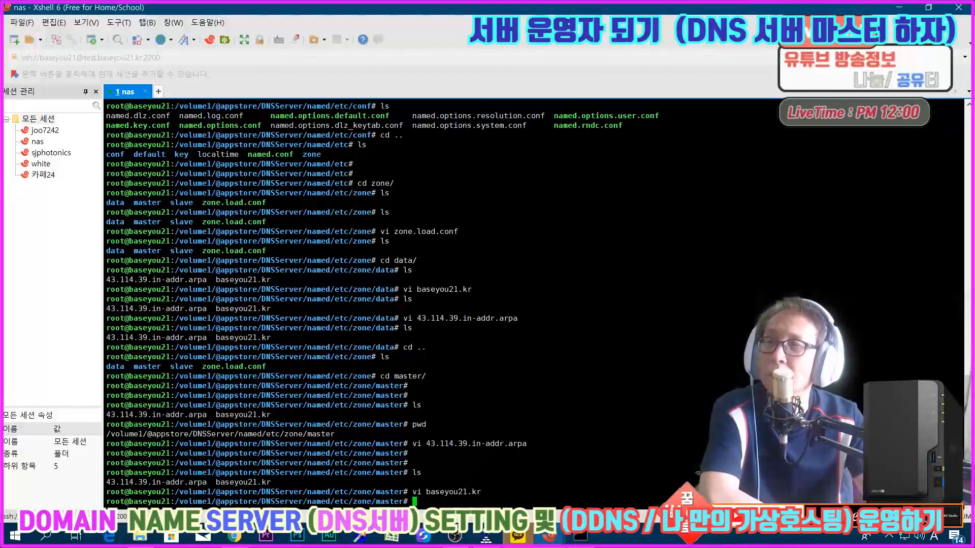
Step: Review the rest of the baseyou21.kr resource records in DSM and select the vhost2.baseyou21.kr A record
{"action": "left_click", "coordinate": [234, 537]}
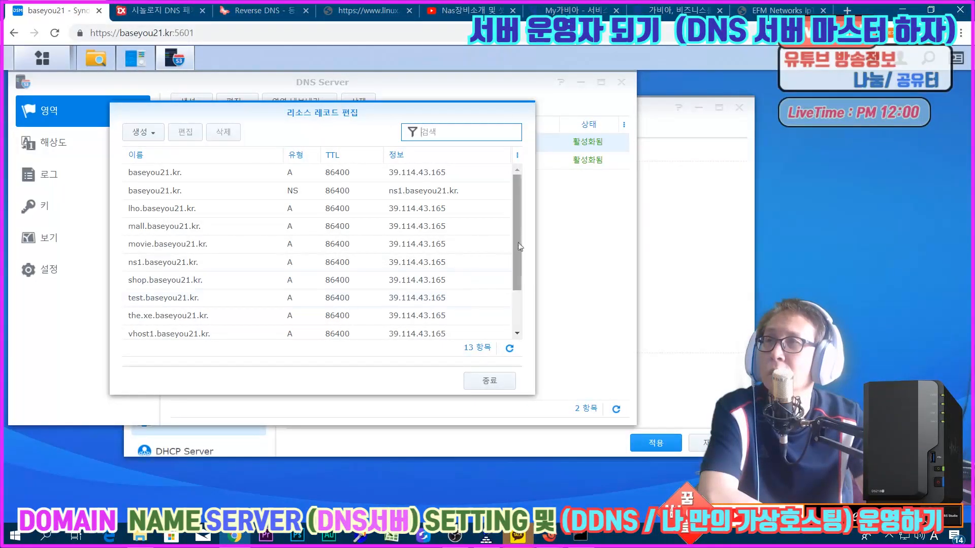
{"action": "left_click_drag", "start_coordinate": [517, 266], "coordinate": [516, 316]}
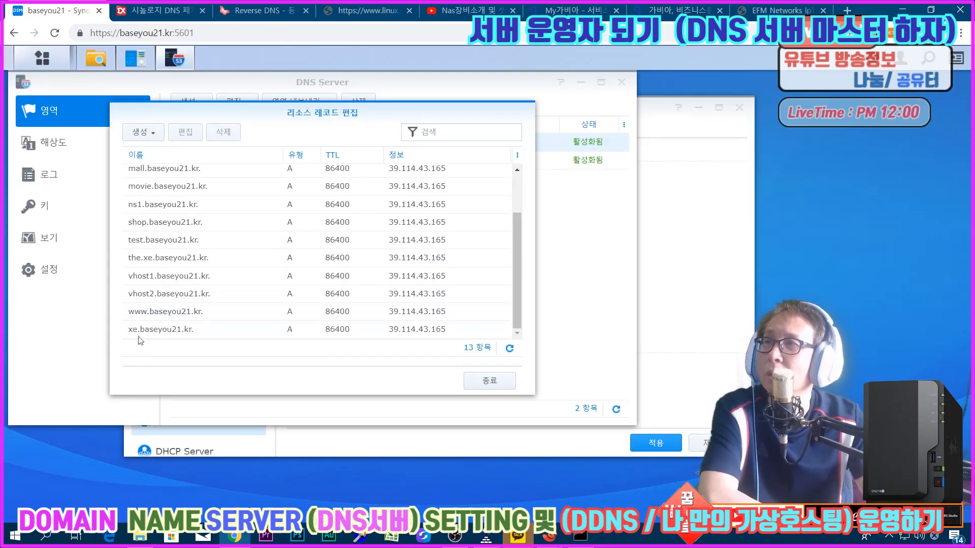
{"action": "left_click", "coordinate": [174, 312]}
{"action": "left_click", "coordinate": [176, 294]}
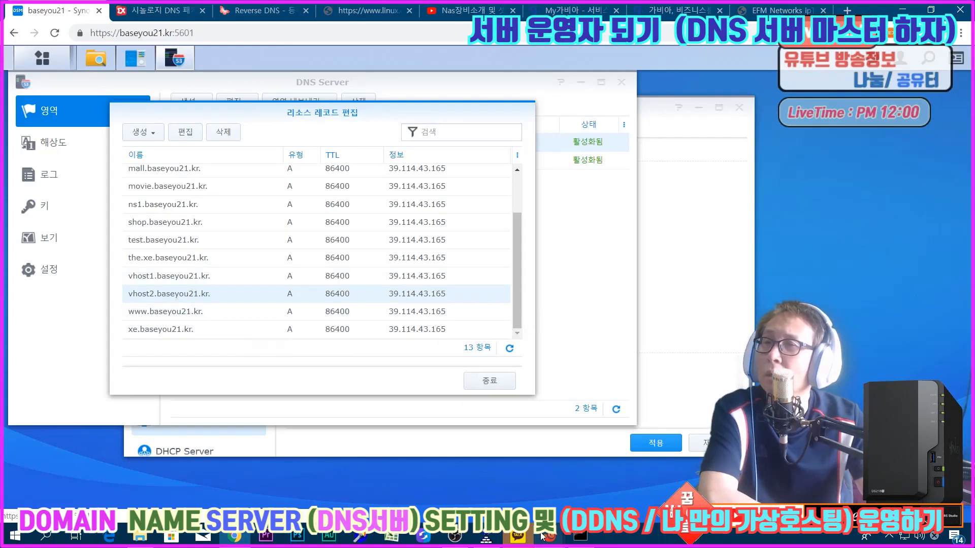
Step: Reopen the baseyou21.kr master file in vi from the terminal and examine the vhost1 A record line
{"action": "mouse_move", "coordinate": [550, 533]}
{"action": "left_click", "coordinate": [529, 467]}
{"action": "key", "text": "Up"}
{"action": "key", "text": "Return"}
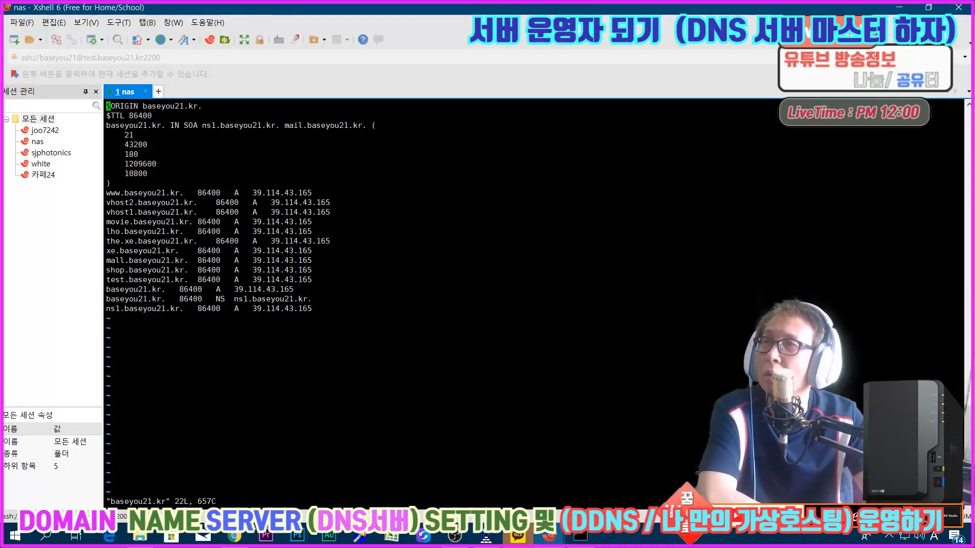
{"action": "left_click_drag", "start_coordinate": [111, 212], "coordinate": [342, 213]}
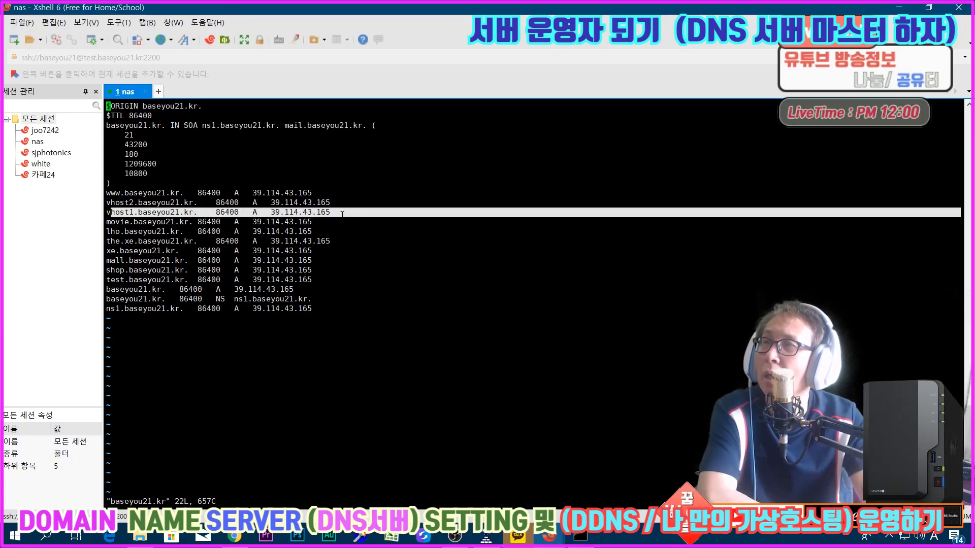
{"action": "left_click", "coordinate": [343, 214]}
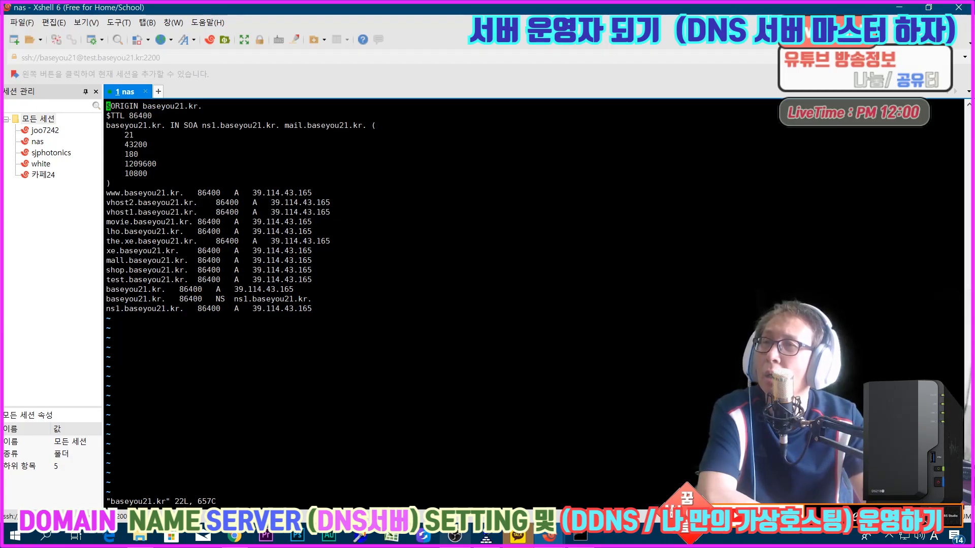
Step: Compare the vhost1 and vhost2 records in DSM's list with the vhost2 line in the terminal's baseyou21.kr file
{"action": "left_click", "coordinate": [244, 538]}
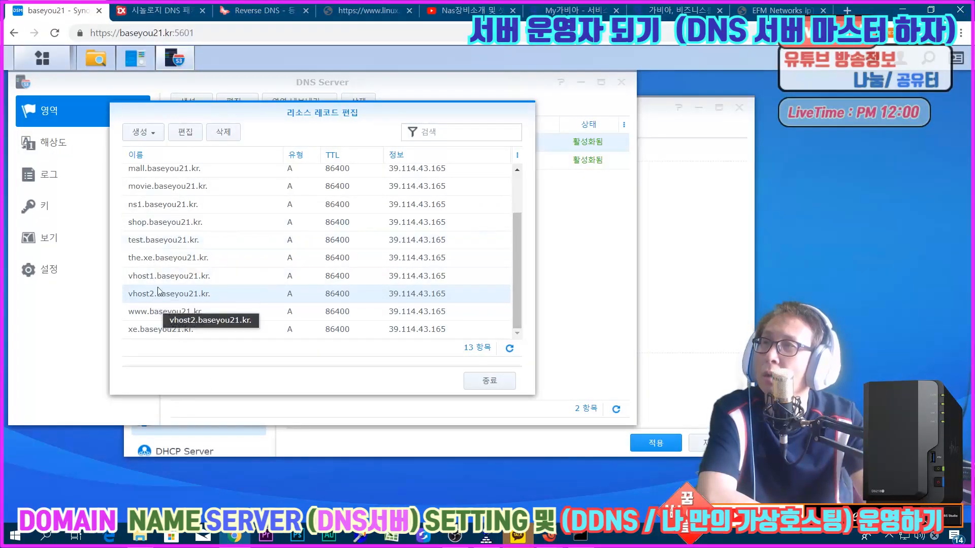
{"action": "left_click", "coordinate": [173, 278]}
{"action": "left_click", "coordinate": [171, 291]}
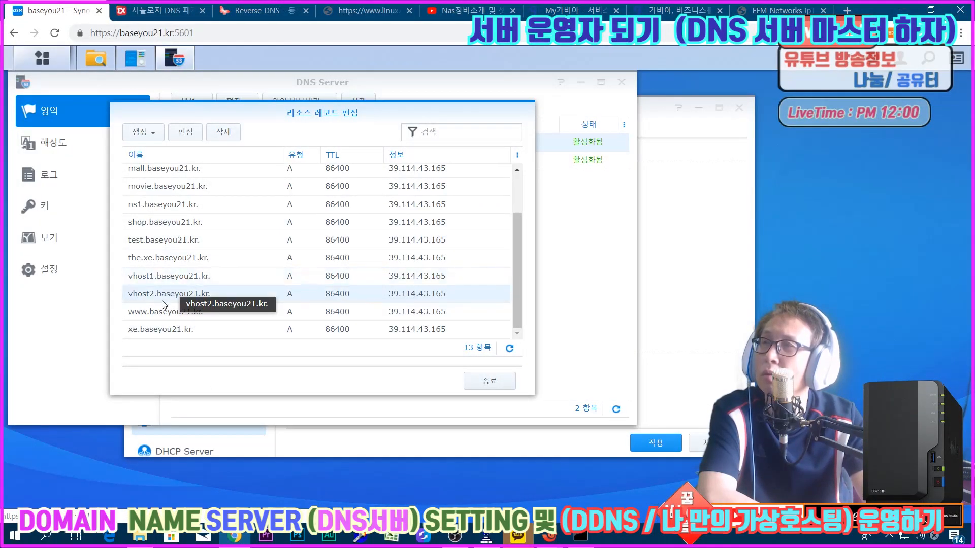
{"action": "left_click", "coordinate": [545, 537]}
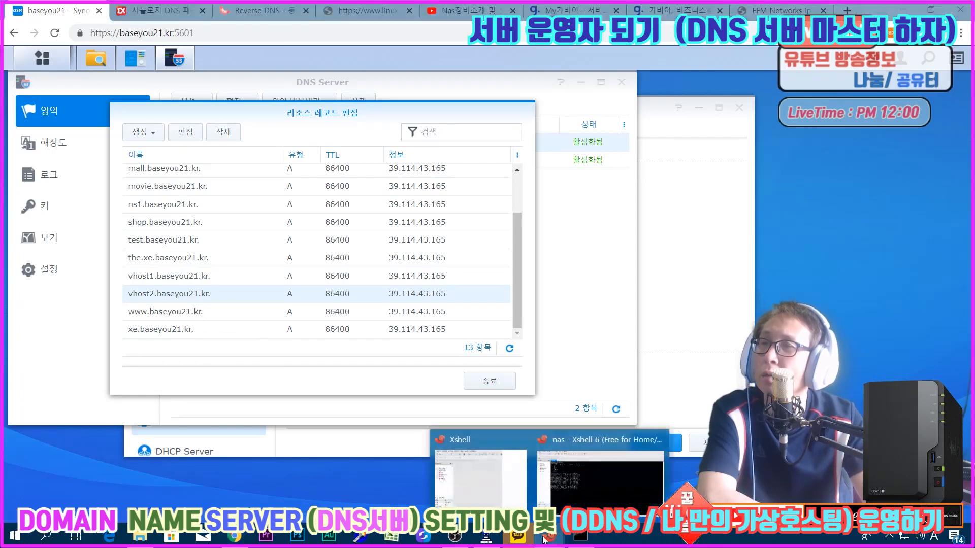
{"action": "left_click", "coordinate": [583, 472]}
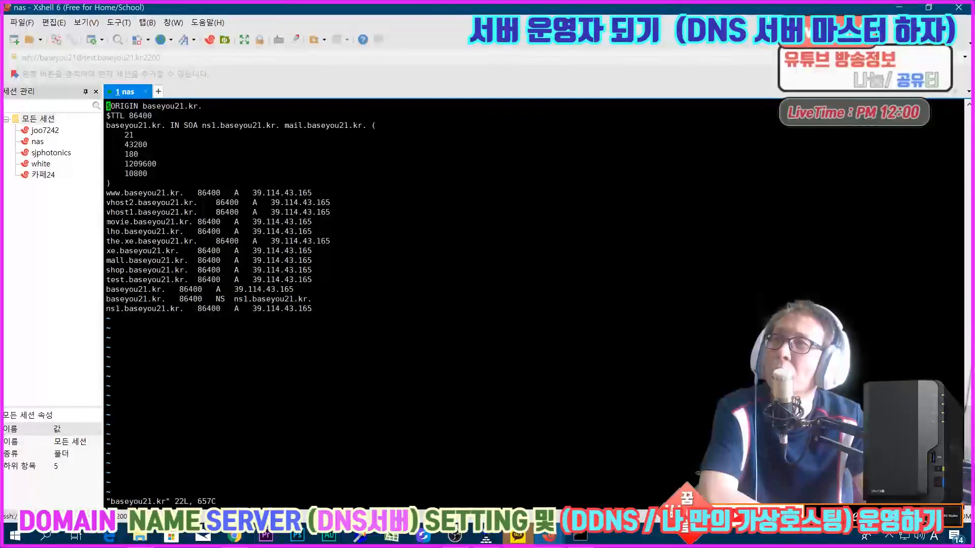
{"action": "left_click_drag", "start_coordinate": [111, 202], "coordinate": [265, 202]}
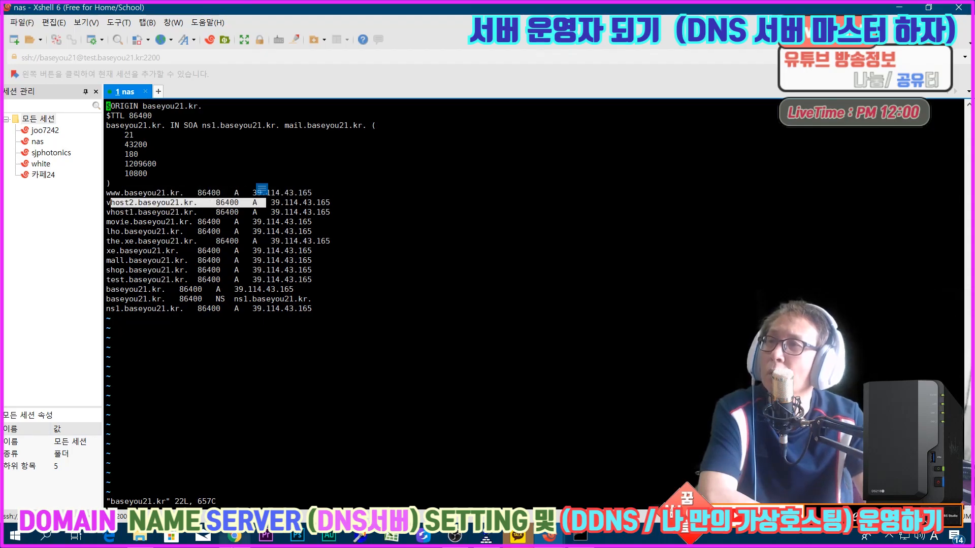
Step: Delete the vhost2.baseyou21.kr A record from the resource record list in DSM's DNS Server
{"action": "left_click", "coordinate": [234, 536]}
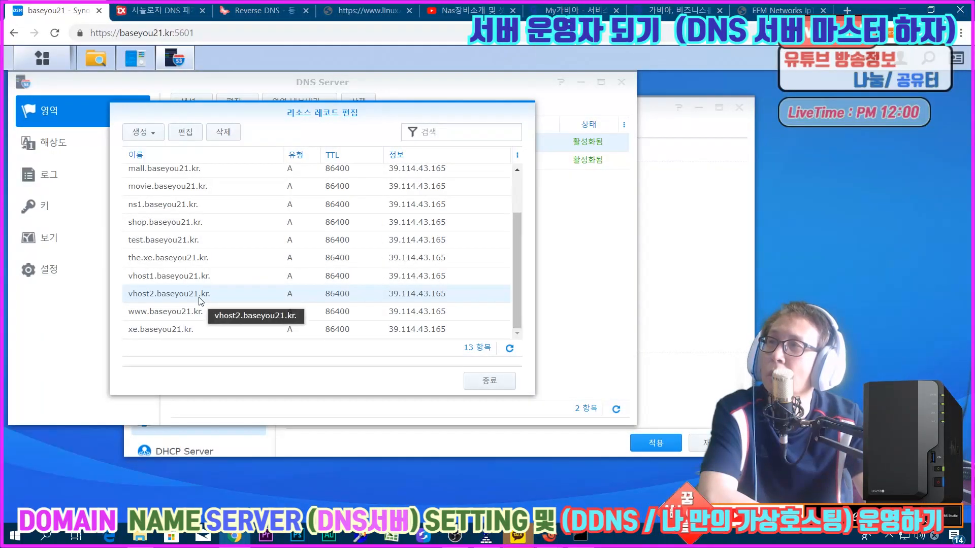
{"action": "left_click", "coordinate": [225, 133]}
{"action": "left_click", "coordinate": [308, 270]}
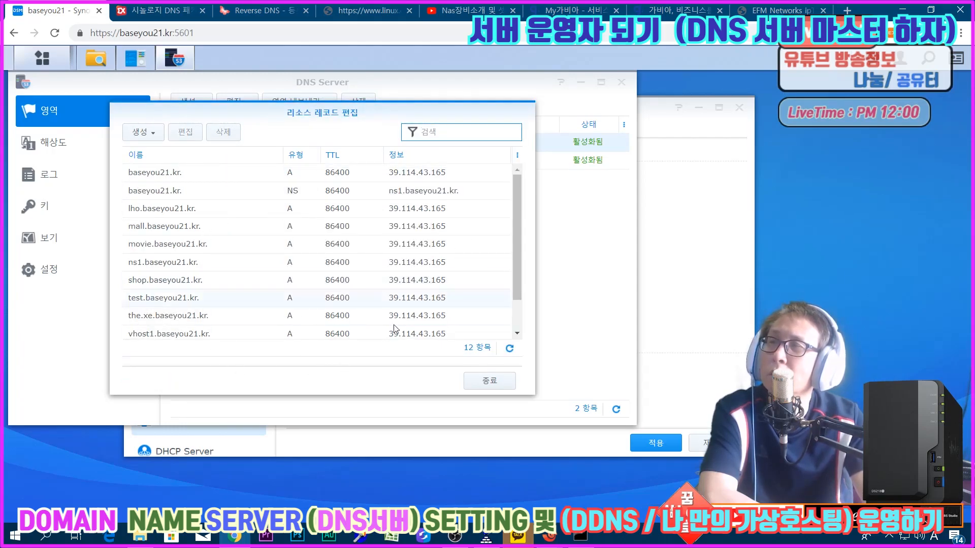
Step: Return to the terminal, quit vi without saving, reopen the baseyou21.kr file and check its vhost entries against the deletion
{"action": "left_click", "coordinate": [552, 536]}
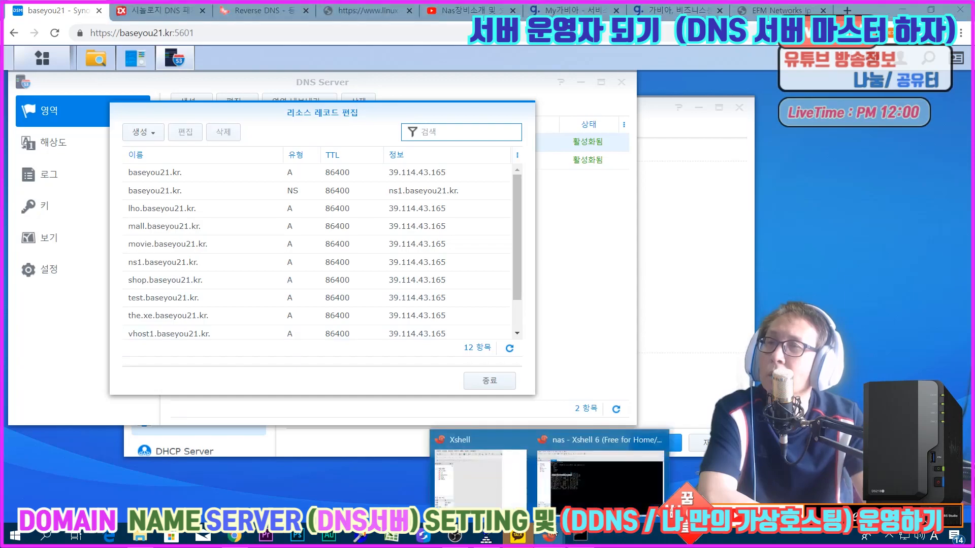
{"action": "left_click", "coordinate": [600, 477]}
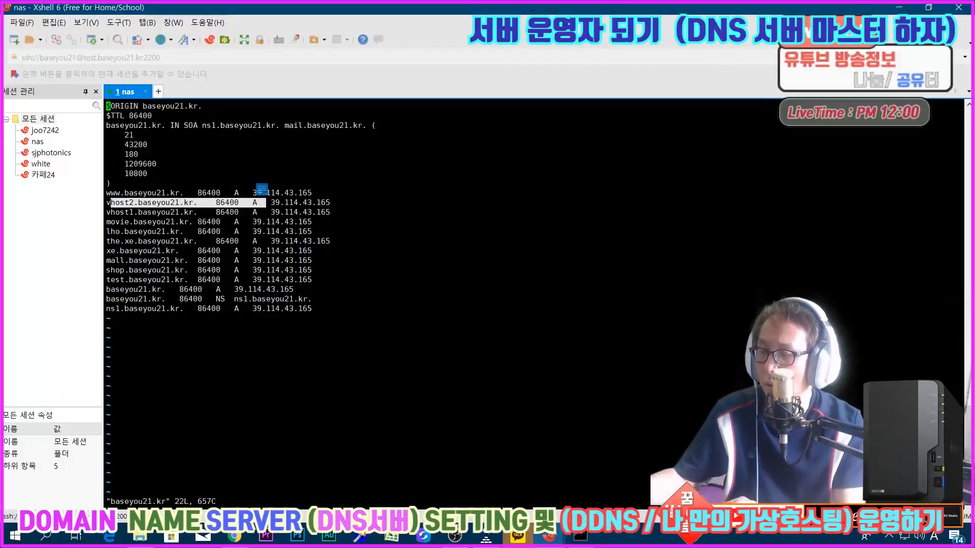
{"action": "type", "text": ":q!"}
{"action": "key", "text": "Return"}
{"action": "key", "text": "Up"}
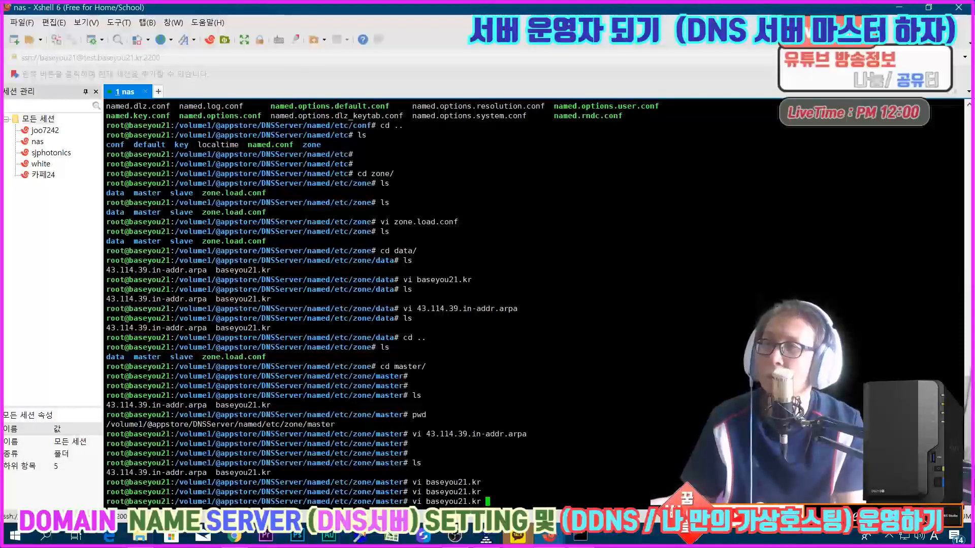
{"action": "key", "text": "Return"}
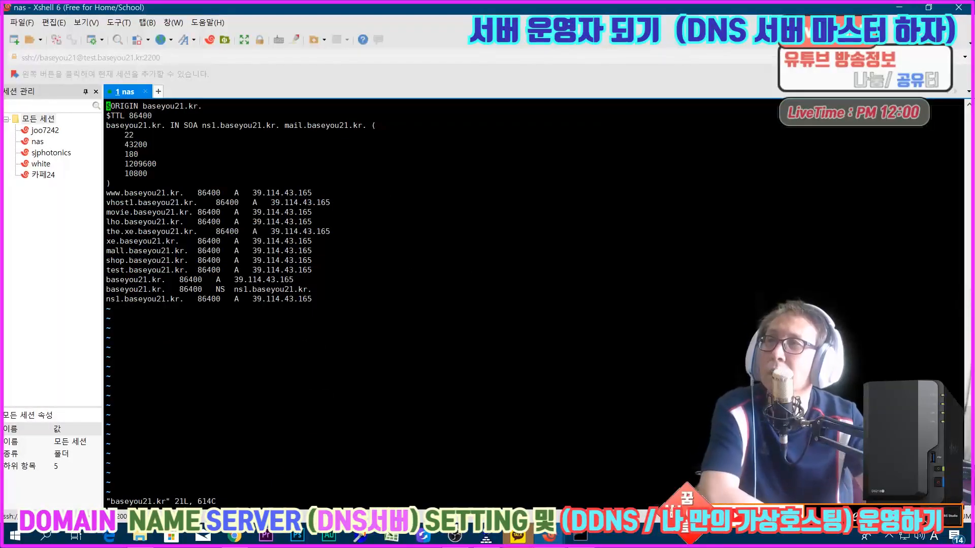
{"action": "left_click_drag", "start_coordinate": [120, 203], "coordinate": [184, 203]}
{"action": "left_click", "coordinate": [184, 203]}
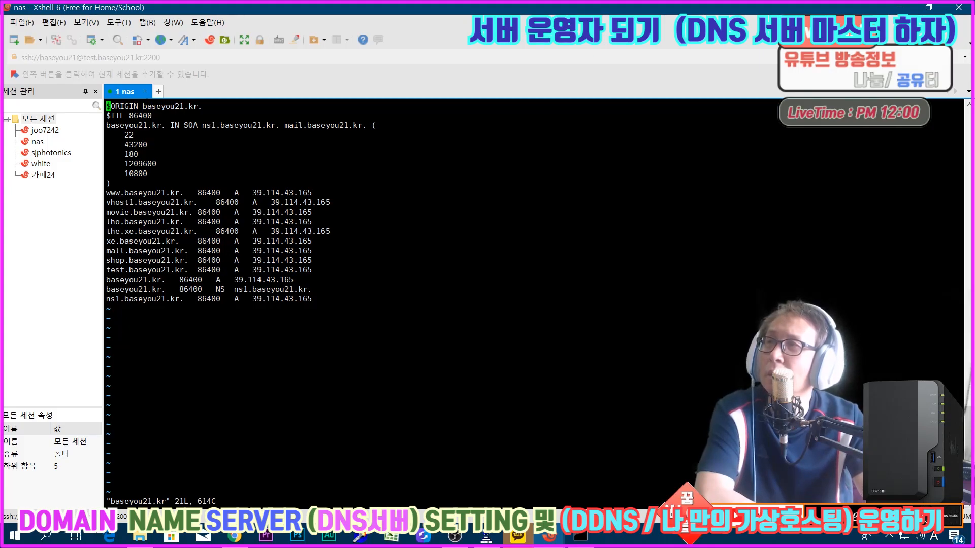
Step: In DSM's DNS Server, add an A record named vhost2 to baseyou21.kr with IP address 39.114.43.165
{"action": "left_click", "coordinate": [234, 536]}
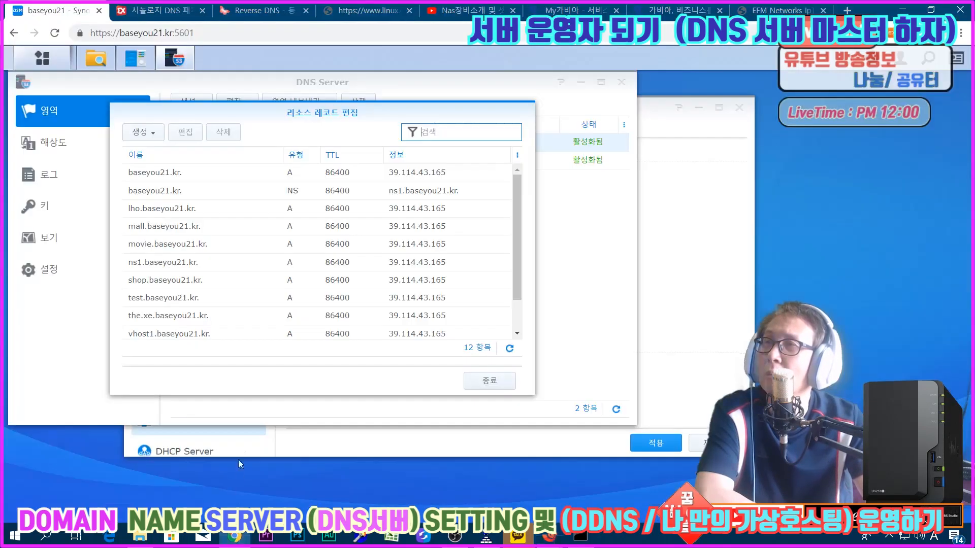
{"action": "left_click", "coordinate": [143, 131]}
{"action": "left_click", "coordinate": [150, 152]}
{"action": "left_click", "coordinate": [247, 234]}
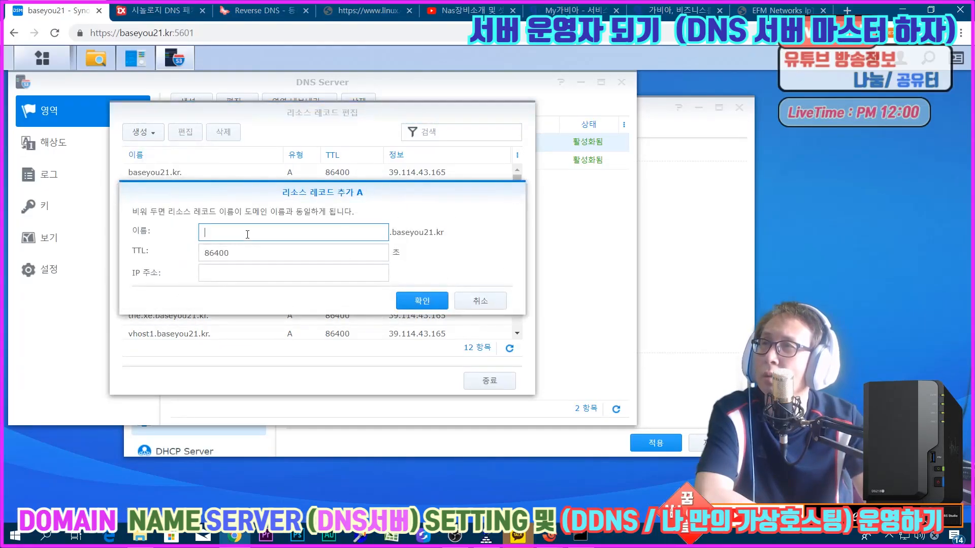
{"action": "type", "text": "vhost2"}
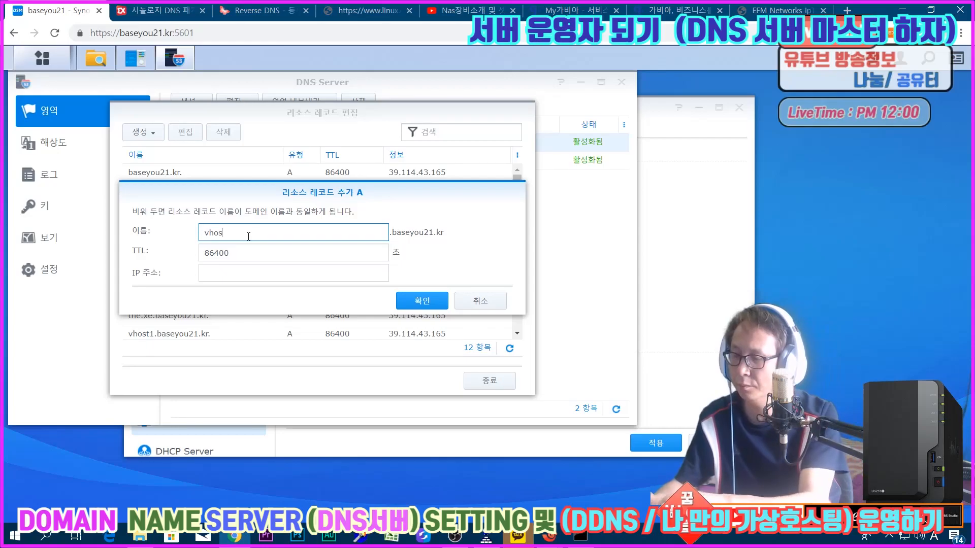
{"action": "left_click", "coordinate": [211, 268]}
{"action": "type", "text": "39.1"}
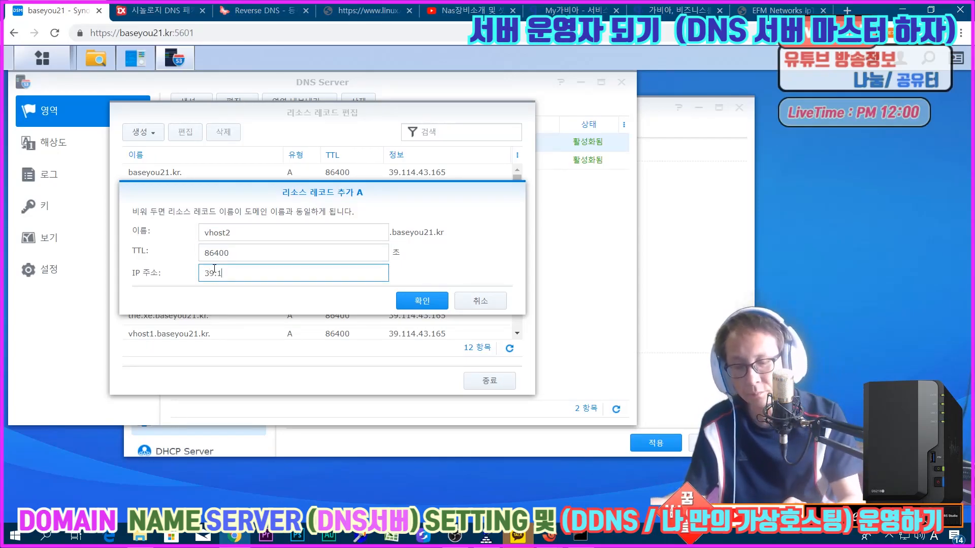
{"action": "type", "text": "14.43.165"}
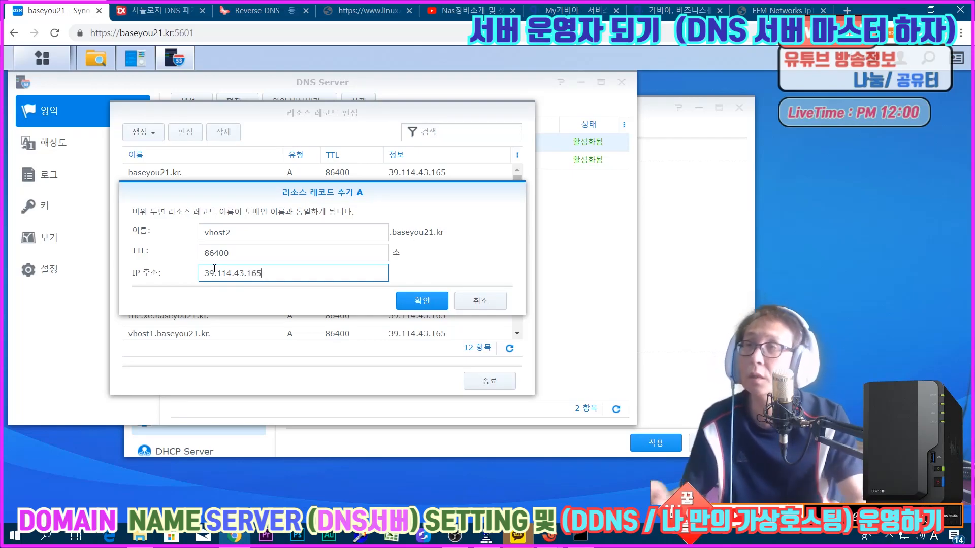
{"action": "left_click", "coordinate": [430, 306]}
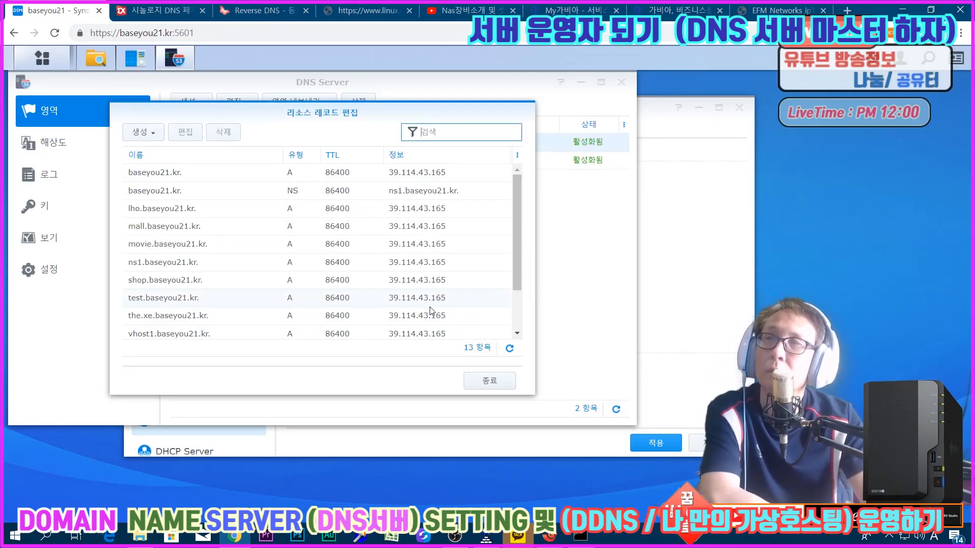
Step: Return to the Xshell terminal, quit vi and reopen the baseyou21.kr master zone file
{"action": "left_click", "coordinate": [549, 537]}
{"action": "left_click", "coordinate": [592, 469]}
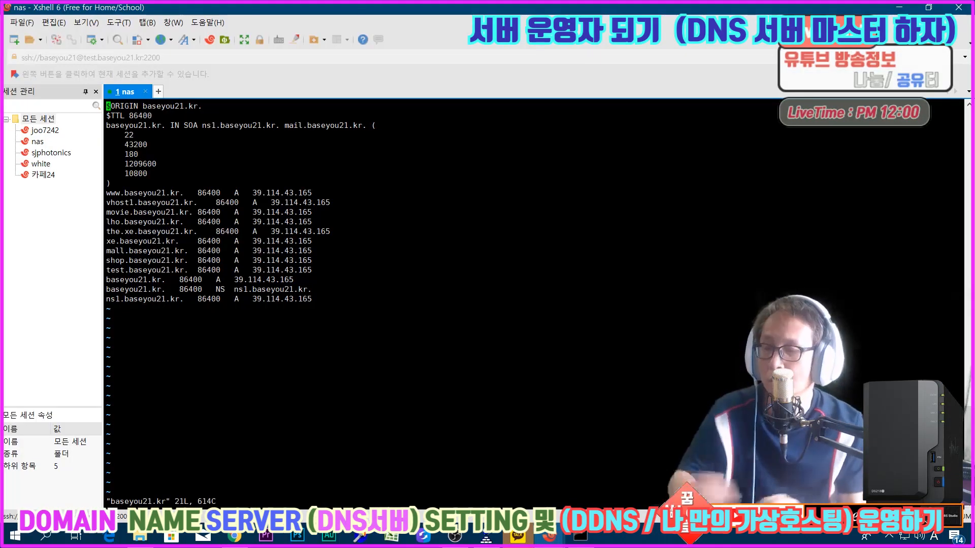
{"action": "type", "text": ":q"}
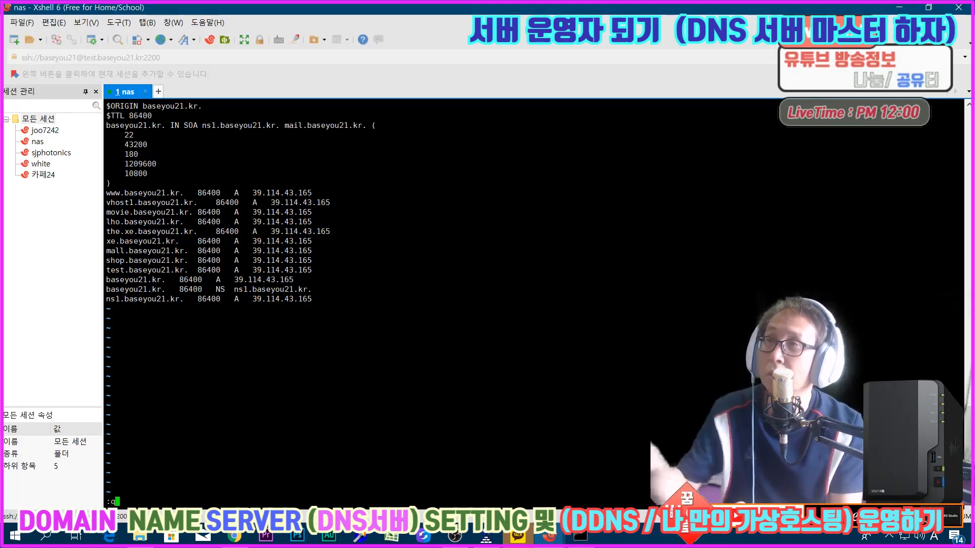
{"action": "key", "text": "Return"}
{"action": "key", "text": "Up"}
{"action": "key", "text": "Return"}
Step: Examine the vhost2.baseyou21.kr A record line in the zone file, from its name through to its IP address
{"action": "key", "text": "Down"}
{"action": "key", "text": "Down"}
{"action": "key", "text": "Down"}
{"action": "key", "text": "Down"}
{"action": "key", "text": "Down"}
{"action": "key", "text": "Down"}
{"action": "key", "text": "Down"}
{"action": "key", "text": "Down"}
{"action": "key", "text": "Down"}
{"action": "key", "text": "Down"}
{"action": "key", "text": "Down"}
{"action": "key", "text": "Down"}
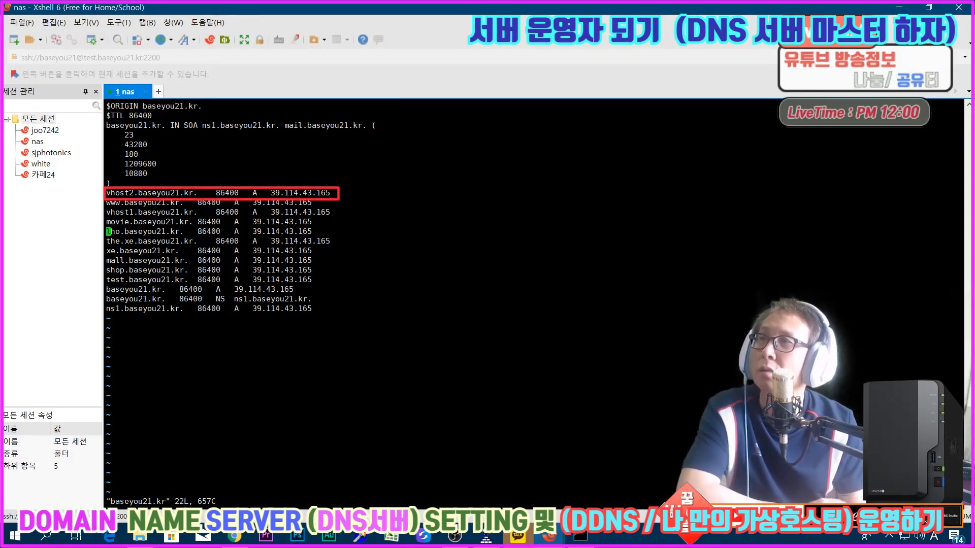
{"action": "key", "text": "Up"}
{"action": "key", "text": "Up"}
{"action": "key", "text": "Up"}
{"action": "key", "text": "Up"}
{"action": "key", "text": "Right"}
{"action": "key", "text": "Right"}
{"action": "key", "text": "Right"}
{"action": "key", "text": "Right"}
{"action": "key", "text": "Right"}
{"action": "key", "text": "Right"}
{"action": "key", "text": "Right"}
{"action": "key", "text": "Right"}
{"action": "key", "text": "Right"}
{"action": "key", "text": "Right"}
{"action": "key", "text": "Right"}
{"action": "key", "text": "Right"}
{"action": "key", "text": "Right"}
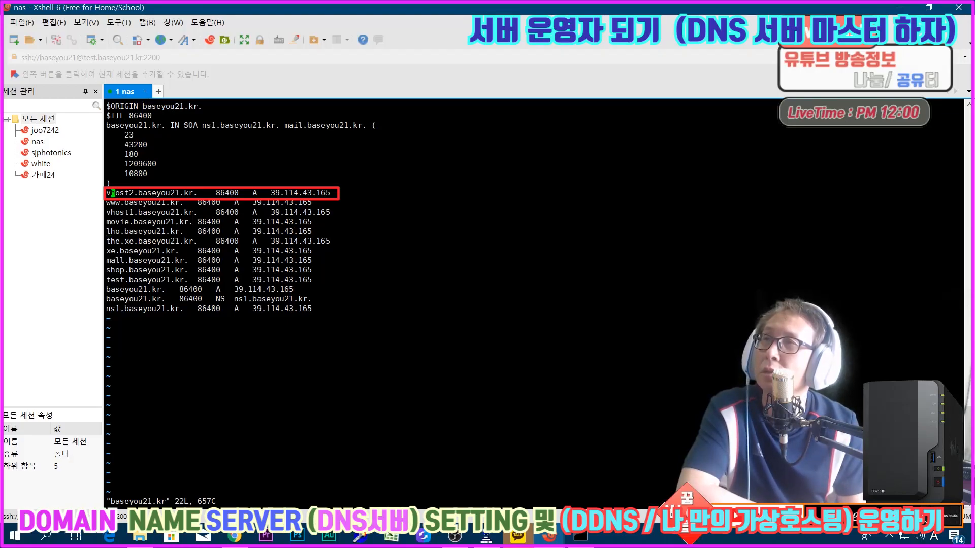
{"action": "key", "text": "Right"}
{"action": "key", "text": "Right"}
{"action": "key", "text": "Right"}
{"action": "key", "text": "Right"}
{"action": "key", "text": "Right"}
{"action": "key", "text": "Right"}
{"action": "key", "text": "Right"}
{"action": "key", "text": "Right"}
{"action": "key", "text": "Right"}
{"action": "key", "text": "Right"}
{"action": "key", "text": "Right"}
{"action": "key", "text": "Right"}
{"action": "key", "text": "Right"}
{"action": "key", "text": "Right"}
{"action": "key", "text": "Right"}
{"action": "key", "text": "Right"}
{"action": "key", "text": "Right"}
{"action": "key", "text": "Right"}
{"action": "key", "text": "Right"}
{"action": "key", "text": "Right"}
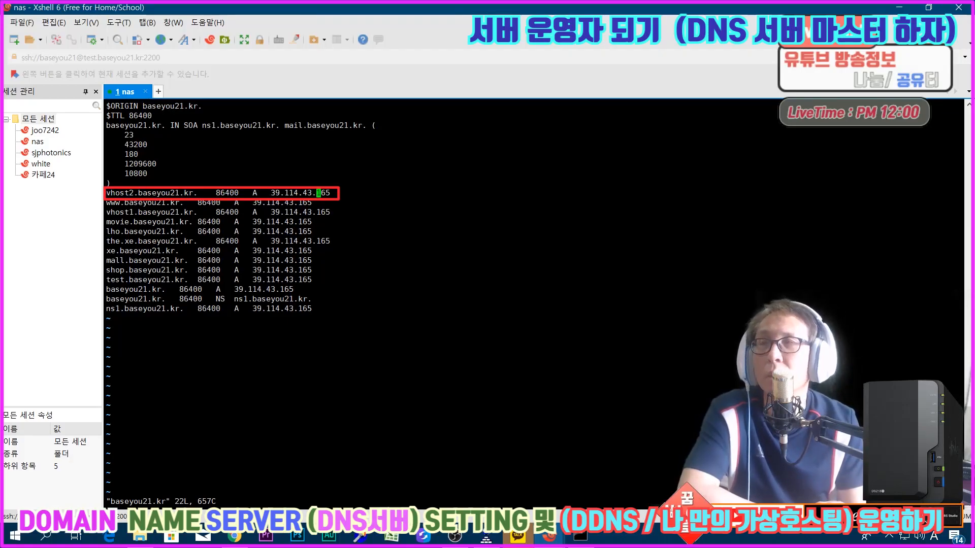
Step: Quit vi, then open the reverse zone file 43.114.39.in-addr.arpa from the master directory in vi
{"action": "type", "text": ":q"}
{"action": "key", "text": "Return"}
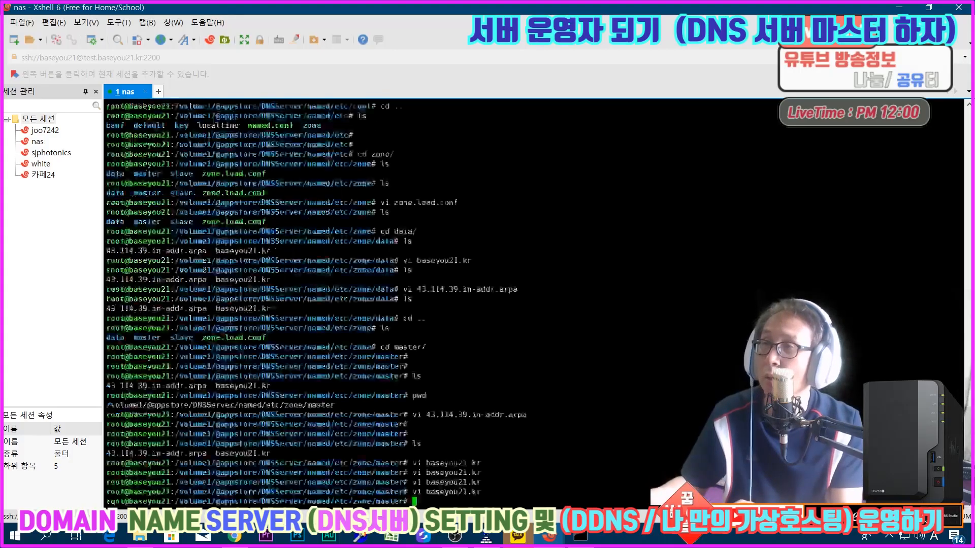
{"action": "key", "text": "Up"}
{"action": "key", "text": "Up"}
{"action": "key", "text": "Up"}
{"action": "key", "text": "Up"}
{"action": "key", "text": "Up"}
{"action": "key", "text": "Up"}
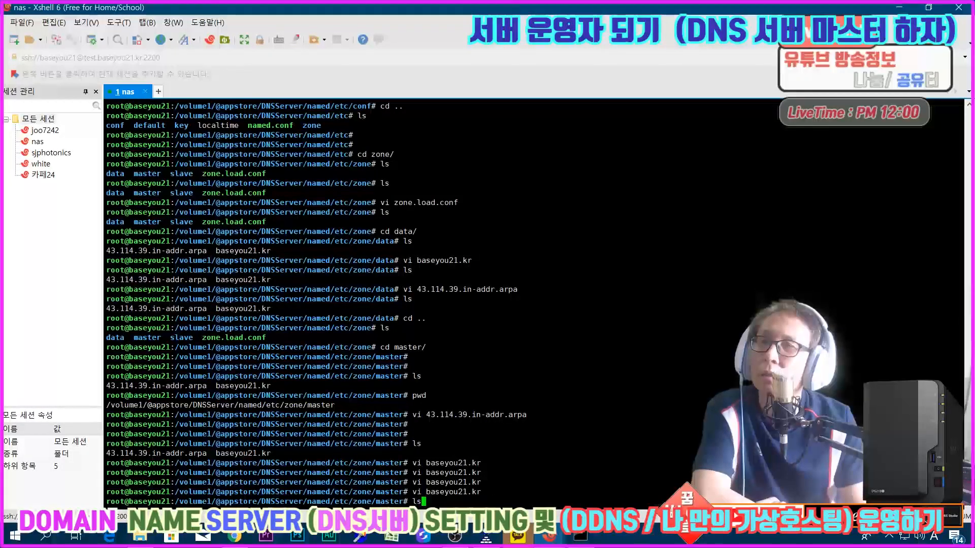
{"action": "key", "text": "Return"}
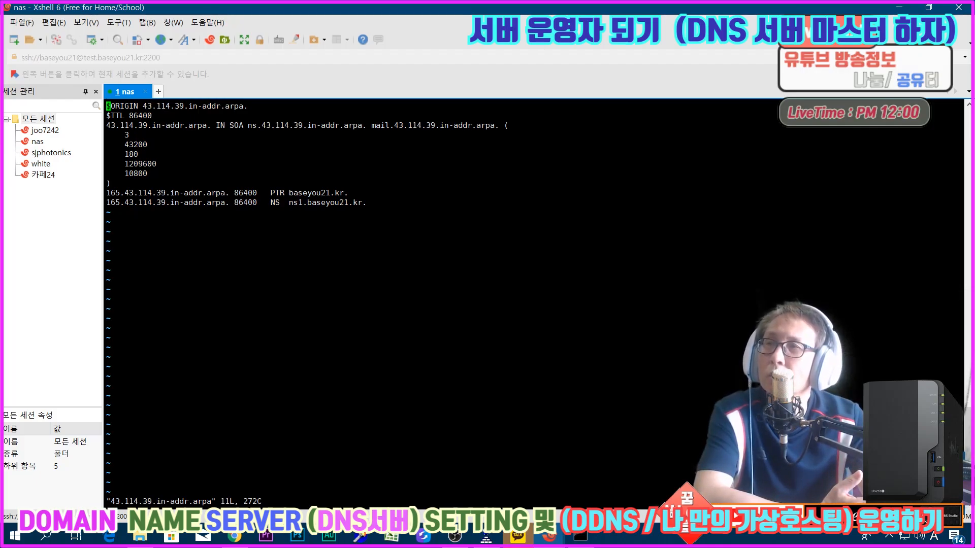
Step: Switch to Chrome and read the linux.co.kr how-to on reverse zone files, down to its PTR record example
{"action": "mouse_move", "coordinate": [234, 536]}
{"action": "left_click", "coordinate": [241, 489]}
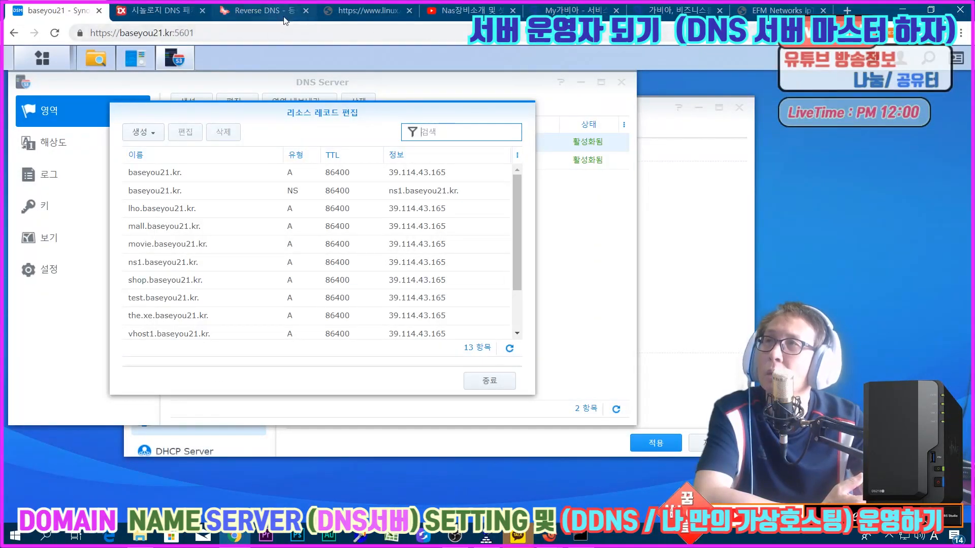
{"action": "left_click", "coordinate": [374, 20]}
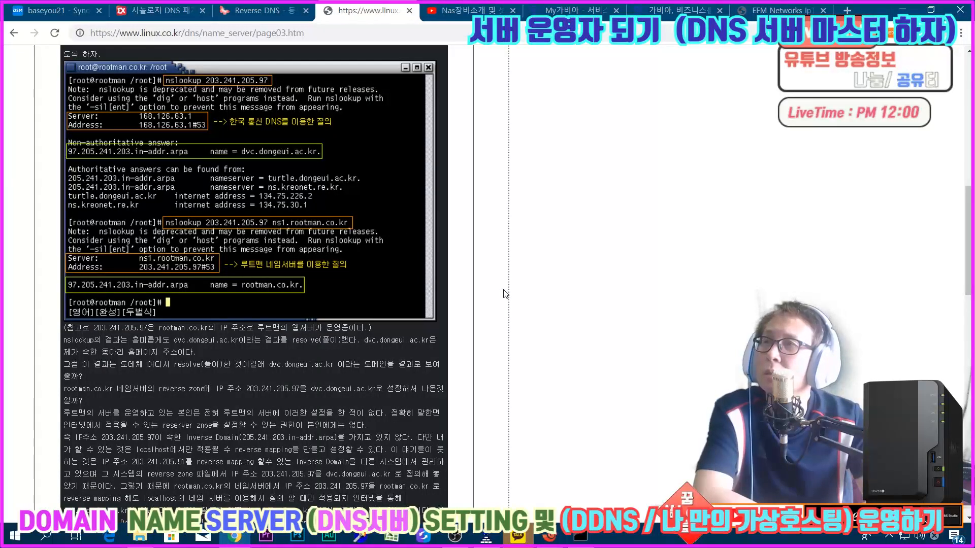
{"action": "scroll", "coordinate": [400, 275], "scroll_direction": "up", "scroll_amount": 11}
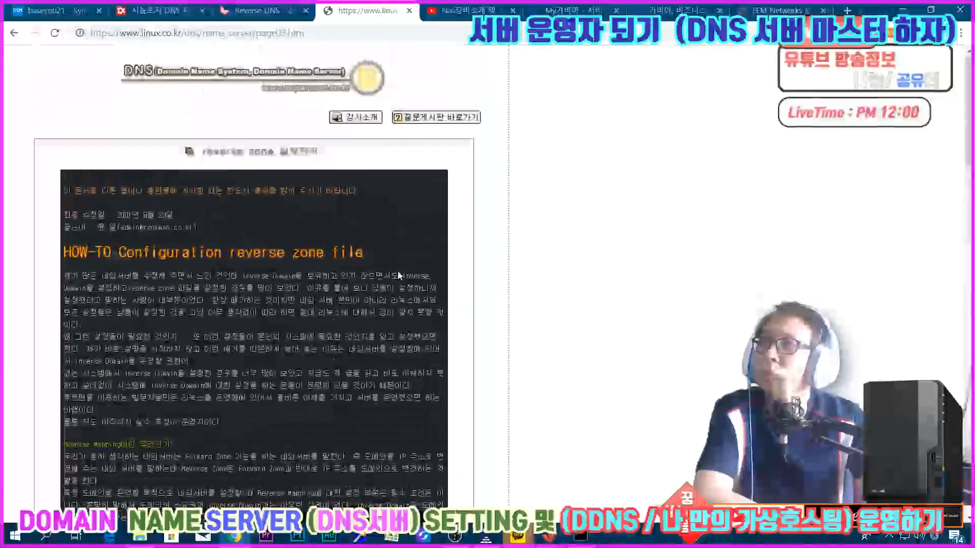
{"action": "scroll", "coordinate": [399, 275], "scroll_direction": "down", "scroll_amount": 5}
{"action": "scroll", "coordinate": [398, 275], "scroll_direction": "down", "scroll_amount": 10}
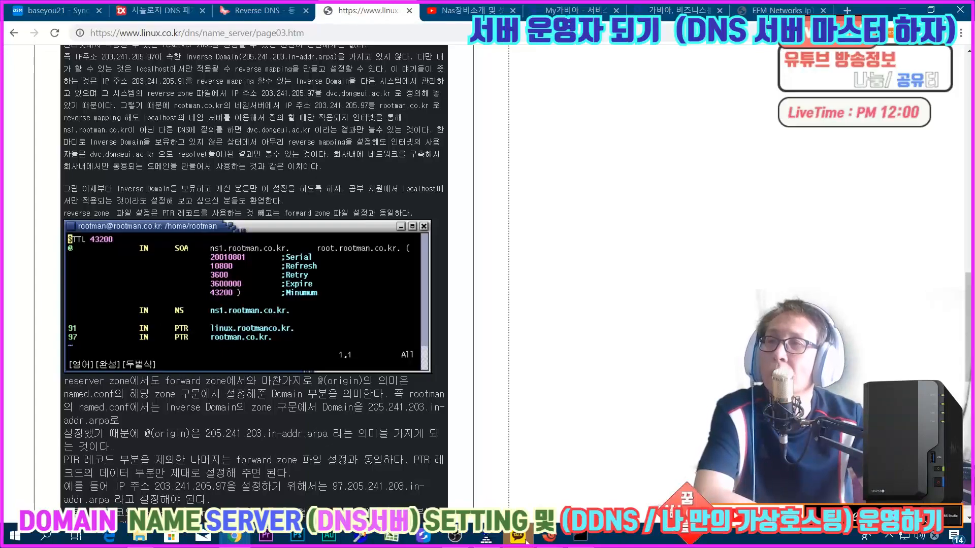
Step: Return to the Xshell terminal and examine the NS record for ns1.baseyou21.kr in the reverse zone file
{"action": "left_click", "coordinate": [549, 536]}
{"action": "left_click", "coordinate": [576, 496]}
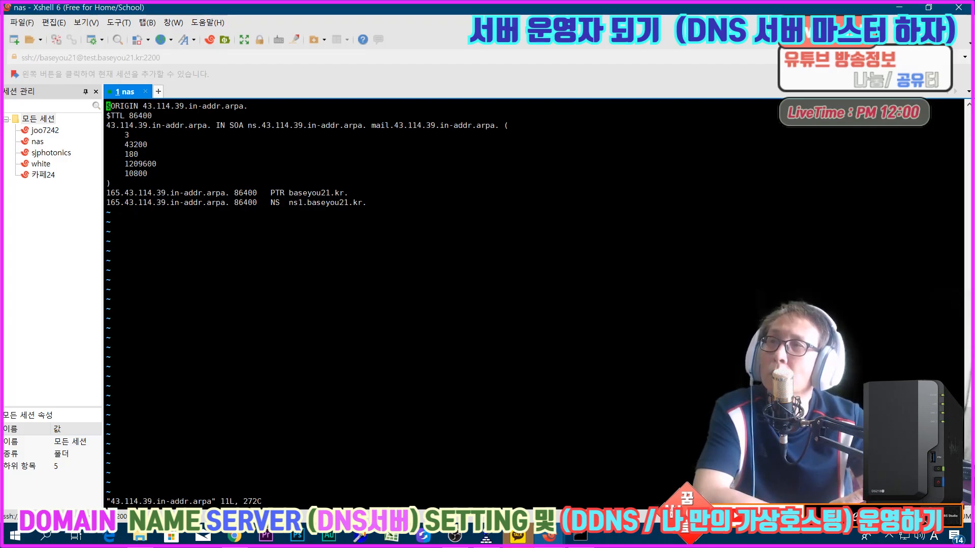
{"action": "left_click_drag", "start_coordinate": [266, 203], "coordinate": [375, 204]}
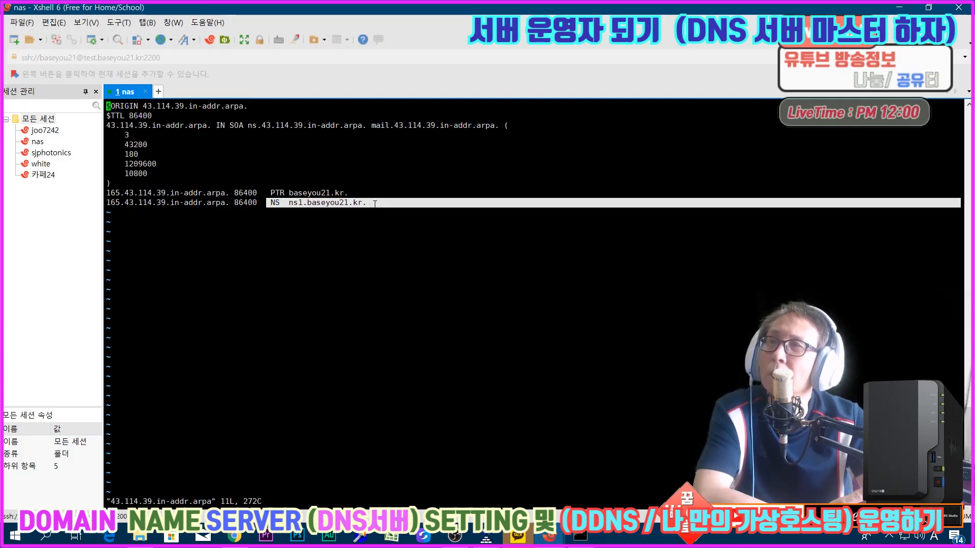
{"action": "left_click", "coordinate": [374, 203]}
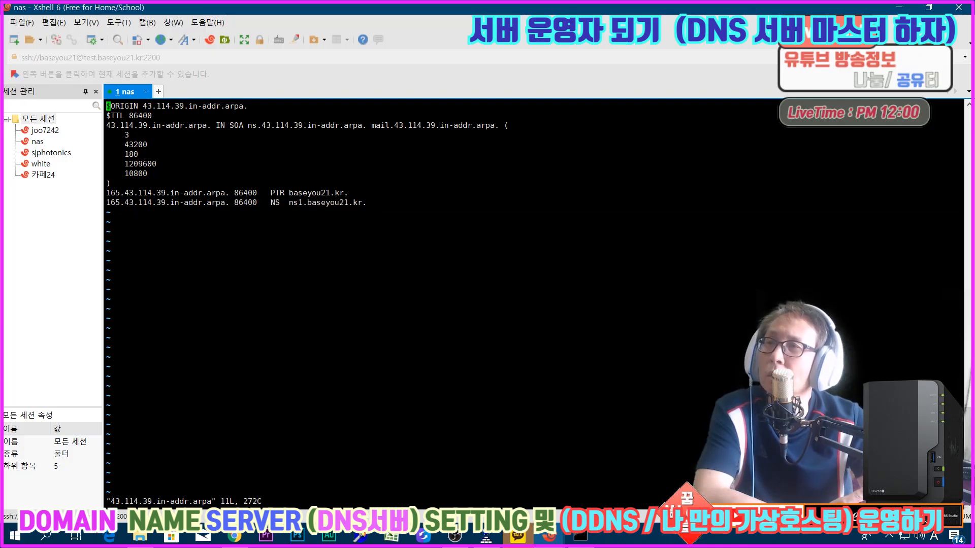
Step: Switch to DSM in Chrome, close the resource record list and show DNS Server's log in a maximized window
{"action": "left_click", "coordinate": [234, 536]}
{"action": "left_click", "coordinate": [71, 15]}
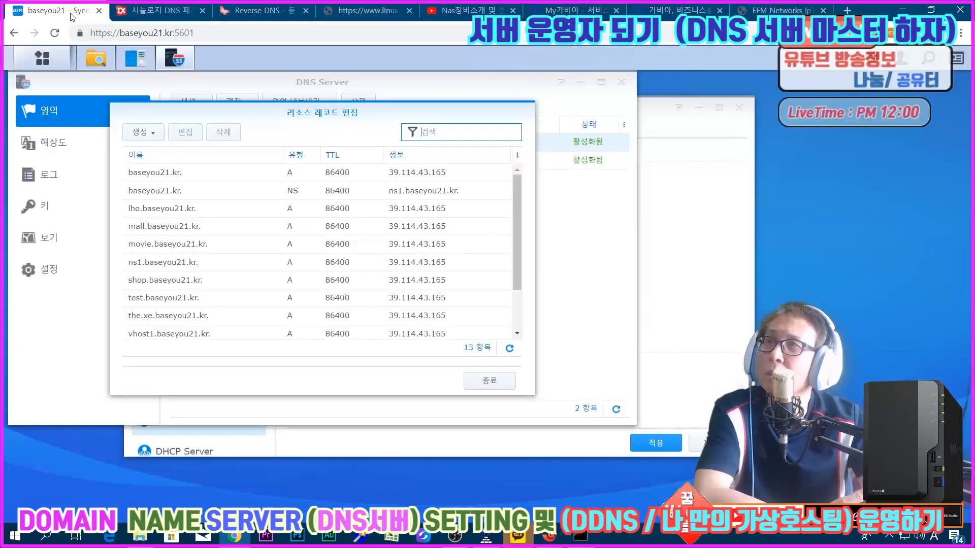
{"action": "left_click", "coordinate": [477, 381]}
{"action": "left_click", "coordinate": [41, 175]}
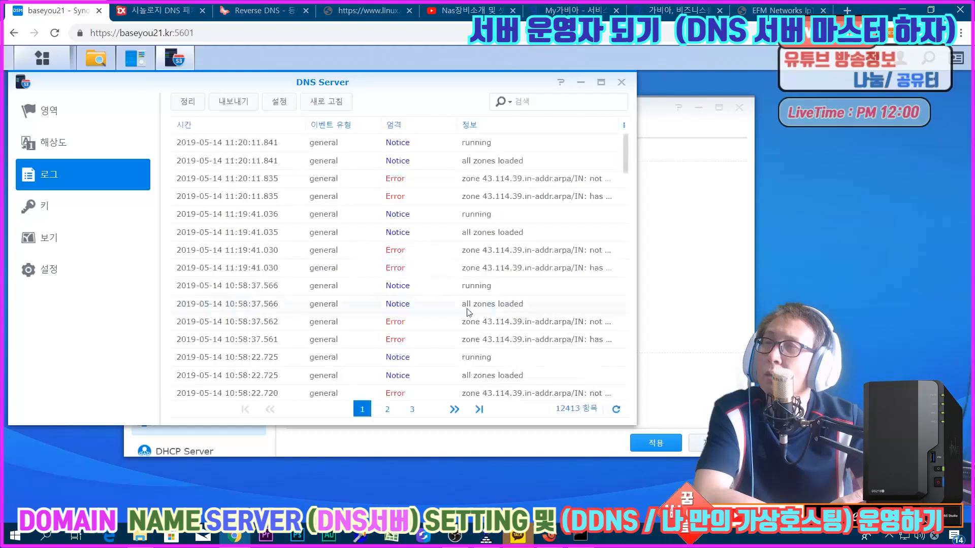
{"action": "left_click", "coordinate": [601, 82]}
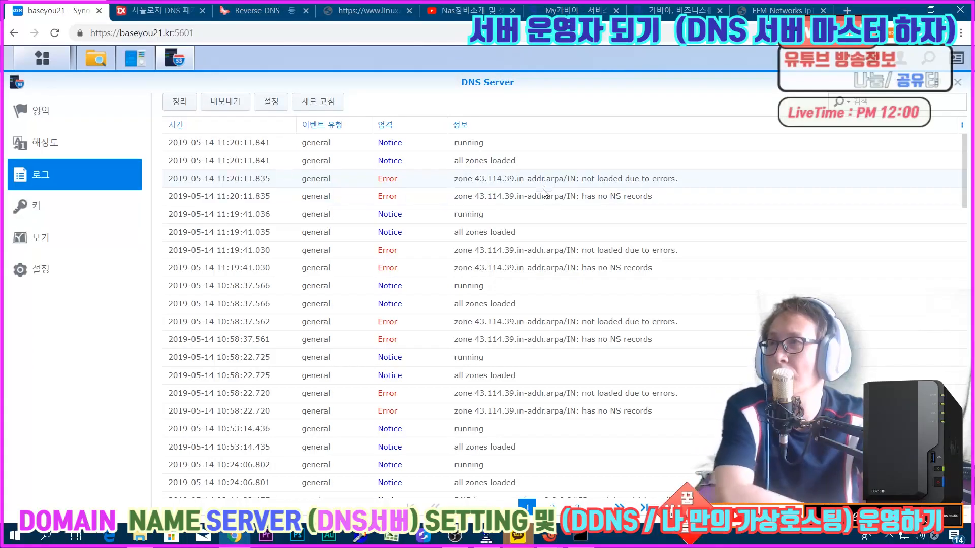
Step: Examine the newest error entries about zone 43.114.39.in-addr.arpa in the DNS Server log
{"action": "double_click", "coordinate": [535, 203]}
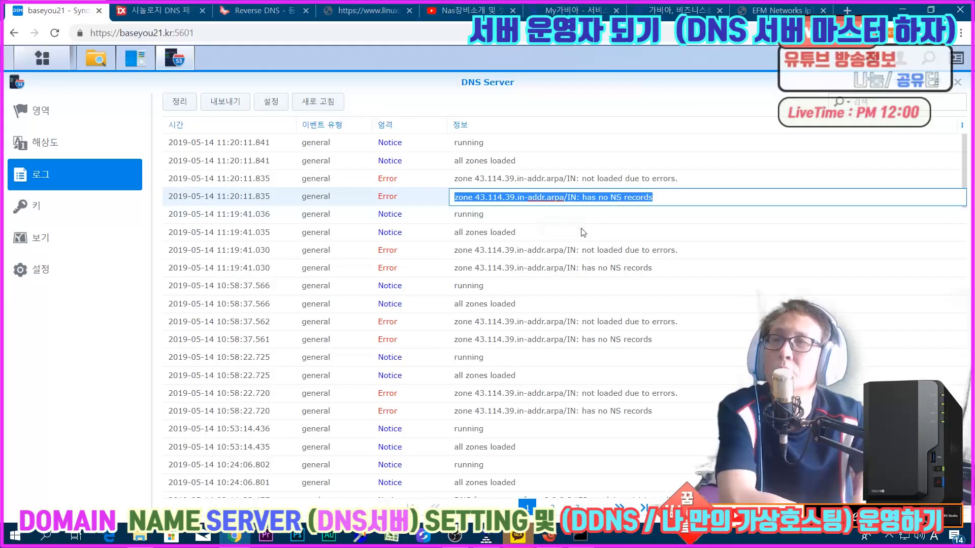
{"action": "left_click", "coordinate": [563, 186]}
{"action": "double_click", "coordinate": [562, 186]}
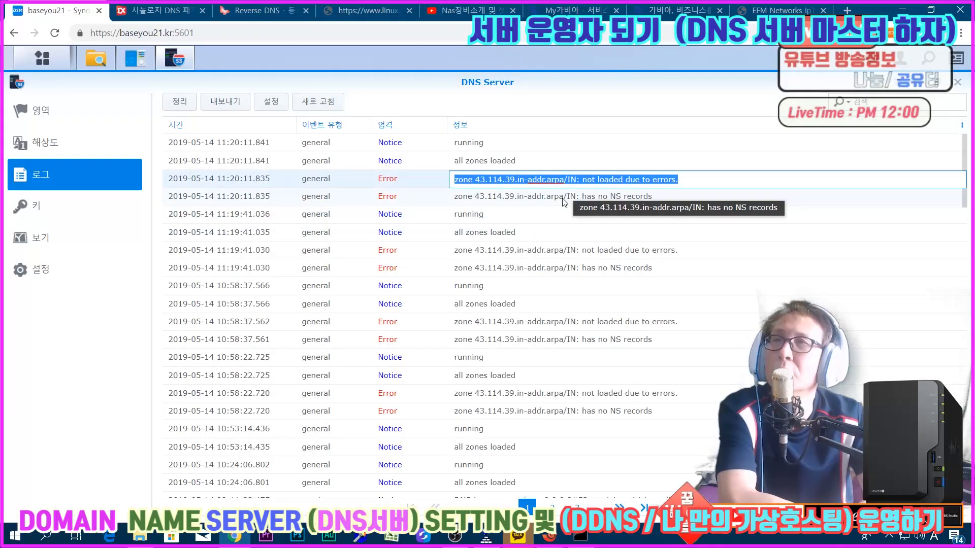
{"action": "double_click", "coordinate": [564, 198]}
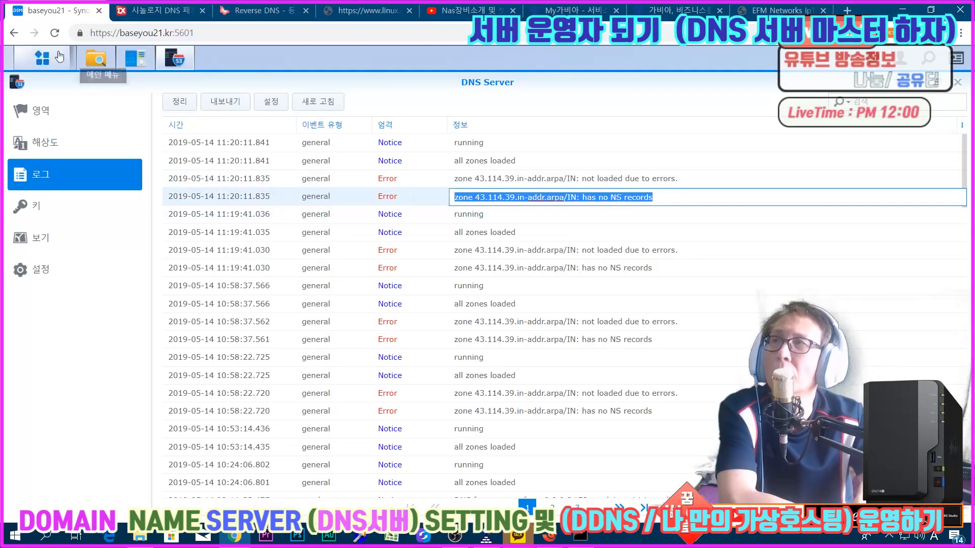
Step: Review the NS and PTR resource records of the 43.114.39.in-addr.arpa zone, then close the list
{"action": "left_click", "coordinate": [39, 114]}
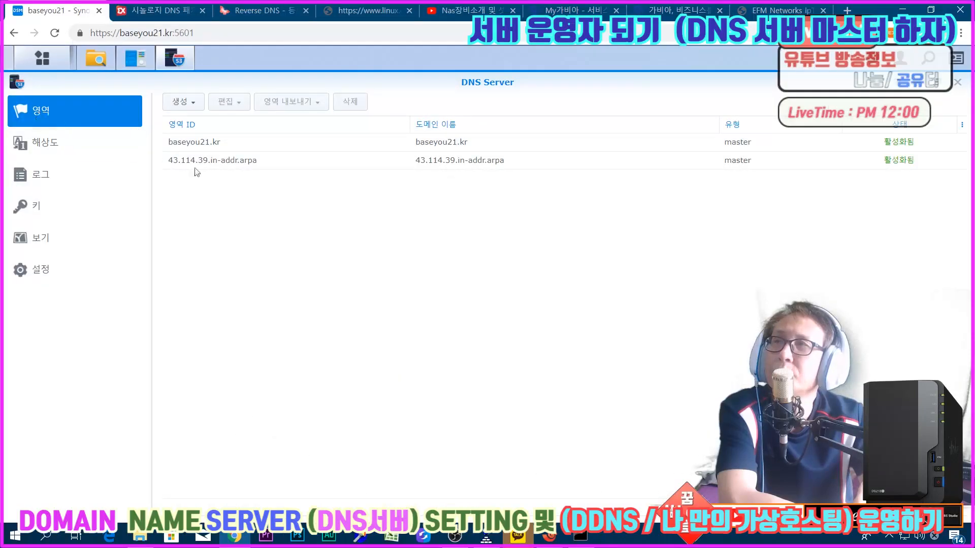
{"action": "left_click", "coordinate": [267, 168]}
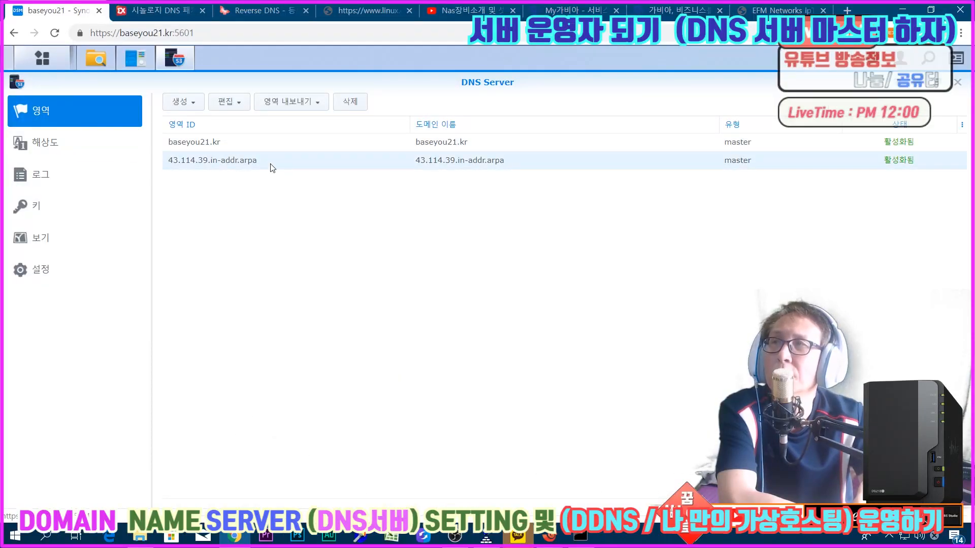
{"action": "double_click", "coordinate": [271, 168]}
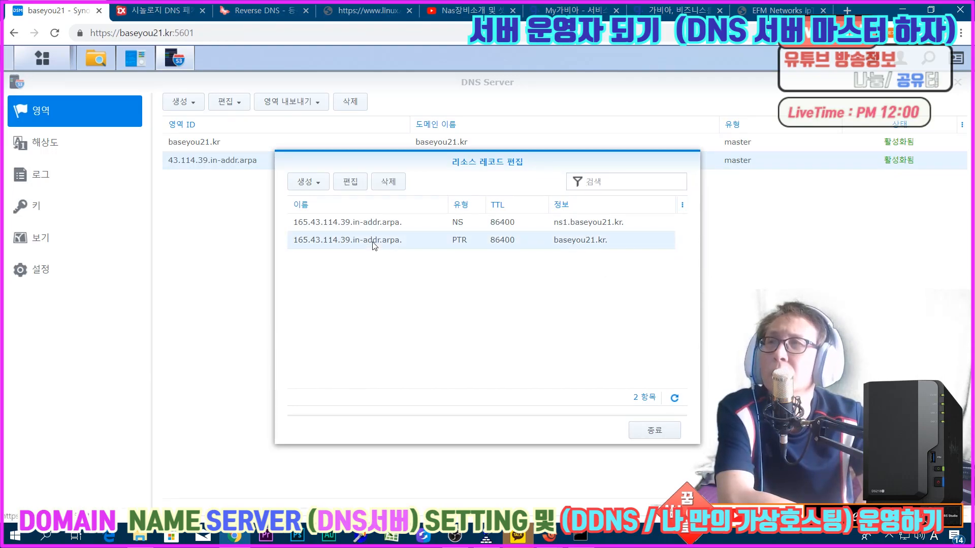
{"action": "left_click", "coordinate": [654, 431]}
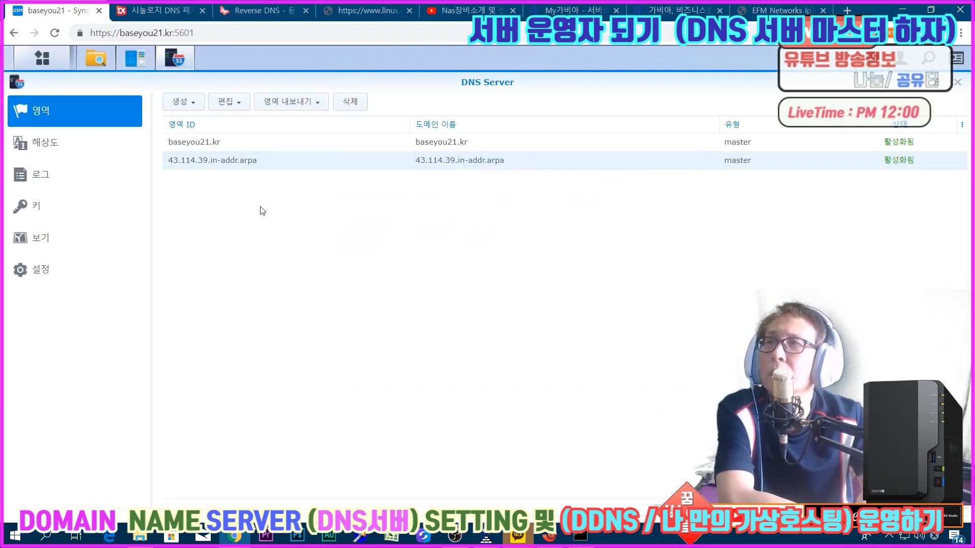
Step: Delete the 43.114.39.in-addr.arpa reverse zone from DNS Server and confirm the deletion
{"action": "right_click", "coordinate": [239, 160]}
{"action": "left_click", "coordinate": [210, 171]}
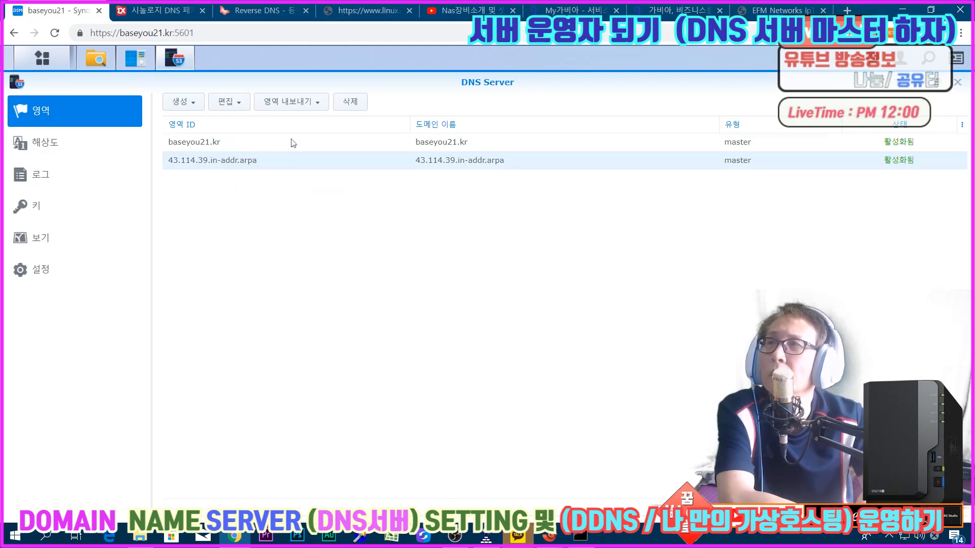
{"action": "left_click", "coordinate": [342, 101]}
{"action": "left_click", "coordinate": [498, 320]}
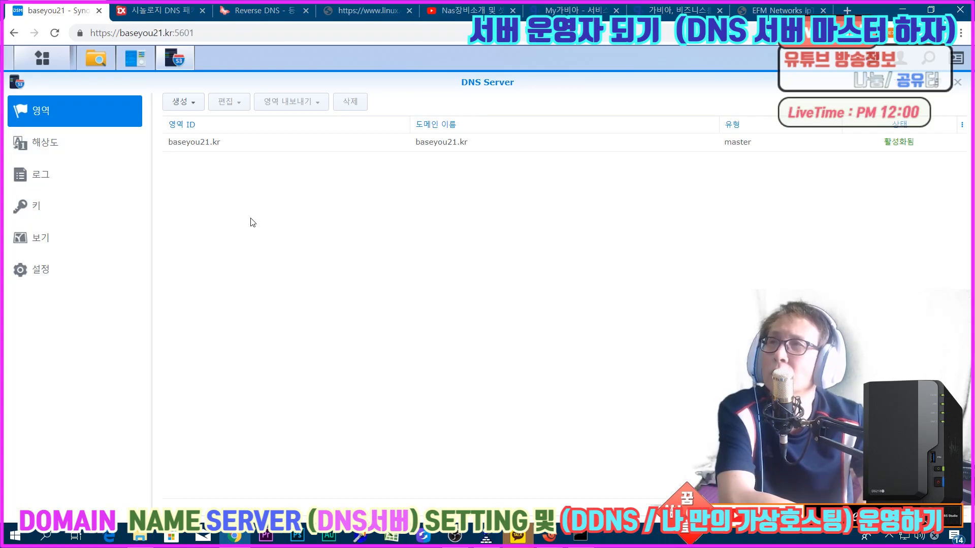
Step: Restore the DNS Server window to its smaller size, move it aside and close the Control Panel window behind it
{"action": "left_click", "coordinate": [200, 147]}
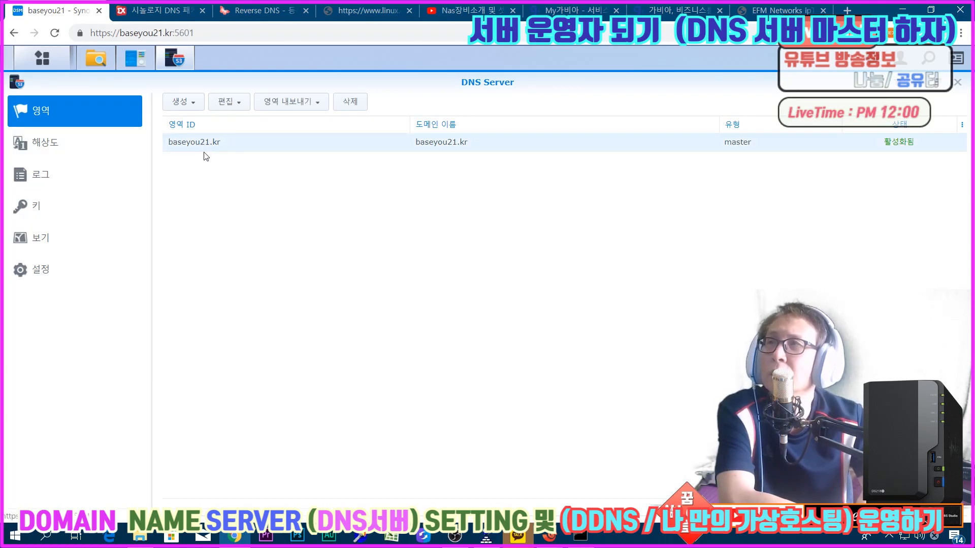
{"action": "double_click", "coordinate": [342, 78]}
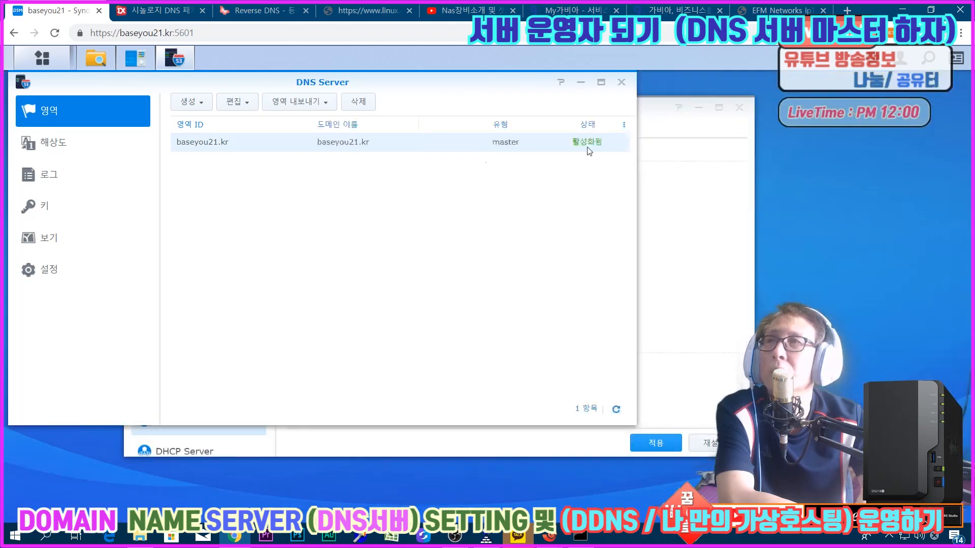
{"action": "left_click_drag", "start_coordinate": [358, 79], "coordinate": [661, 84]}
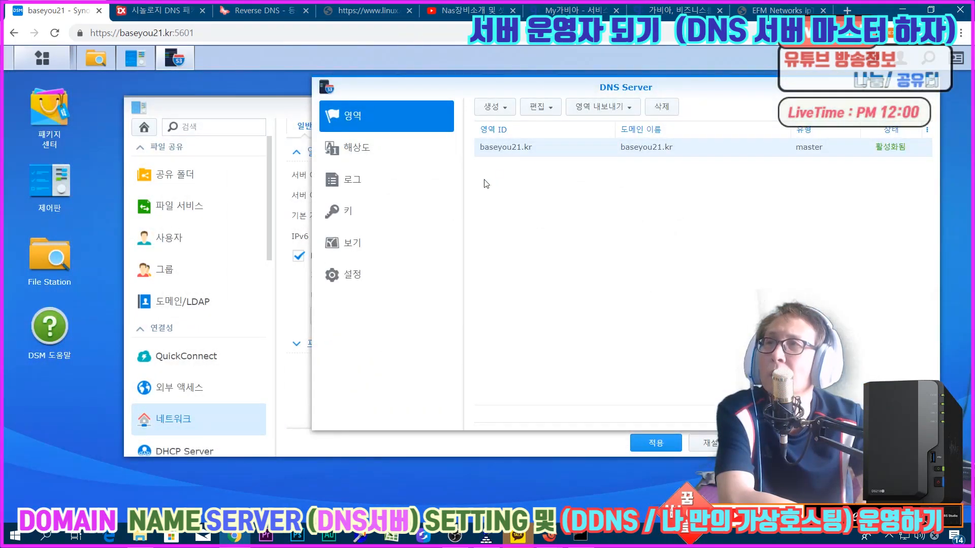
{"action": "left_click", "coordinate": [244, 102]}
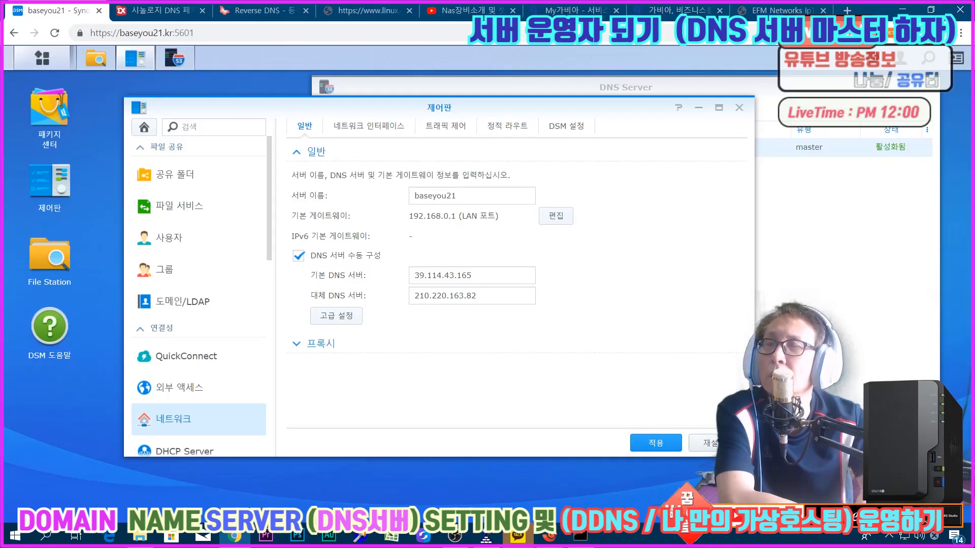
{"action": "left_click", "coordinate": [739, 107]}
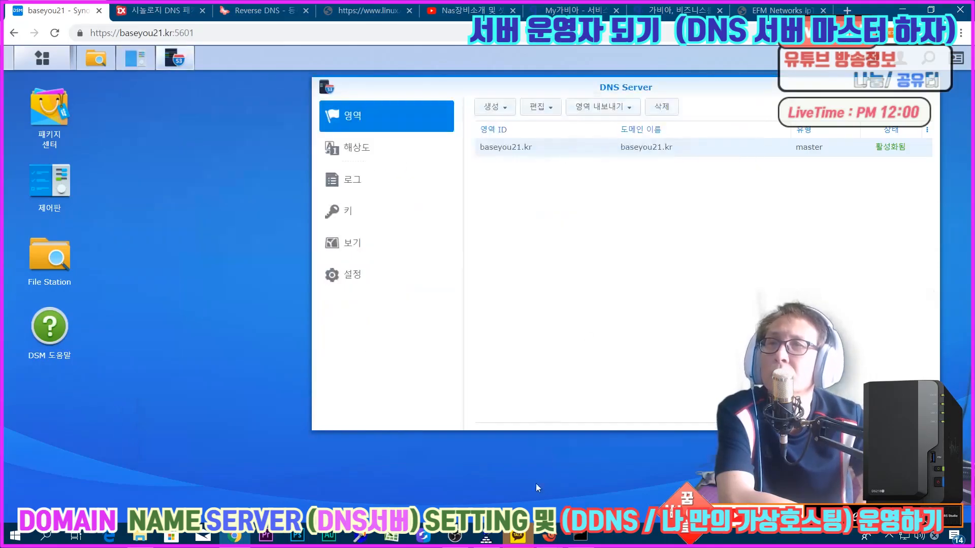
Step: Return to the Xshell terminal and quit vi in the 43.114.39.in-addr.arpa file without saving
{"action": "left_click", "coordinate": [554, 530]}
{"action": "left_click", "coordinate": [600, 477]}
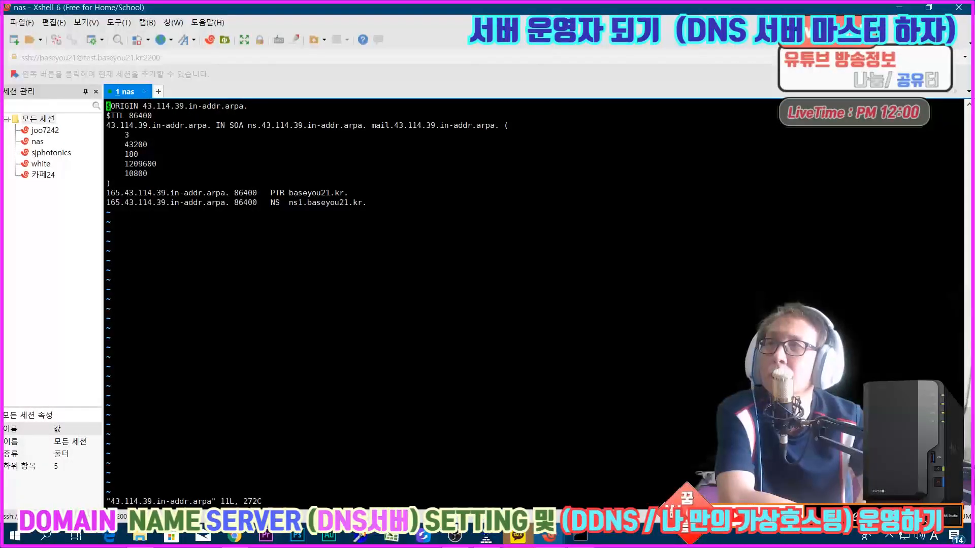
{"action": "type", "text": ":q"}
{"action": "key", "text": "Return"}
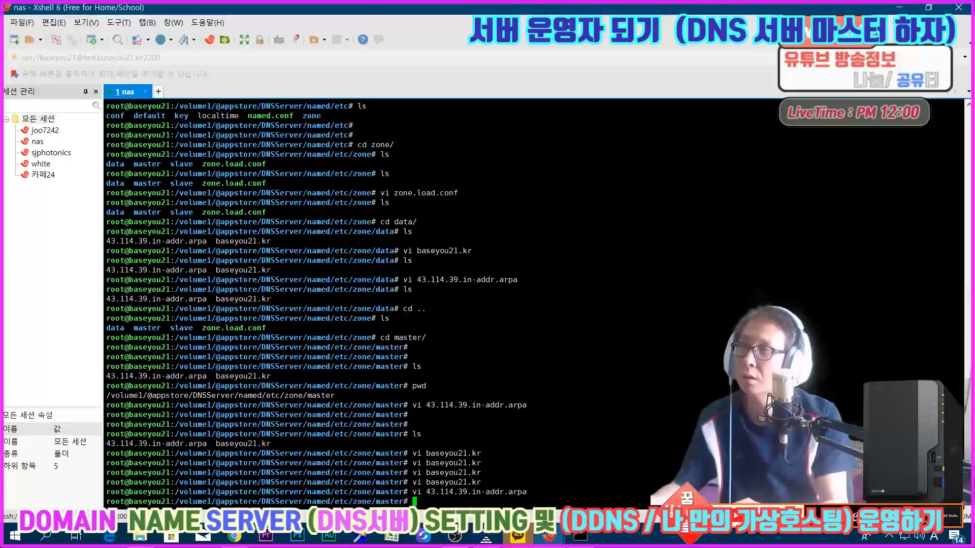
Step: Leave the zone master directory and change to the root directory in the SSH session
{"action": "key", "text": "Return"}
{"action": "key", "text": "Return"}
{"action": "key", "text": "Return"}
{"action": "key", "text": "Return"}
{"action": "key", "text": "Return"}
{"action": "key", "text": "Return"}
{"action": "type", "text": "cd /"}
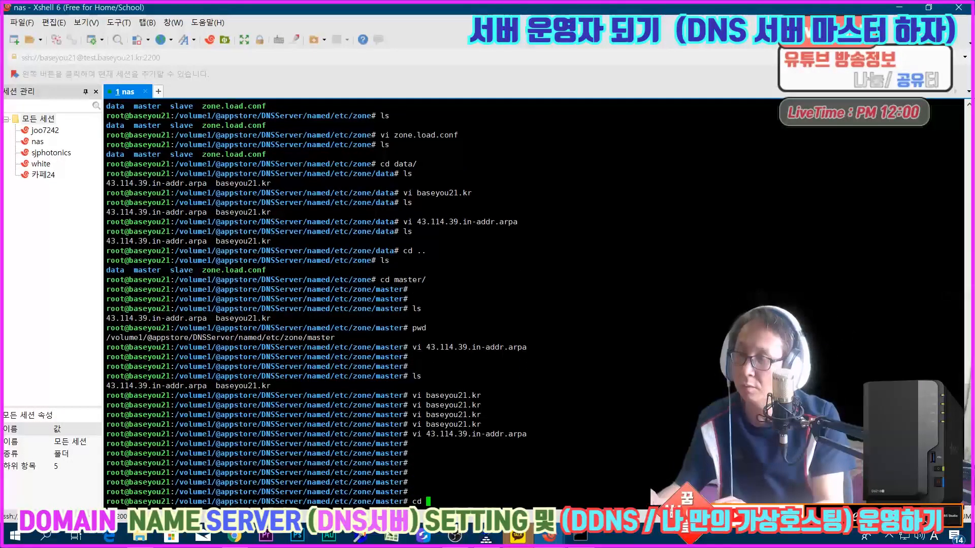
{"action": "key", "text": "Return"}
{"action": "key", "text": "Return"}
{"action": "key", "text": "Return"}
{"action": "key", "text": "Return"}
Step: Look up baseyou21.kr with nslookup from the root directory
{"action": "type", "text": "nsl"}
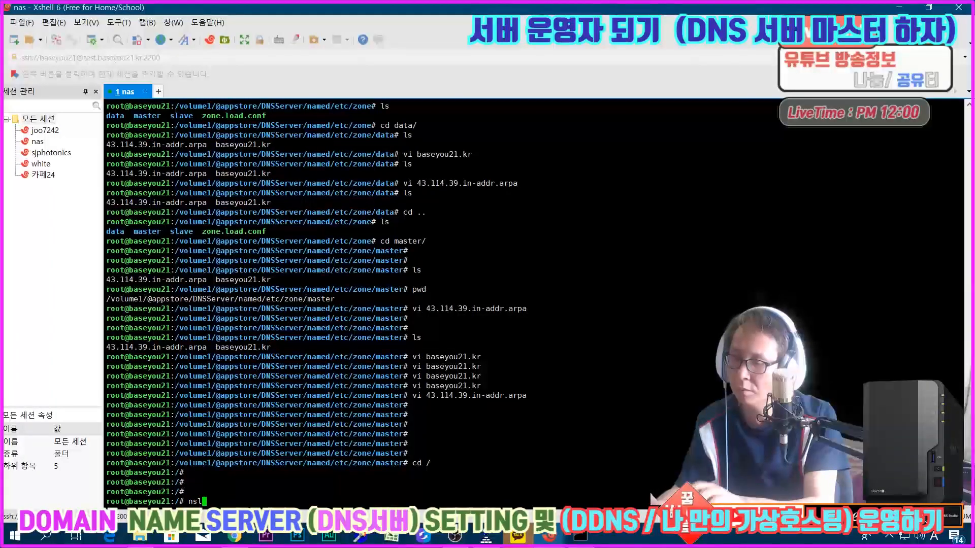
{"action": "type", "text": "ookup "}
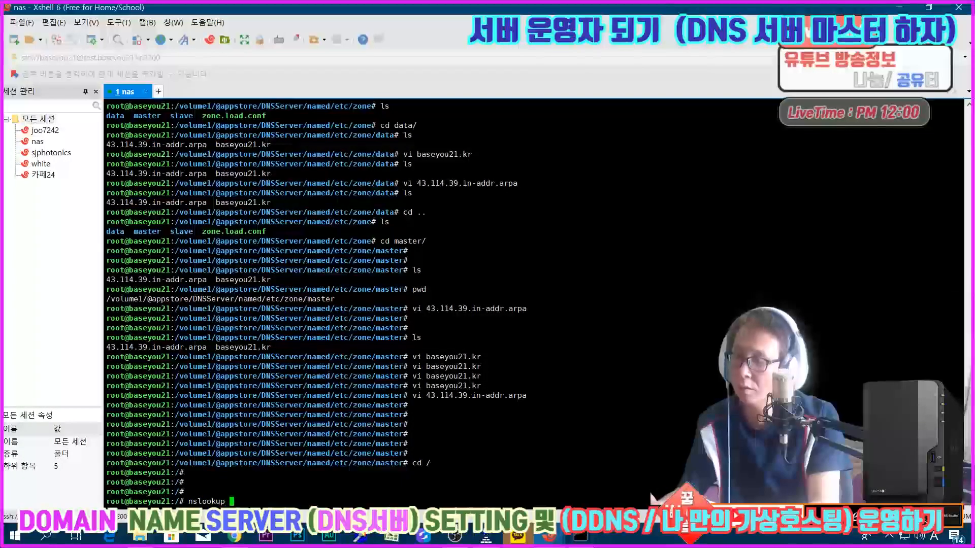
{"action": "type", "text": "baseyo"}
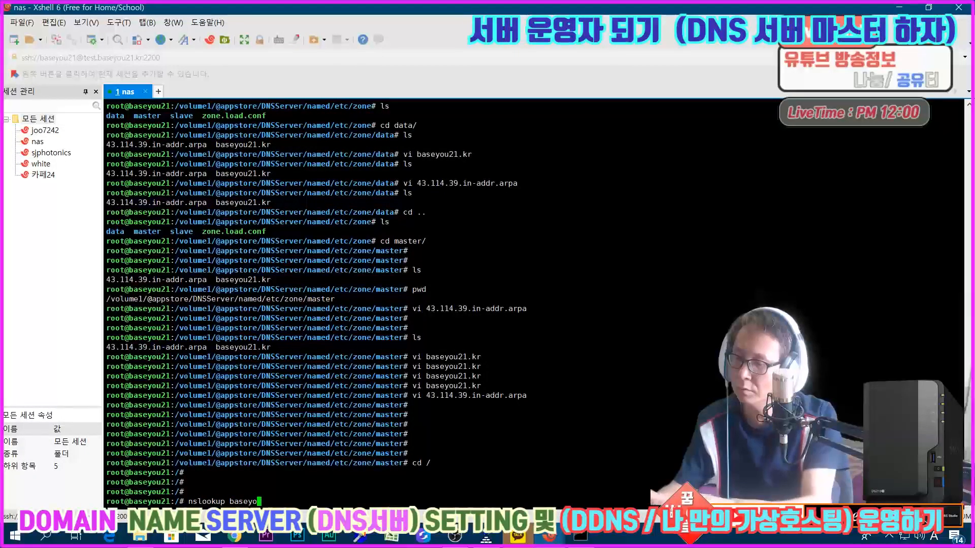
{"action": "type", "text": "u21.kr"}
{"action": "key", "text": "Return"}
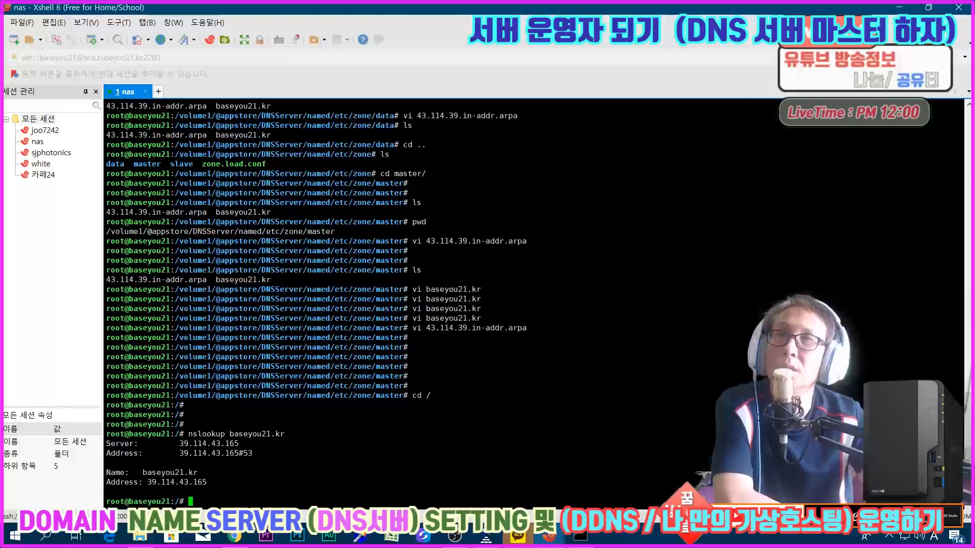
Step: Shrink the Xshell window and move it aside, then switch to DSM and minimize the DNS Server window
{"action": "left_click", "coordinate": [928, 7]}
{"action": "left_click_drag", "start_coordinate": [669, 83], "coordinate": [160, 76]}
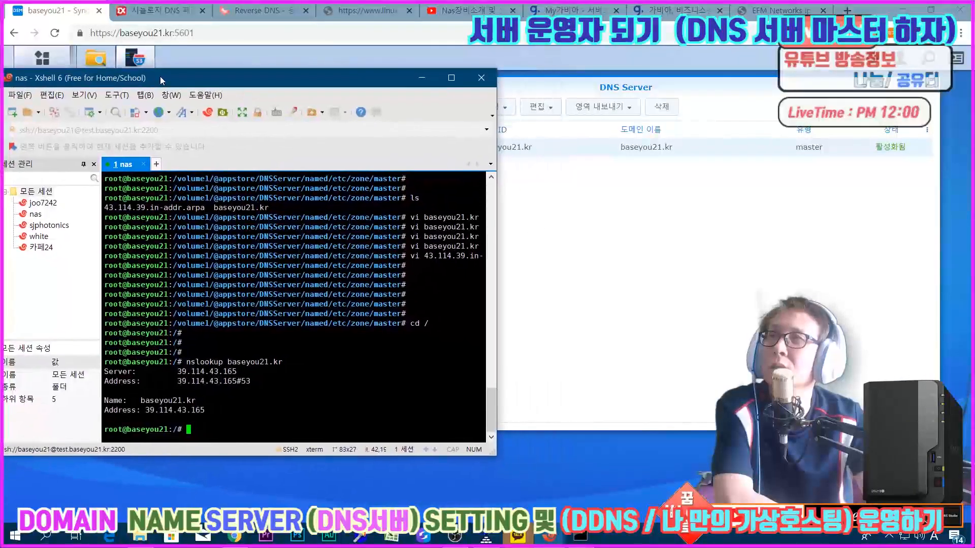
{"action": "left_click", "coordinate": [601, 186]}
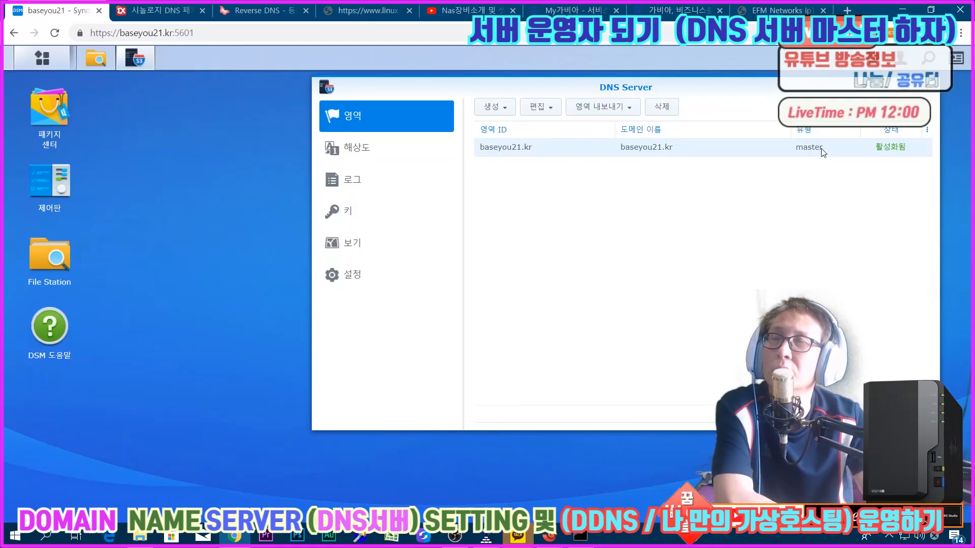
{"action": "left_click_drag", "start_coordinate": [652, 87], "coordinate": [346, 76]}
{"action": "left_click", "coordinate": [135, 59]}
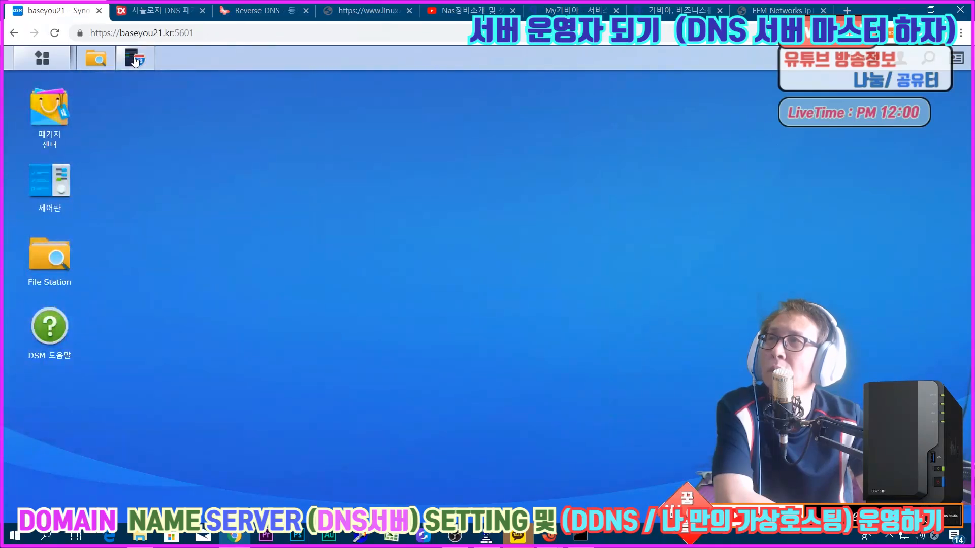
Step: Open Package Center from the DSM desktop and show the details page of the installed DNS Server package
{"action": "left_click", "coordinate": [42, 57]}
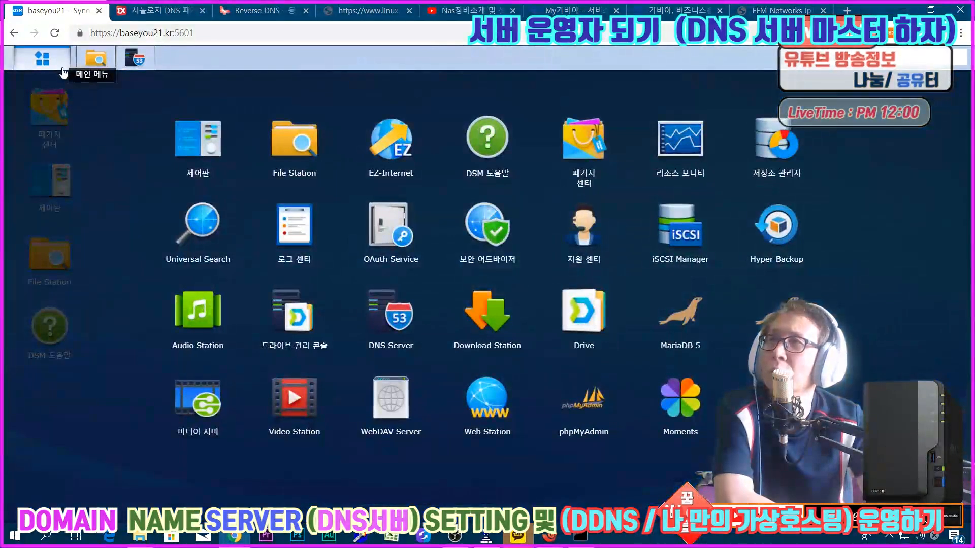
{"action": "left_click", "coordinate": [51, 107]}
{"action": "left_click", "coordinate": [51, 106]}
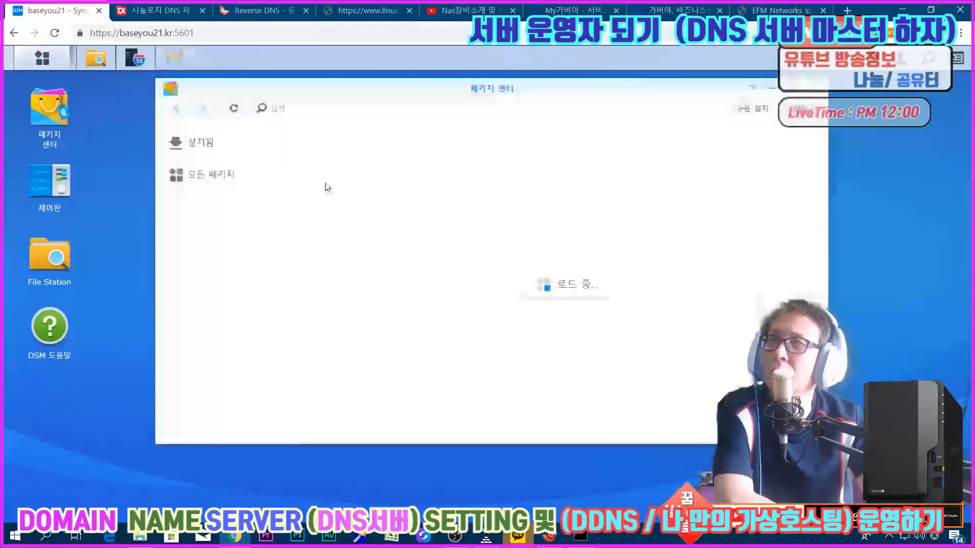
{"action": "left_click", "coordinate": [246, 153]}
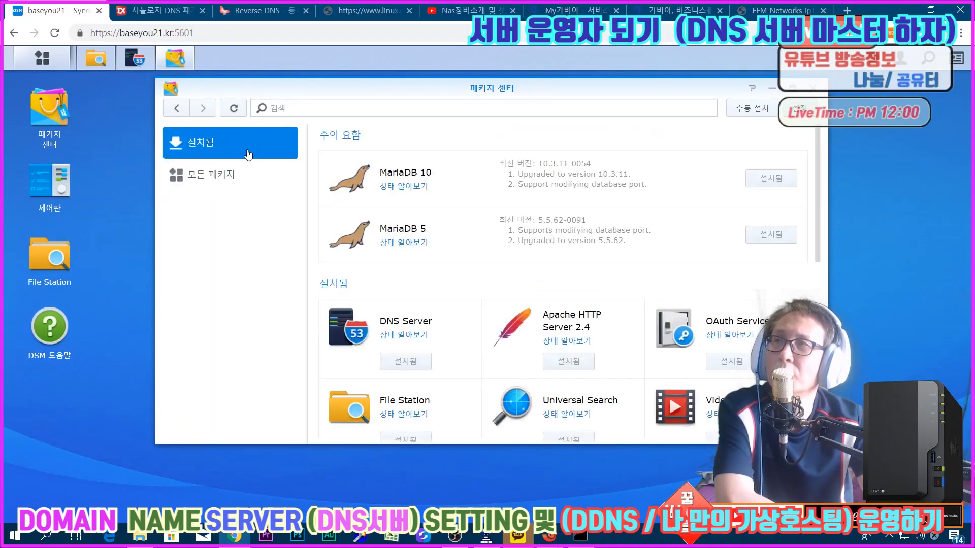
{"action": "left_click", "coordinate": [421, 329]}
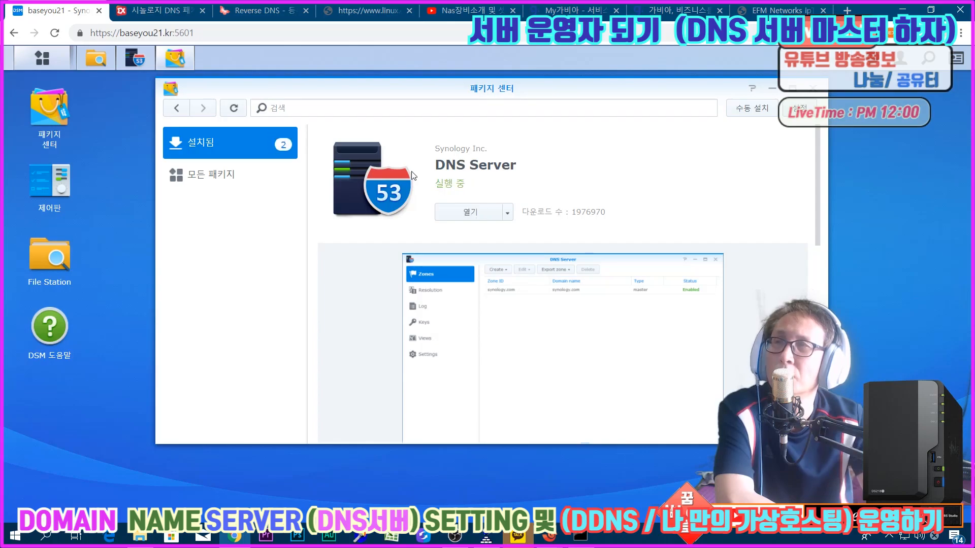
Step: Stop the DNS Server package and confirm the stop
{"action": "left_click", "coordinate": [506, 216]}
{"action": "left_click", "coordinate": [472, 233]}
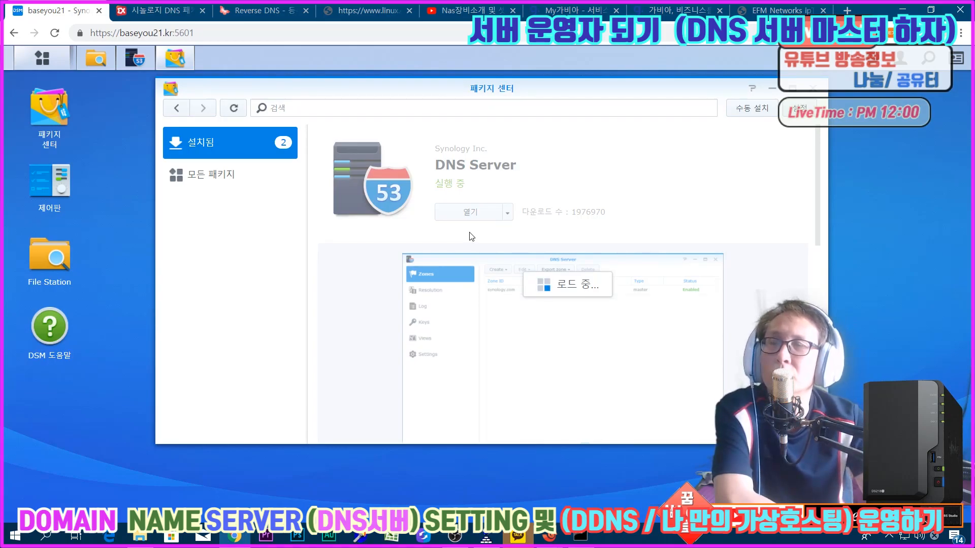
{"action": "left_click", "coordinate": [502, 283]}
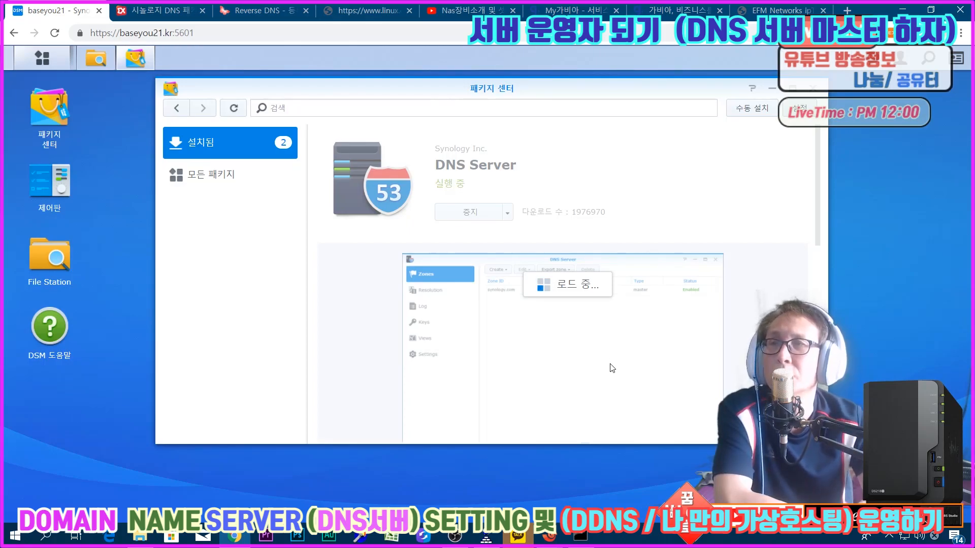
Step: Switch to the nas session in Xshell and repeat the nslookup of baseyou21.kr with DNS Server stopped
{"action": "mouse_move", "coordinate": [554, 542]}
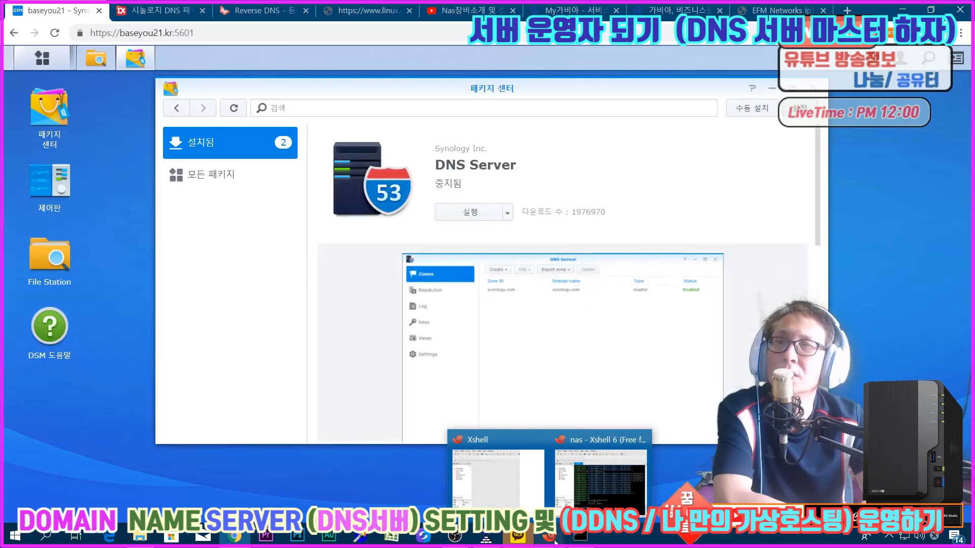
{"action": "left_click", "coordinate": [634, 483]}
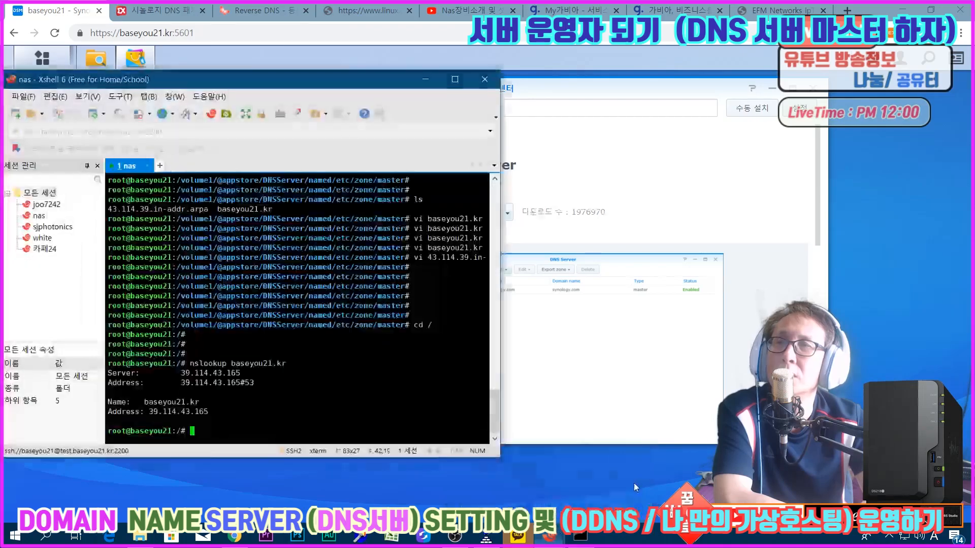
{"action": "key", "text": "Up"}
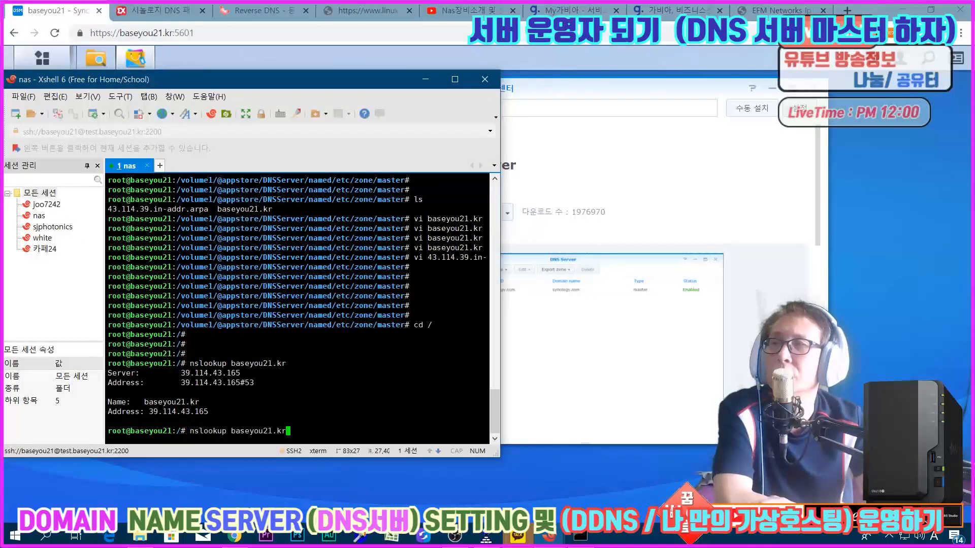
{"action": "key", "text": "Return"}
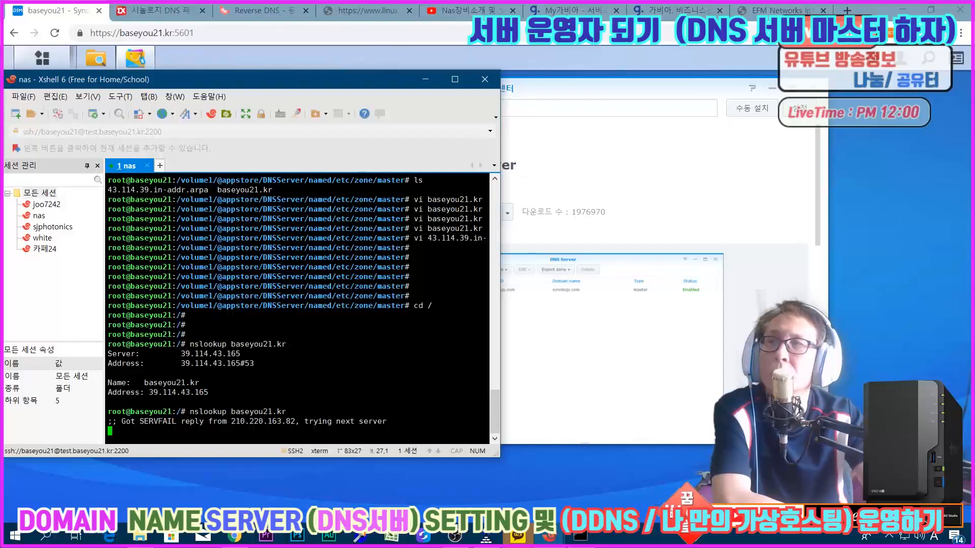
Step: Return to DSM, check the main menu for DNS Server, and run the stopped package again from Package Center
{"action": "left_click", "coordinate": [421, 80]}
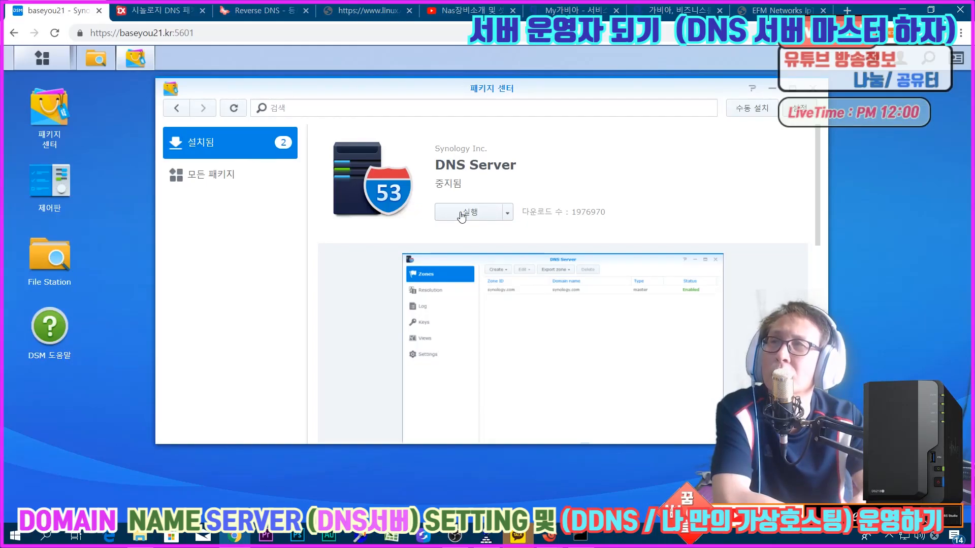
{"action": "left_click", "coordinate": [58, 60]}
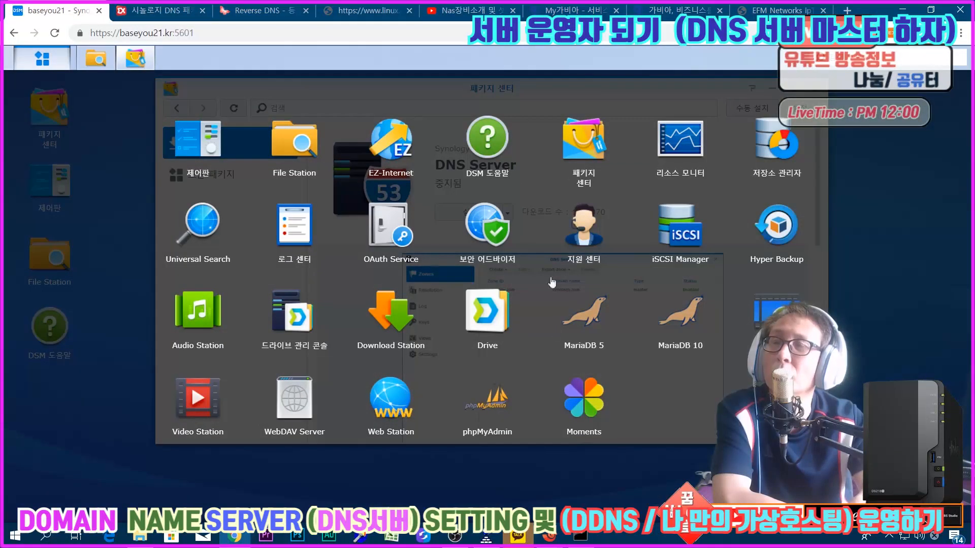
{"action": "left_click", "coordinate": [45, 59]}
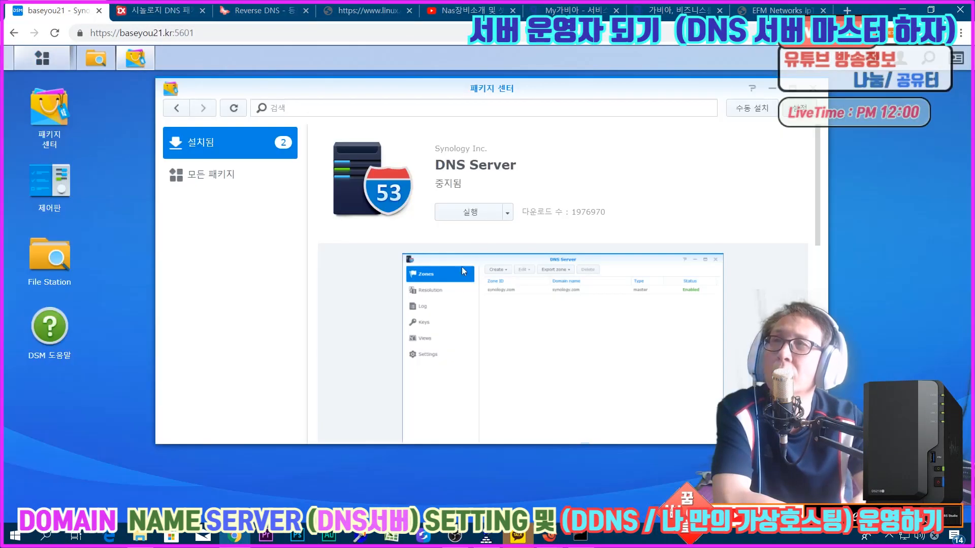
{"action": "left_click", "coordinate": [463, 213]}
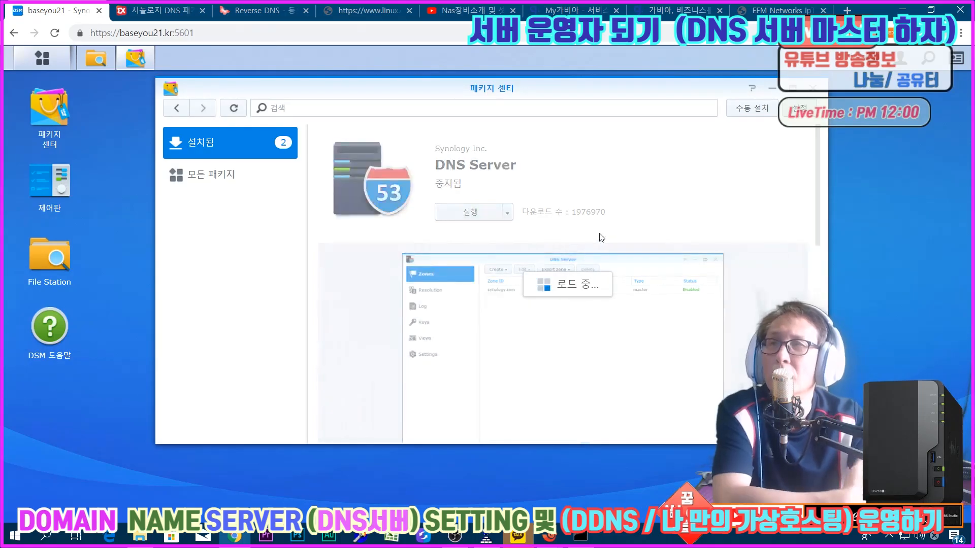
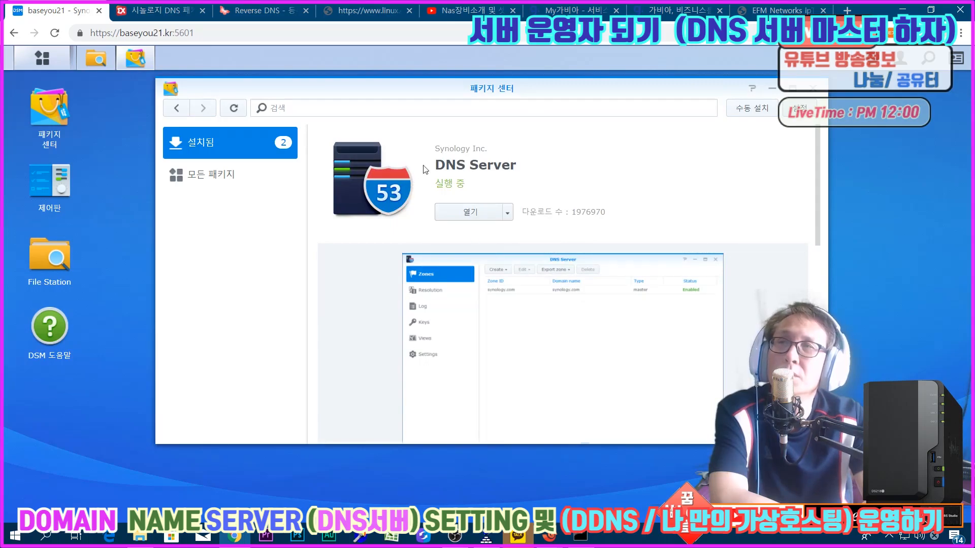
Step: Switch to the nas session in Xshell, repeat the nslookup of baseyou21.kr with DNS Server running, and minimize the terminal
{"action": "left_click", "coordinate": [557, 538]}
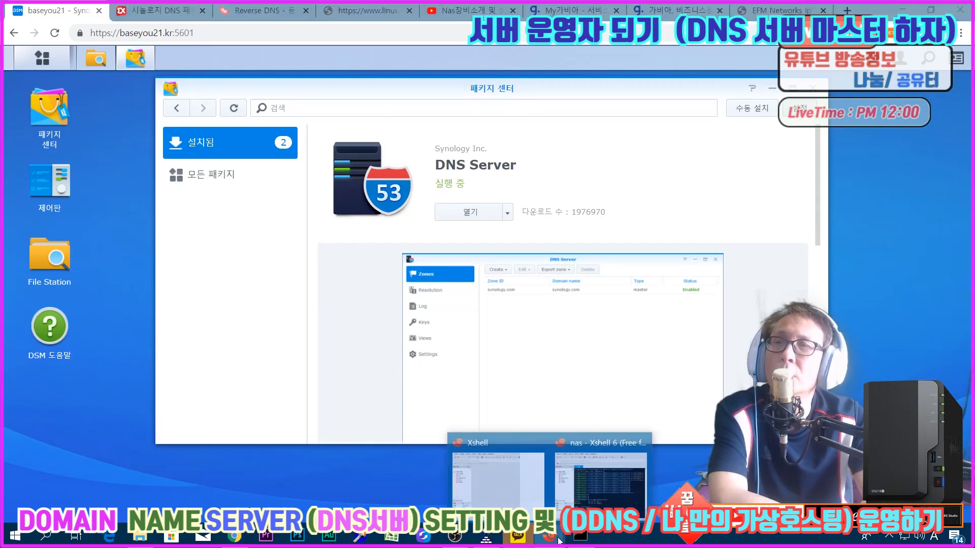
{"action": "left_click", "coordinate": [590, 488]}
{"action": "key", "text": "Up"}
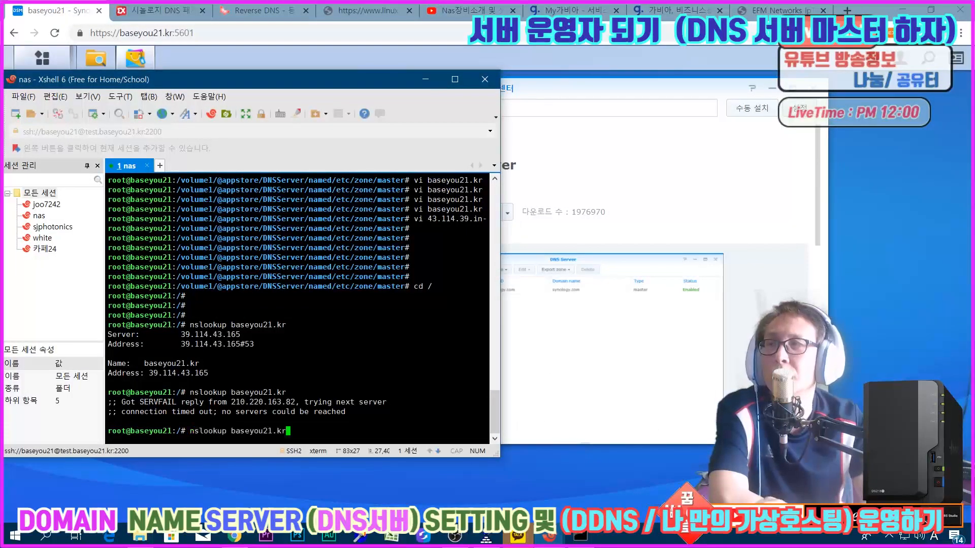
{"action": "key", "text": "Return"}
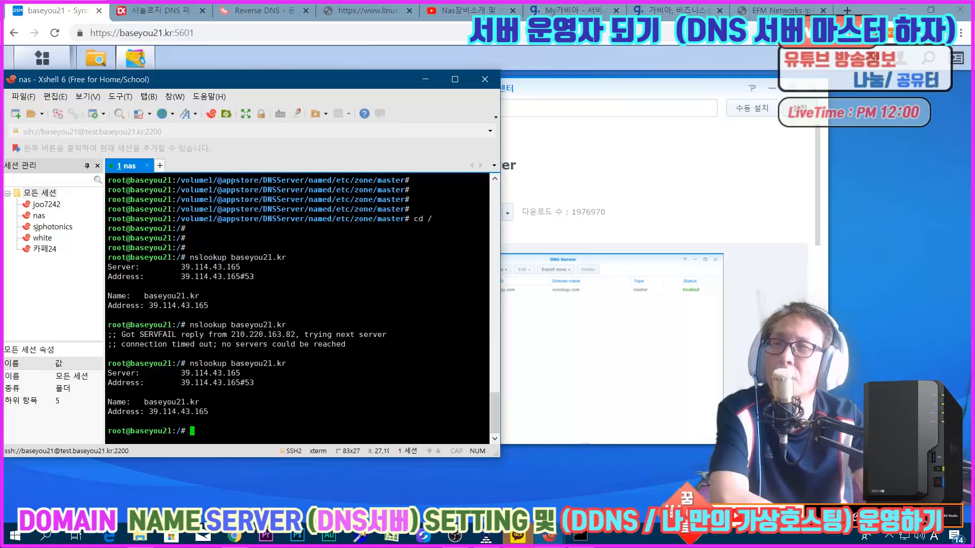
{"action": "left_click", "coordinate": [426, 79]}
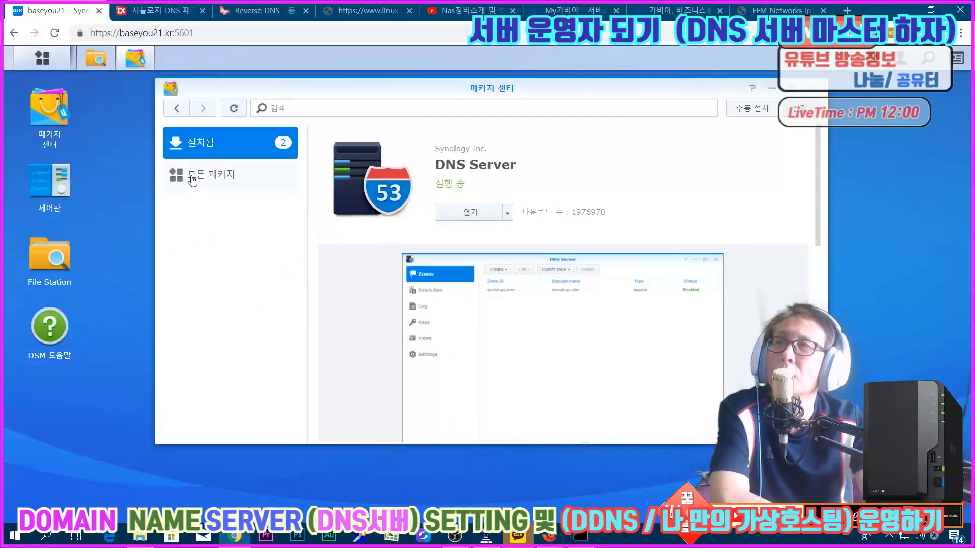
Step: Open DNS Server from the DSM main menu and examine the newest entries in its log
{"action": "left_click", "coordinate": [66, 59]}
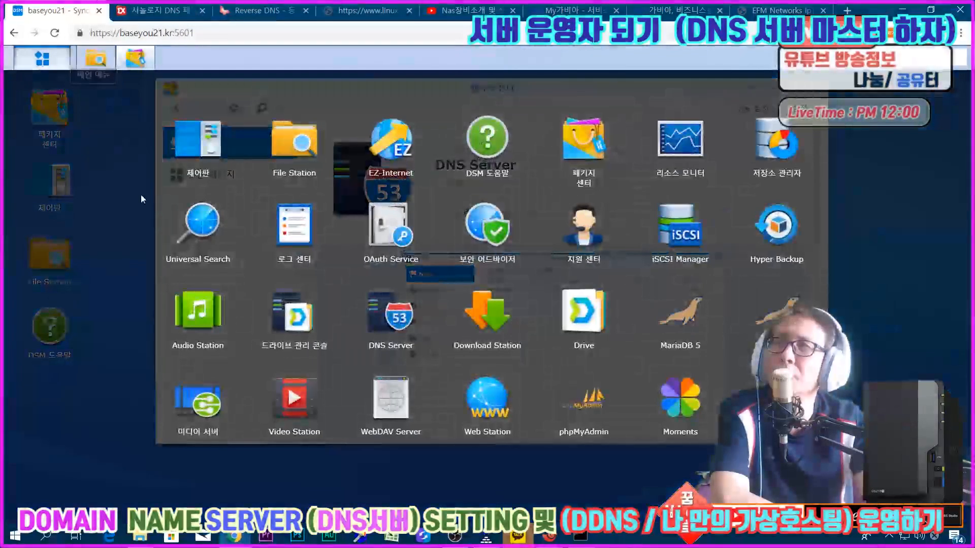
{"action": "left_click", "coordinate": [391, 325]}
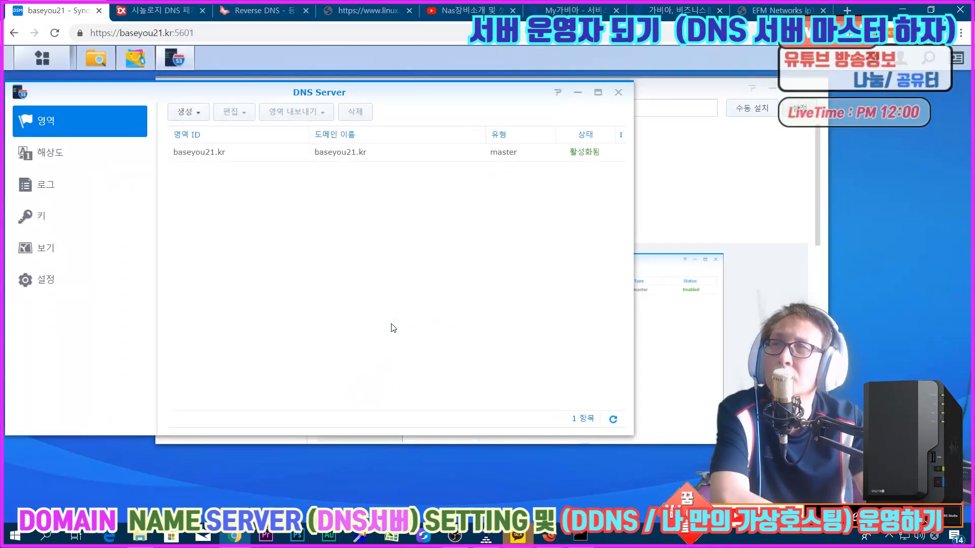
{"action": "left_click", "coordinate": [57, 178]}
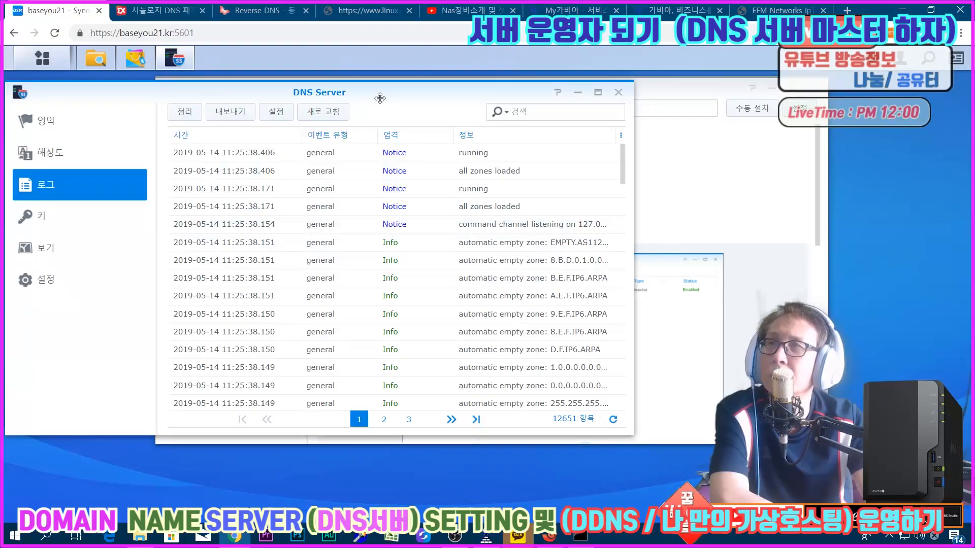
{"action": "left_click_drag", "start_coordinate": [371, 88], "coordinate": [477, 95]}
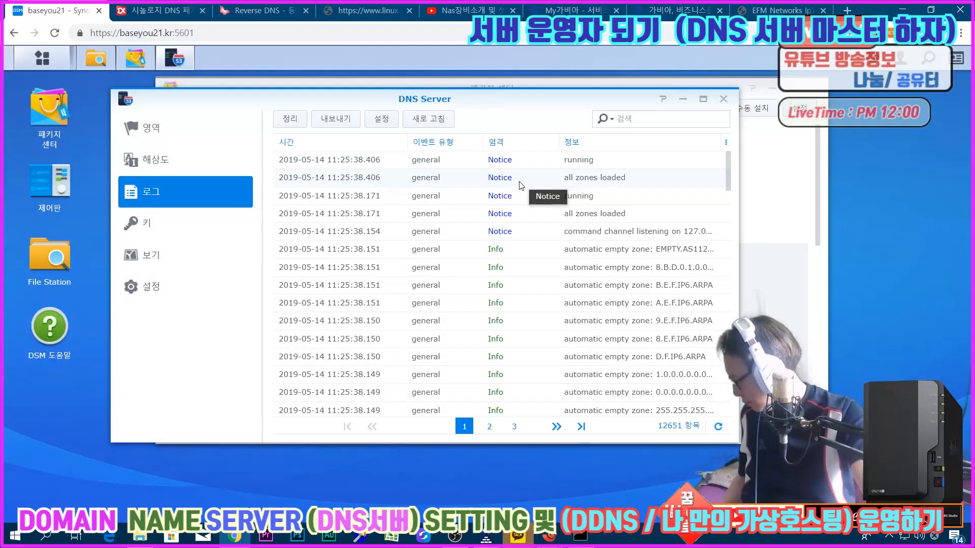
Step: Start a new master zone in DNS Server as a reverse zone with the domain name 43.114.39 under .in-addr.arpa
{"action": "left_click", "coordinate": [132, 126]}
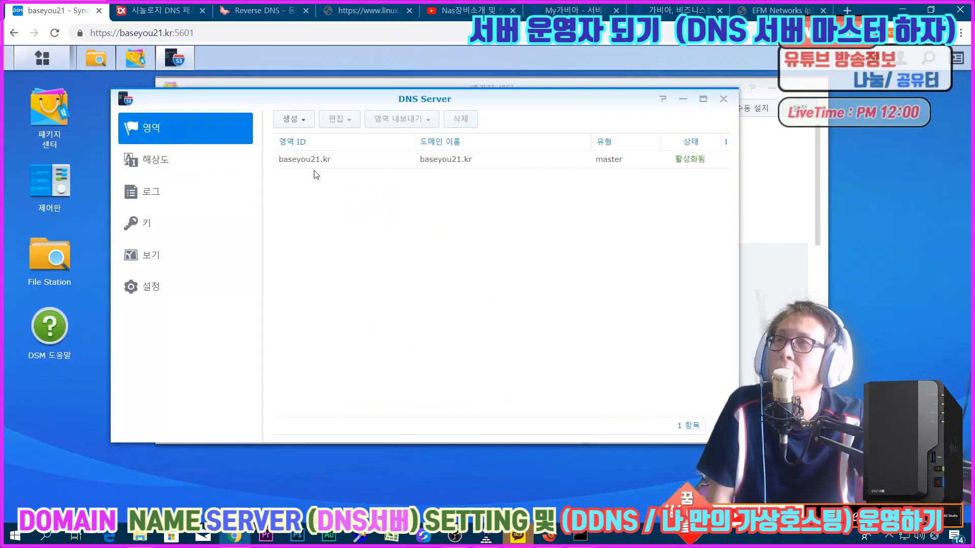
{"action": "left_click", "coordinate": [291, 119]}
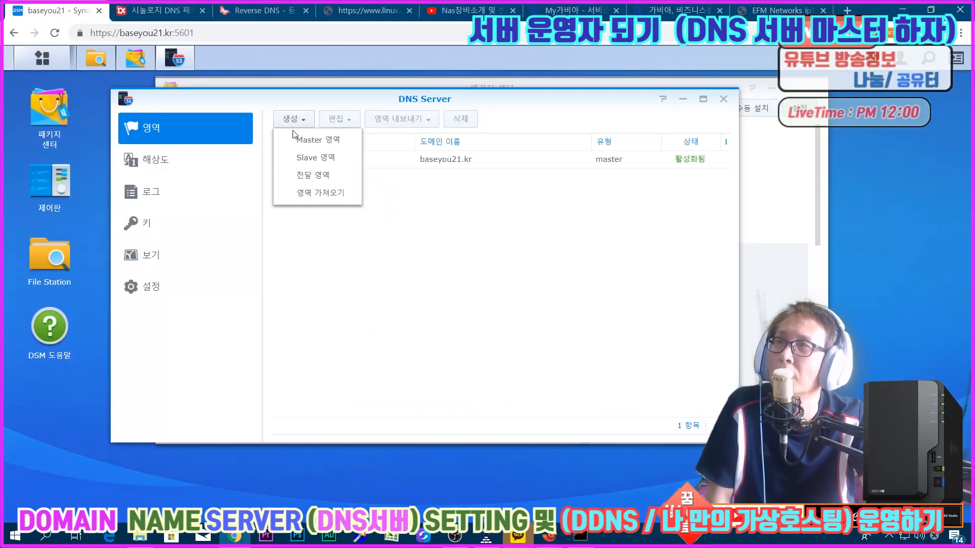
{"action": "left_click", "coordinate": [294, 138]}
{"action": "left_click", "coordinate": [500, 104]}
{"action": "left_click", "coordinate": [487, 144]}
{"action": "left_click", "coordinate": [457, 126]}
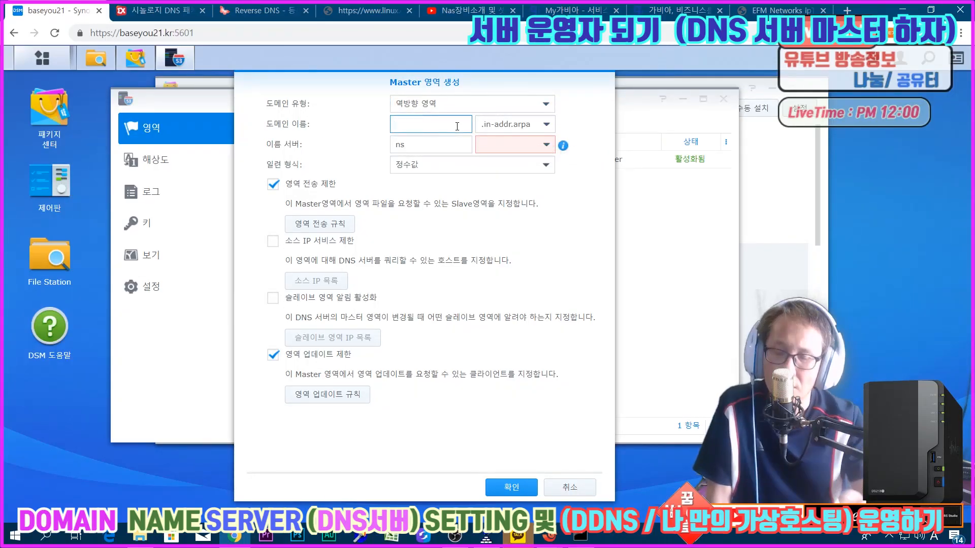
{"action": "type", "text": "43.114.39"}
{"action": "left_click", "coordinate": [436, 143]}
{"action": "left_click", "coordinate": [448, 127]}
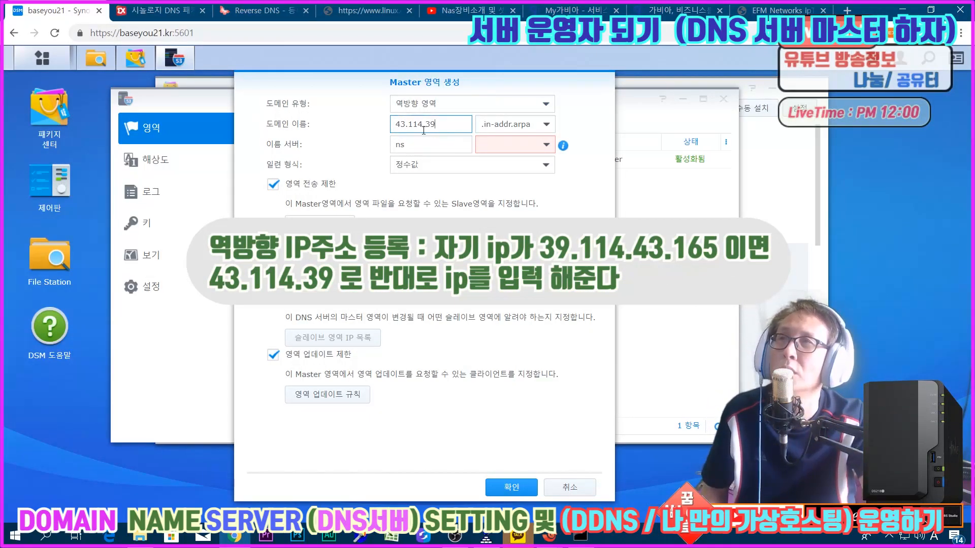
Step: Set the reverse zone's name server to ns1 with the domain baseyou21.kr and create the zone
{"action": "left_click", "coordinate": [401, 144]}
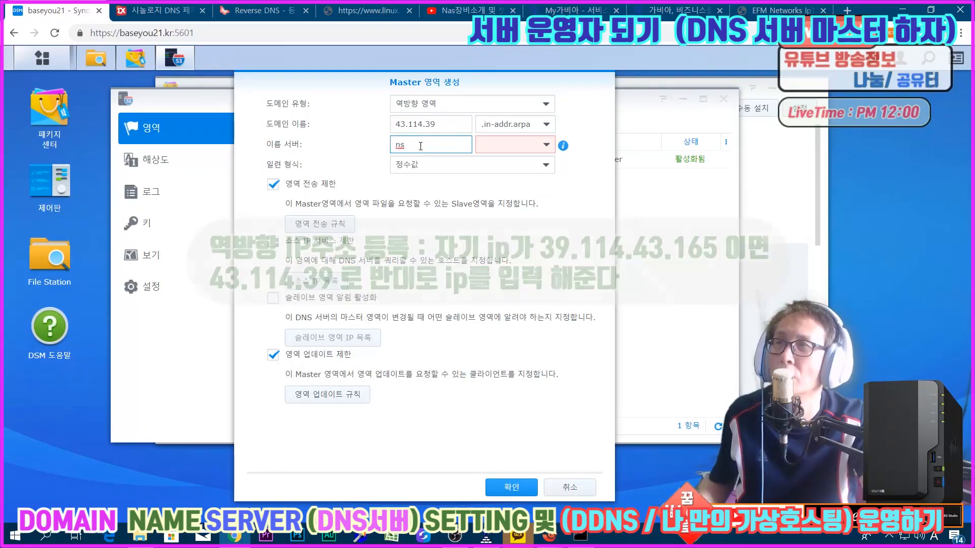
{"action": "type", "text": "1"}
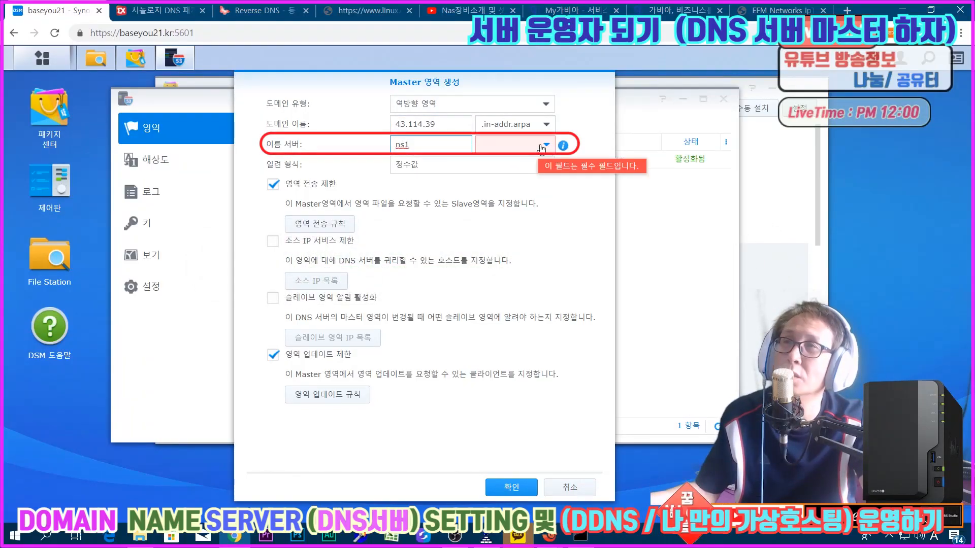
{"action": "left_click", "coordinate": [513, 145]}
{"action": "left_click", "coordinate": [515, 172]}
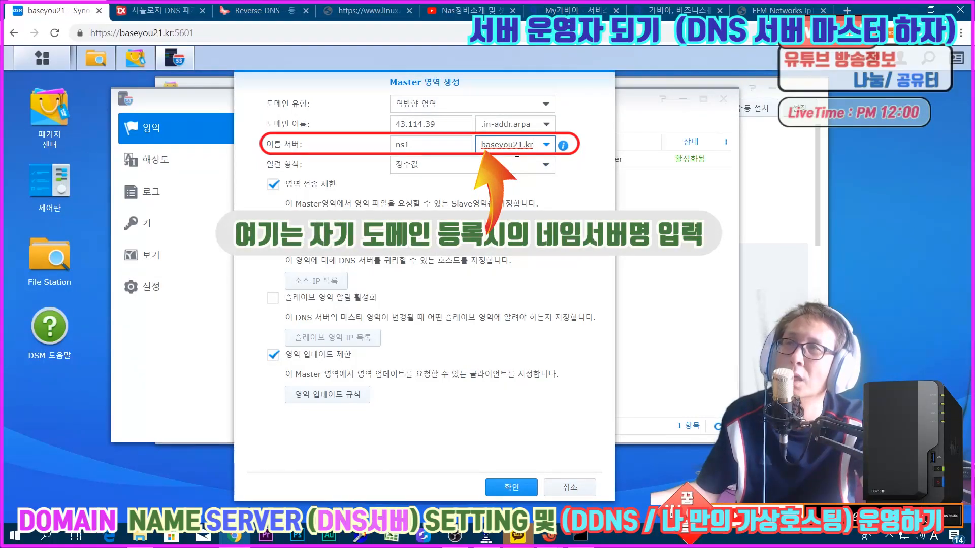
{"action": "left_click", "coordinate": [506, 488]}
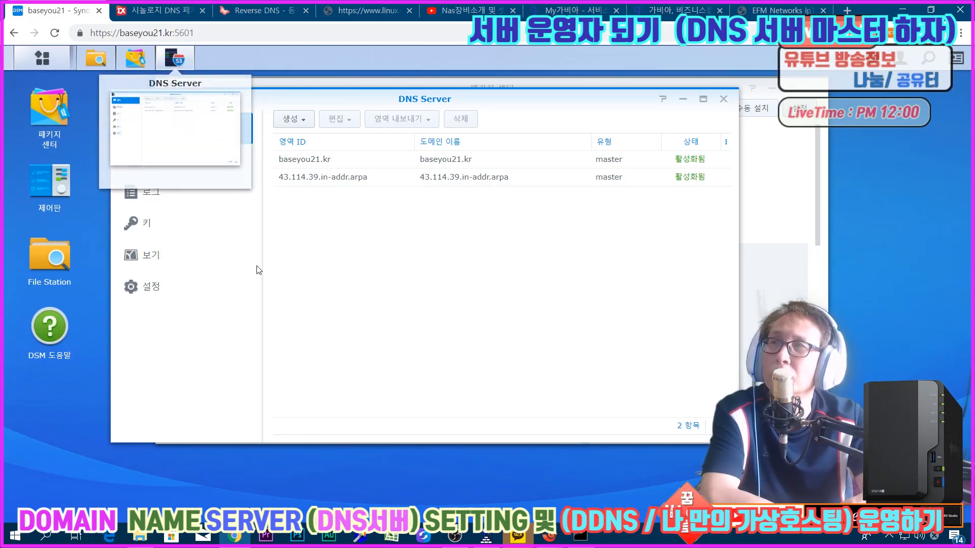
Step: Check the DNS Server log, return to Package Center, and stop the DNS Server package with confirmation
{"action": "left_click", "coordinate": [152, 195]}
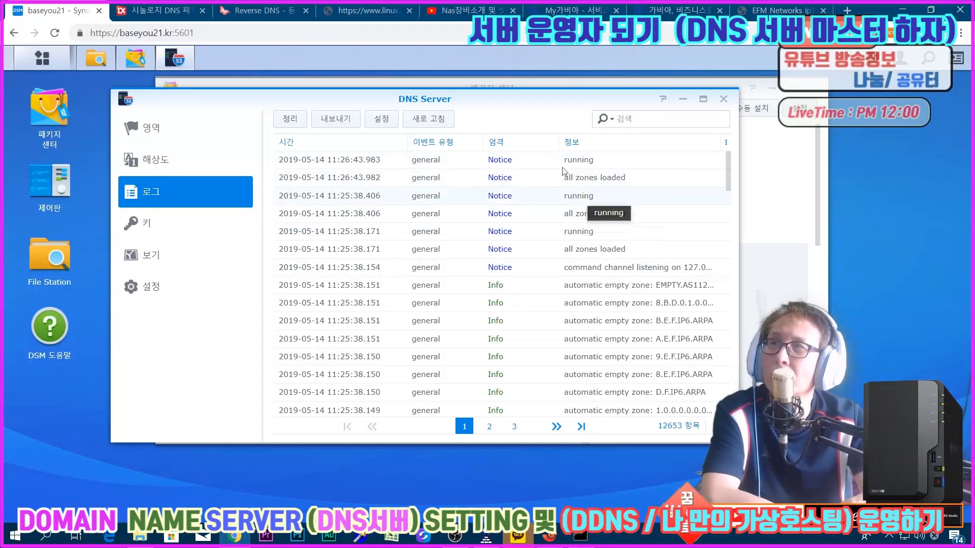
{"action": "left_click", "coordinate": [784, 173]}
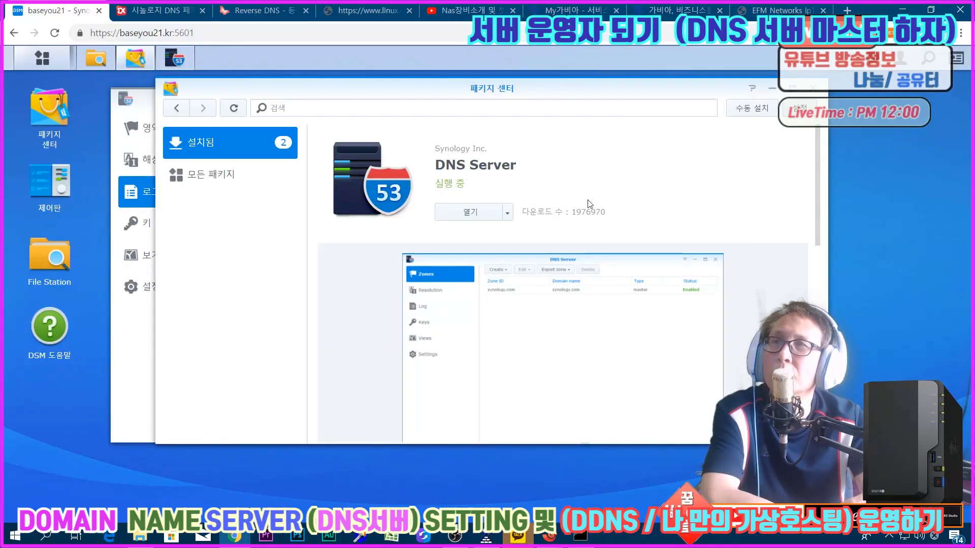
{"action": "left_click", "coordinate": [507, 213]}
{"action": "left_click", "coordinate": [489, 239]}
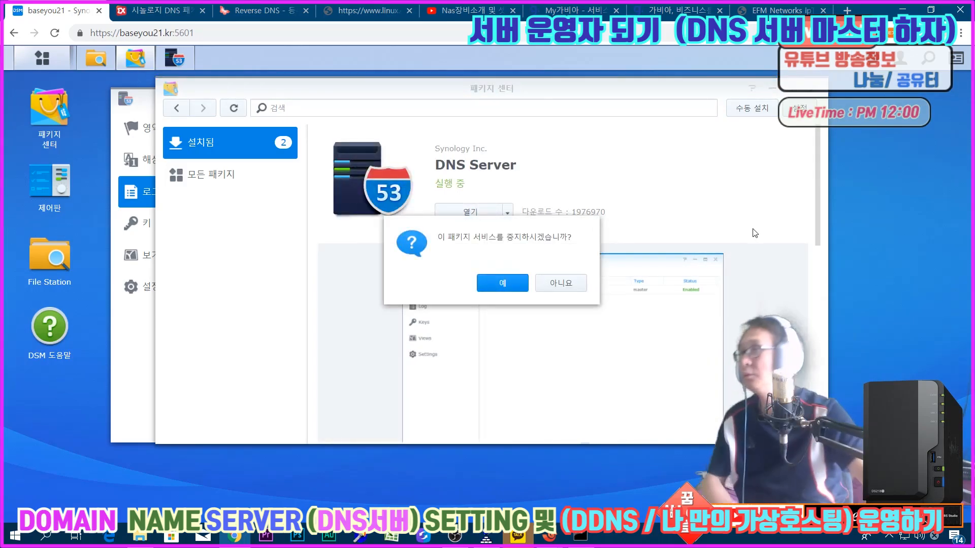
{"action": "left_click", "coordinate": [503, 280]}
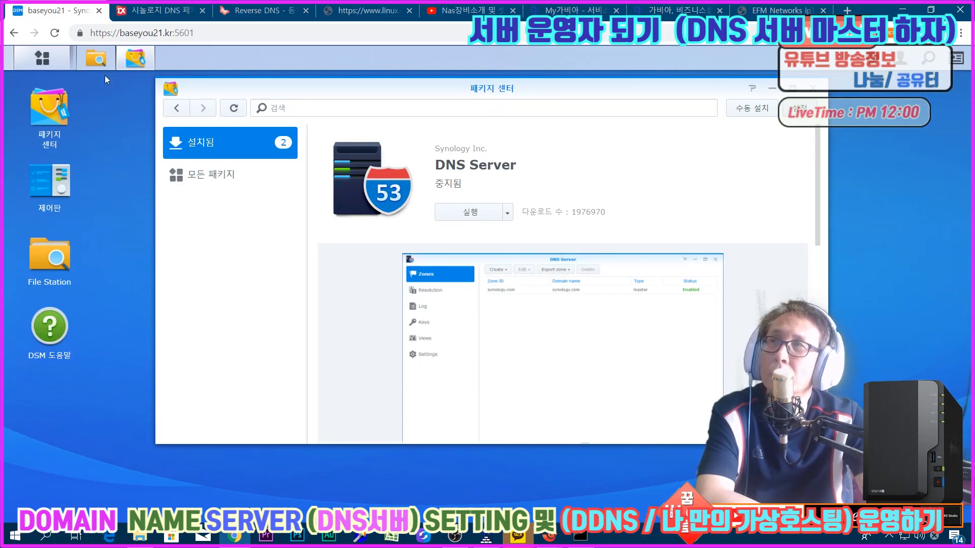
Step: Check the main menu for DNS Server while it is stopped, and run the package again from Package Center
{"action": "left_click", "coordinate": [42, 58]}
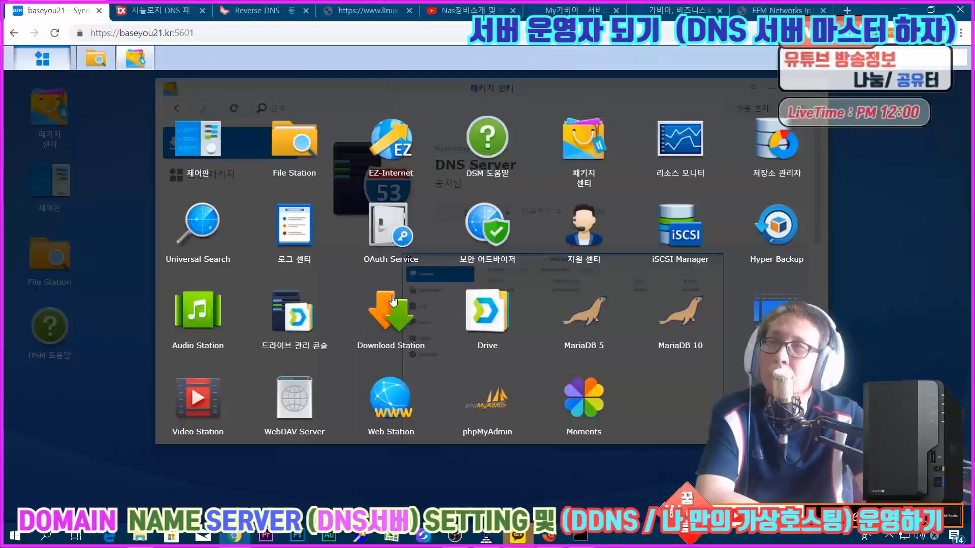
{"action": "left_click", "coordinate": [50, 59]}
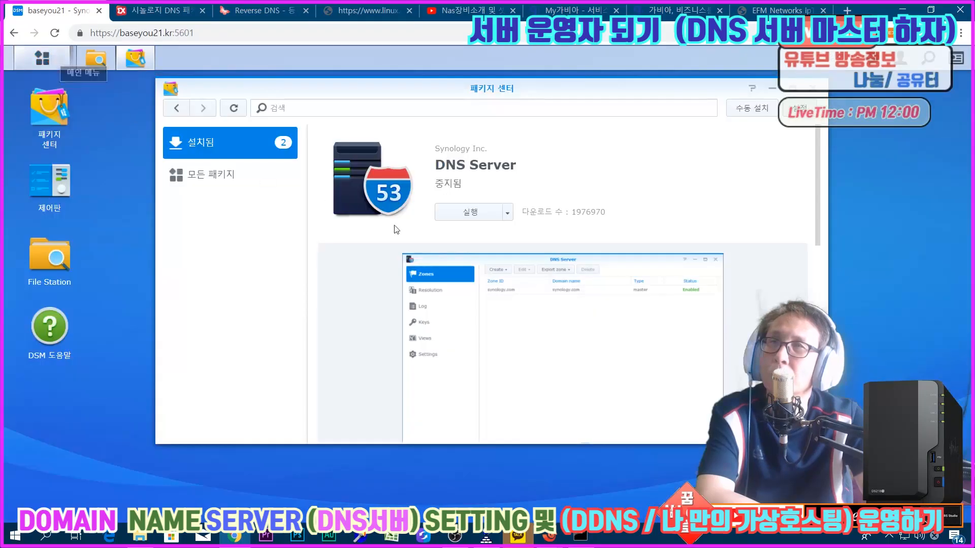
{"action": "left_click", "coordinate": [456, 212]}
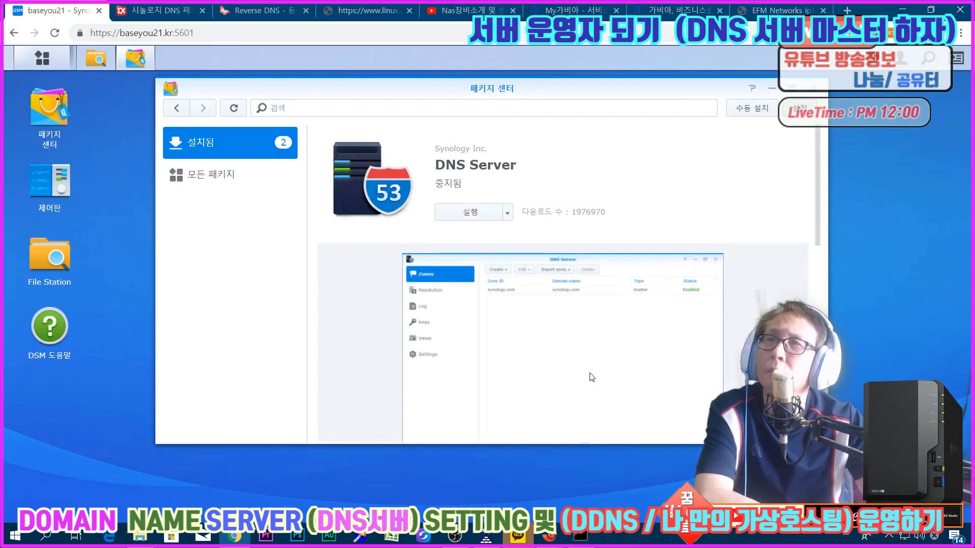
Step: Reopen DNS Server from the main menu and examine the log entries written since the restart
{"action": "left_click", "coordinate": [42, 58]}
{"action": "left_click", "coordinate": [386, 306]}
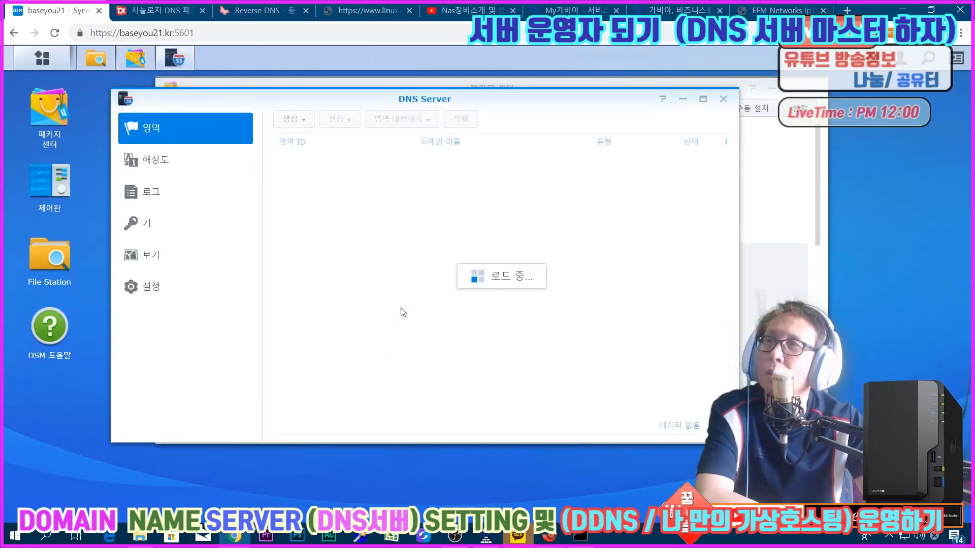
{"action": "left_click", "coordinate": [161, 192]}
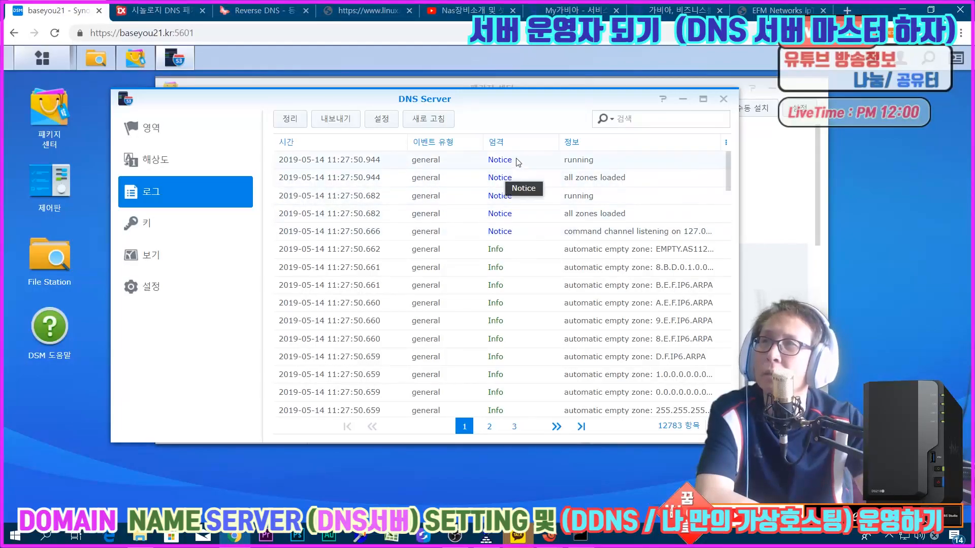
Step: Open the resource record list of the 43.114.39.in-addr.arpa reverse zone
{"action": "left_click", "coordinate": [146, 130]}
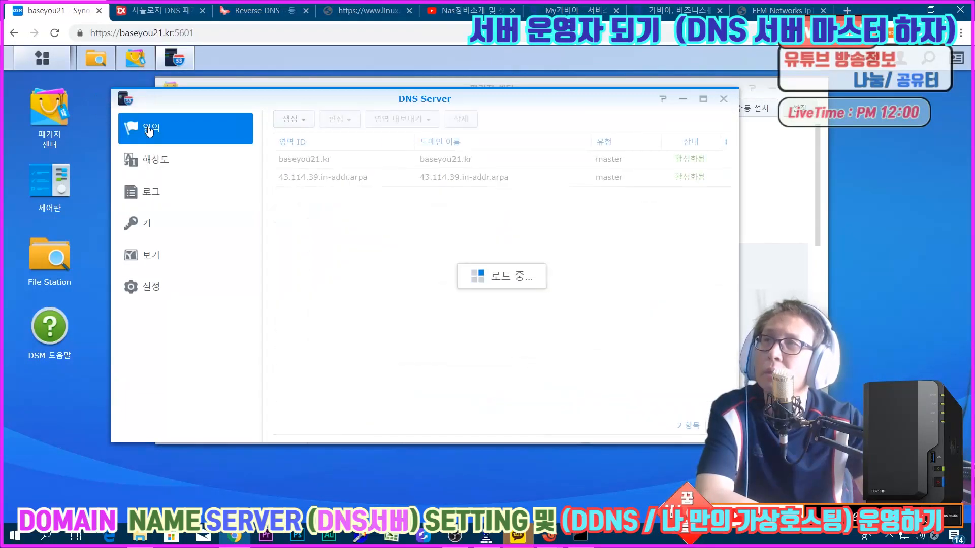
{"action": "left_click", "coordinate": [324, 182]}
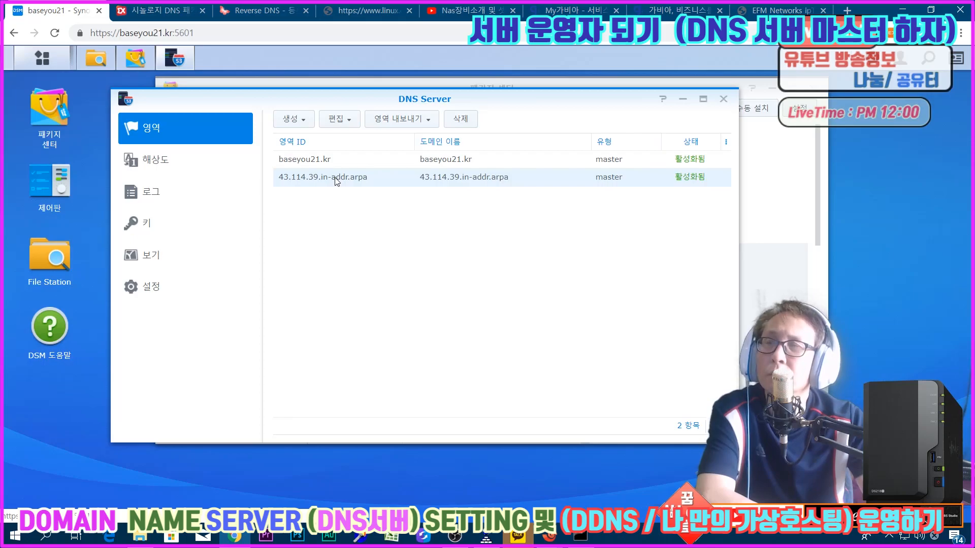
{"action": "double_click", "coordinate": [335, 178]}
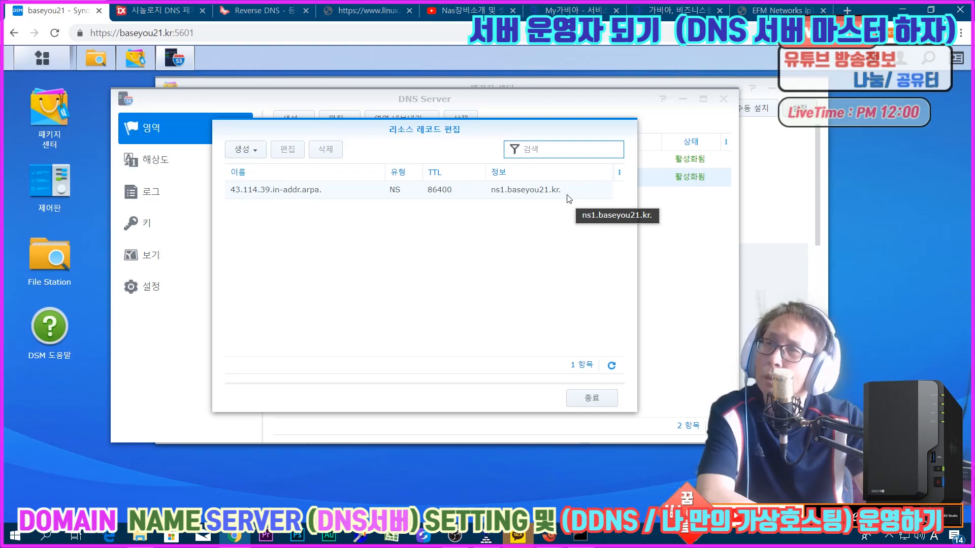
{"action": "left_click", "coordinate": [580, 398]}
{"action": "double_click", "coordinate": [378, 182]}
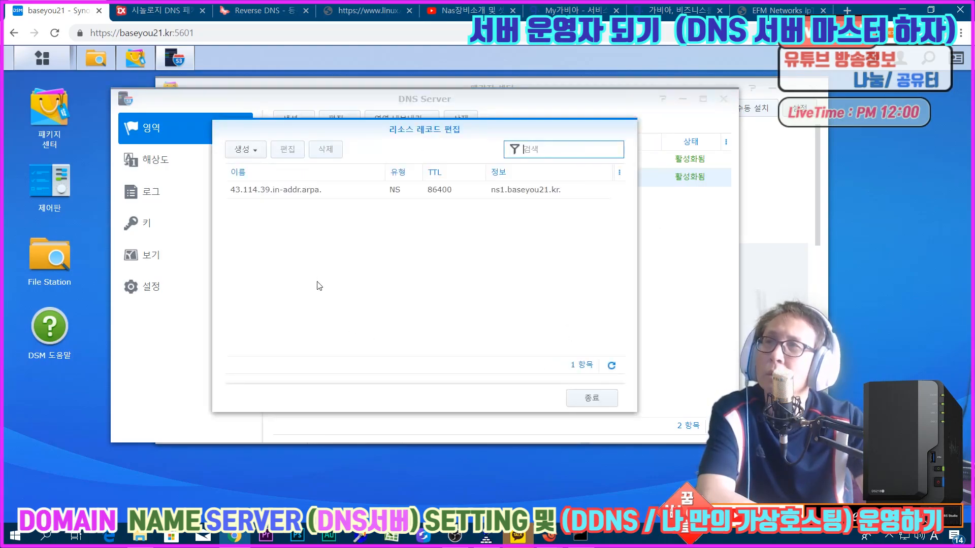
Step: Look at the record types offered for the reverse zone and compare with the NS record example in the extrememanual.net article
{"action": "left_click", "coordinate": [240, 152]}
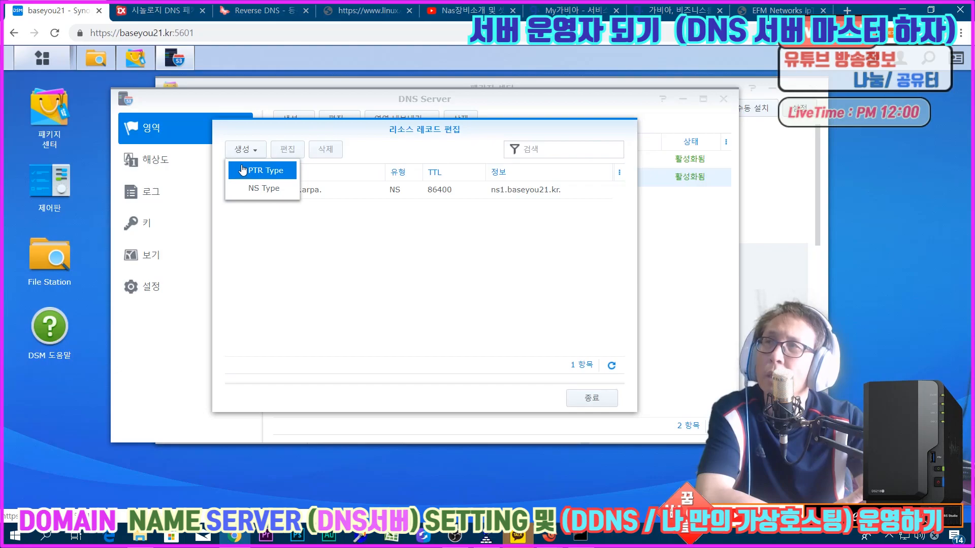
{"action": "left_click", "coordinate": [158, 10]}
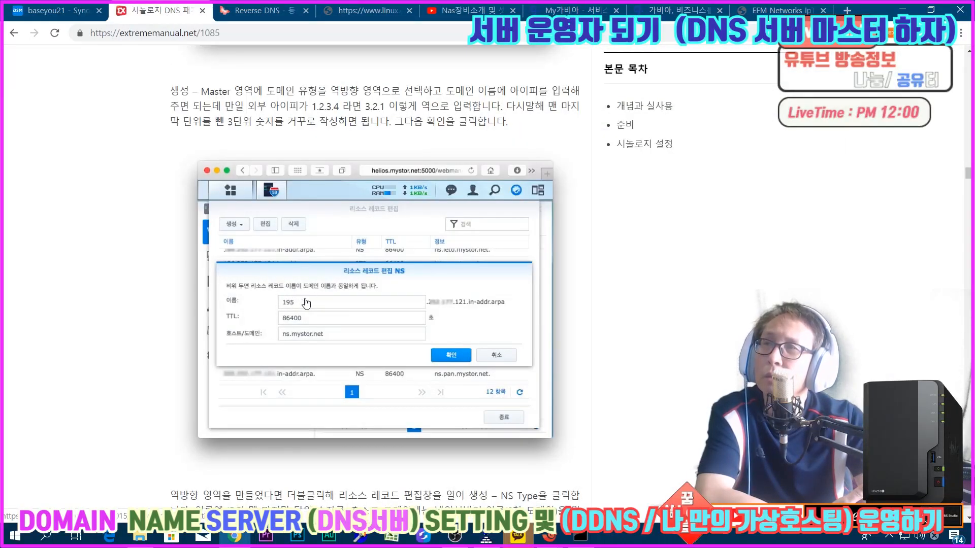
{"action": "left_click", "coordinate": [39, 8]}
{"action": "left_click", "coordinate": [319, 247]}
Step: Set the name of the reverse zone's existing NS record to 165 and save the record
{"action": "double_click", "coordinate": [341, 192]}
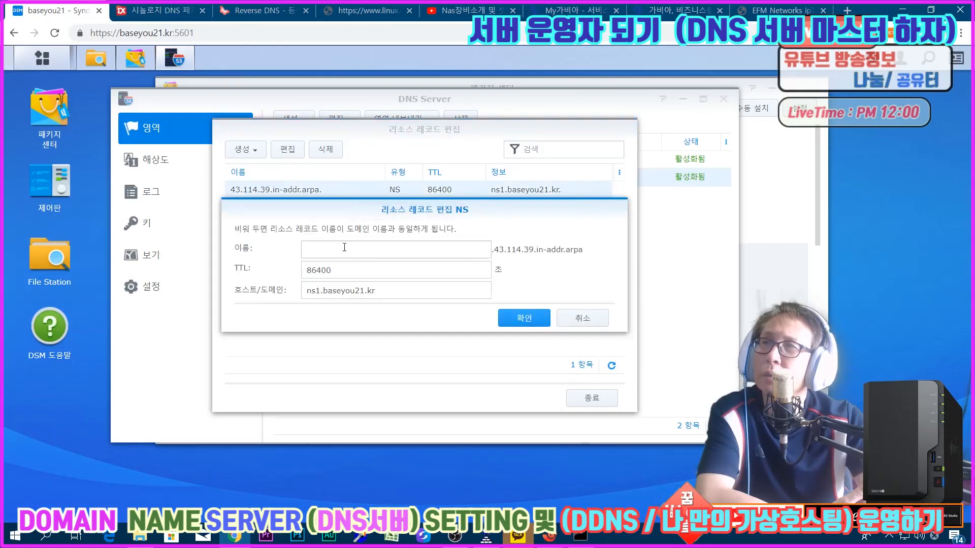
{"action": "left_click", "coordinate": [592, 325]}
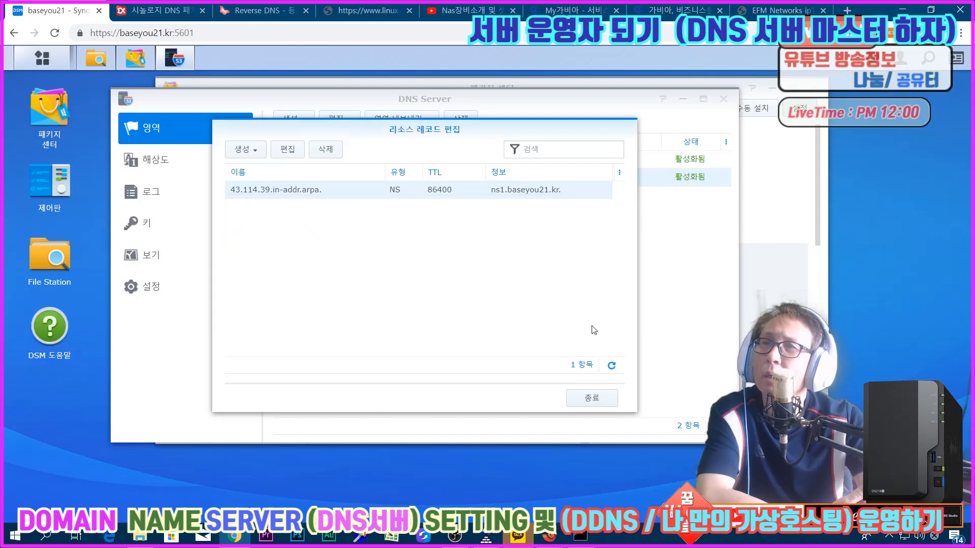
{"action": "double_click", "coordinate": [320, 199]}
{"action": "left_click", "coordinate": [389, 252]}
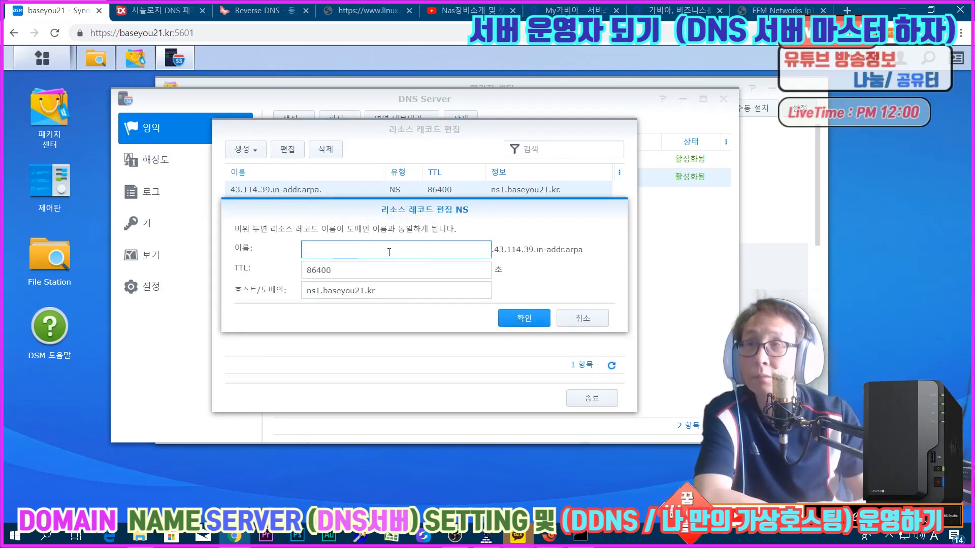
{"action": "type", "text": "165"}
{"action": "left_click", "coordinate": [516, 317]}
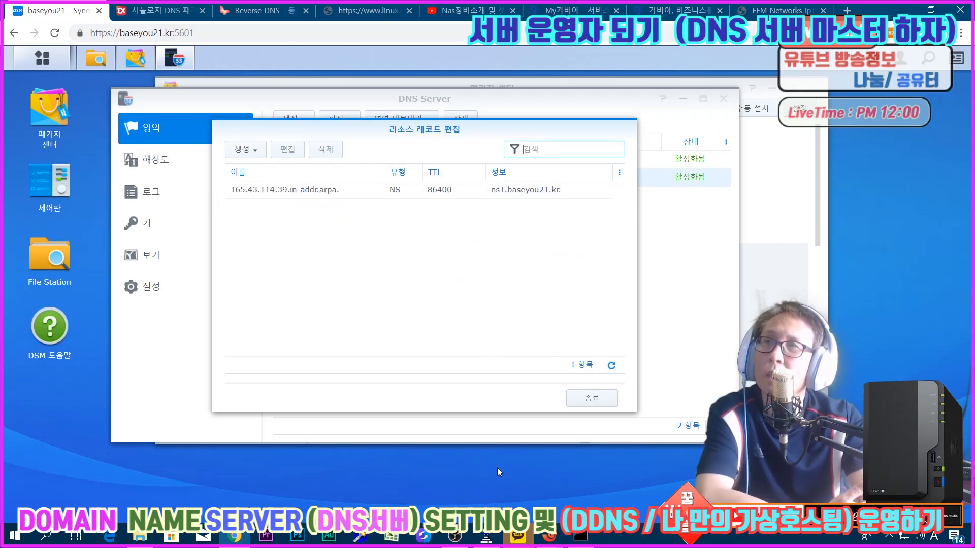
Step: Add a PTR record named 165 with host baseyou21.kr to the reverse zone and check the DNS Server log
{"action": "left_click", "coordinate": [238, 150]}
{"action": "left_click", "coordinate": [254, 168]}
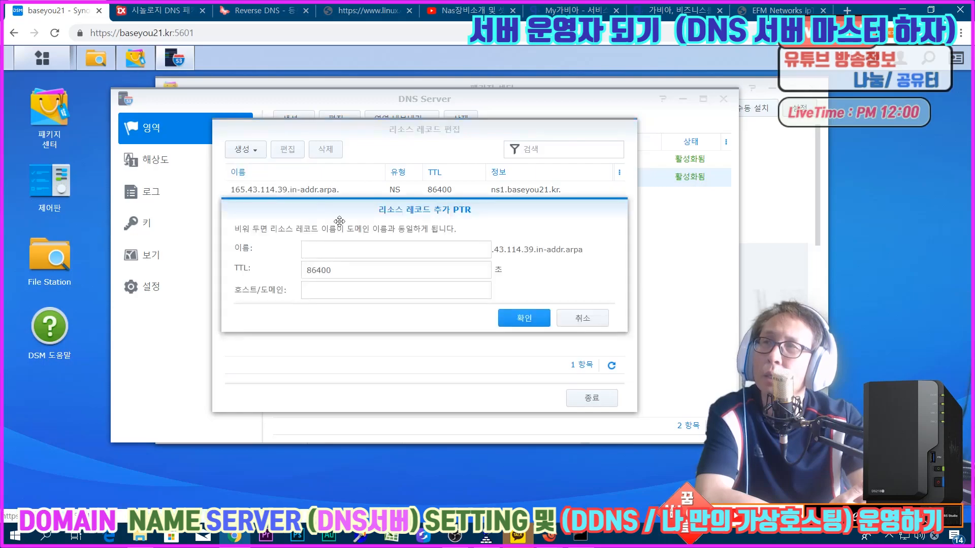
{"action": "left_click", "coordinate": [360, 249]}
{"action": "type", "text": "165"}
{"action": "left_click", "coordinate": [324, 285]}
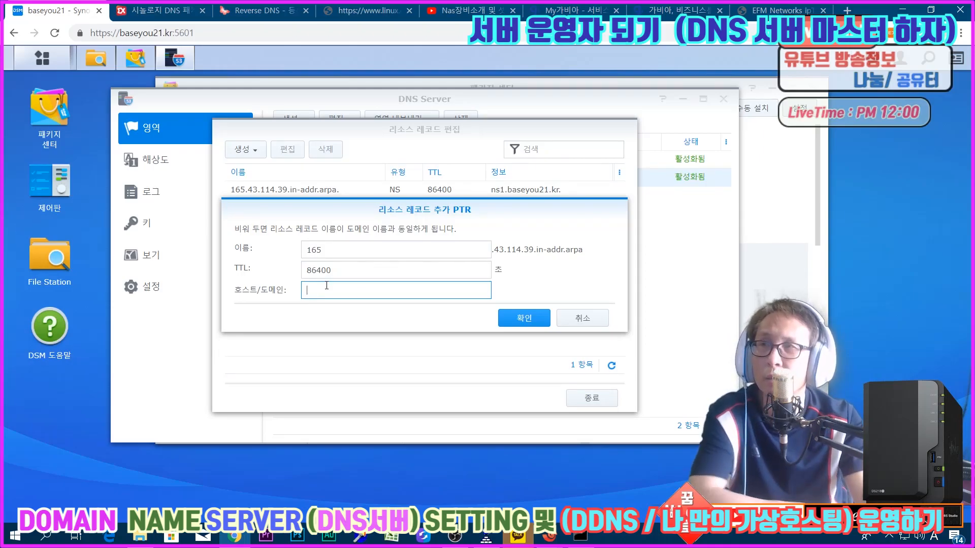
{"action": "type", "text": "baseyou21.kr"}
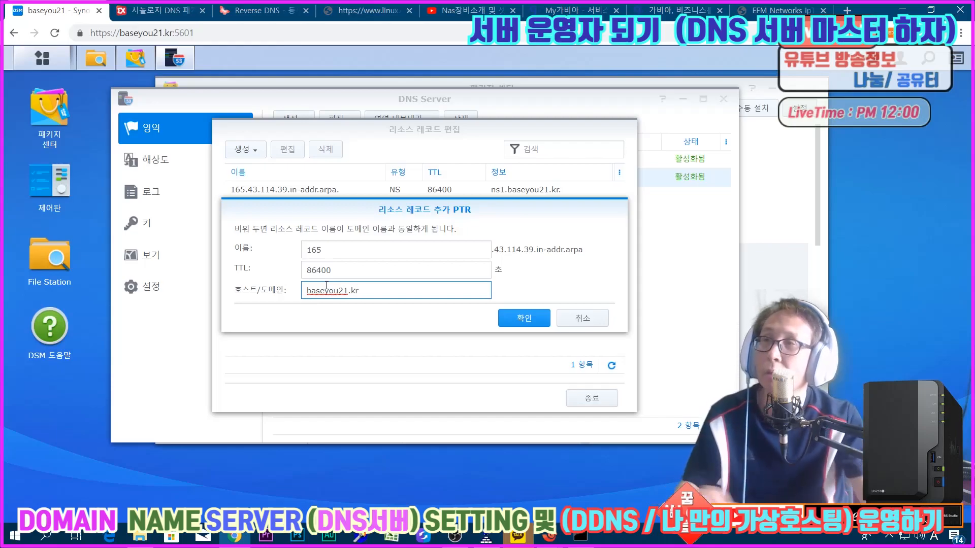
{"action": "left_click", "coordinate": [361, 326]}
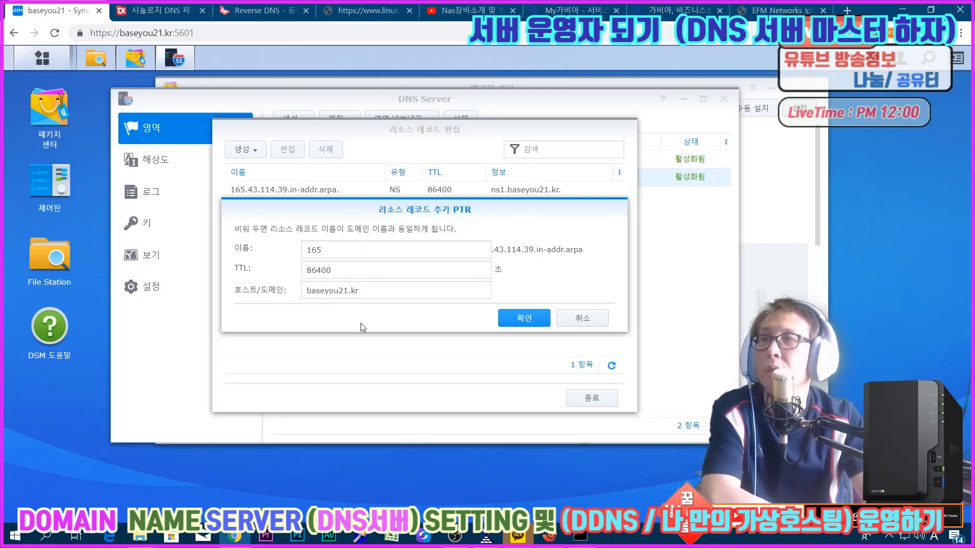
{"action": "left_click", "coordinate": [520, 321]}
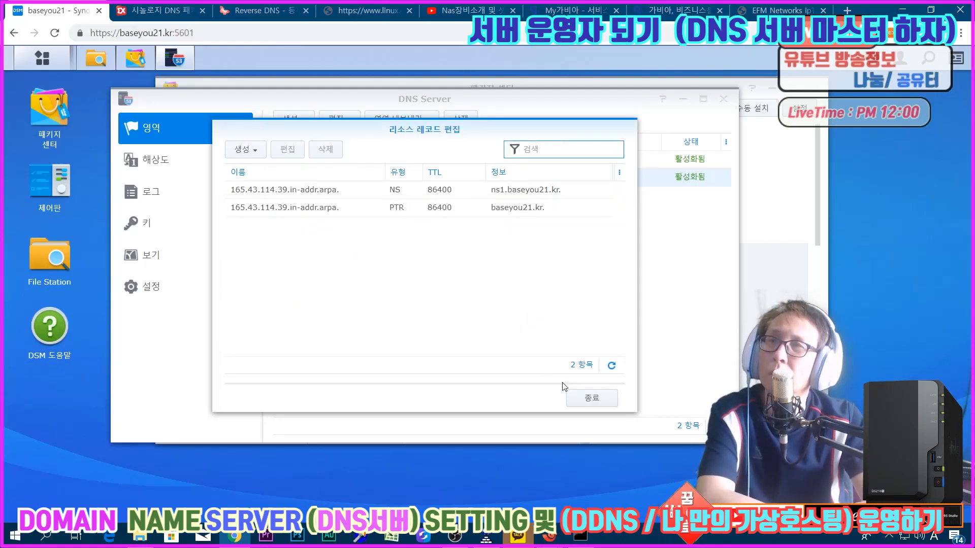
{"action": "left_click", "coordinate": [571, 398]}
{"action": "left_click", "coordinate": [169, 209]}
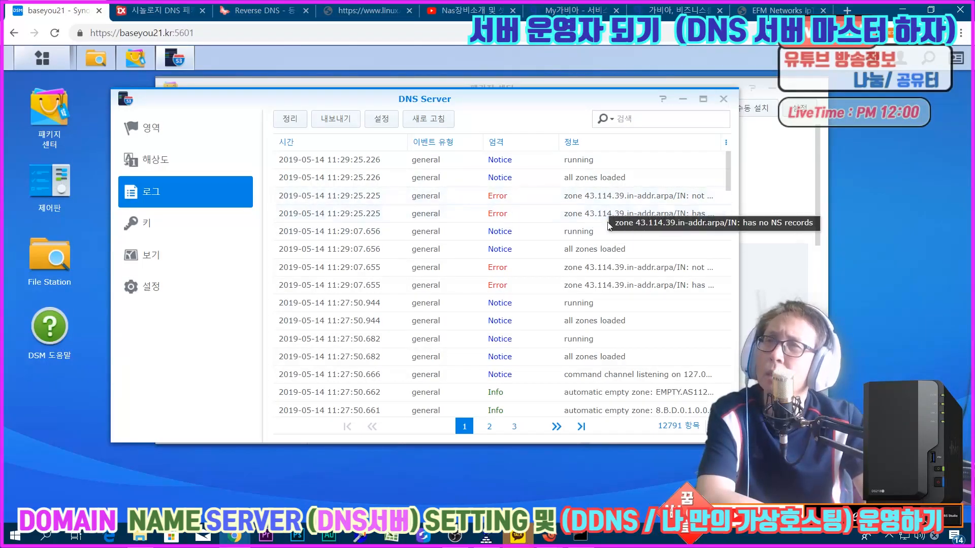
Step: Delete the PTR record from the 43.114.39.in-addr.arpa reverse zone and check the log again
{"action": "left_click", "coordinate": [152, 129]}
{"action": "double_click", "coordinate": [365, 181]}
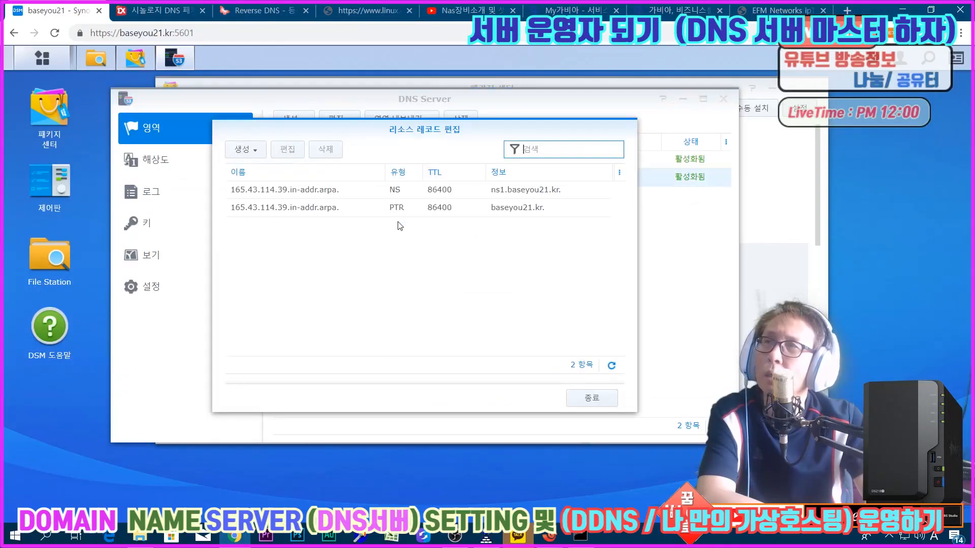
{"action": "left_click", "coordinate": [337, 208]}
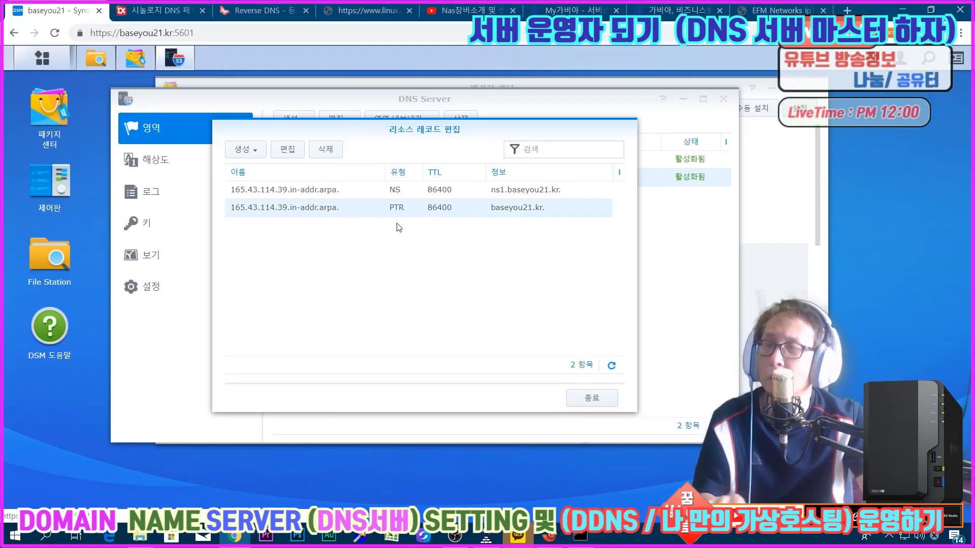
{"action": "left_click", "coordinate": [326, 148]}
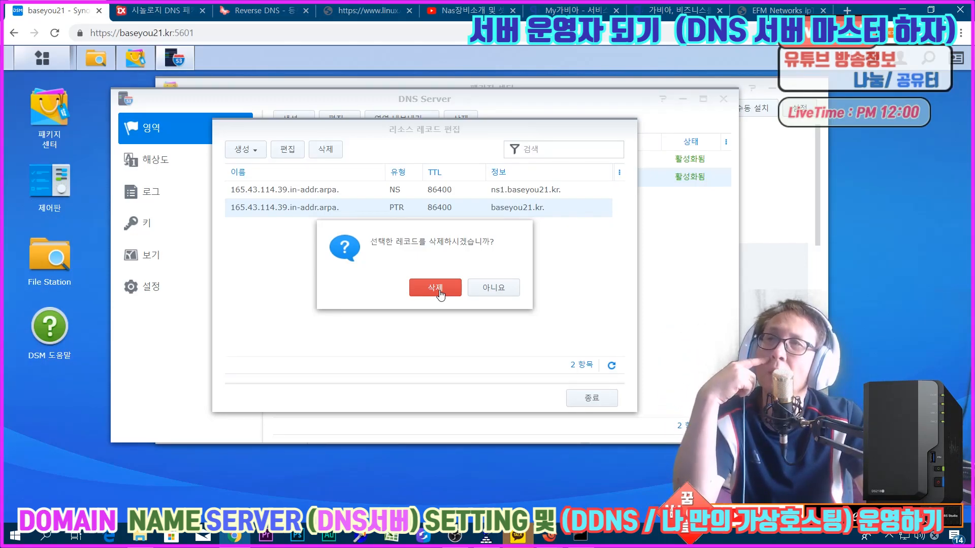
{"action": "left_click", "coordinate": [440, 292]}
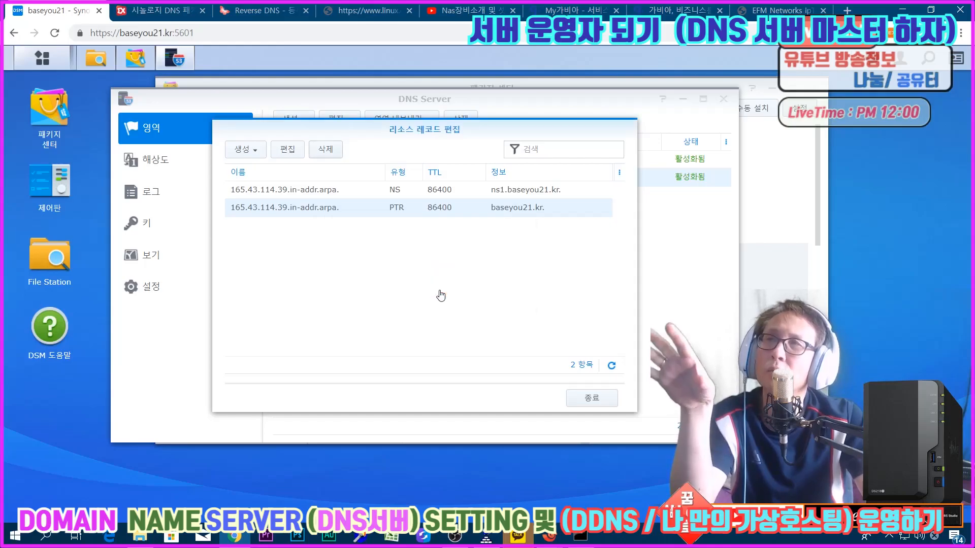
{"action": "left_click", "coordinate": [597, 405]}
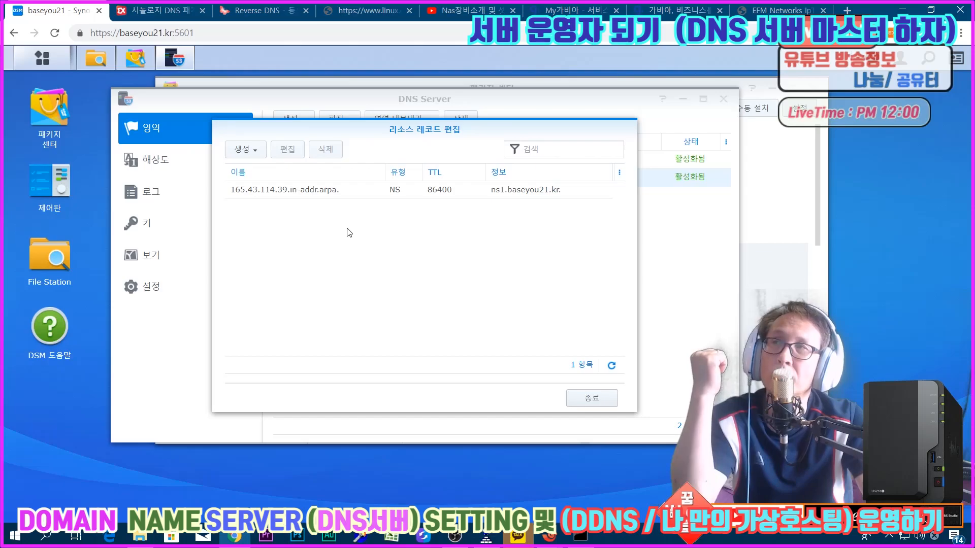
{"action": "left_click", "coordinate": [593, 399]}
{"action": "left_click", "coordinate": [162, 203]}
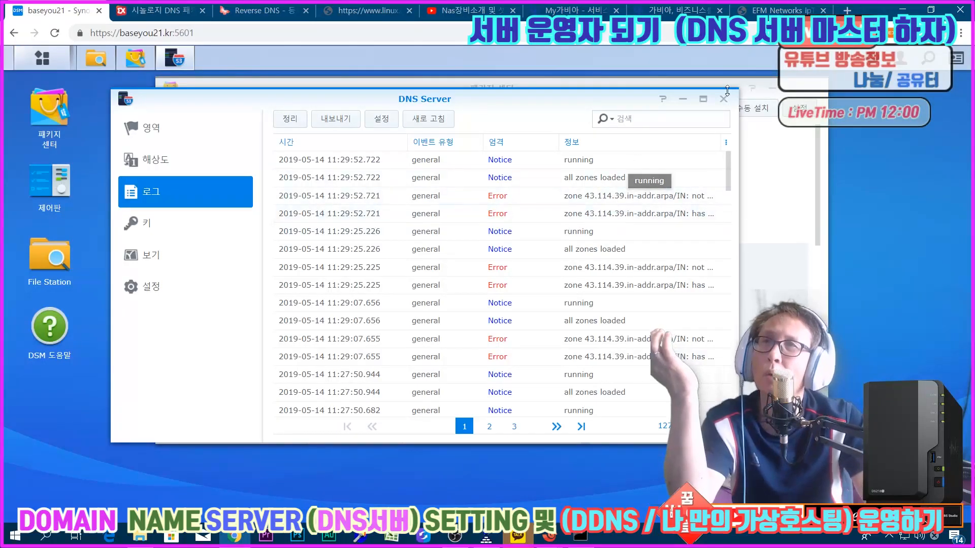
Step: Stop the DNS Server package in Package Center and run it again
{"action": "left_click", "coordinate": [778, 200]}
{"action": "left_click", "coordinate": [507, 212]}
{"action": "left_click", "coordinate": [491, 235]}
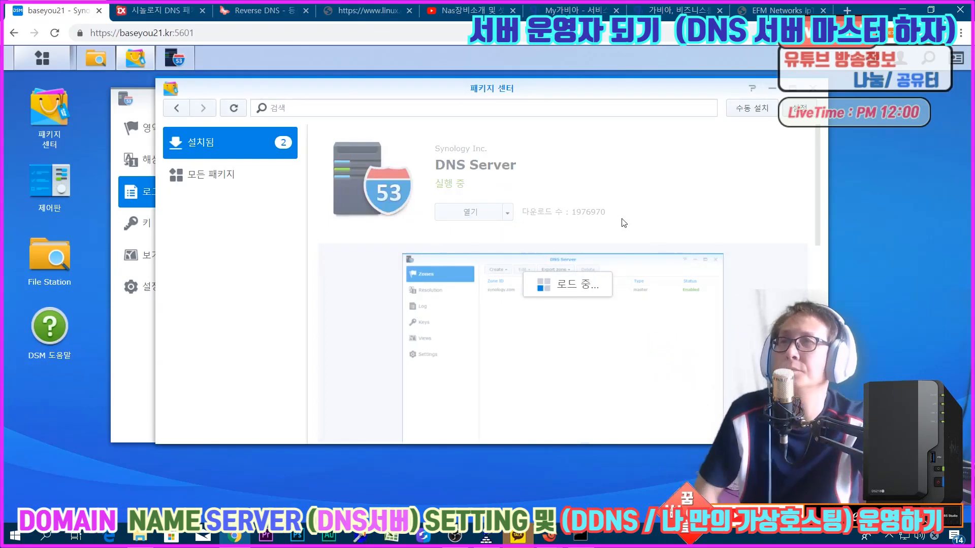
{"action": "left_click", "coordinate": [501, 285]}
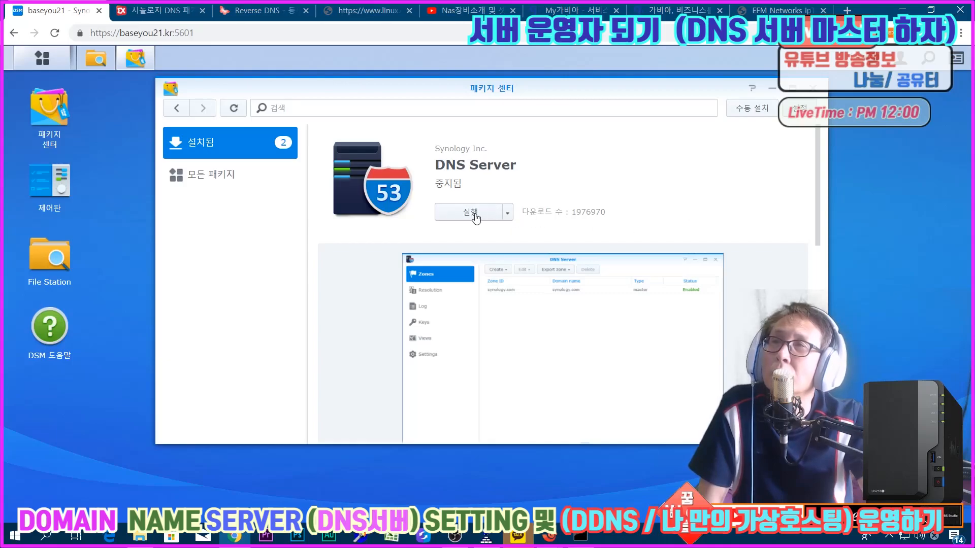
{"action": "left_click", "coordinate": [471, 213]}
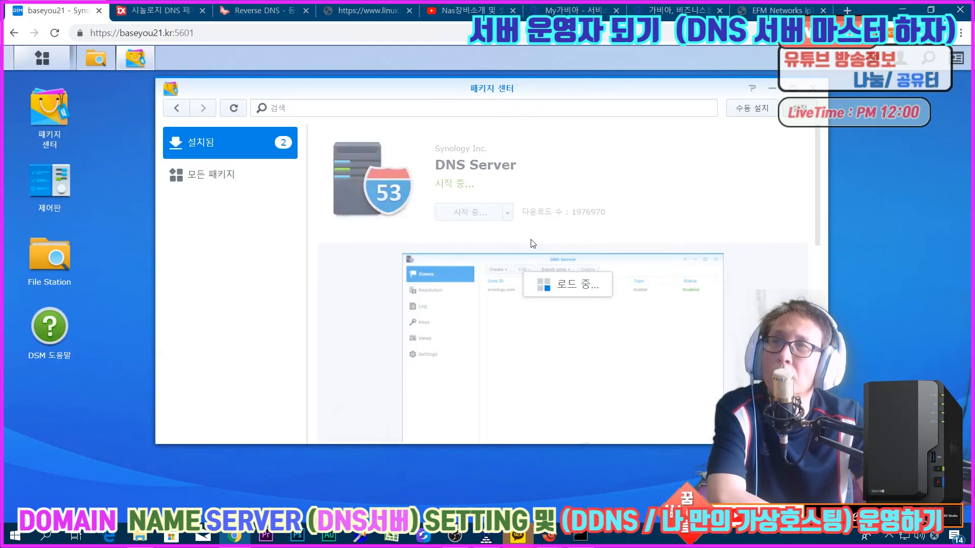
Step: Reopen DNS Server and examine the log entries for the reverse zone after the restart
{"action": "left_click", "coordinate": [41, 60]}
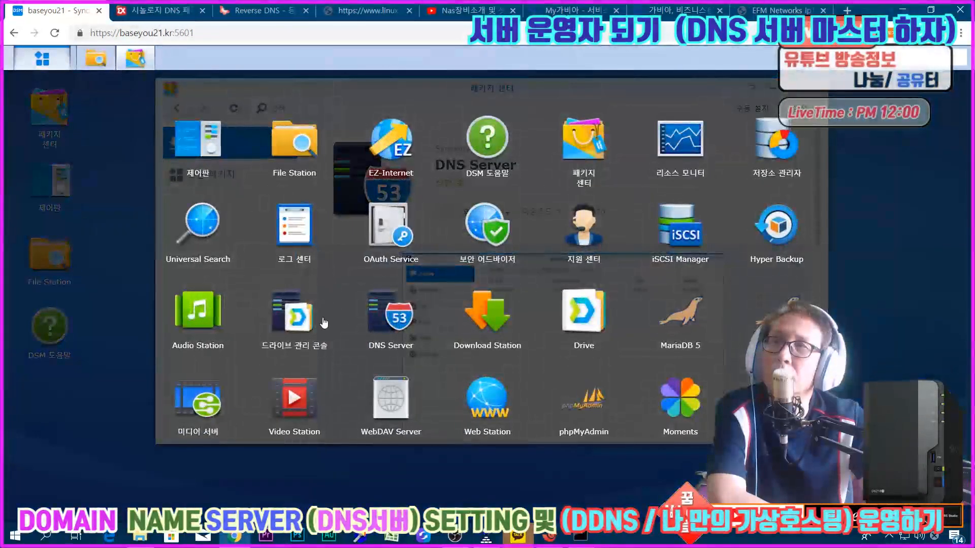
{"action": "left_click", "coordinate": [376, 325]}
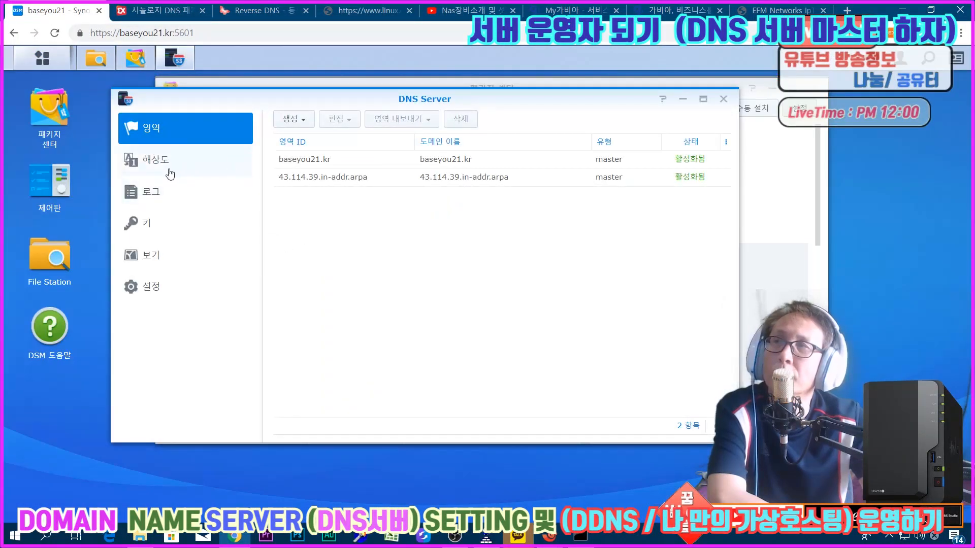
{"action": "left_click", "coordinate": [148, 194]}
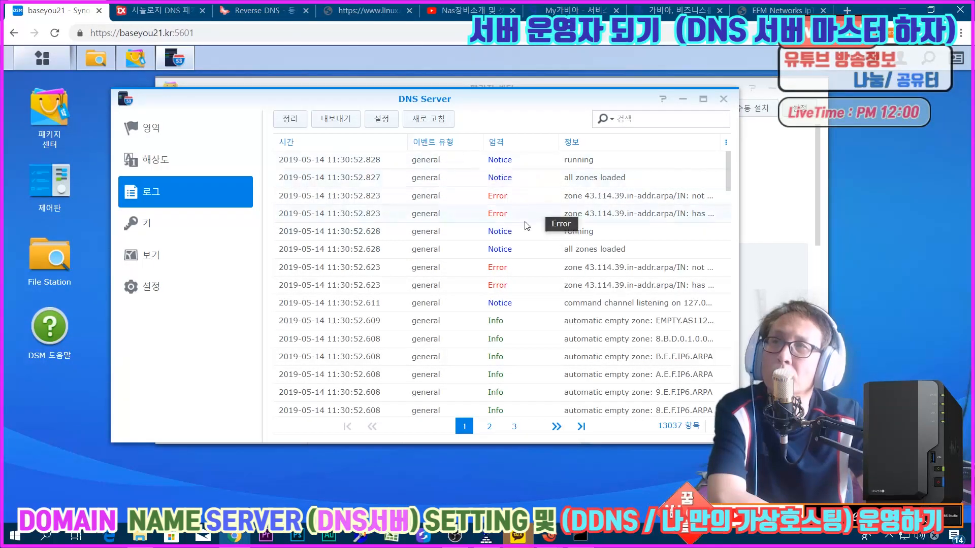
Step: Inspect the NS record in the reverse zone's resource records and close it without changes
{"action": "left_click", "coordinate": [167, 133]}
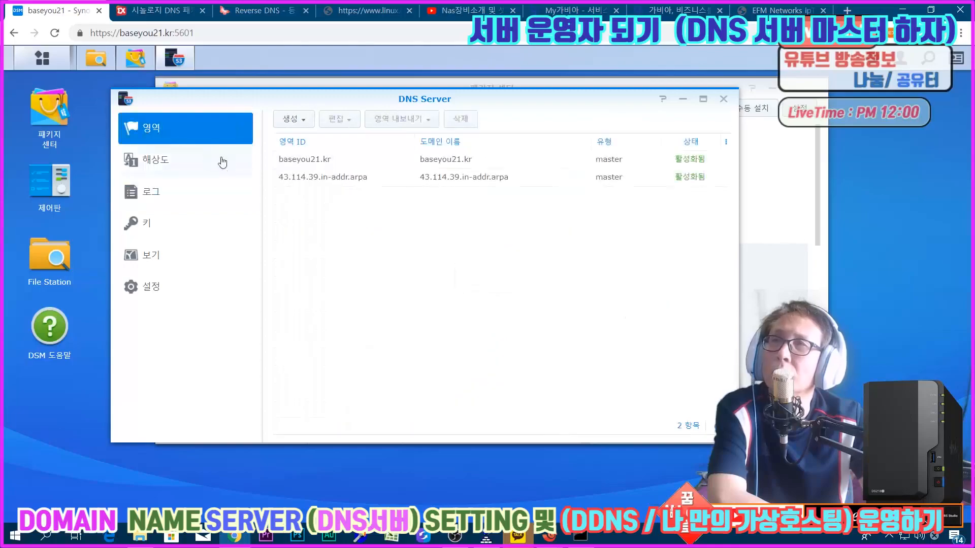
{"action": "left_click", "coordinate": [391, 183]}
{"action": "double_click", "coordinate": [392, 185]}
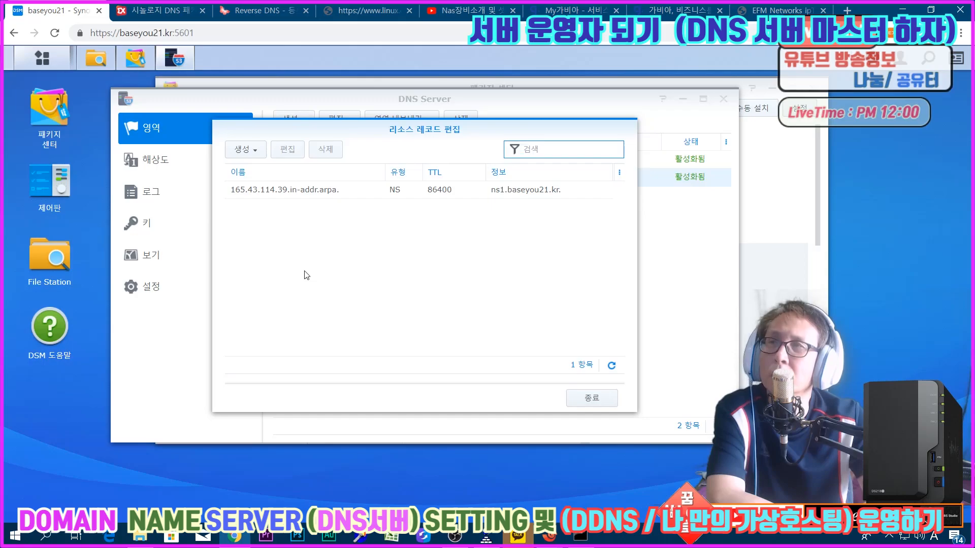
{"action": "double_click", "coordinate": [301, 192]}
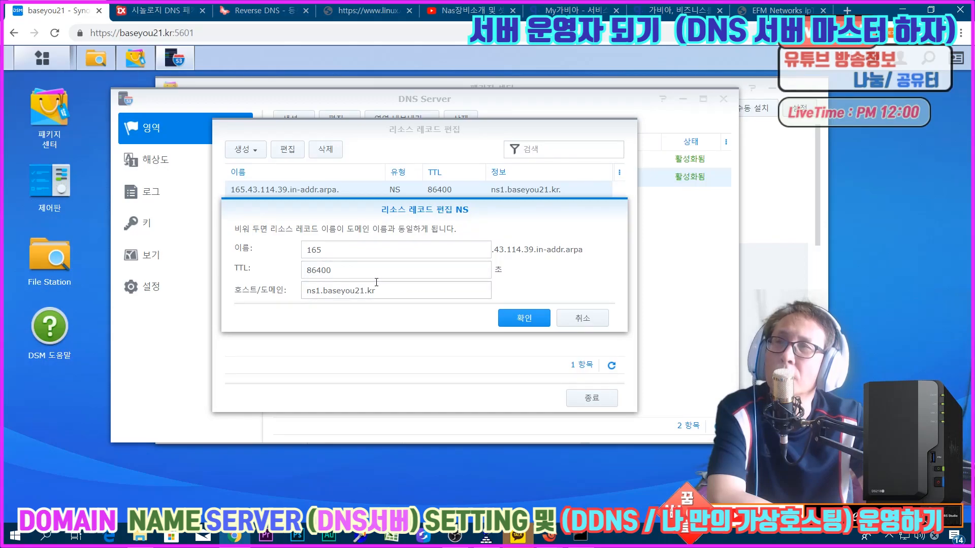
{"action": "left_click", "coordinate": [576, 318]}
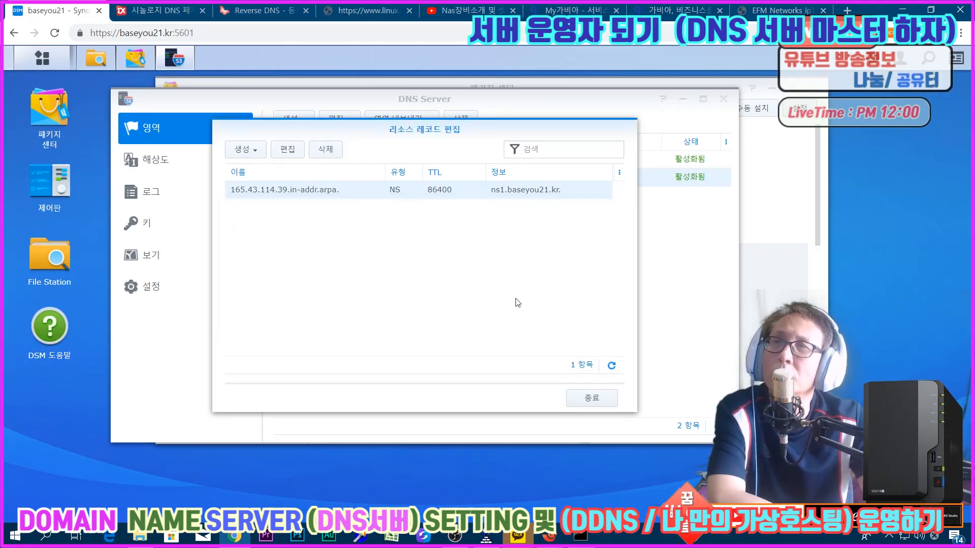
{"action": "left_click", "coordinate": [593, 400]}
Step: Delete the 43.114.39.in-addr.arpa reverse zone
{"action": "right_click", "coordinate": [321, 182]}
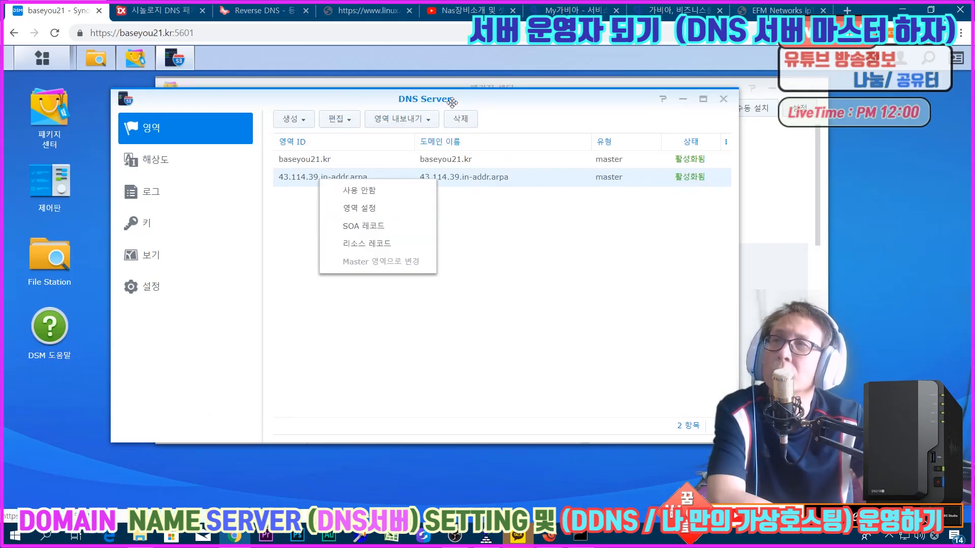
{"action": "left_click", "coordinate": [461, 118]}
{"action": "left_click", "coordinate": [435, 287]}
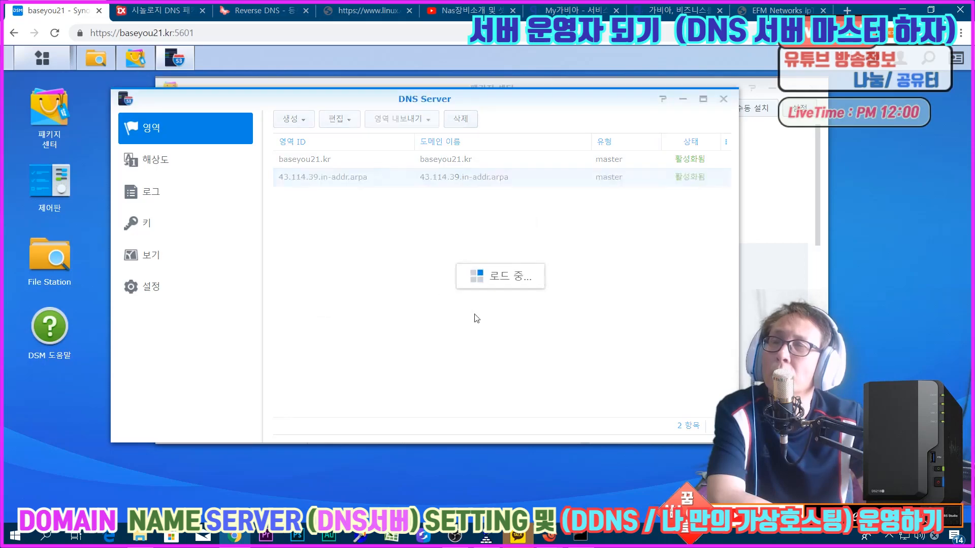
Step: Create a master reverse zone with domain name 43.114.39.in-addr.arpa and name server ns.baseyou21.kr
{"action": "left_click", "coordinate": [281, 116]}
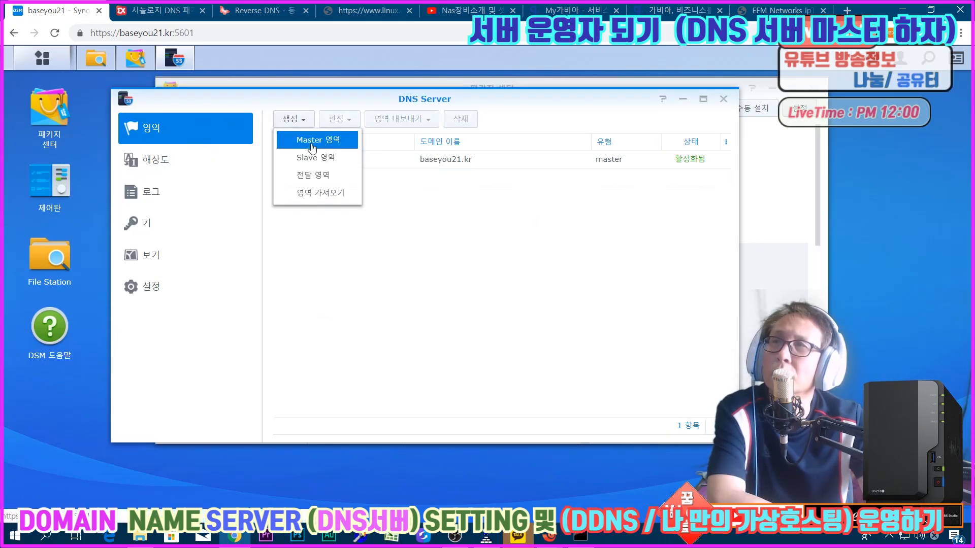
{"action": "left_click", "coordinate": [302, 133]}
{"action": "left_click", "coordinate": [525, 105]}
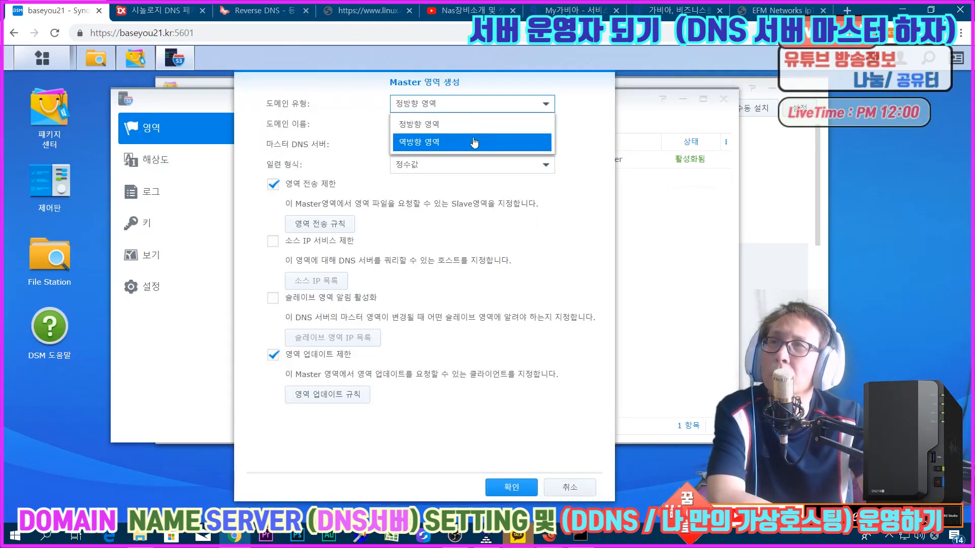
{"action": "left_click", "coordinate": [474, 143]}
{"action": "left_click", "coordinate": [438, 122]}
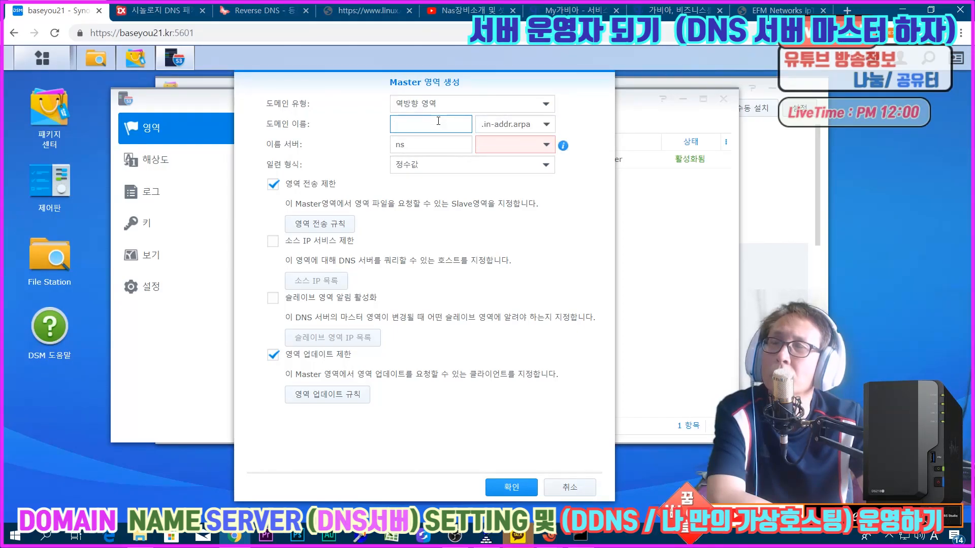
{"action": "type", "text": "43.114.39"}
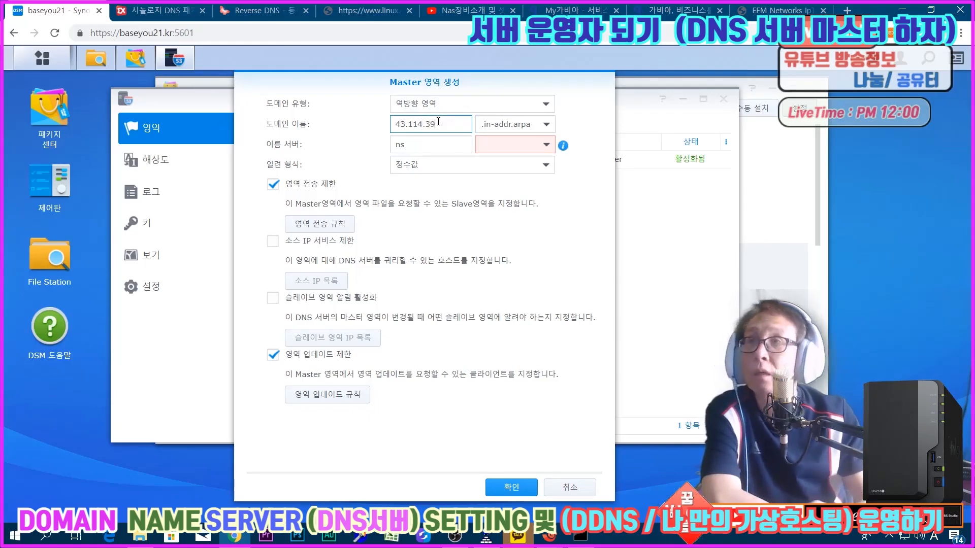
{"action": "left_click", "coordinate": [439, 145]}
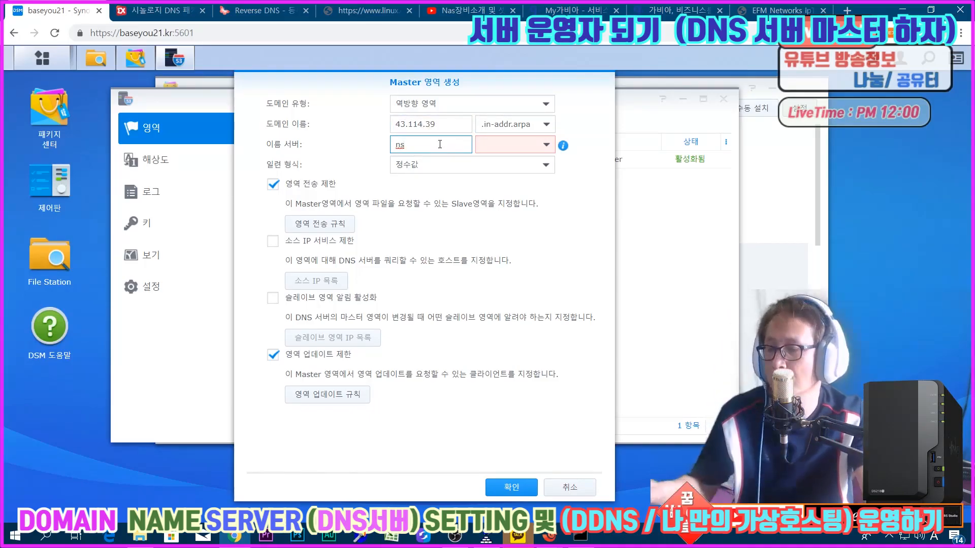
{"action": "left_click", "coordinate": [547, 146]}
{"action": "left_click", "coordinate": [510, 156]}
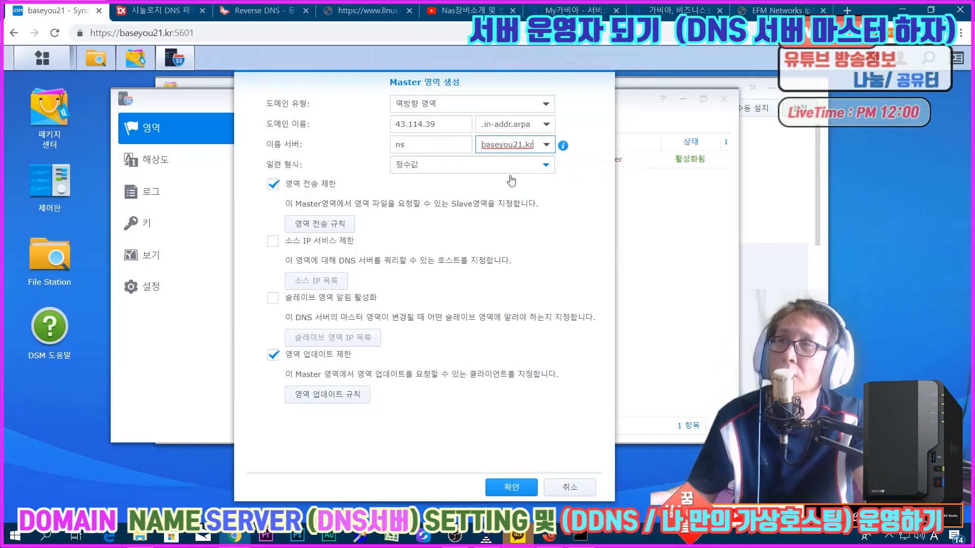
{"action": "left_click", "coordinate": [505, 486]}
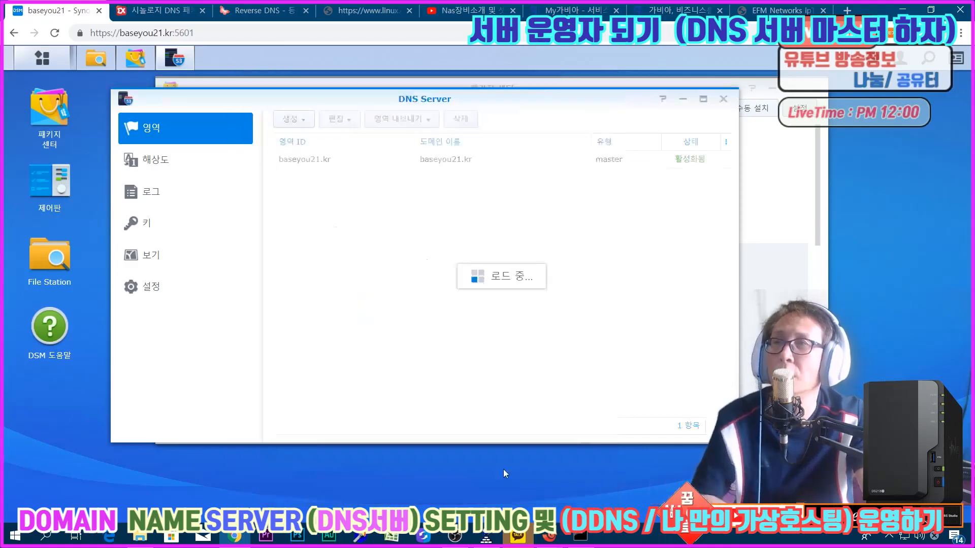
Step: Check the resolution settings and the DNS log entries after recreating the reverse zone
{"action": "left_click", "coordinate": [188, 168]}
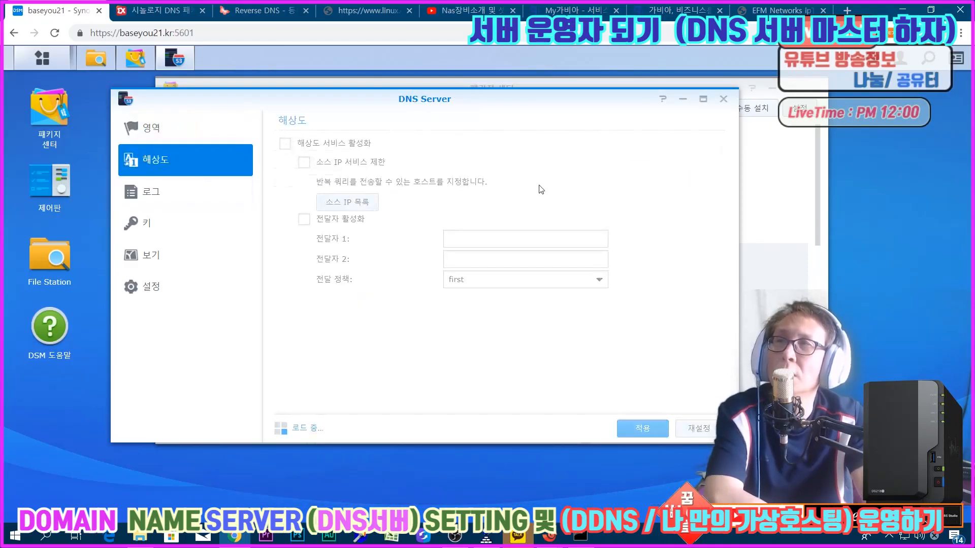
{"action": "left_click", "coordinate": [168, 192]}
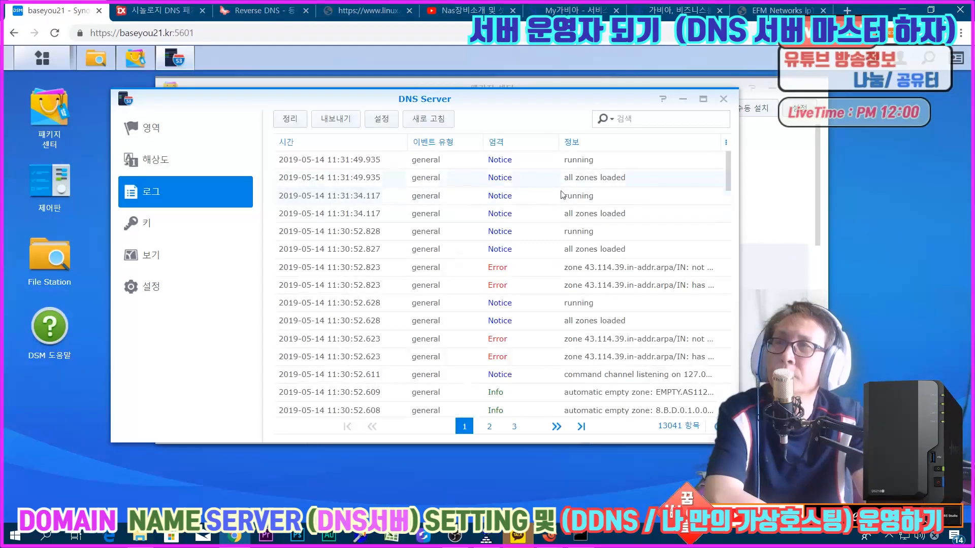
Step: Open the 43.114.39.in-addr.arpa zone's resource records and inspect the NS record without changing it
{"action": "left_click", "coordinate": [164, 129]}
{"action": "double_click", "coordinate": [390, 178]}
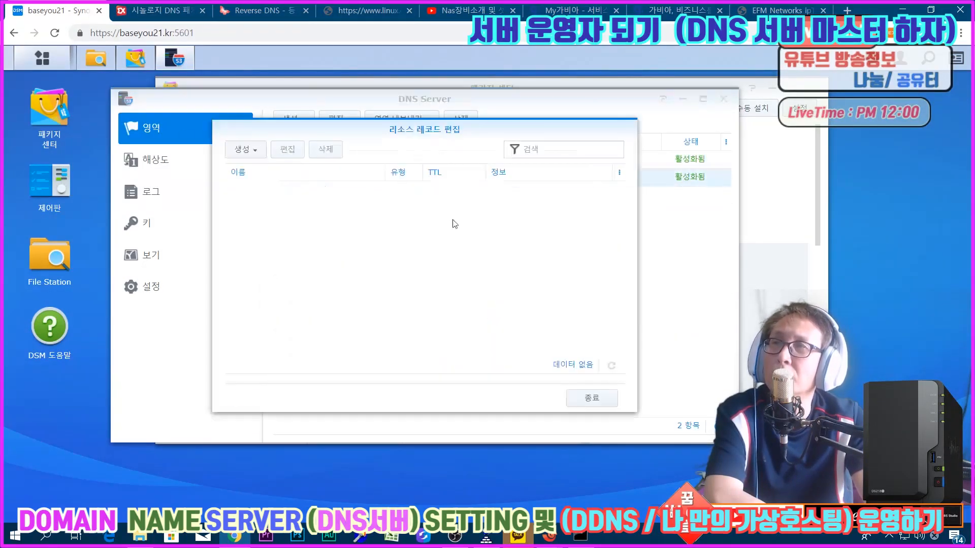
{"action": "double_click", "coordinate": [292, 190]}
{"action": "left_click", "coordinate": [351, 248]}
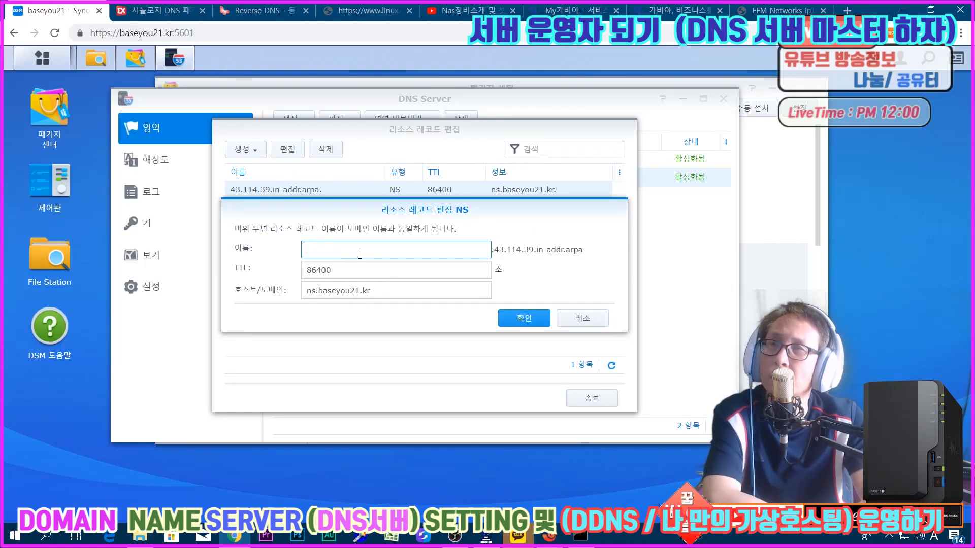
{"action": "left_click", "coordinate": [582, 318]}
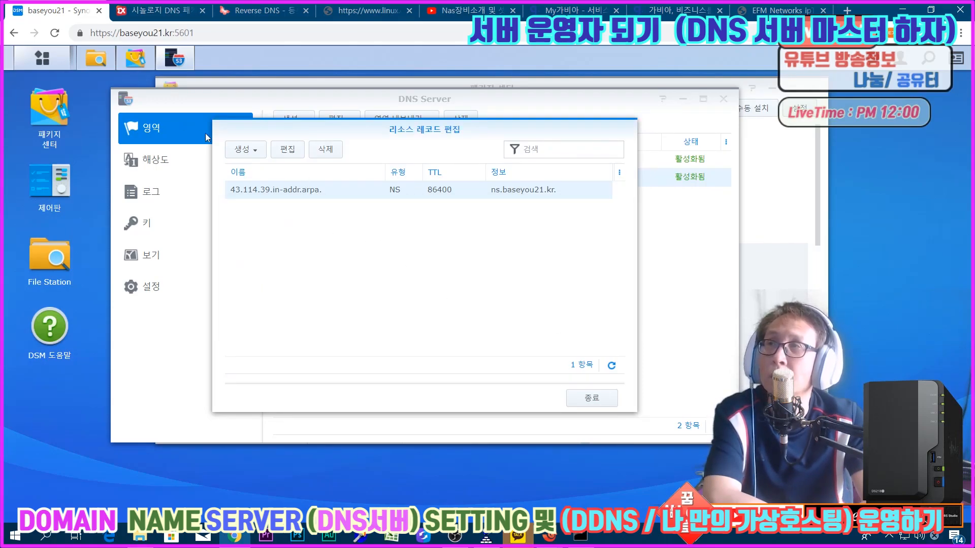
Step: Add a PTR record named 165 with host/domain baseyou21.kr to the reverse zone and finish editing its records
{"action": "left_click", "coordinate": [245, 149]}
{"action": "left_click", "coordinate": [249, 172]}
{"action": "left_click", "coordinate": [339, 255]}
{"action": "type", "text": "165"}
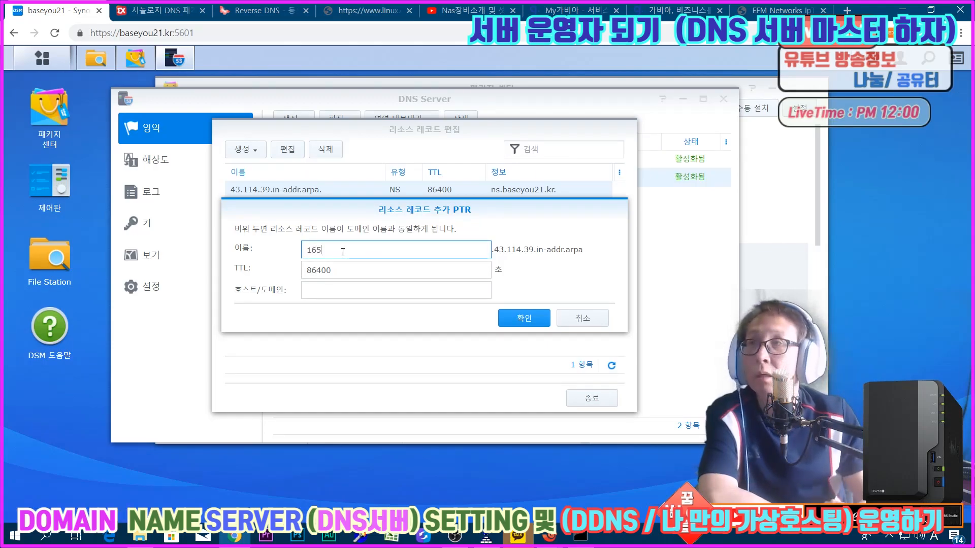
{"action": "type", "text": "base"}
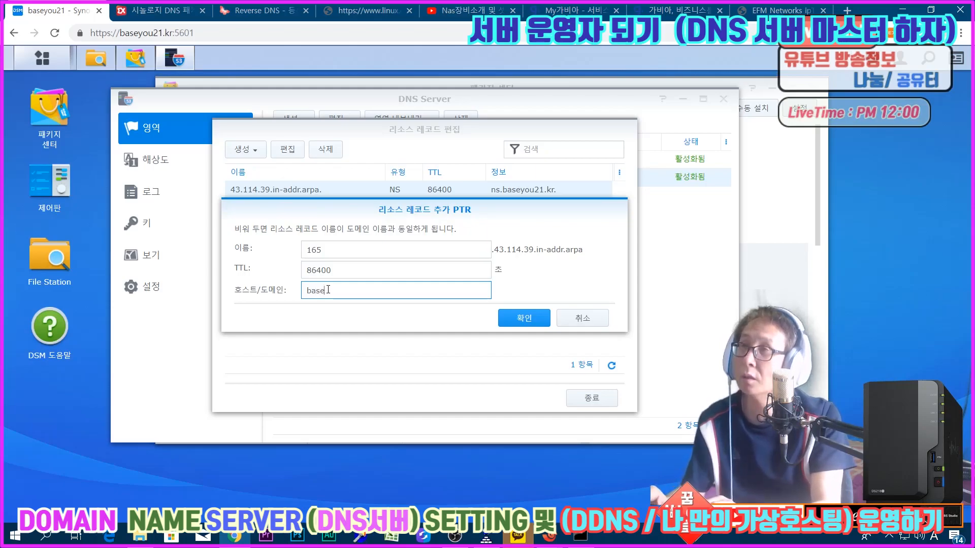
{"action": "type", "text": "you21.kr"}
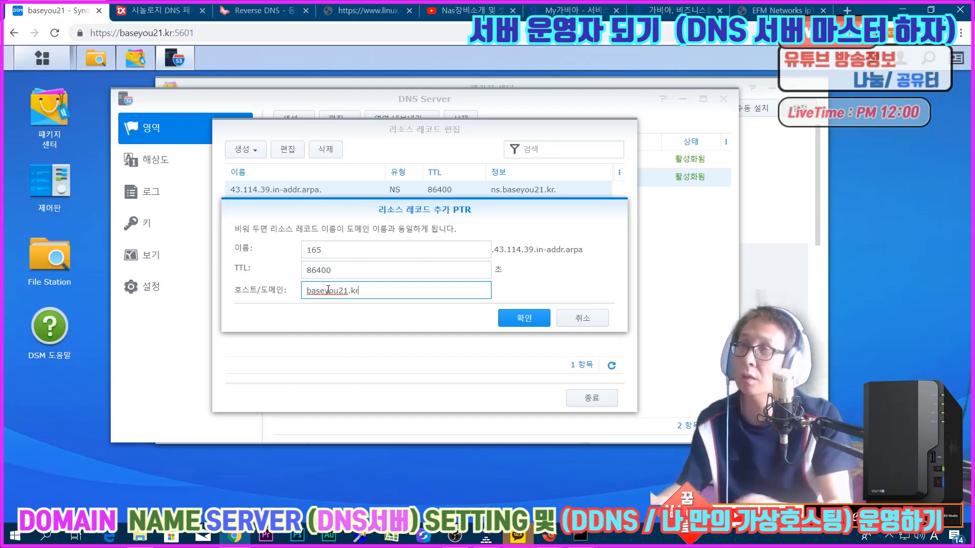
{"action": "left_click", "coordinate": [537, 327]}
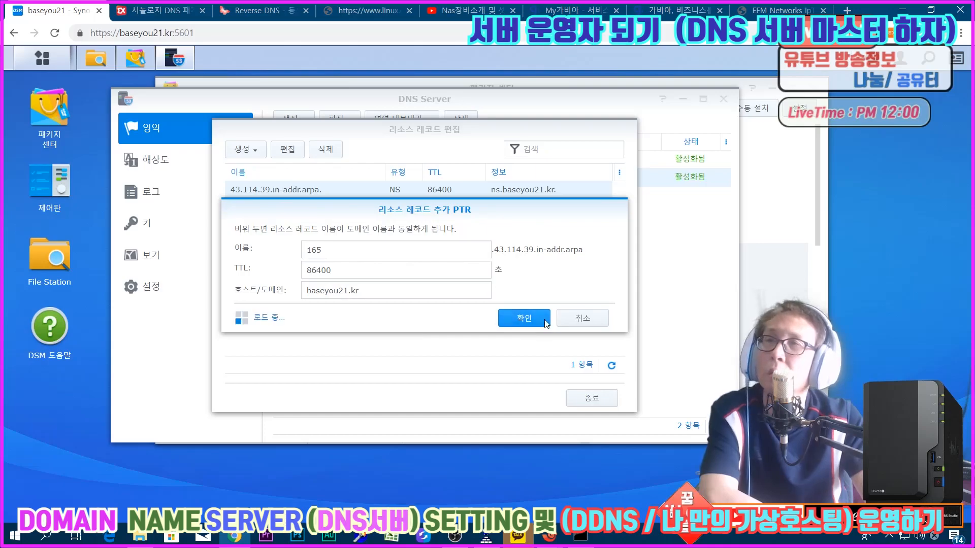
{"action": "left_click", "coordinate": [584, 401]}
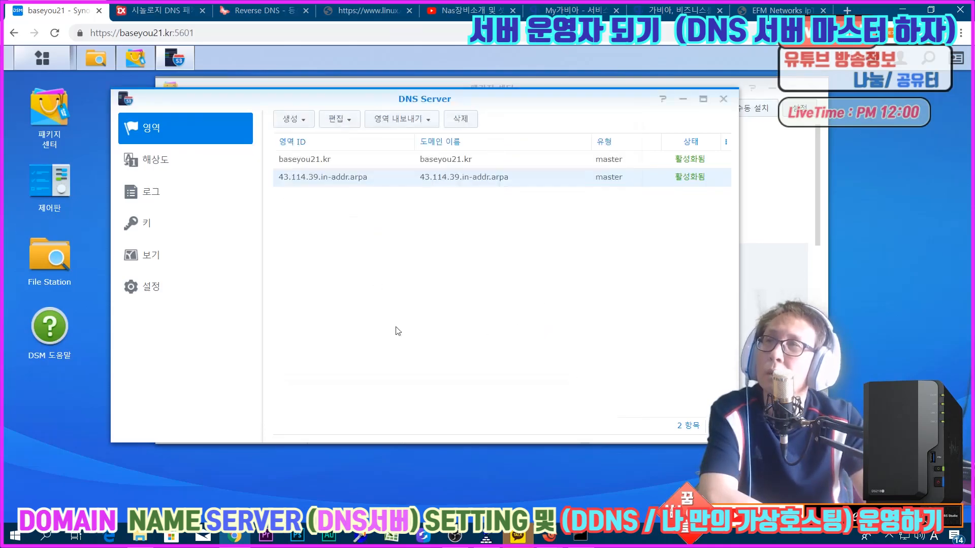
Step: Review the DNS log after adding the PTR record and close the DNS Server window
{"action": "left_click", "coordinate": [150, 196]}
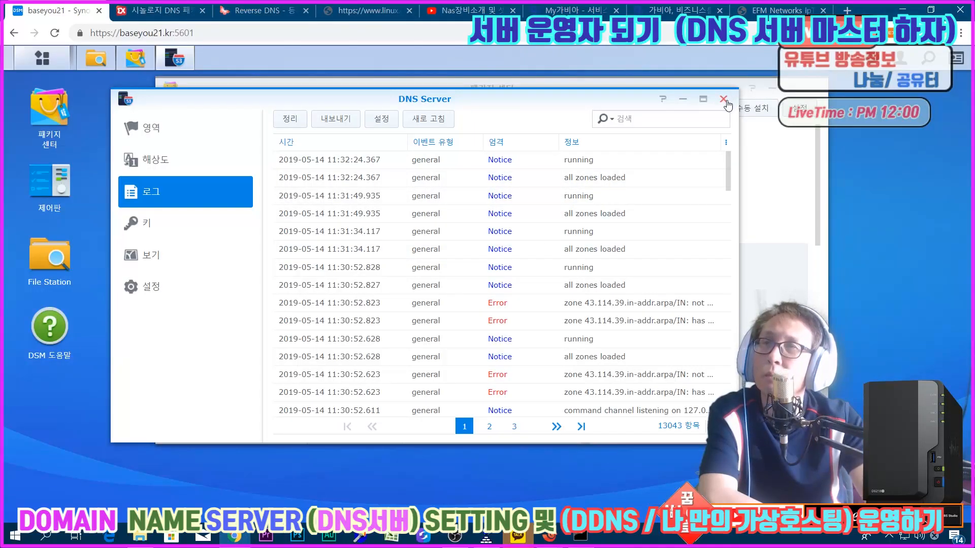
{"action": "left_click_drag", "start_coordinate": [727, 101], "coordinate": [752, 118]}
{"action": "left_click", "coordinate": [749, 113]}
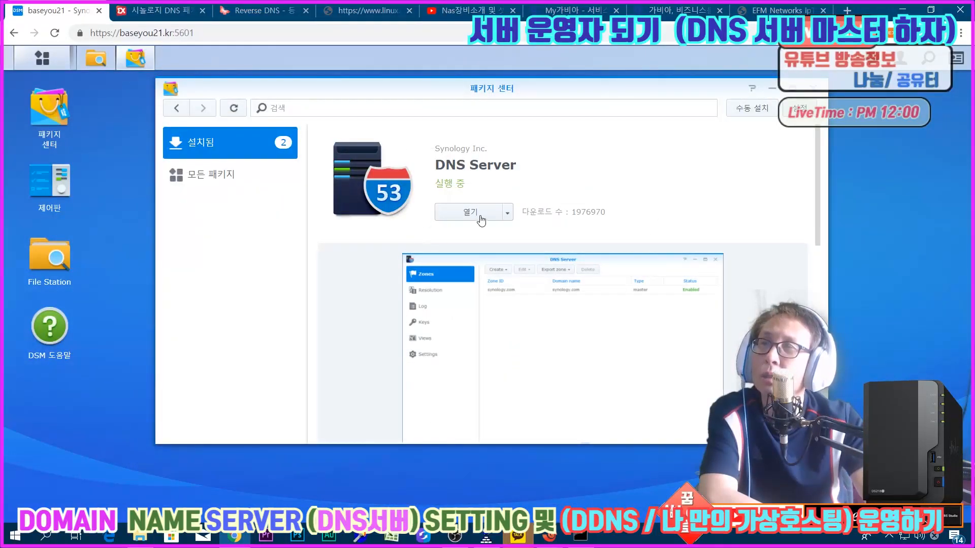
Step: Restart the DNS Server package from Package Center by stopping it and running it again
{"action": "left_click", "coordinate": [508, 213]}
{"action": "left_click", "coordinate": [495, 231]}
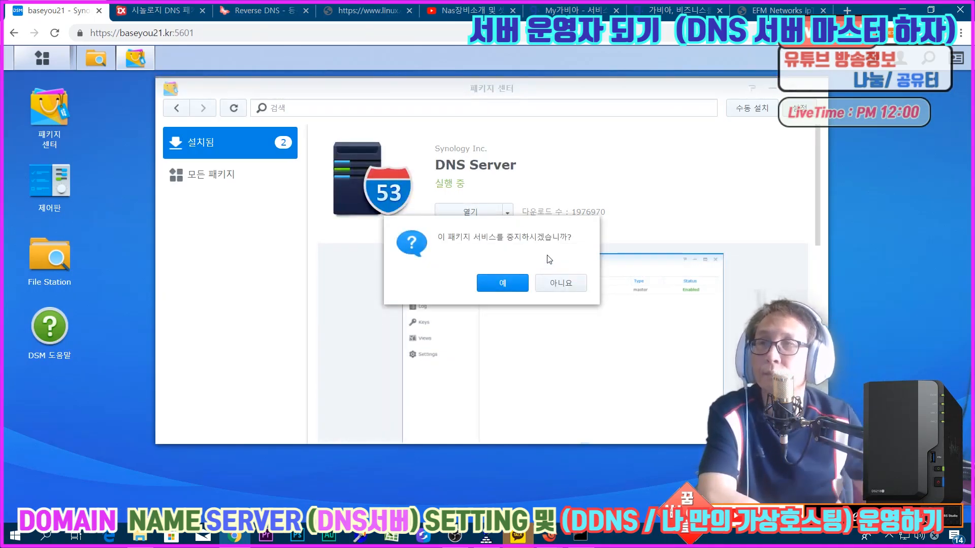
{"action": "left_click", "coordinate": [491, 283]}
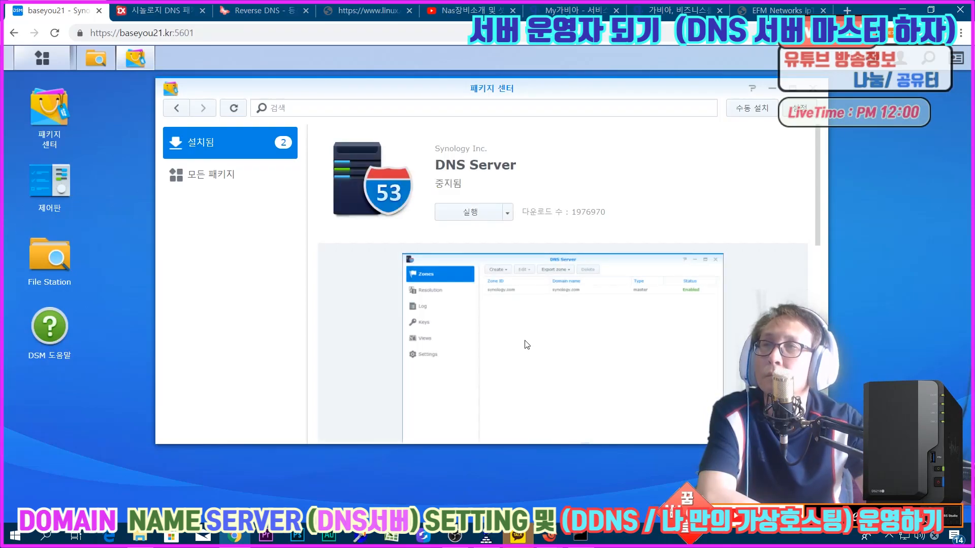
{"action": "left_click", "coordinate": [472, 213]}
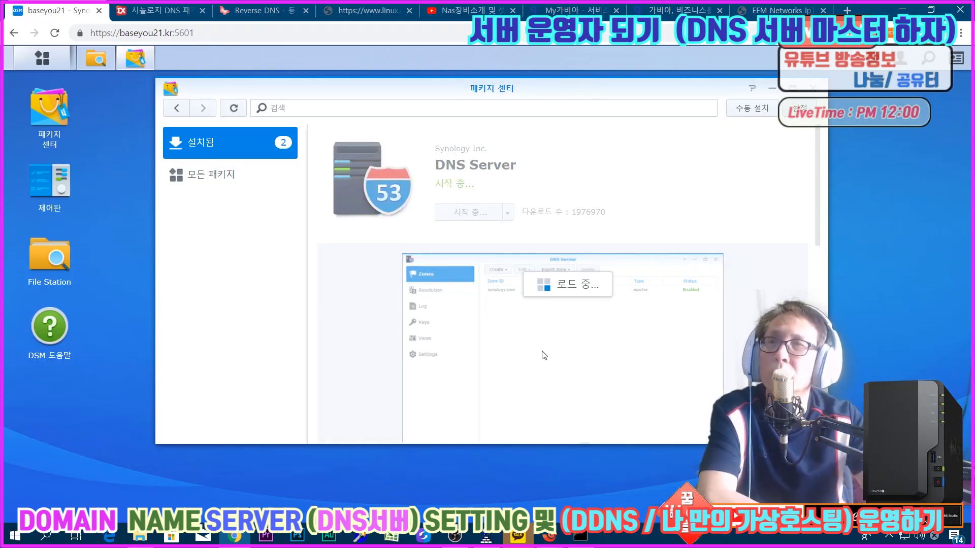
Step: Reopen DNS Server and examine the newest log entries for zone errors
{"action": "left_click", "coordinate": [42, 58]}
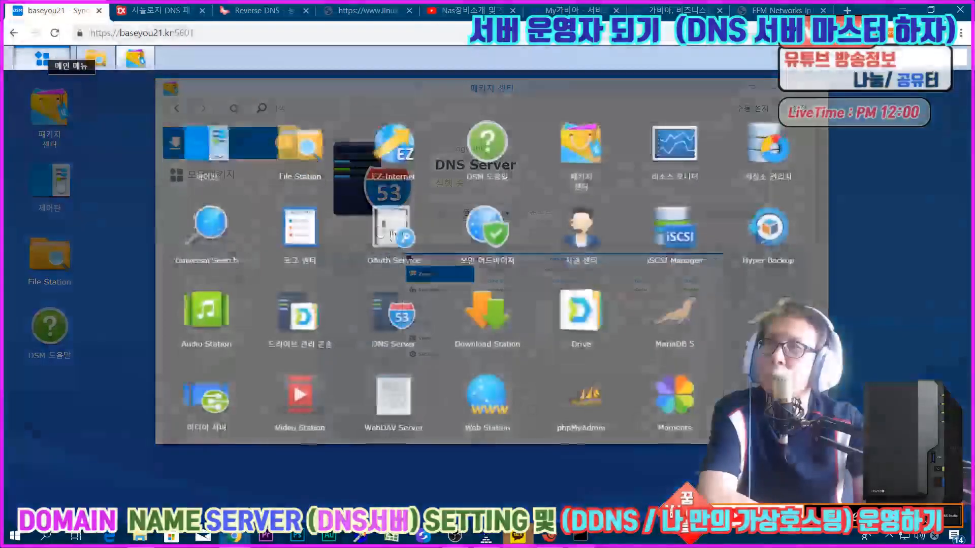
{"action": "left_click", "coordinate": [393, 335]}
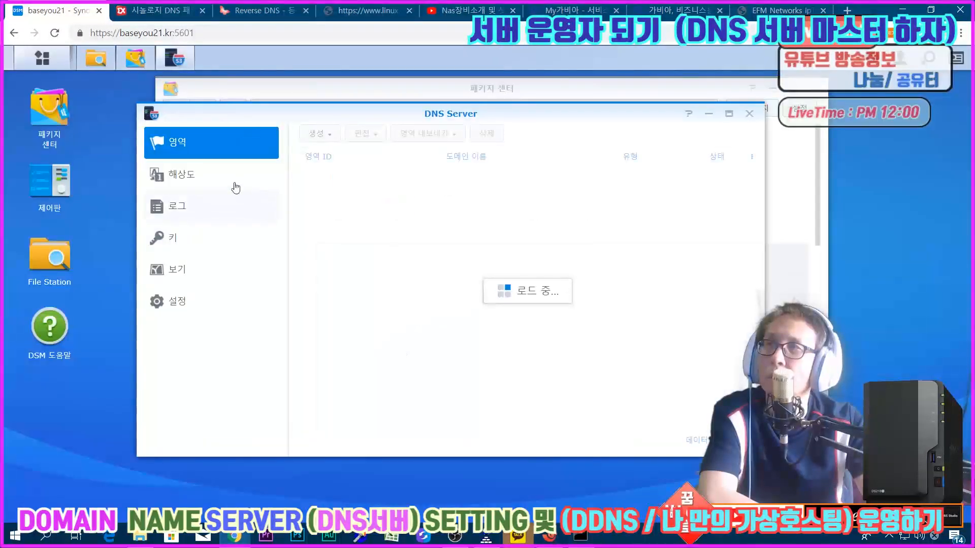
{"action": "left_click", "coordinate": [205, 204]}
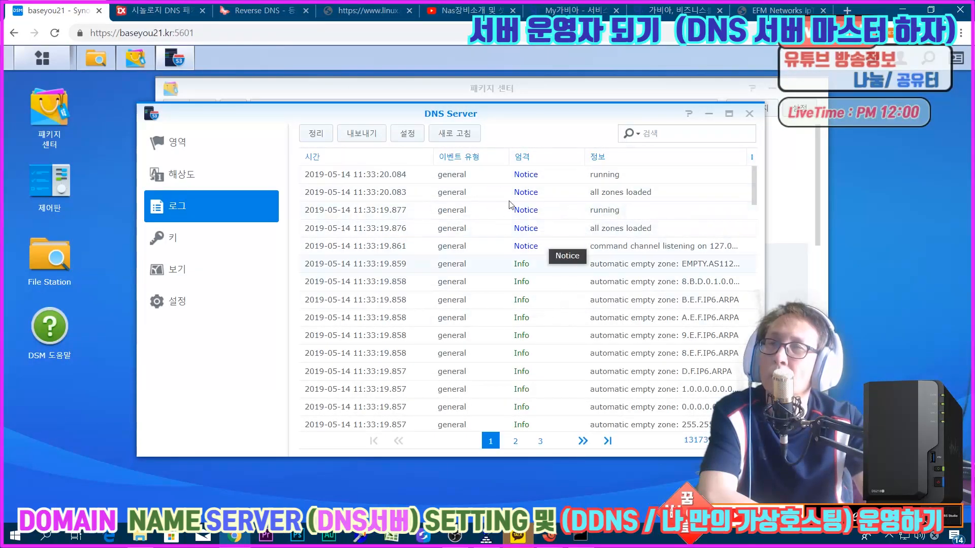
Step: Switch to the nas session in Xshell and run nslookup baseyou21.kr to test forward resolution
{"action": "mouse_move", "coordinate": [543, 542]}
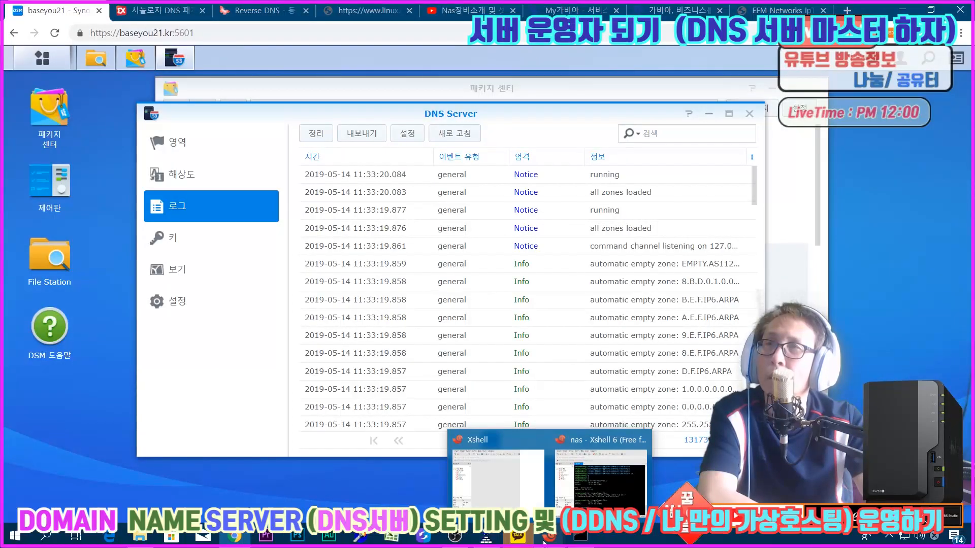
{"action": "left_click", "coordinate": [583, 471]}
{"action": "key", "text": "Up"}
{"action": "key", "text": "Return"}
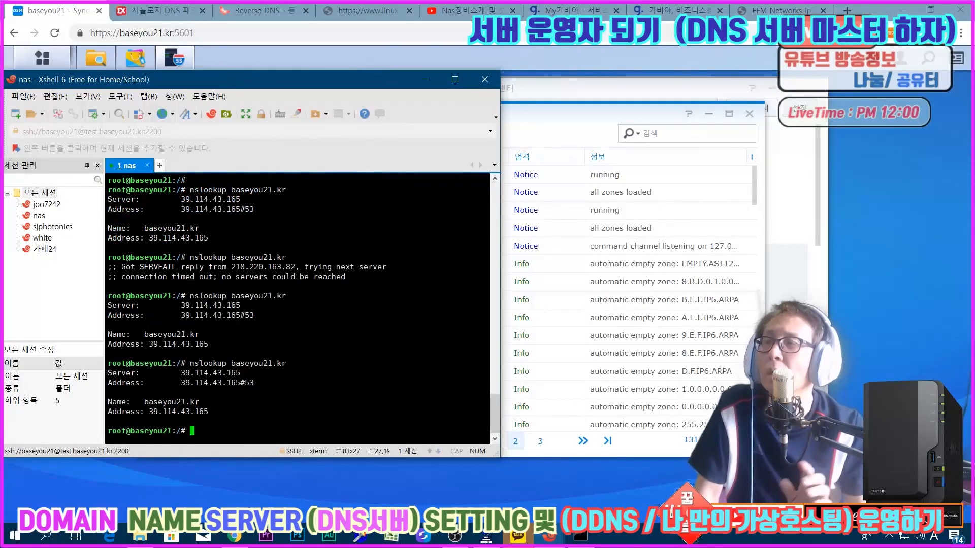
Step: Run nslookup 39.114.43.165 in the terminal to test reverse resolution
{"action": "key", "text": "Up"}
{"action": "key", "text": "BackSpace"}
{"action": "key", "text": "BackSpace"}
{"action": "key", "text": "BackSpace"}
{"action": "key", "text": "BackSpace"}
{"action": "key", "text": "BackSpace"}
{"action": "key", "text": "BackSpace"}
{"action": "key", "text": "BackSpace"}
{"action": "key", "text": "BackSpace"}
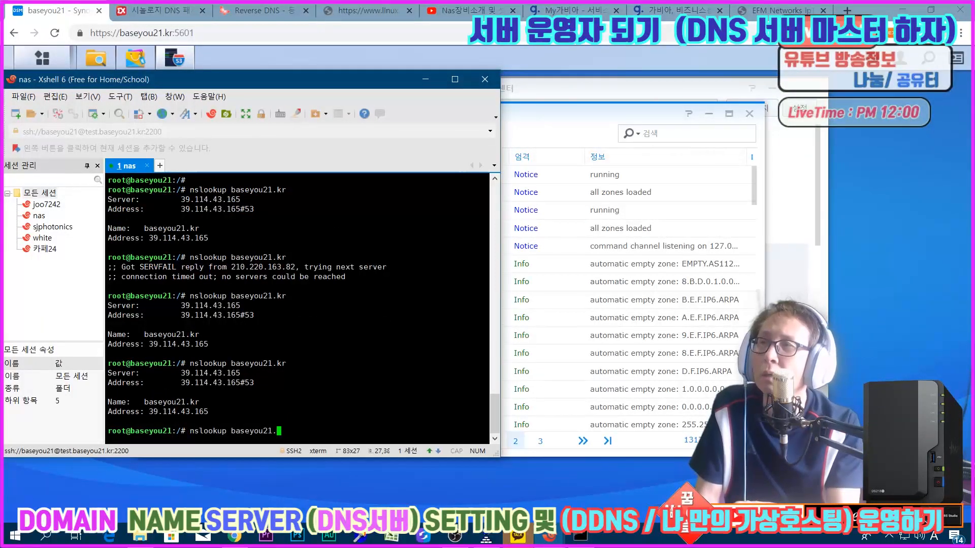
{"action": "key", "text": "BackSpace"}
{"action": "key", "text": "BackSpace"}
{"action": "key", "text": "BackSpace"}
{"action": "key", "text": "BackSpace"}
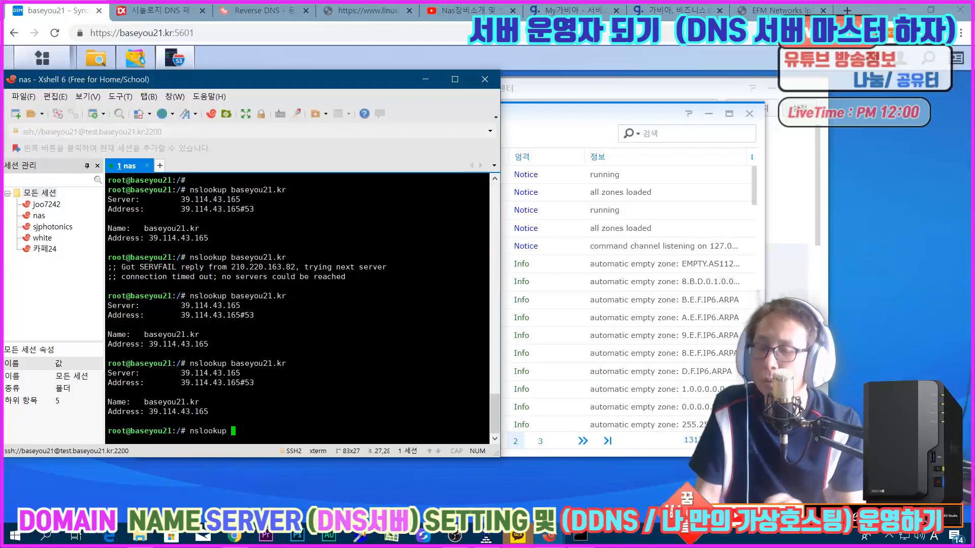
{"action": "type", "text": "39.114.43.165"}
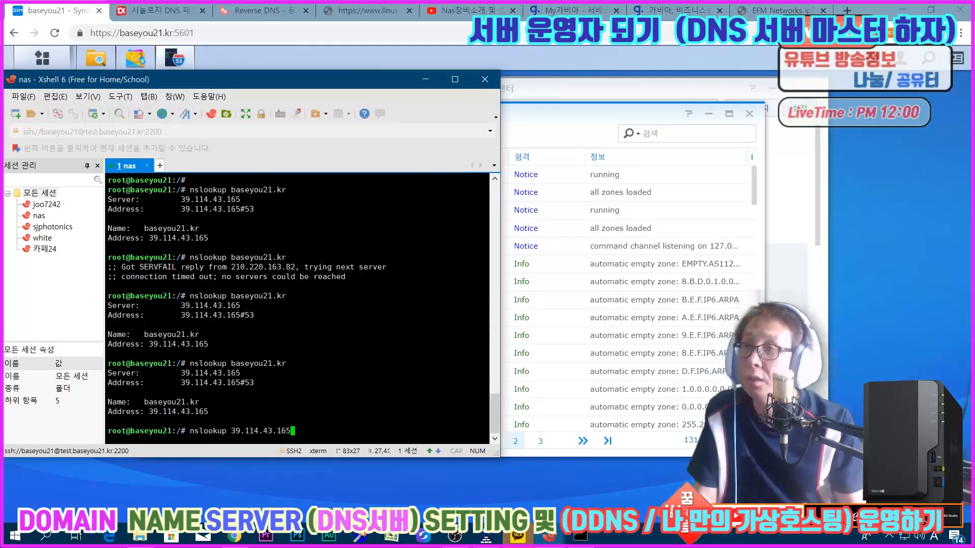
{"action": "key", "text": "Return"}
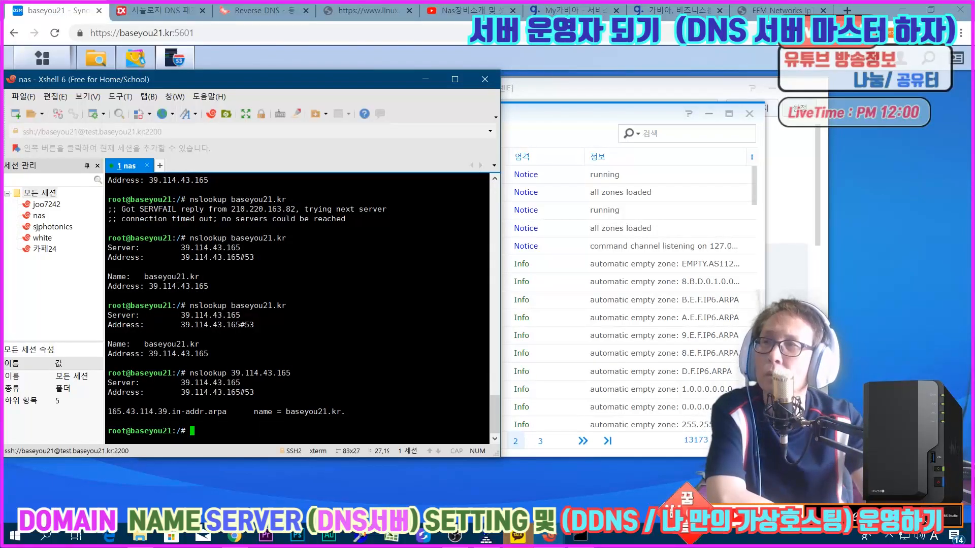
Step: Examine the reverse lookup output, comparing the queried IP, the server address, the in-addr.arpa entry and the returned name
{"action": "left_click_drag", "start_coordinate": [190, 373], "coordinate": [309, 374]}
{"action": "left_click", "coordinate": [308, 373]}
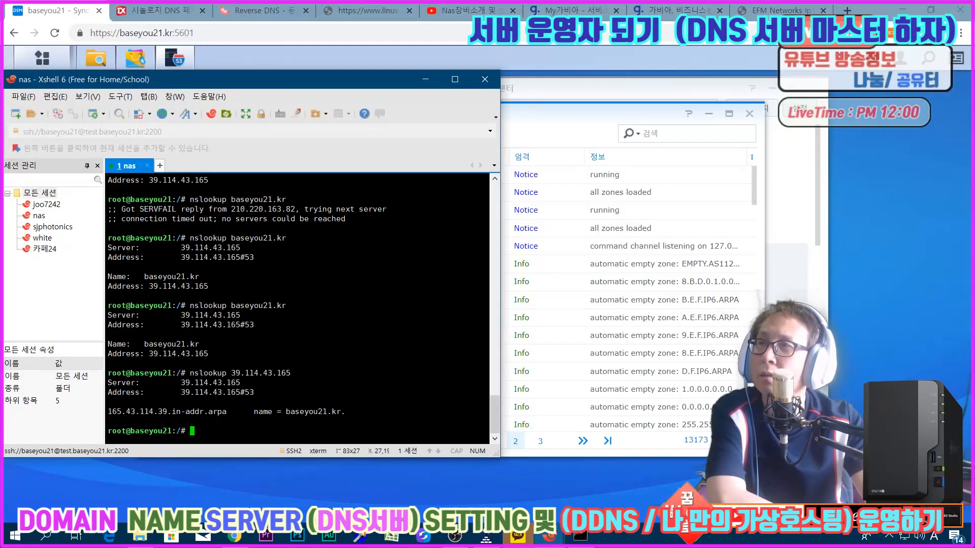
{"action": "left_click_drag", "start_coordinate": [194, 392], "coordinate": [254, 392]}
{"action": "left_click_drag", "start_coordinate": [112, 411], "coordinate": [212, 411]}
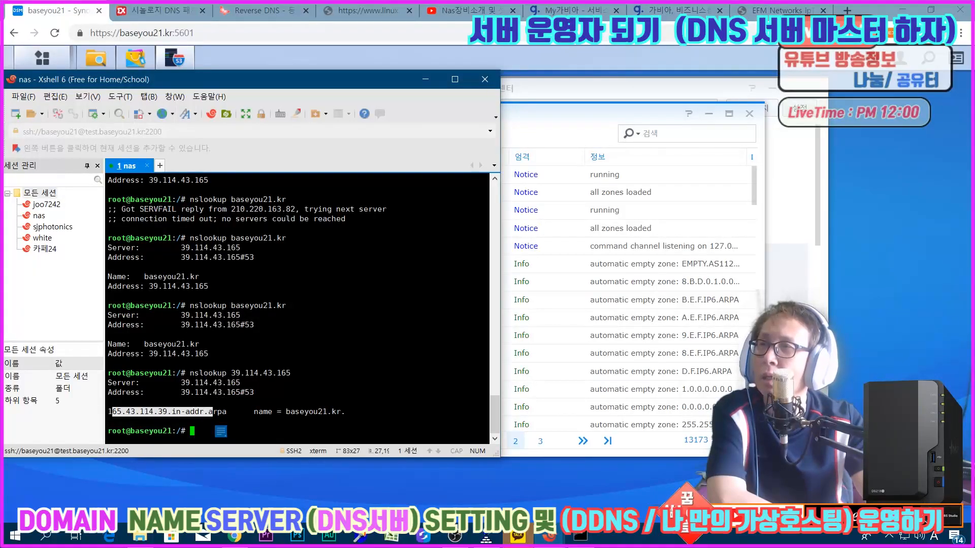
{"action": "left_click", "coordinate": [212, 411]}
{"action": "left_click_drag", "start_coordinate": [286, 412], "coordinate": [349, 412]}
{"action": "left_click", "coordinate": [349, 412]}
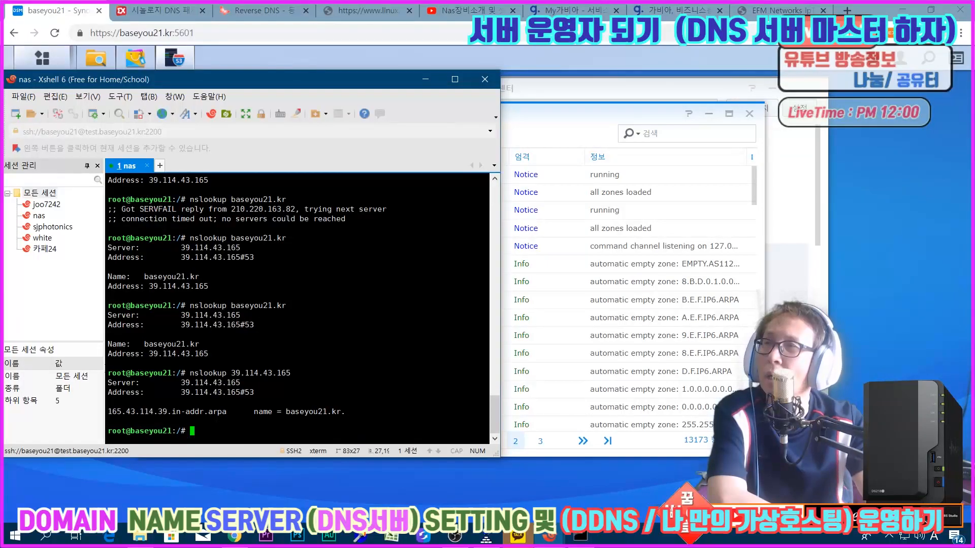
{"action": "left_click_drag", "start_coordinate": [117, 374], "coordinate": [270, 378]}
{"action": "left_click", "coordinate": [266, 366]}
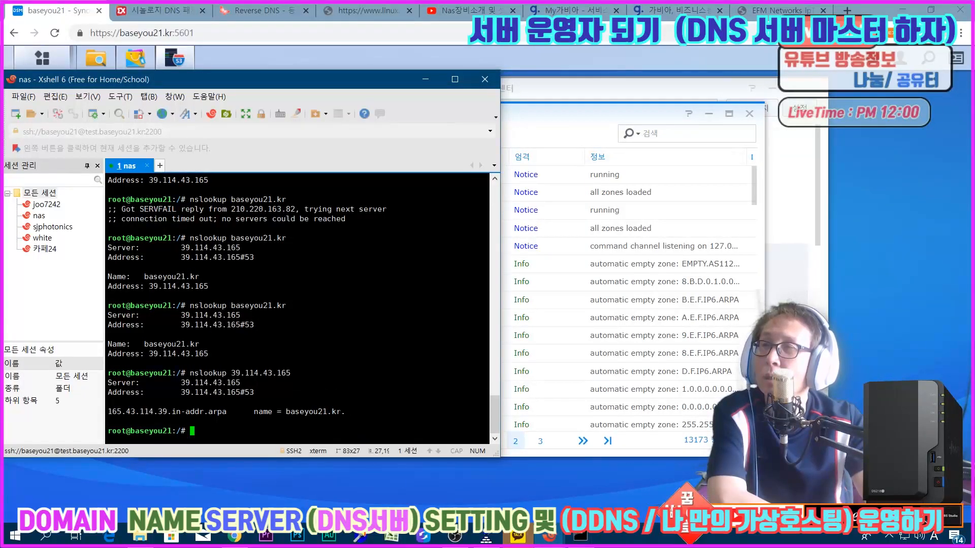
{"action": "left_click_drag", "start_coordinate": [341, 412], "coordinate": [126, 411]}
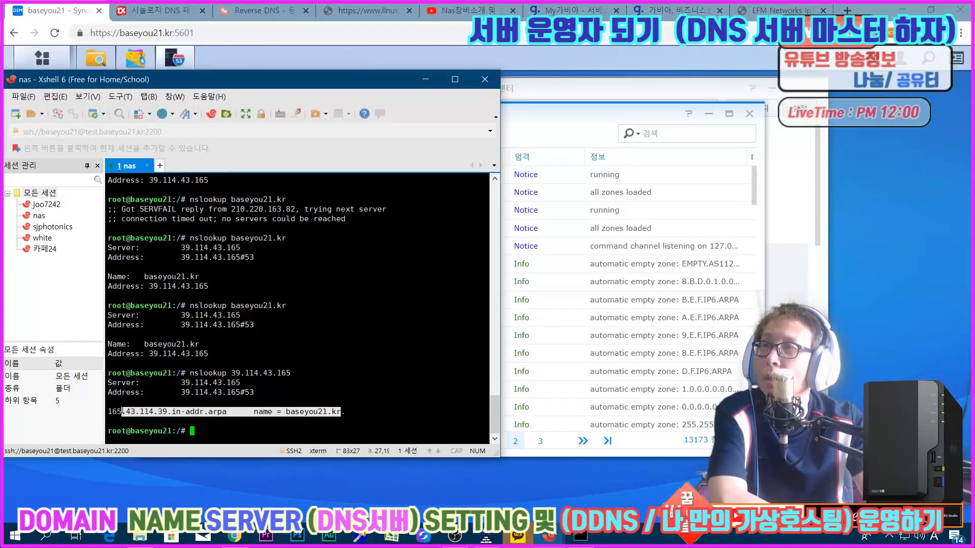
{"action": "left_click", "coordinate": [125, 415]}
{"action": "left_click_drag", "start_coordinate": [199, 374], "coordinate": [230, 374]}
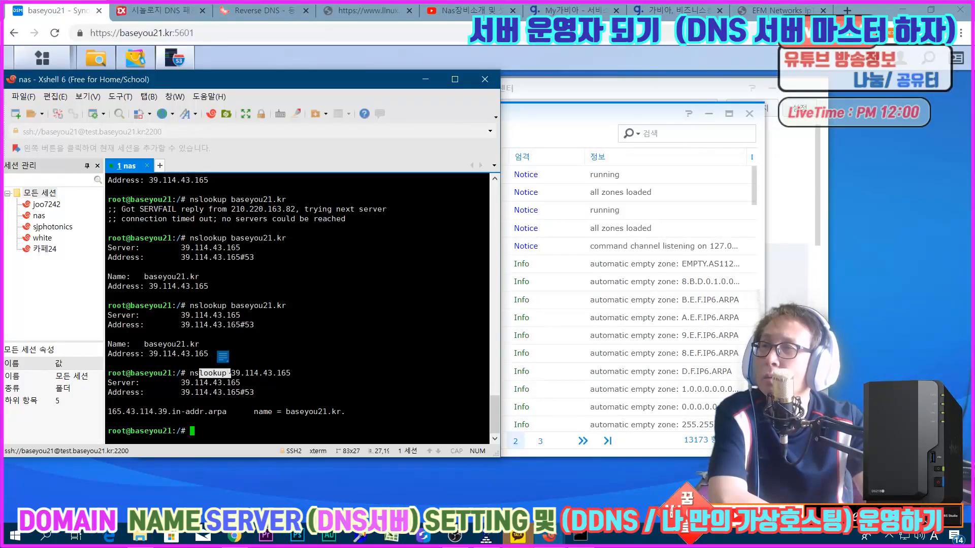
{"action": "left_click", "coordinate": [230, 374]}
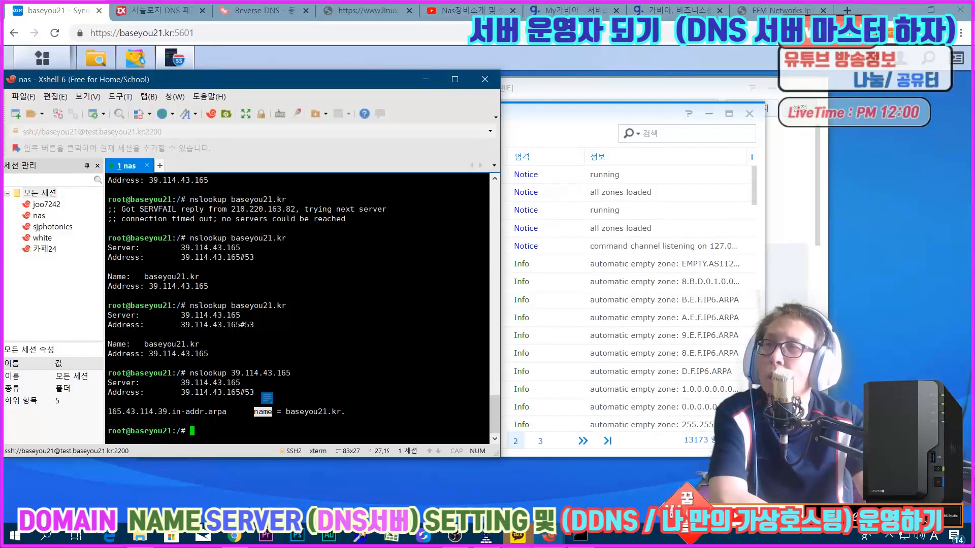
{"action": "left_click", "coordinate": [263, 412]}
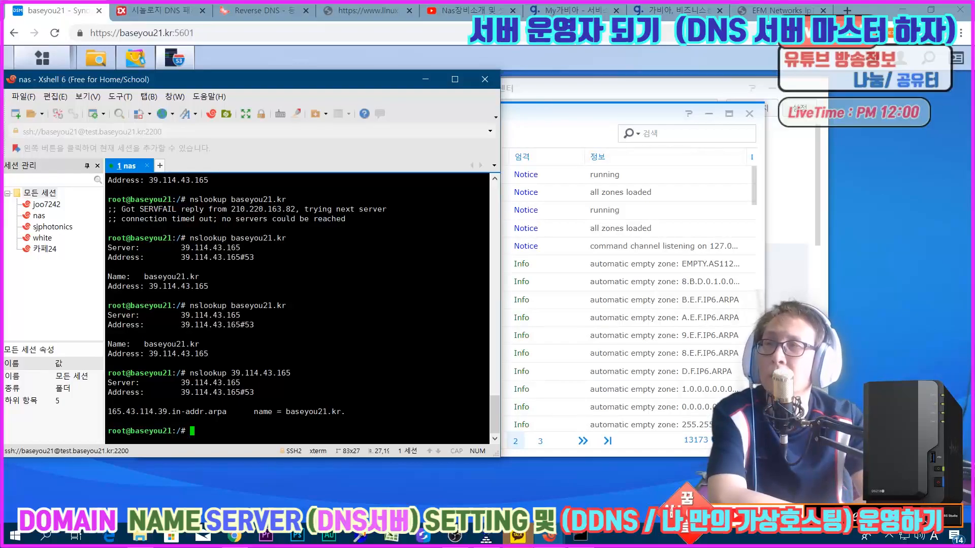
Step: Return to DNS Server and open the resource records of the 43.114.39.in-addr.arpa zone for review
{"action": "left_click", "coordinate": [425, 80]}
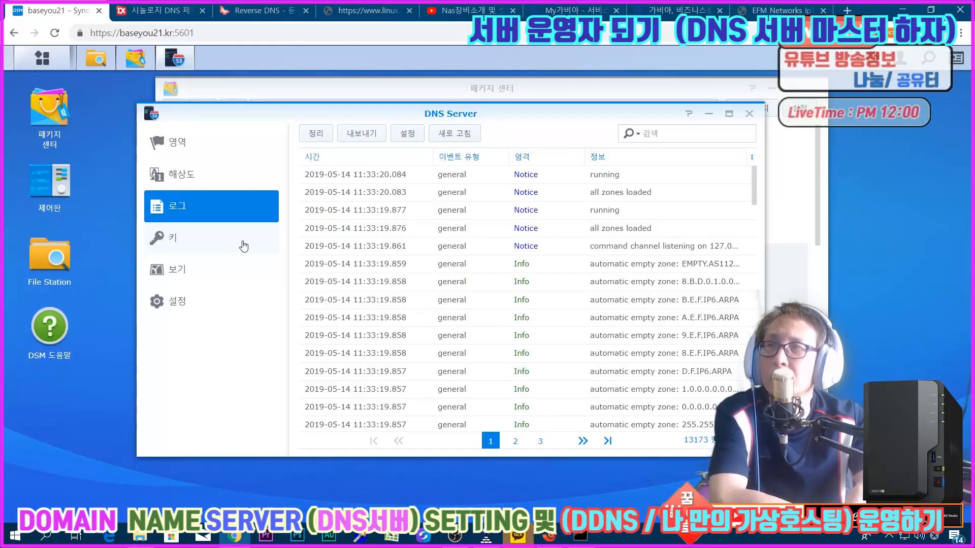
{"action": "left_click", "coordinate": [203, 150]}
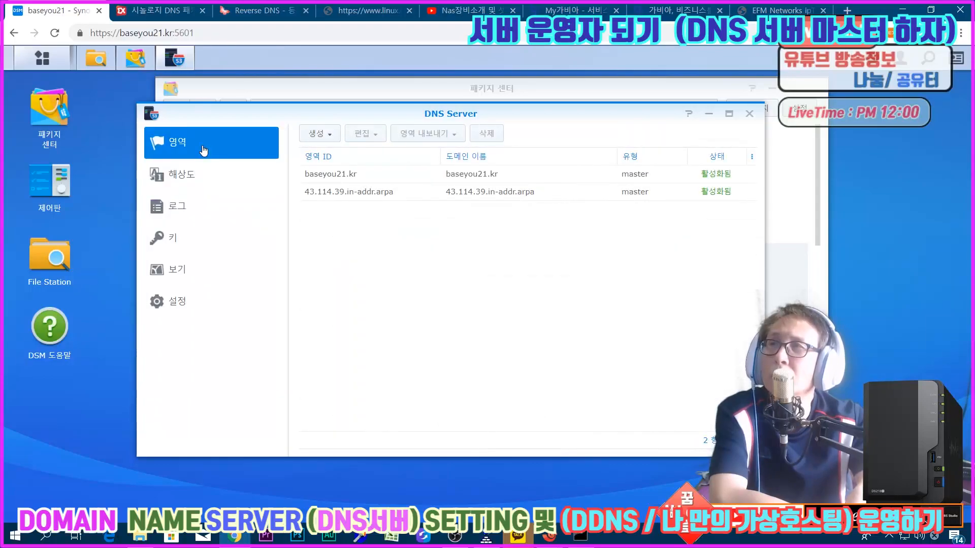
{"action": "double_click", "coordinate": [382, 193]}
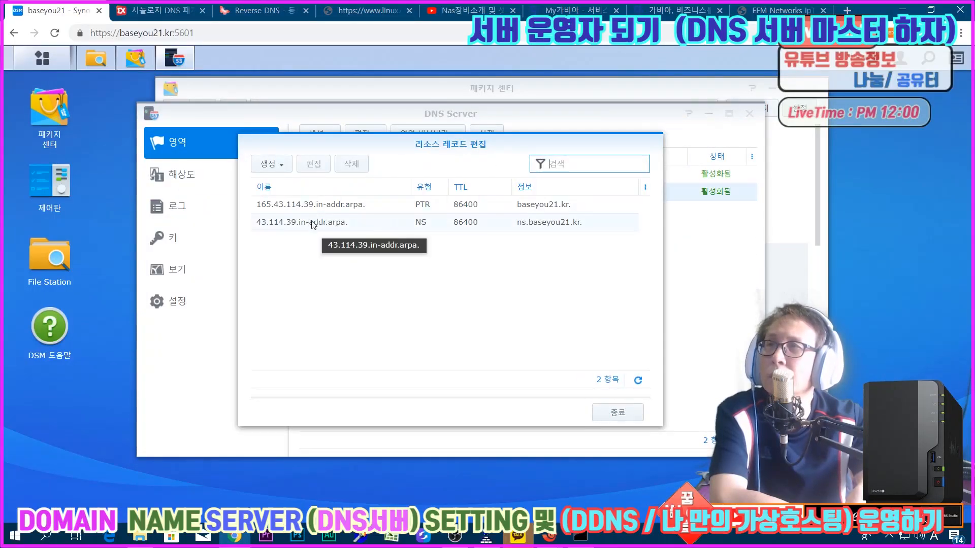
Step: Check the NS record settings of the 43.114.39.in-addr.arpa zone and compare them with the NS example in the extrememanual.net guide
{"action": "double_click", "coordinate": [313, 228]}
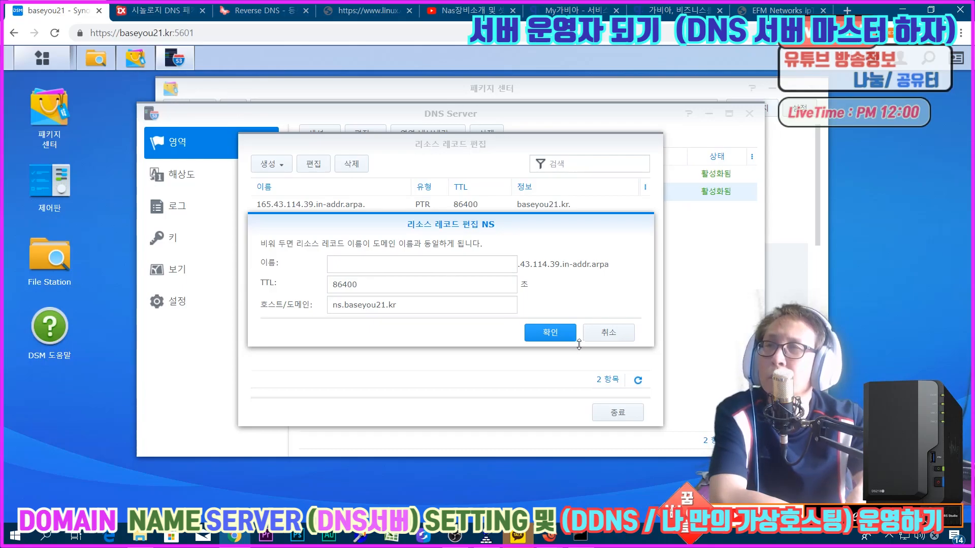
{"action": "left_click", "coordinate": [611, 335]}
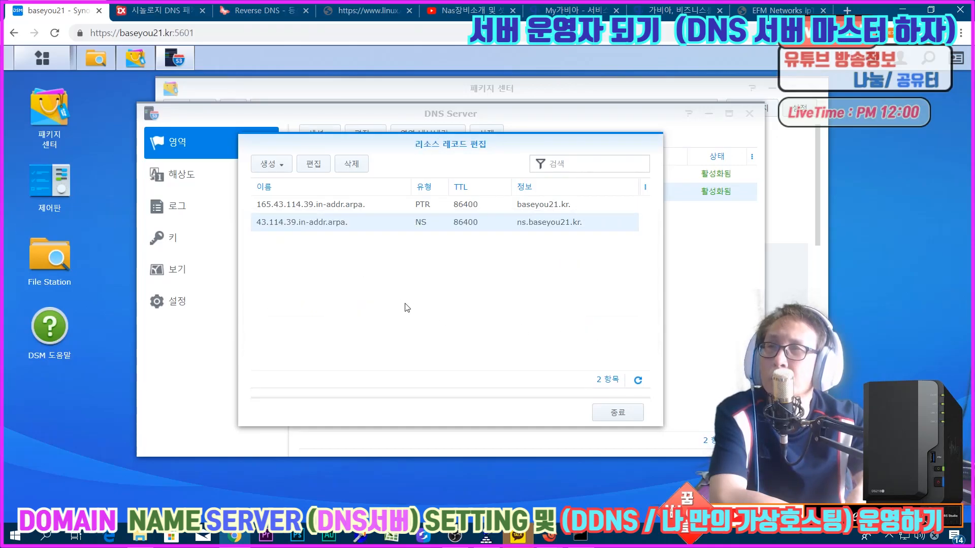
{"action": "left_click", "coordinate": [174, 11]}
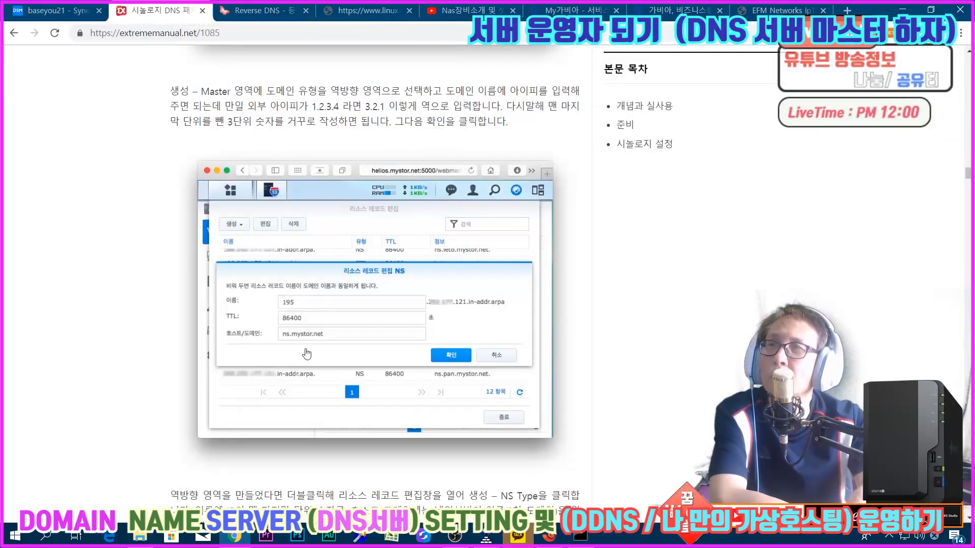
{"action": "left_click", "coordinate": [66, 10]}
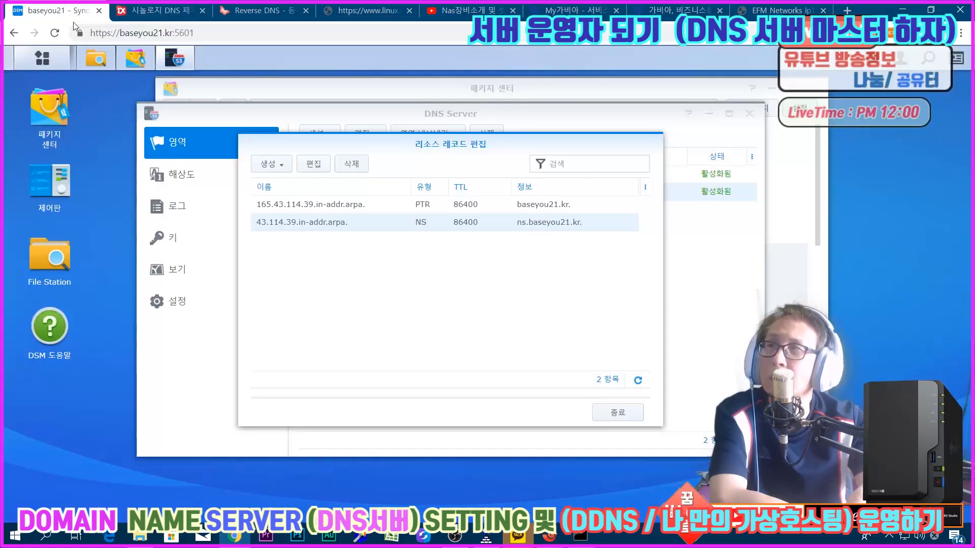
{"action": "left_click", "coordinate": [140, 10]}
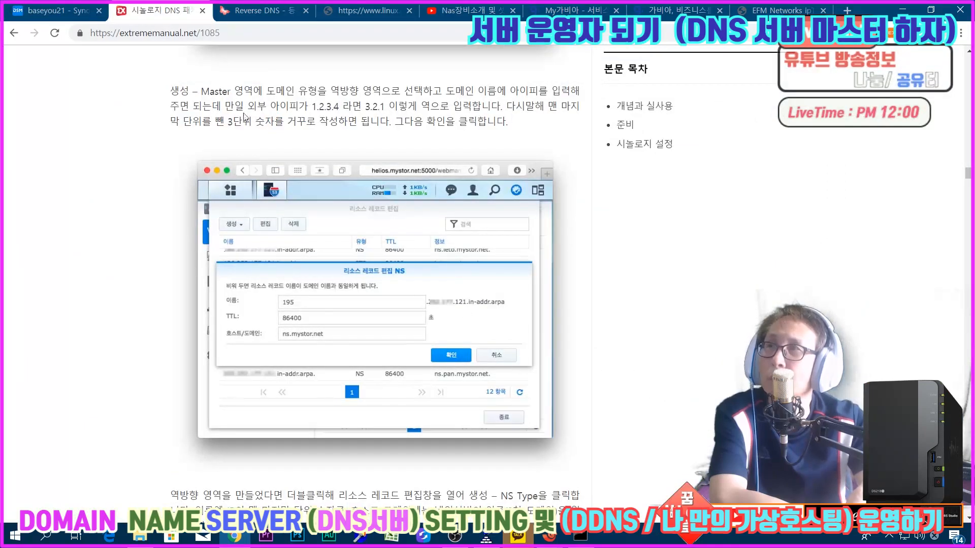
{"action": "left_click", "coordinate": [56, 11]}
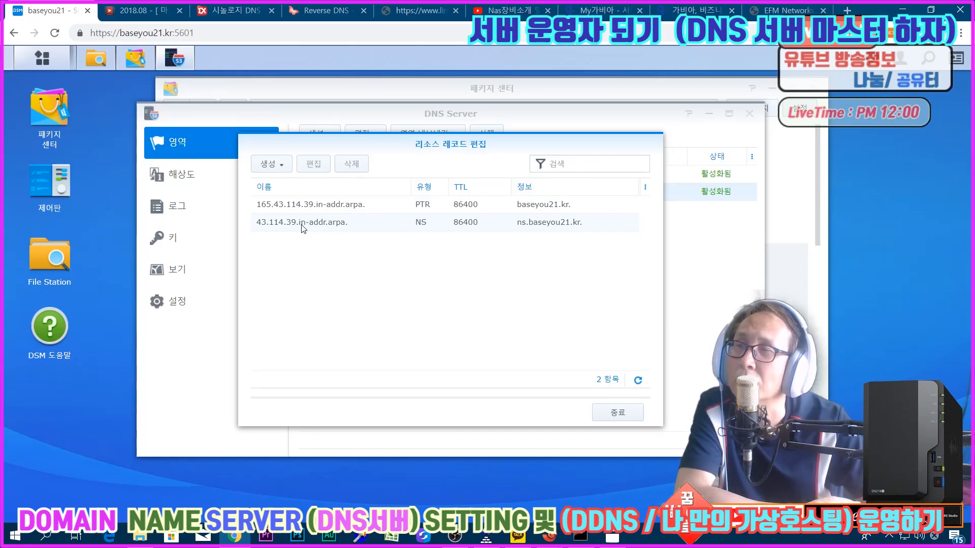
Step: Change the NS record's host of the 43.114.39.in-addr.arpa zone to ns1.baseyou21.kr and save it
{"action": "double_click", "coordinate": [376, 228]}
{"action": "left_click", "coordinate": [337, 305]}
{"action": "left_click", "coordinate": [342, 304]}
{"action": "type", "text": "1.baseyou21.kr"}
{"action": "left_click", "coordinate": [539, 333]}
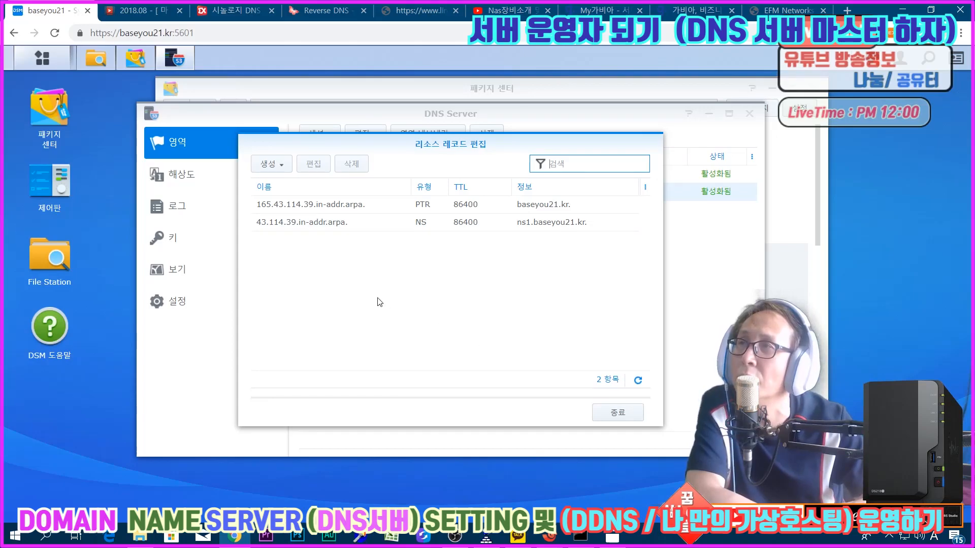
{"action": "left_click", "coordinate": [269, 164]}
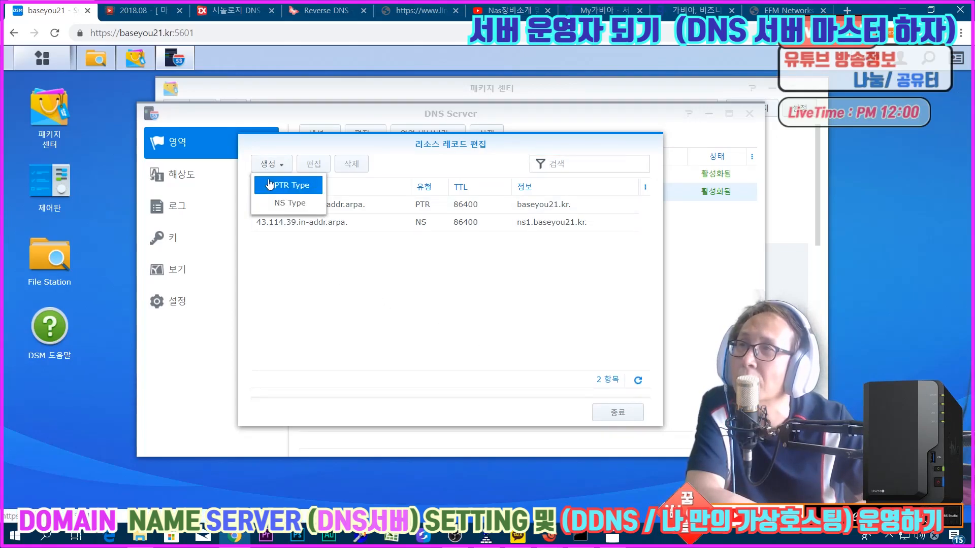
{"action": "left_click", "coordinate": [284, 185]}
{"action": "left_click", "coordinate": [352, 265]}
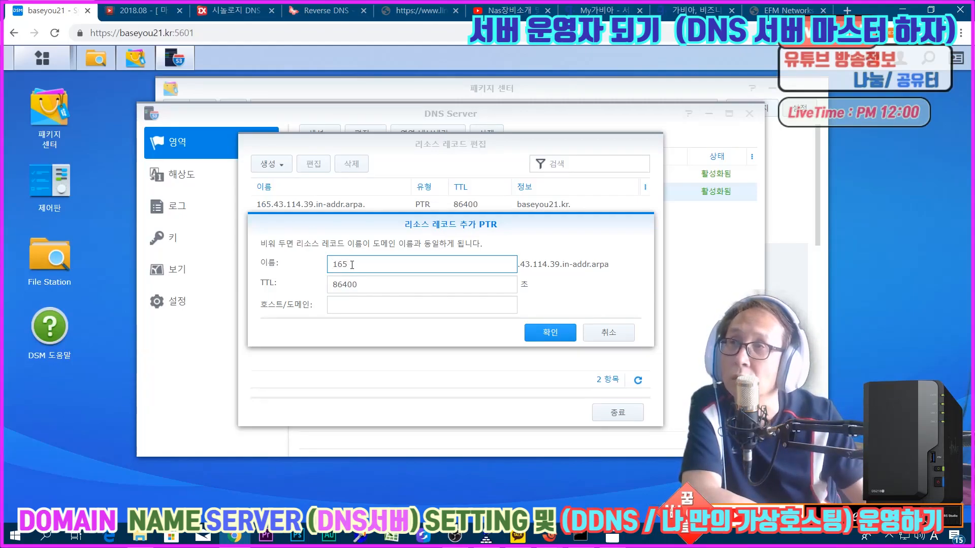
{"action": "left_click", "coordinate": [341, 309]}
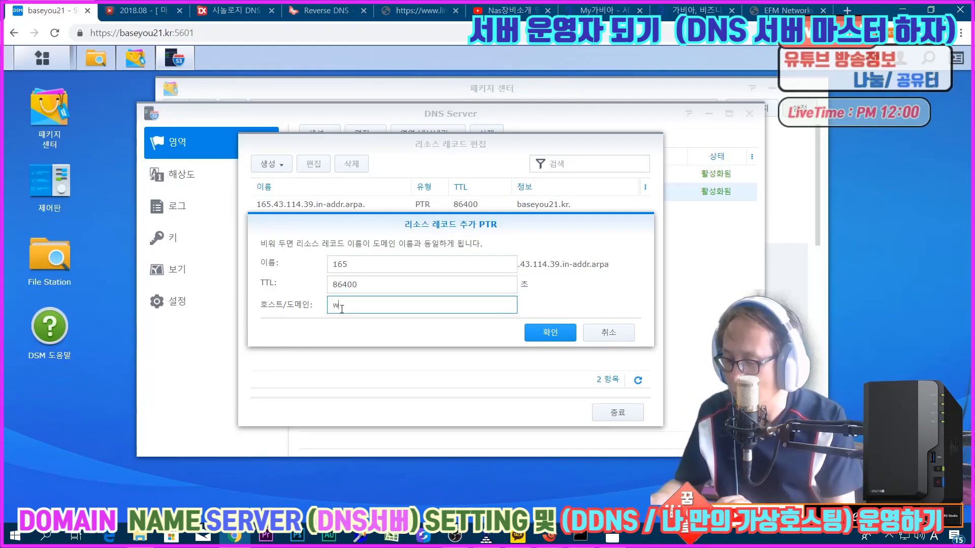
{"action": "type", "text": "www.bas"}
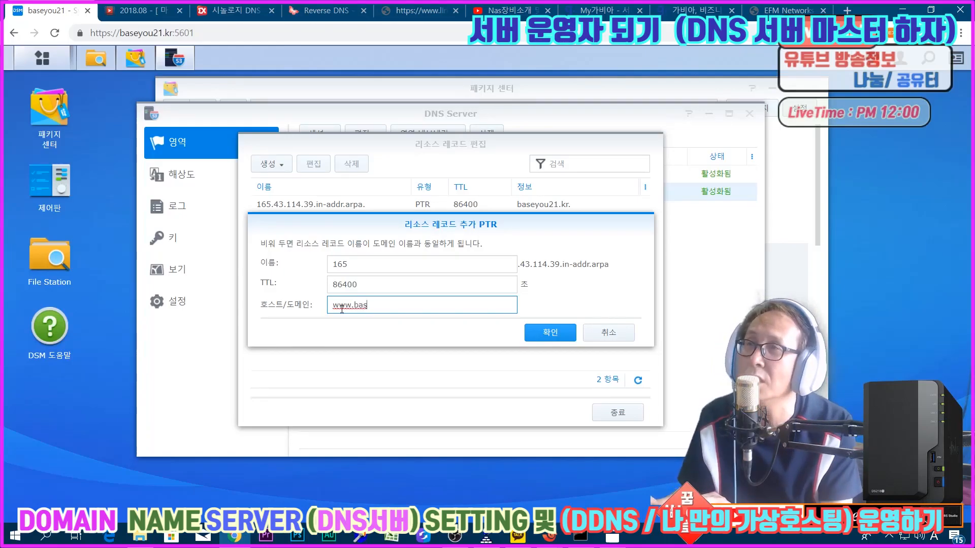
{"action": "type", "text": "ey"}
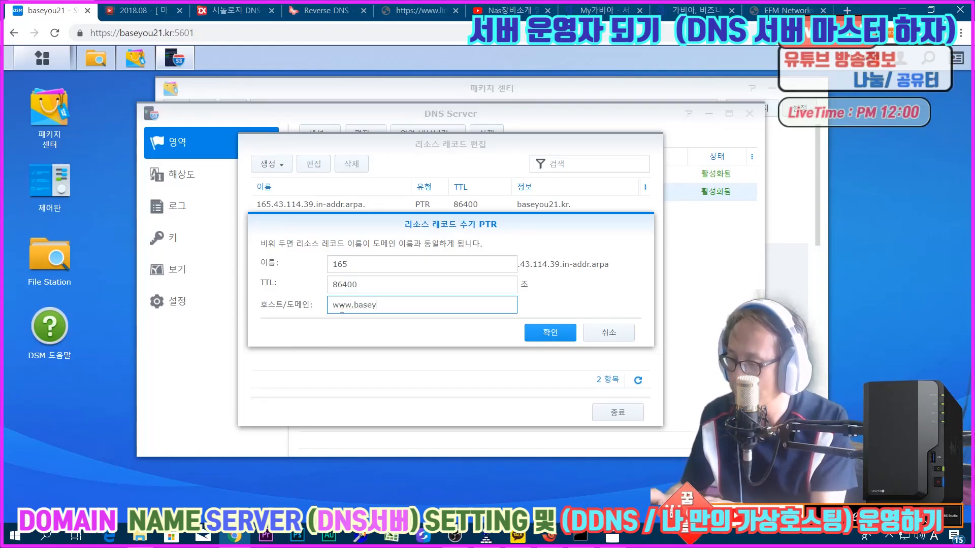
{"action": "type", "text": "ou21.kr"}
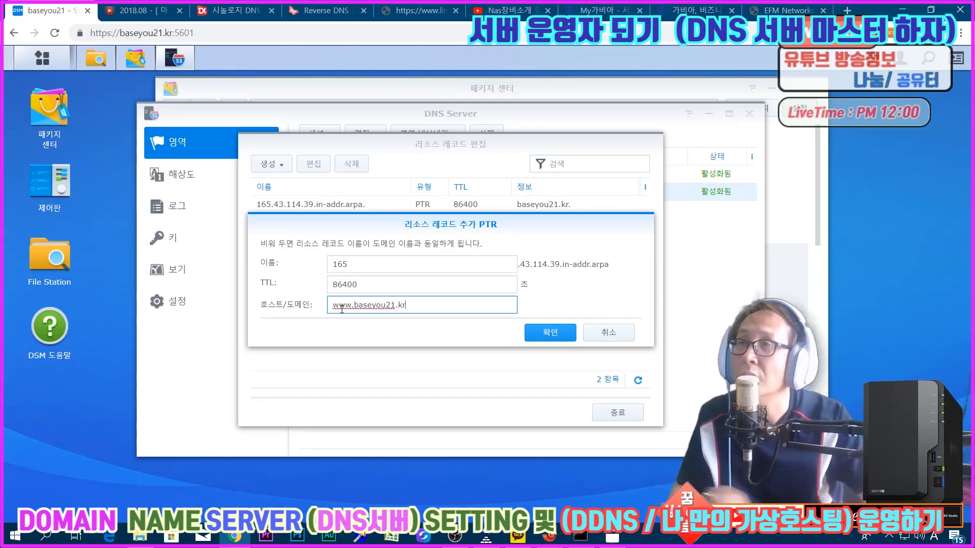
{"action": "left_click", "coordinate": [545, 332]}
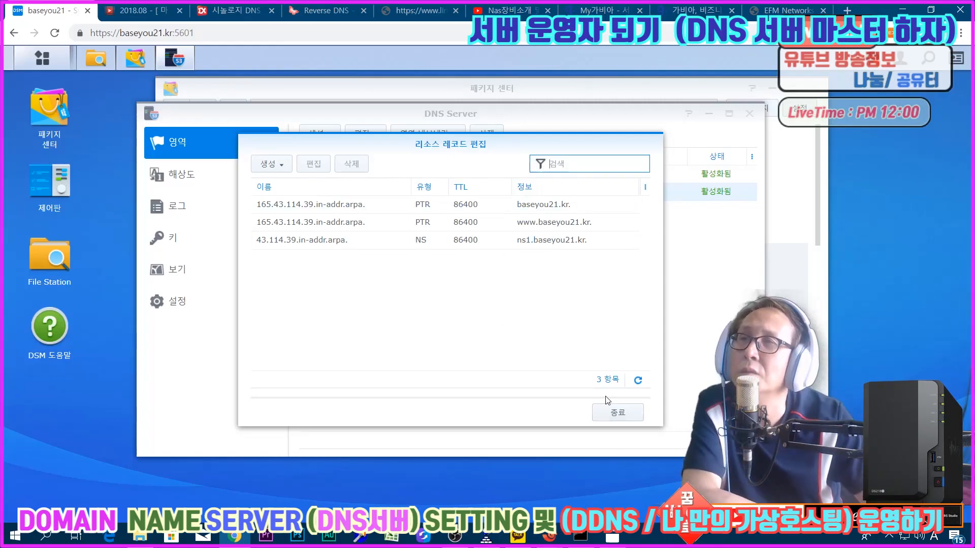
Step: Switch to the nas session in Xshell, start nslookup and query 39.114.43.165 to test the reverse records
{"action": "left_click", "coordinate": [550, 537]}
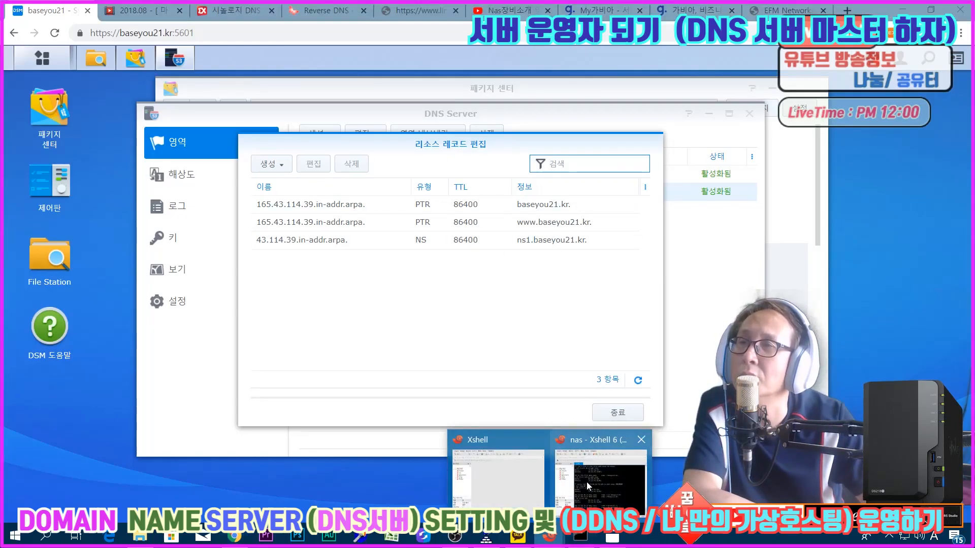
{"action": "left_click", "coordinate": [590, 486]}
{"action": "type", "text": "nslookup"}
{"action": "key", "text": "Return"}
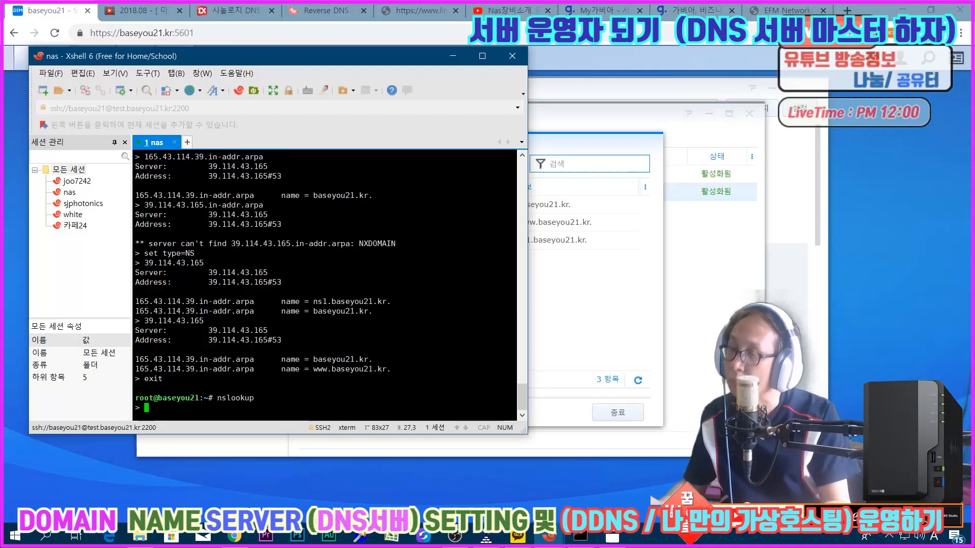
{"action": "type", "text": "39.114.43.165"}
{"action": "key", "text": "Return"}
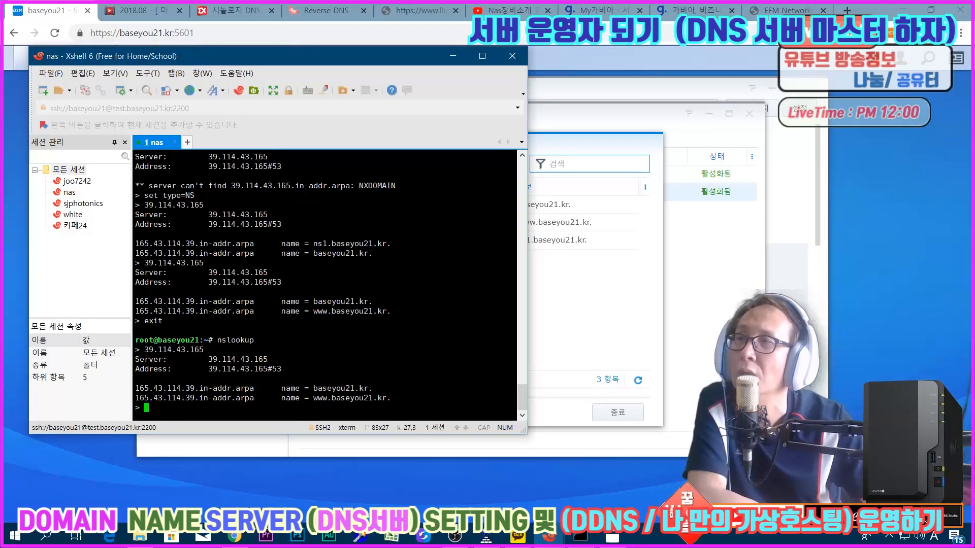
{"action": "left_click_drag", "start_coordinate": [326, 387], "coordinate": [381, 396]}
{"action": "left_click", "coordinate": [381, 397]}
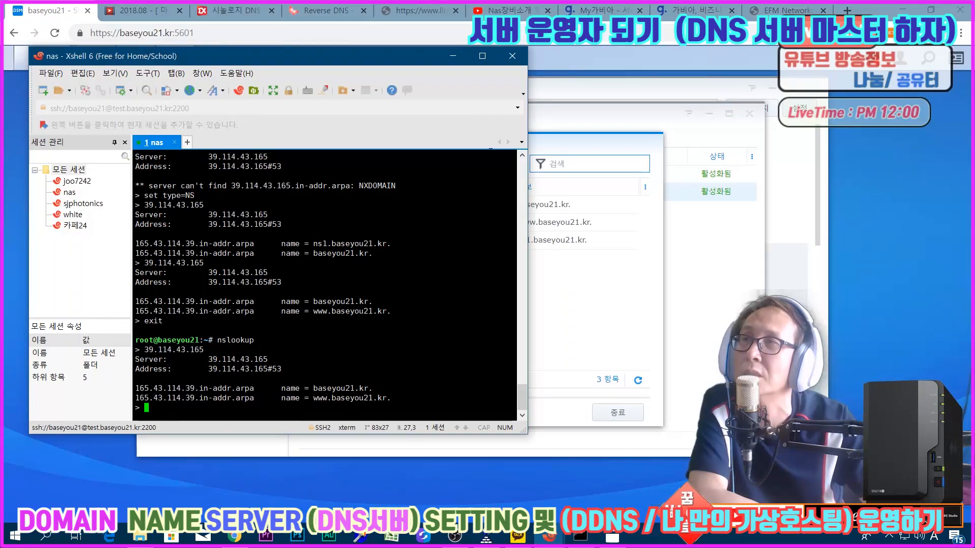
Step: Compare the names returned by nslookup with the zone's resource records in DNS Server, ending in the nas session
{"action": "left_click", "coordinate": [599, 335]}
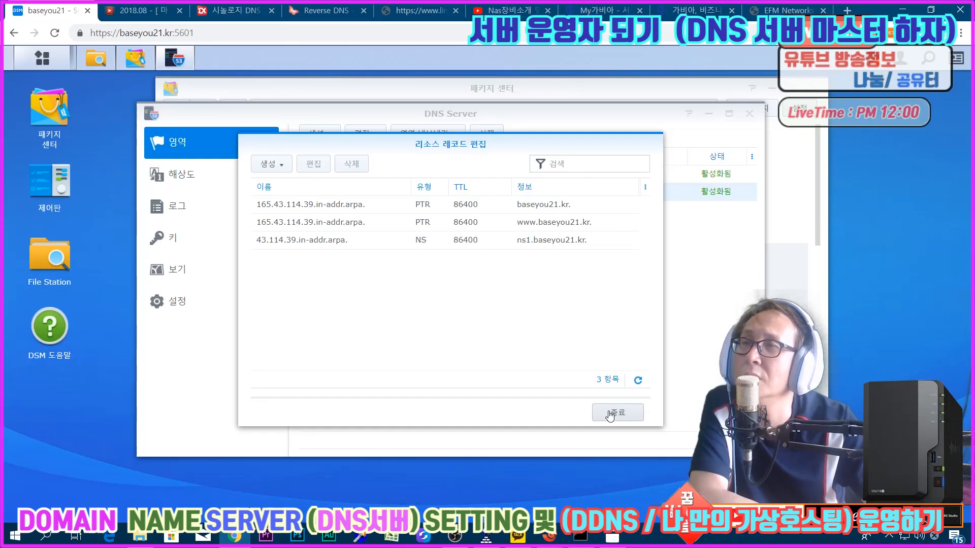
{"action": "mouse_move", "coordinate": [548, 536]}
{"action": "left_click", "coordinate": [590, 489]}
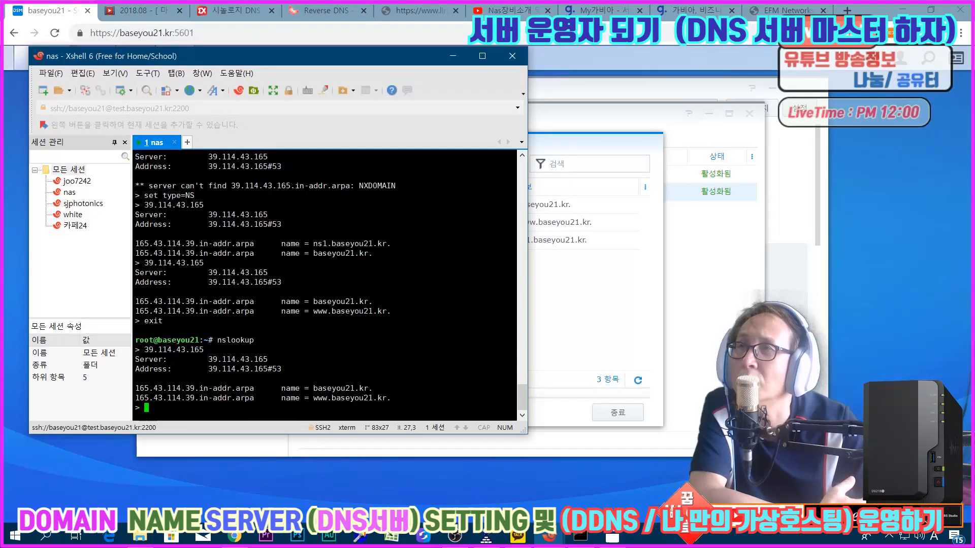
Step: Switch to the Windows Command Prompt, rerun nslookup 39.114.43.165, examine the answer and minimize the window
{"action": "left_click", "coordinate": [580, 535]}
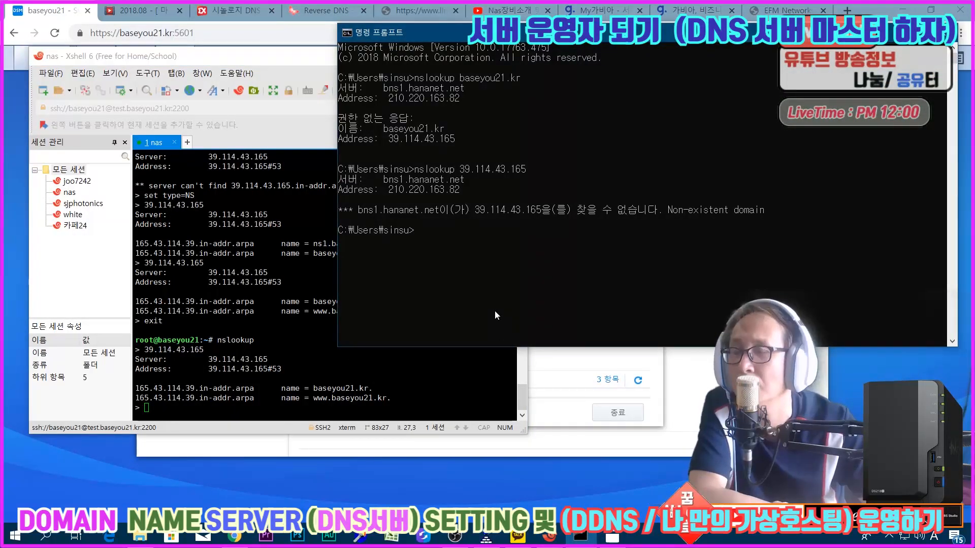
{"action": "key", "text": "Up"}
{"action": "key", "text": "Return"}
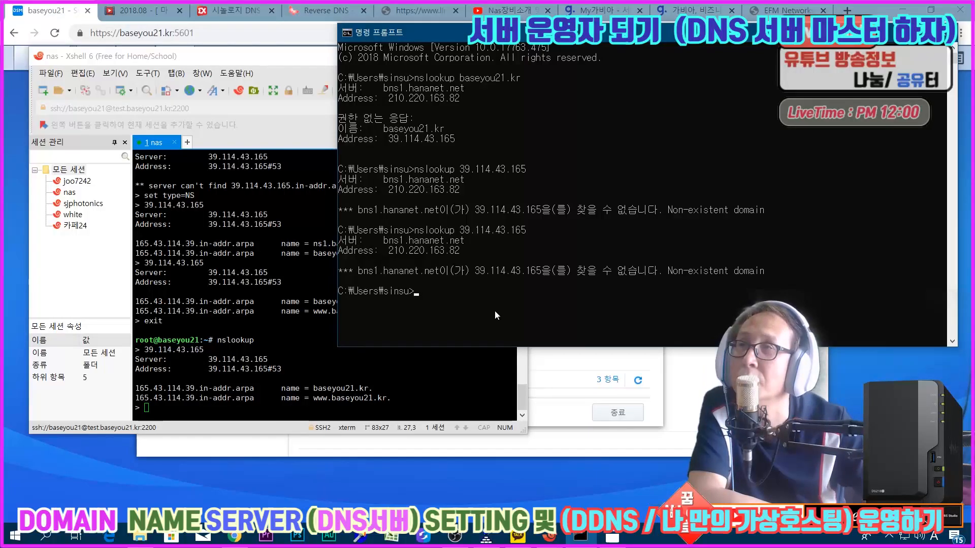
{"action": "left_click_drag", "start_coordinate": [359, 272], "coordinate": [581, 279]}
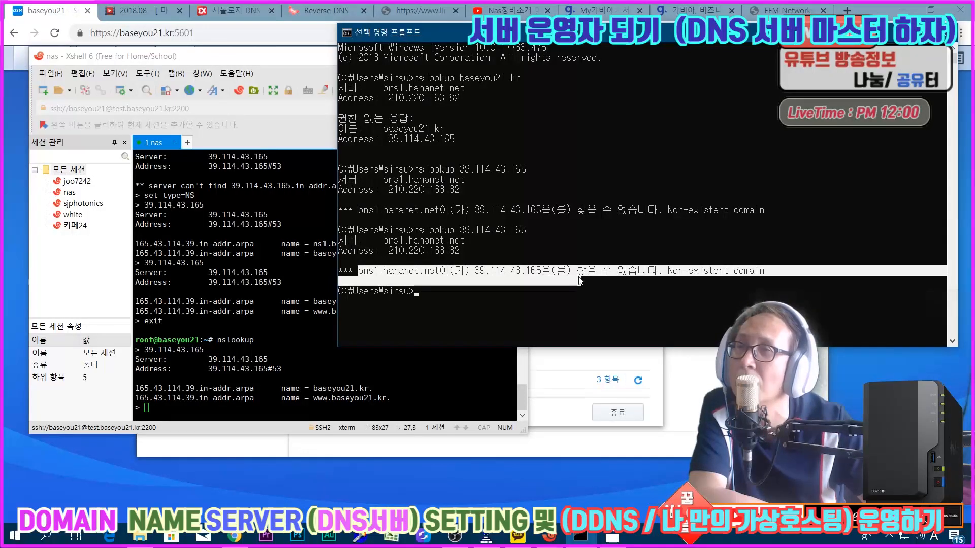
{"action": "left_click", "coordinate": [595, 309]}
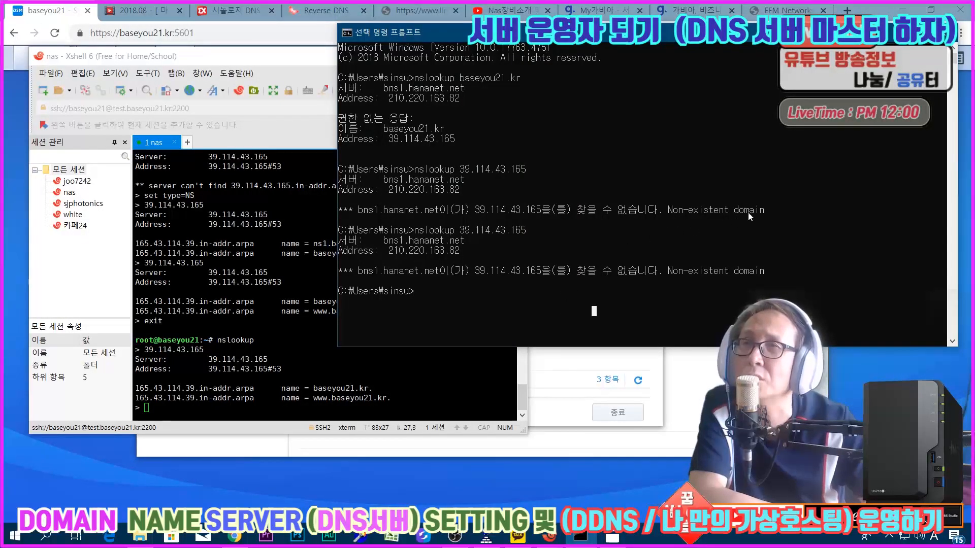
{"action": "left_click", "coordinate": [899, 33]}
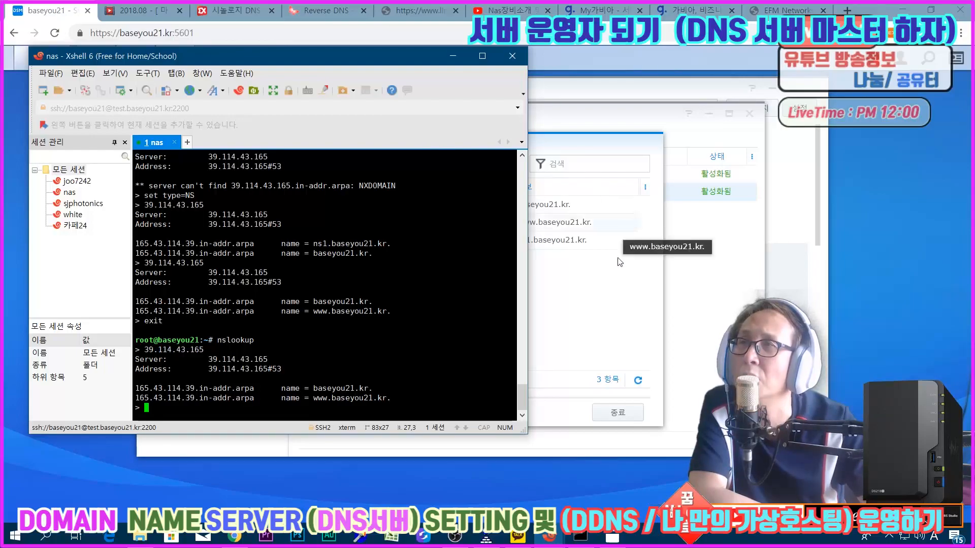
Step: Close the resource record editor in DNS Server, return to the nas session in Xshell and exit nslookup
{"action": "left_click", "coordinate": [615, 326]}
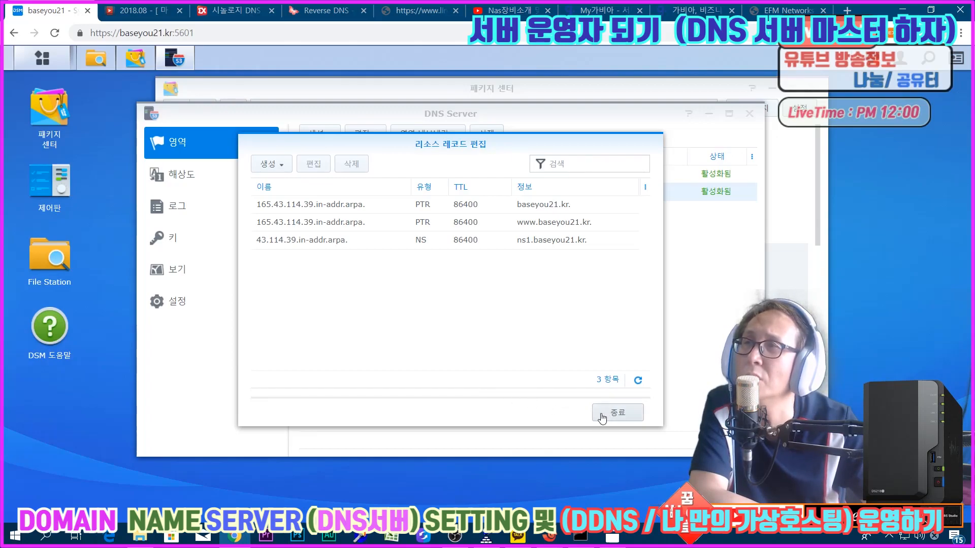
{"action": "left_click", "coordinate": [602, 413]}
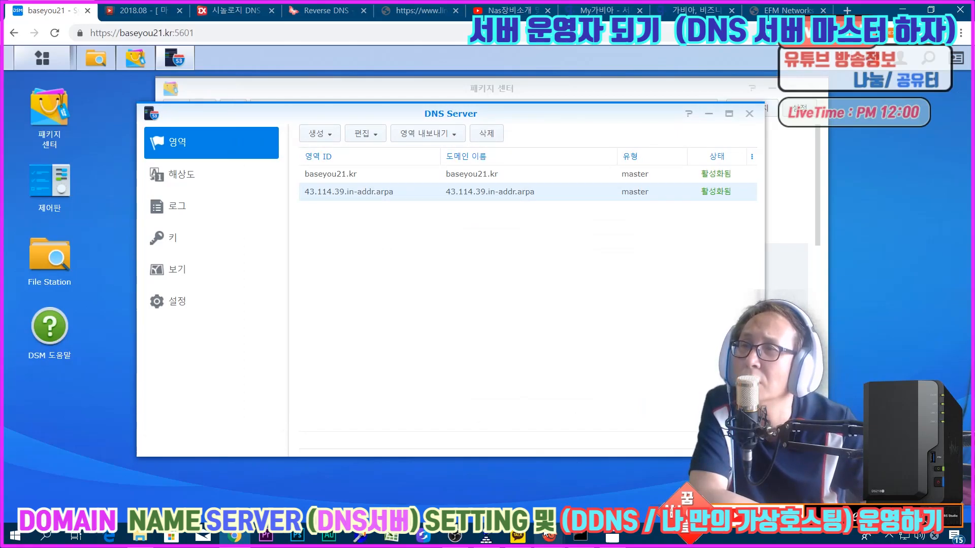
{"action": "mouse_move", "coordinate": [549, 535]}
{"action": "left_click", "coordinate": [574, 455]}
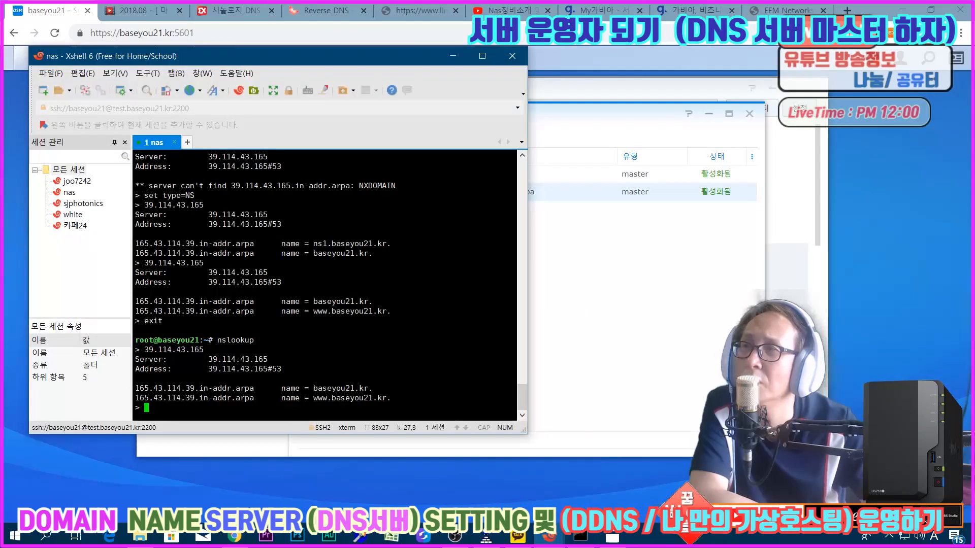
{"action": "type", "text": "exit"}
{"action": "key", "text": "Return"}
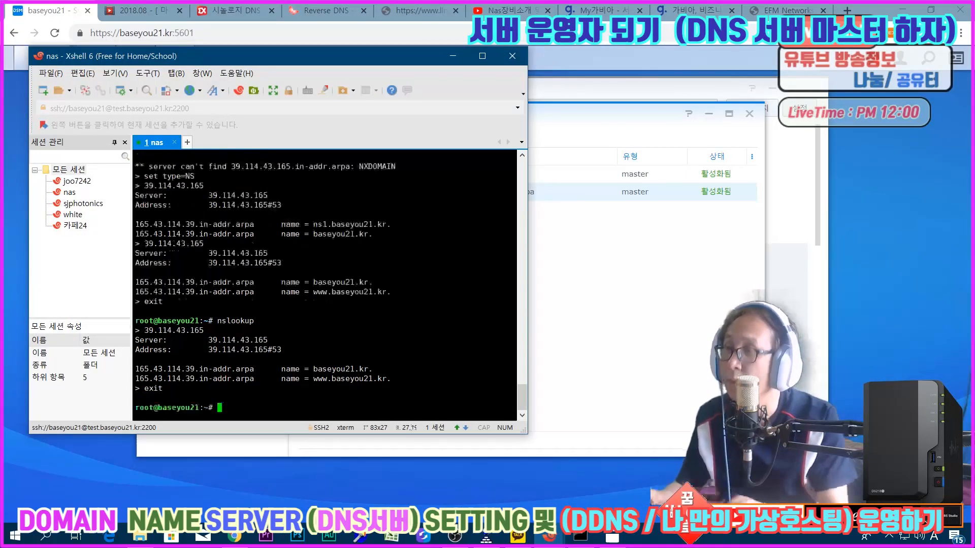
{"action": "key", "text": "Return"}
{"action": "key", "text": "Return"}
{"action": "key", "text": "Return"}
{"action": "type", "text": "cd /"}
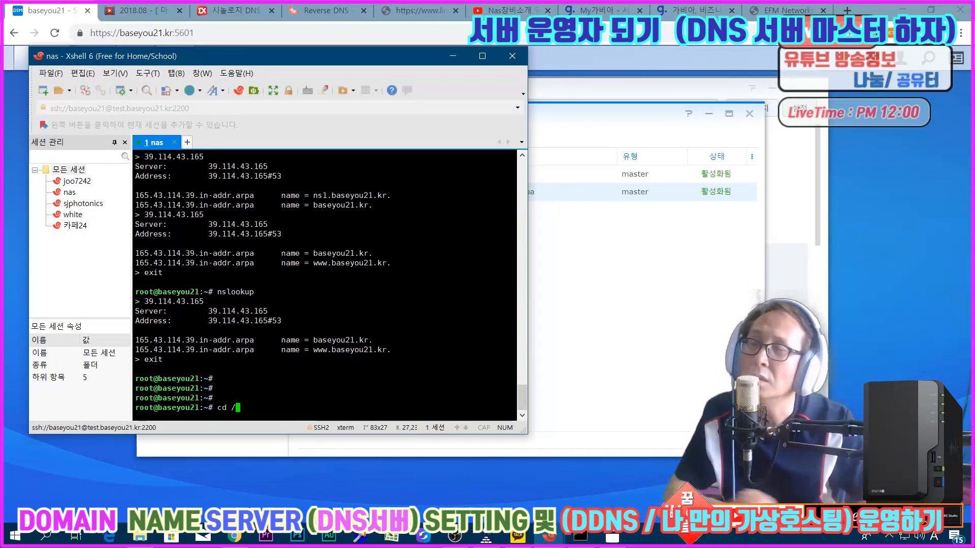
{"action": "left_click", "coordinate": [478, 61]}
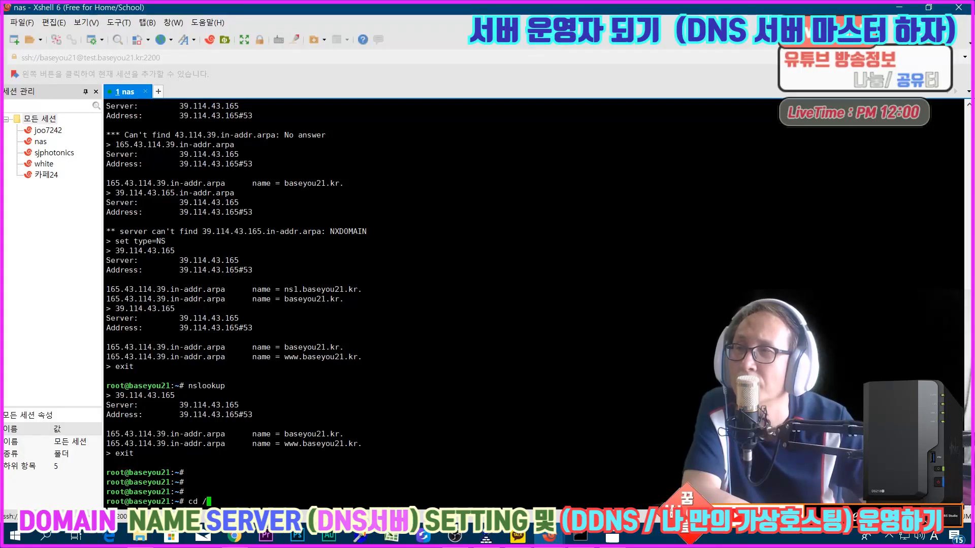
{"action": "type", "text": "volume1/"}
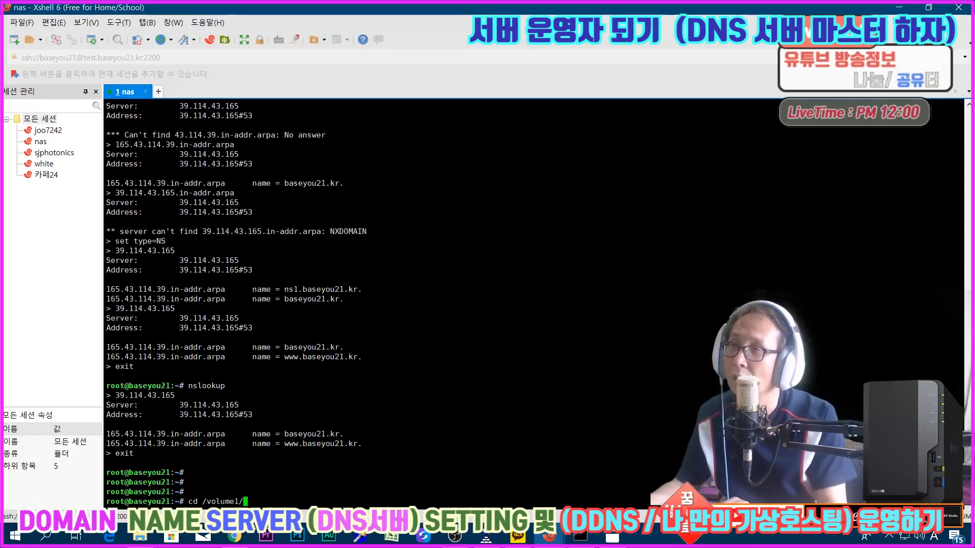
{"action": "key", "text": "Return"}
{"action": "type", "text": "cd @a"}
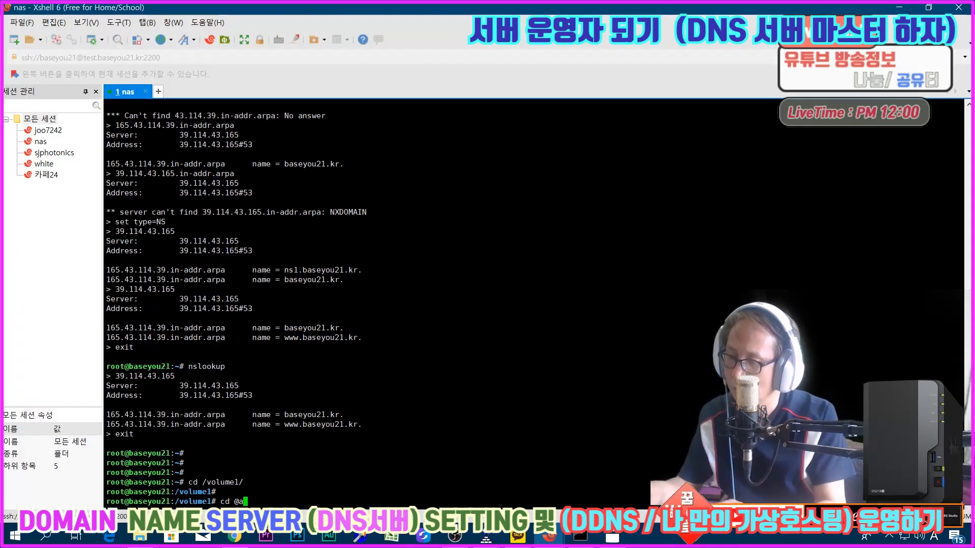
{"action": "key", "text": "Tab"}
{"action": "type", "text": "s"}
{"action": "key", "text": "Tab"}
{"action": "key", "text": "Return"}
{"action": "type", "text": "cd DNSServer"}
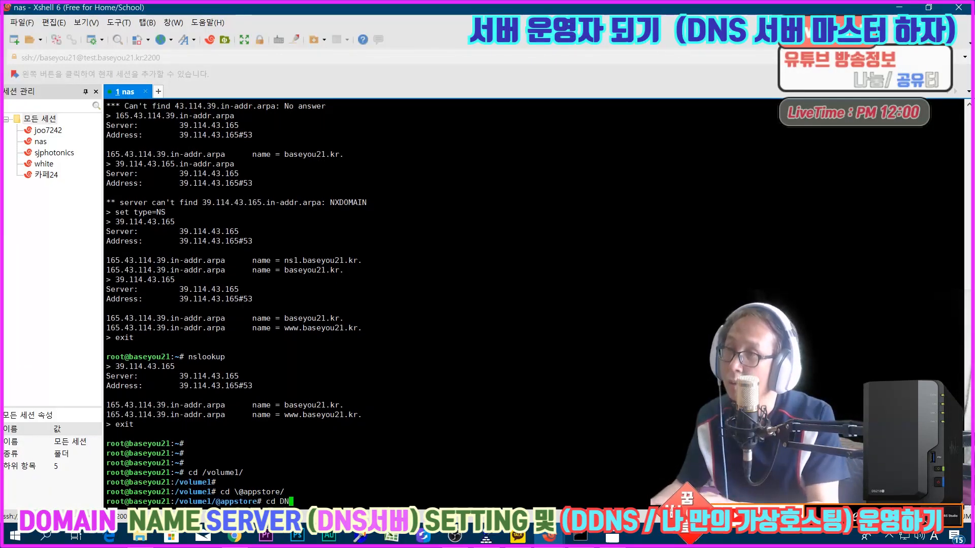
{"action": "key", "text": "Return"}
Step: Change to the named/etc directory under DNSServer and list its contents
{"action": "key", "text": "Return"}
{"action": "key", "text": "Return"}
{"action": "type", "text": "cd name"}
{"action": "key", "text": "Return"}
{"action": "key", "text": "Up"}
{"action": "type", "text": "d"}
{"action": "key", "text": "Return"}
{"action": "type", "text": "cd etc"}
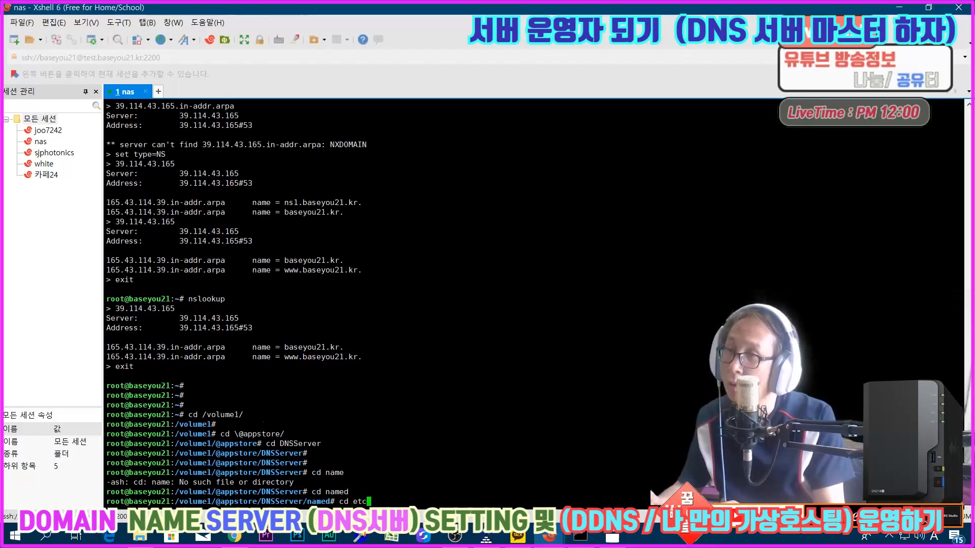
{"action": "key", "text": "Return"}
{"action": "type", "text": "ls"}
{"action": "key", "text": "Return"}
{"action": "type", "text": "cd mnat"}
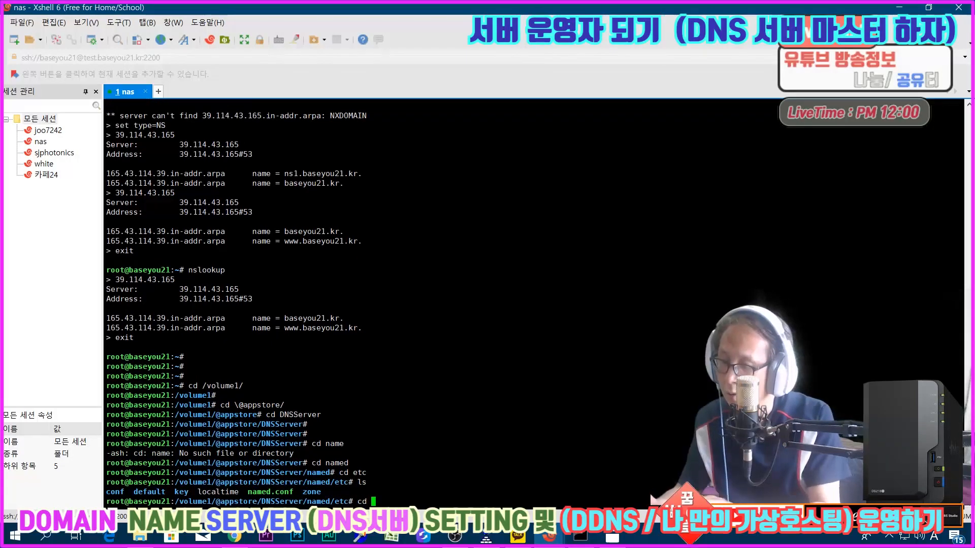
{"action": "key", "text": "Return"}
{"action": "key", "text": "Up"}
{"action": "key", "text": "BackSpace"}
{"action": "key", "text": "BackSpace"}
{"action": "key", "text": "BackSpace"}
{"action": "type", "text": "a"}
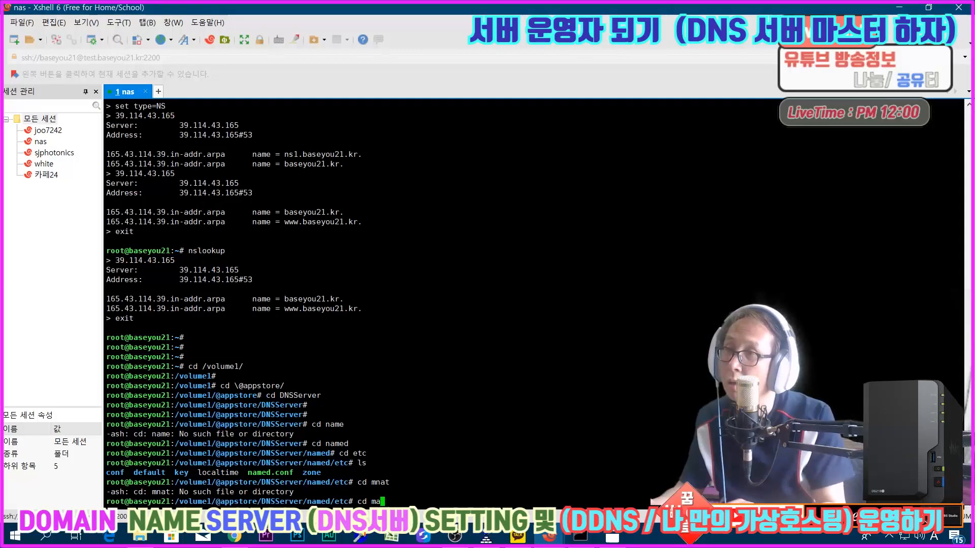
{"action": "key", "text": "BackSpace"}
{"action": "key", "text": "BackSpace"}
{"action": "key", "text": "BackSpace"}
{"action": "key", "text": "BackSpace"}
{"action": "key", "text": "BackSpace"}
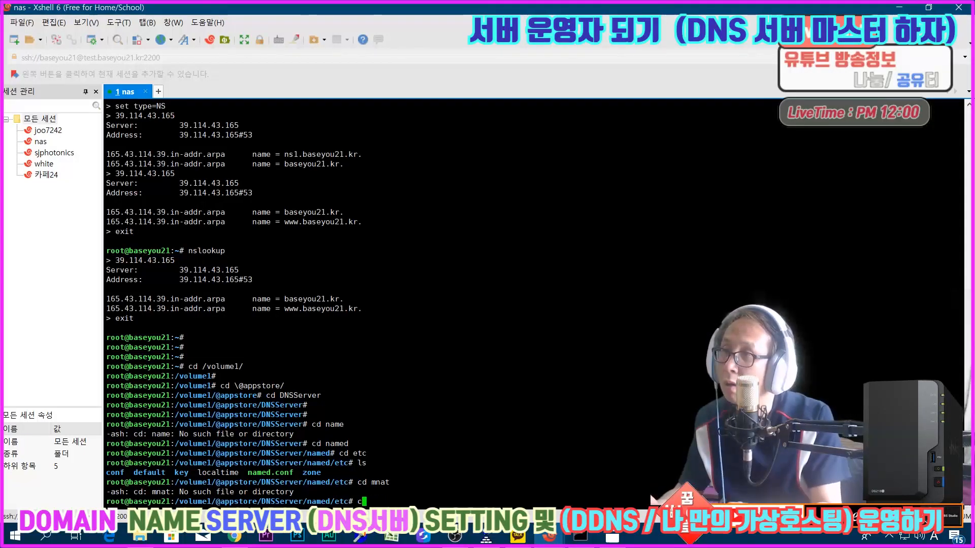
Step: List the etc directory again, change to its zone/master subdirectory and list the zone files there
{"action": "type", "text": "ls"}
{"action": "key", "text": "Return"}
{"action": "type", "text": "cd "}
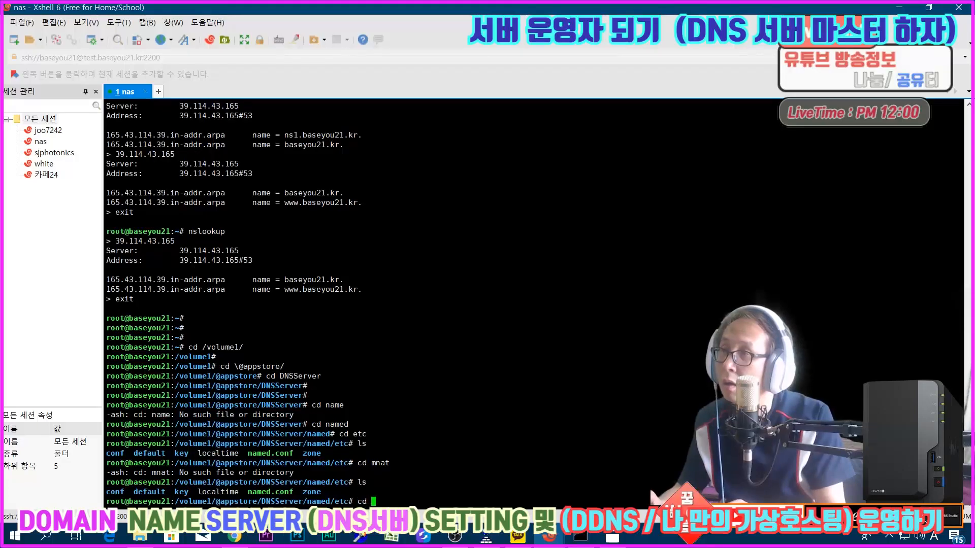
{"action": "type", "text": "zone"}
{"action": "key", "text": "Return"}
{"action": "type", "text": "cd master/"}
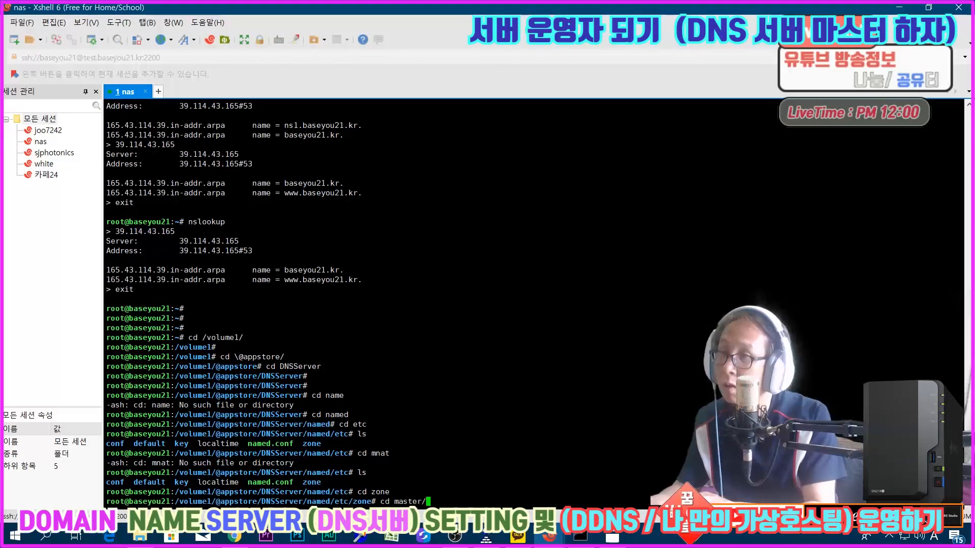
{"action": "key", "text": "Return"}
{"action": "type", "text": "ls"}
{"action": "key", "text": "Return"}
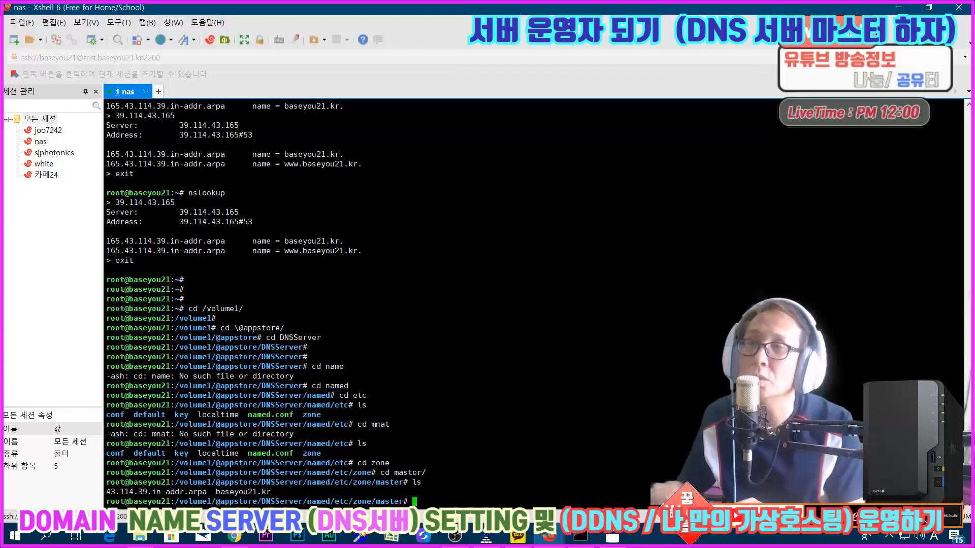
Step: Open the zone file 43.114.39.in-addr.arpa in vi, examine its SOA, PTR and NS records, and quit without editing
{"action": "type", "text": "vi 43"}
{"action": "key", "text": "Tab"}
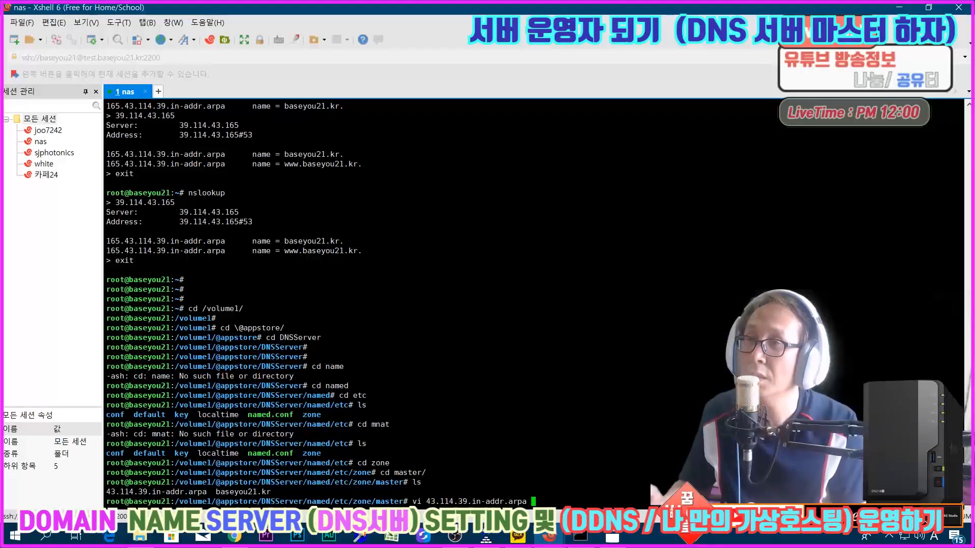
{"action": "key", "text": "Return"}
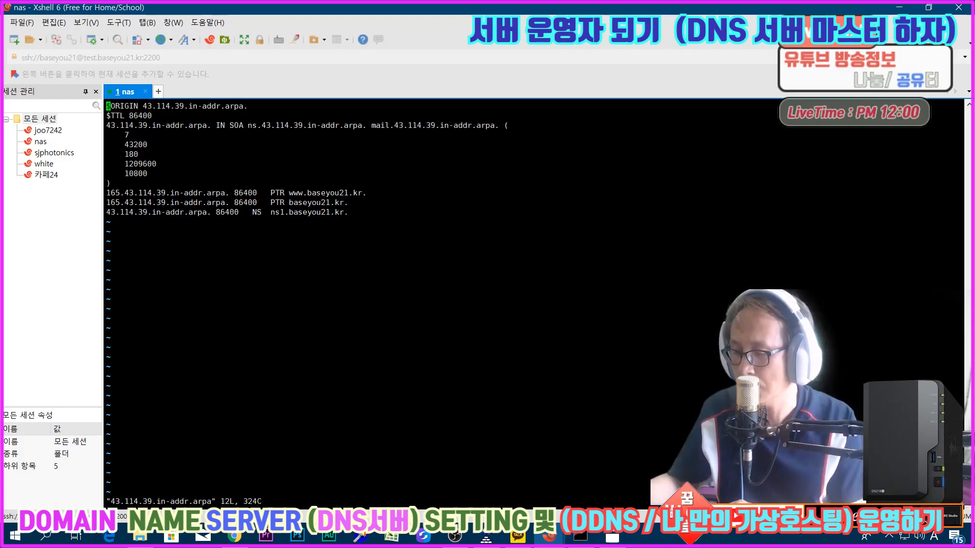
{"action": "type", "text": ":q"}
{"action": "key", "text": "Return"}
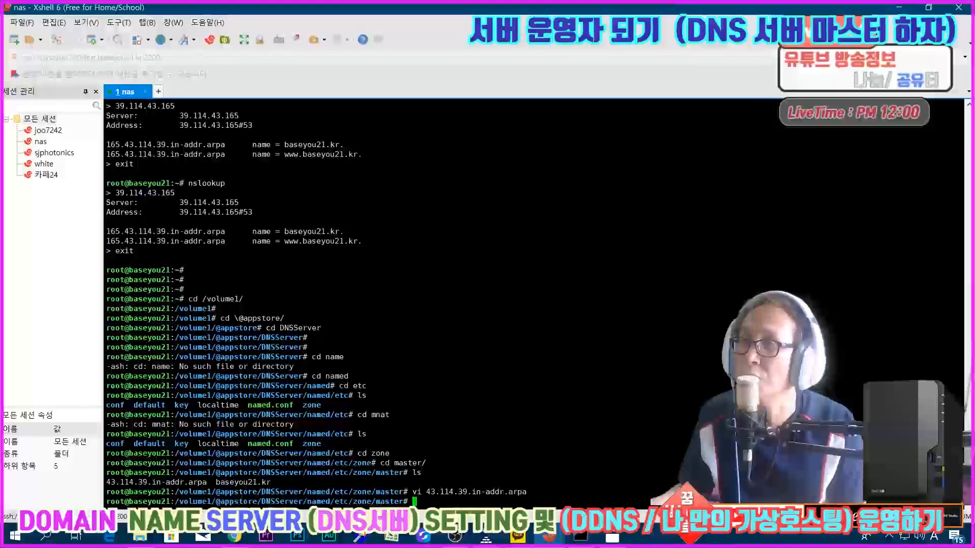
Step: Print the full path of the current directory and reopen 43.114.39.in-addr.arpa in vi
{"action": "type", "text": "pwd"}
{"action": "key", "text": "Return"}
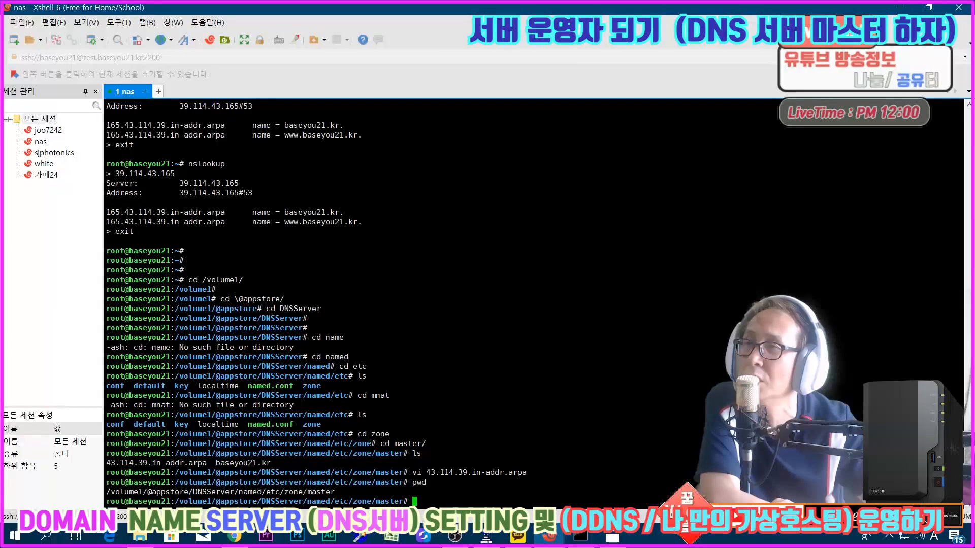
{"action": "type", "text": "pwd"}
{"action": "key", "text": "Return"}
{"action": "type", "text": "pwd"}
{"action": "key", "text": "Up"}
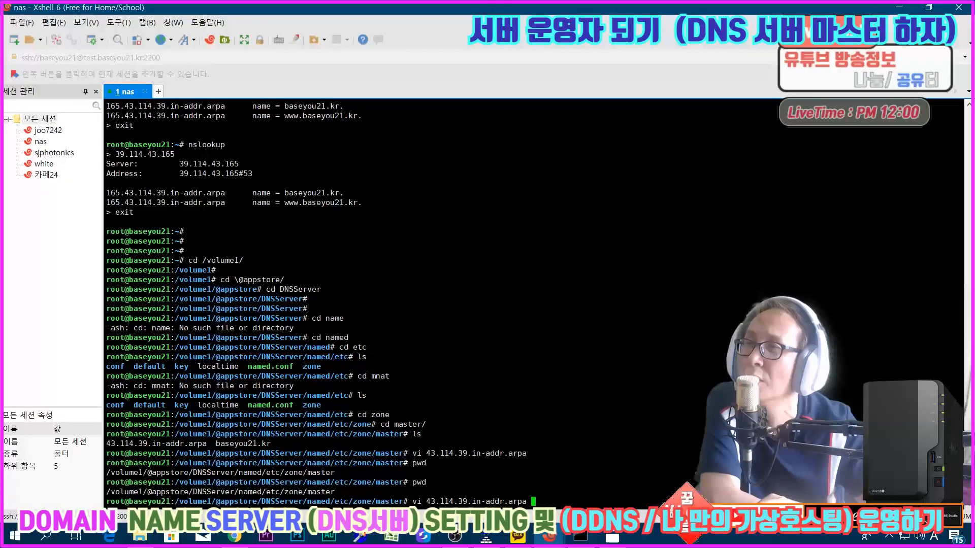
{"action": "key", "text": "Return"}
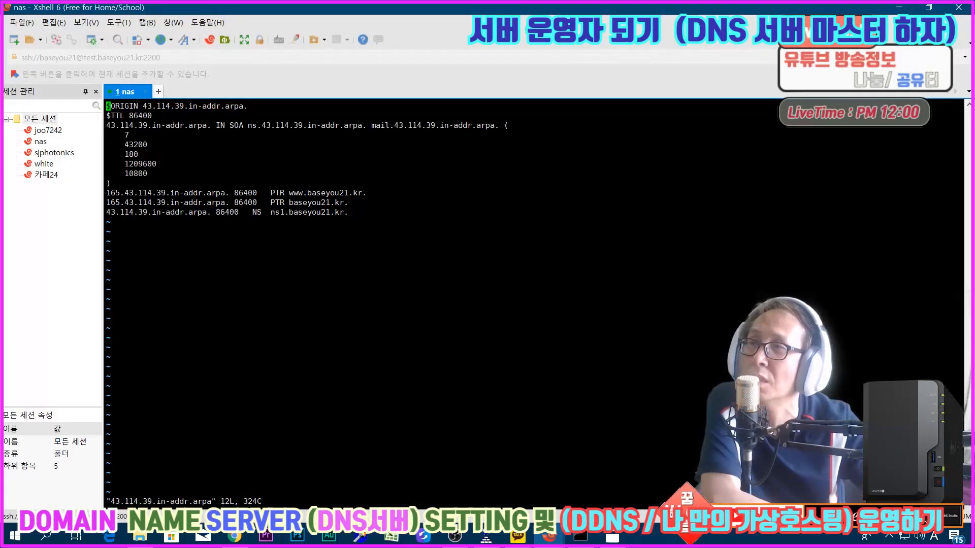
Step: Switch to DNS Server in the browser, compare the reverse zone's resource records with the file in Xshell, and close the record editor
{"action": "left_click", "coordinate": [234, 536]}
{"action": "double_click", "coordinate": [363, 195]}
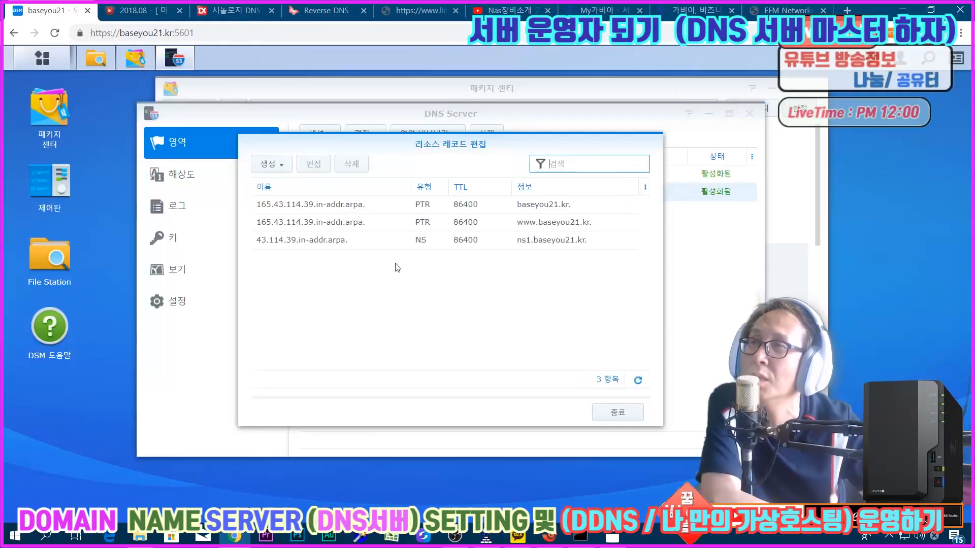
{"action": "mouse_move", "coordinate": [548, 535]}
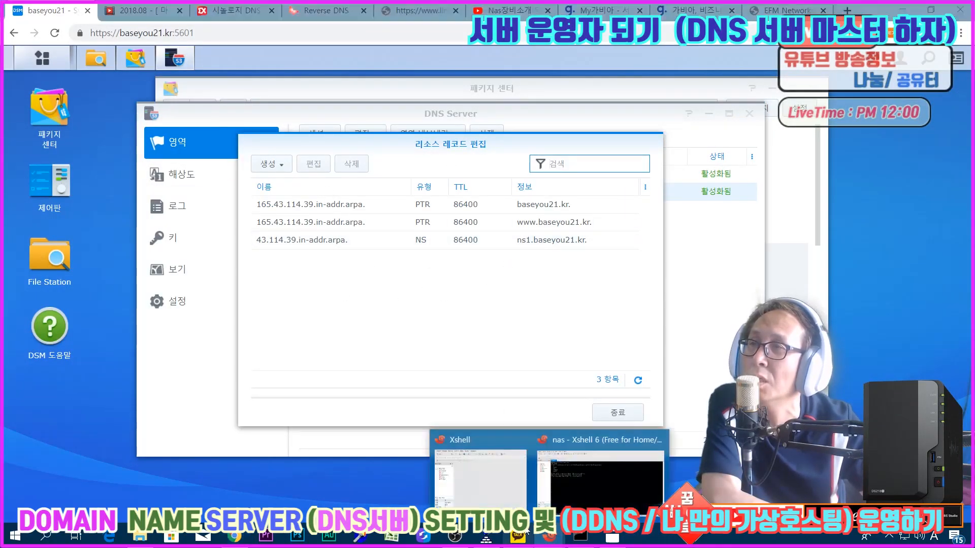
{"action": "left_click", "coordinate": [599, 472]}
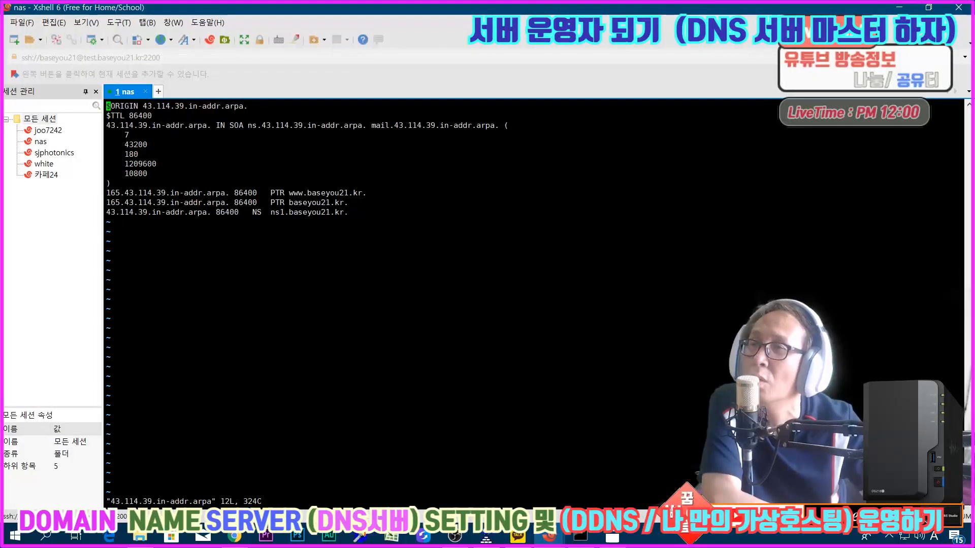
{"action": "left_click", "coordinate": [903, 8]}
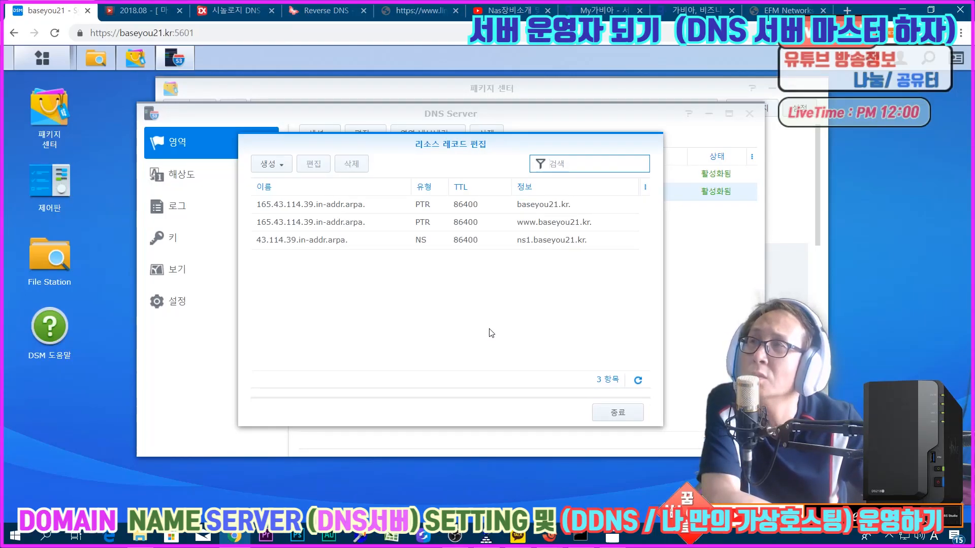
{"action": "left_click", "coordinate": [599, 411]}
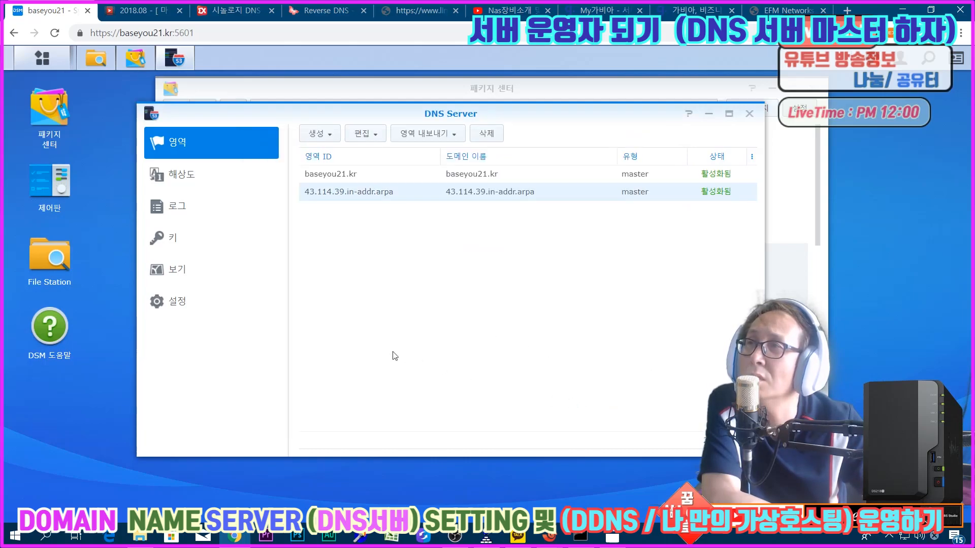